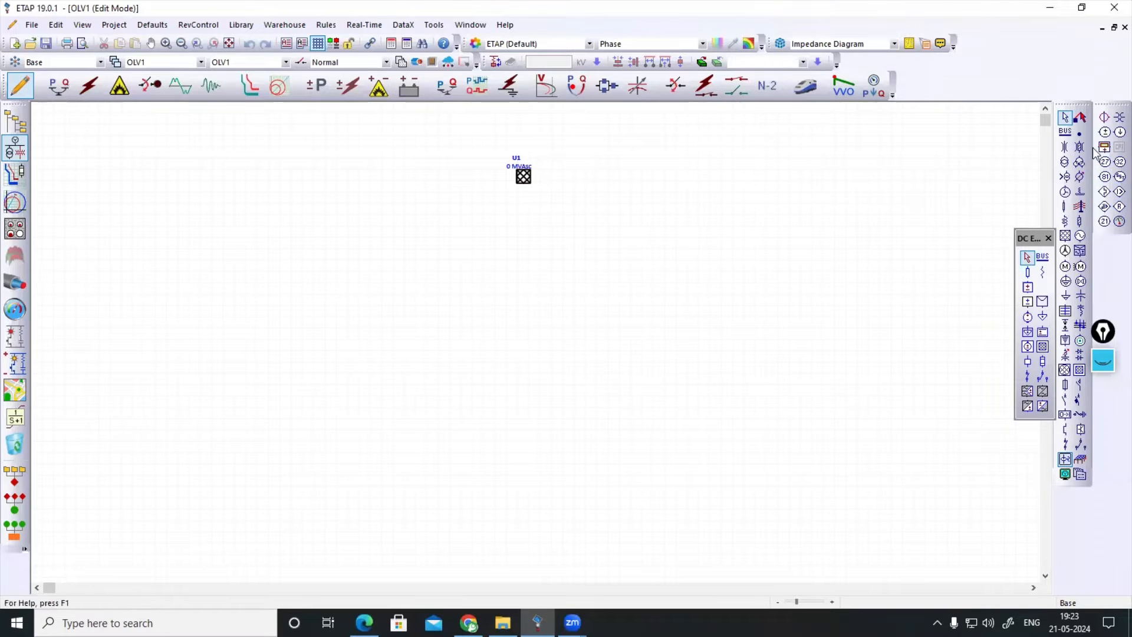
- Place a bus below the utility source U1 and a two-winding transformer beneath that bus
click(1064, 132)
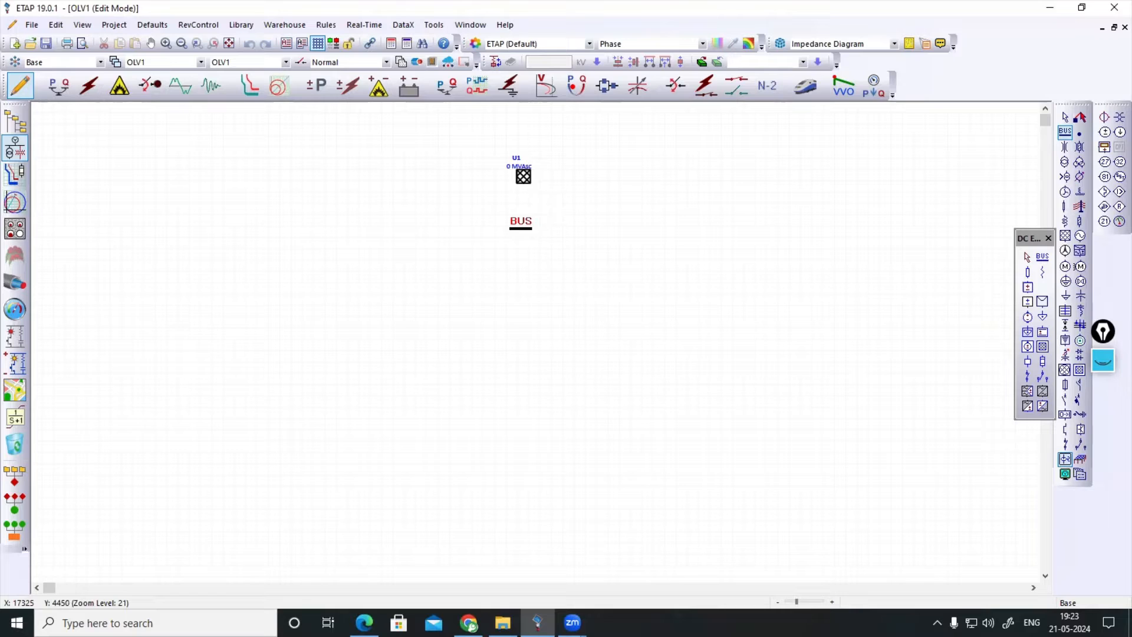
click(520, 227)
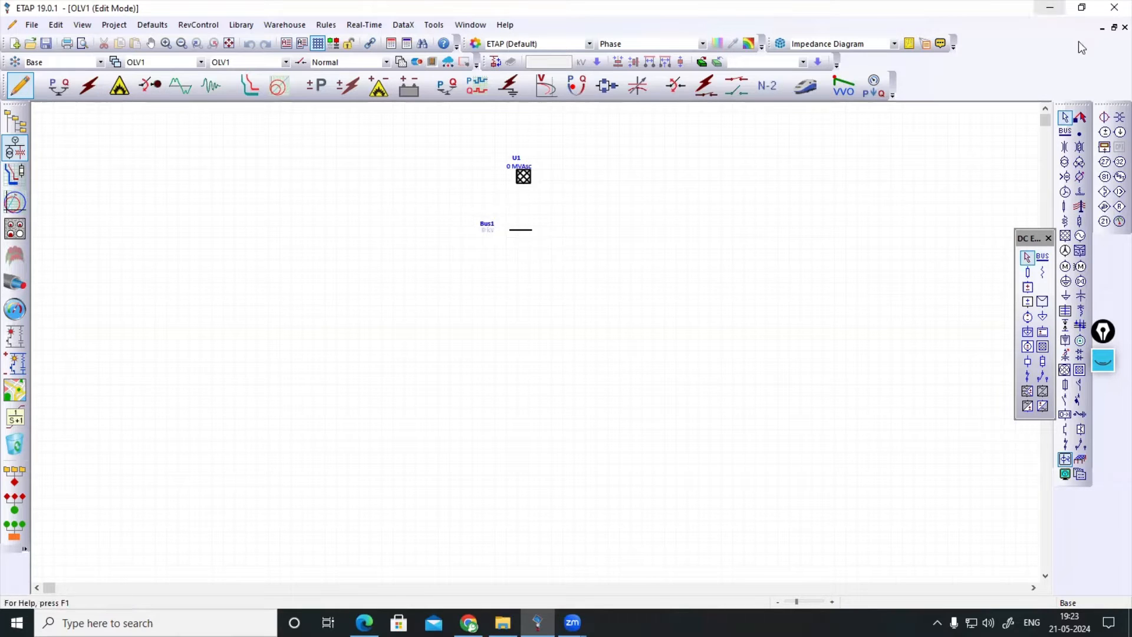
click(1065, 163)
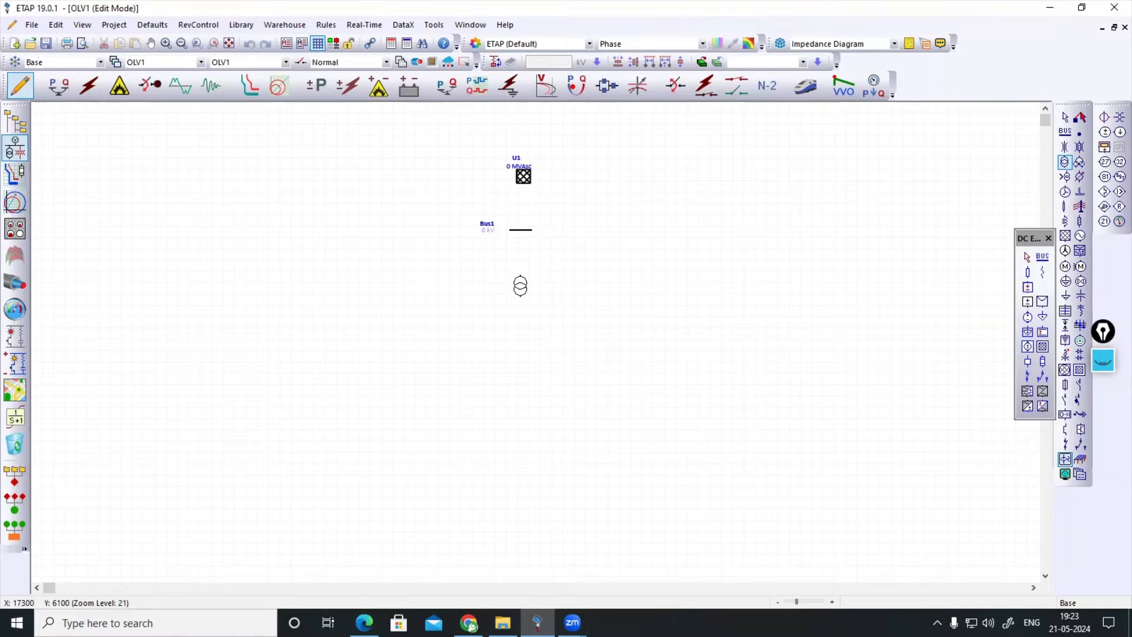
click(520, 286)
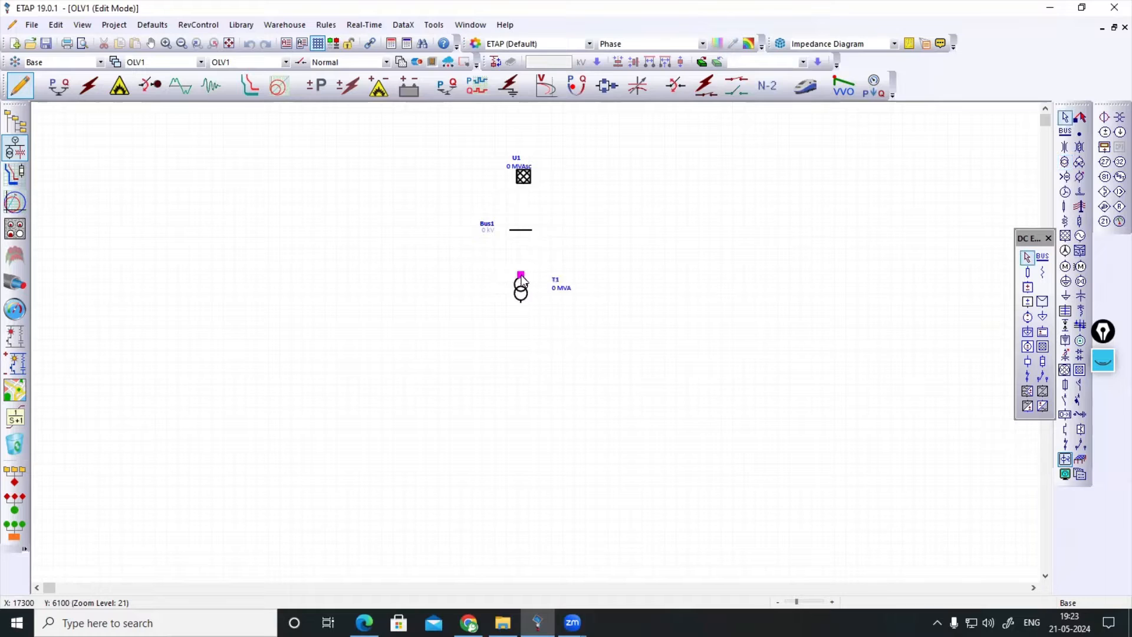
- Place a second bus below transformer T1 and move it further down to leave room between them
click(1065, 133)
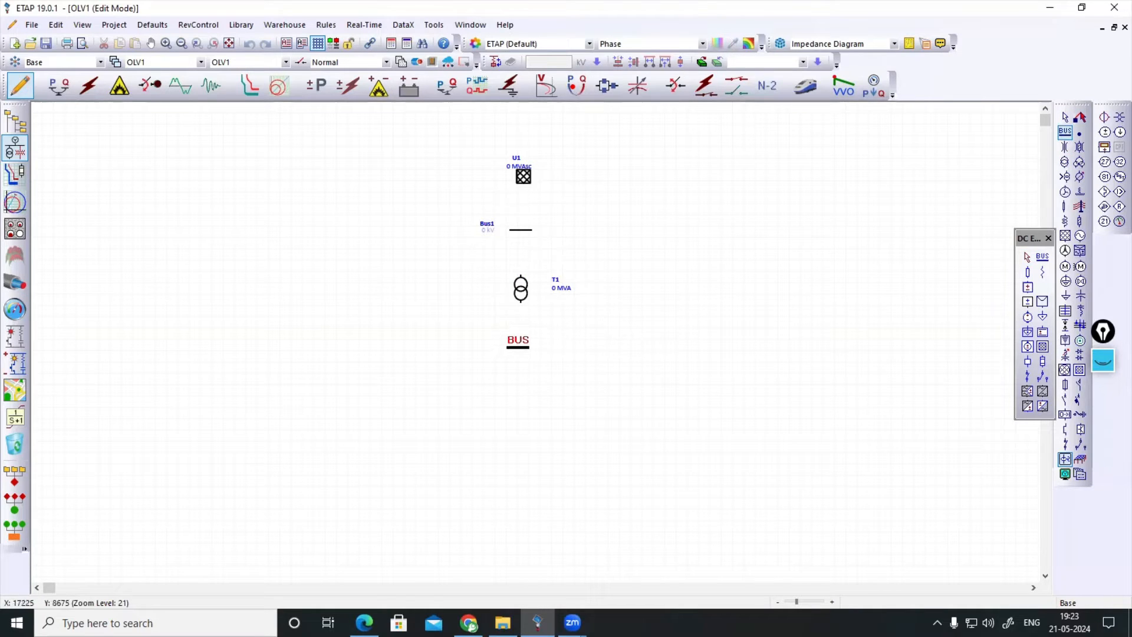
click(517, 345)
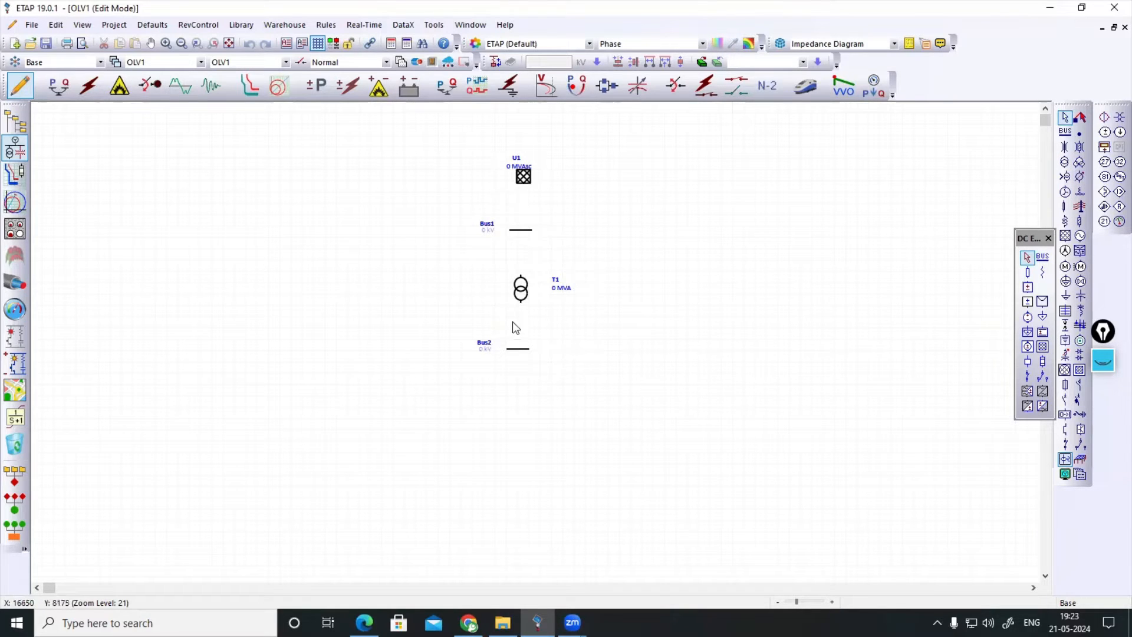
click(518, 351)
drag(518, 352, 520, 373)
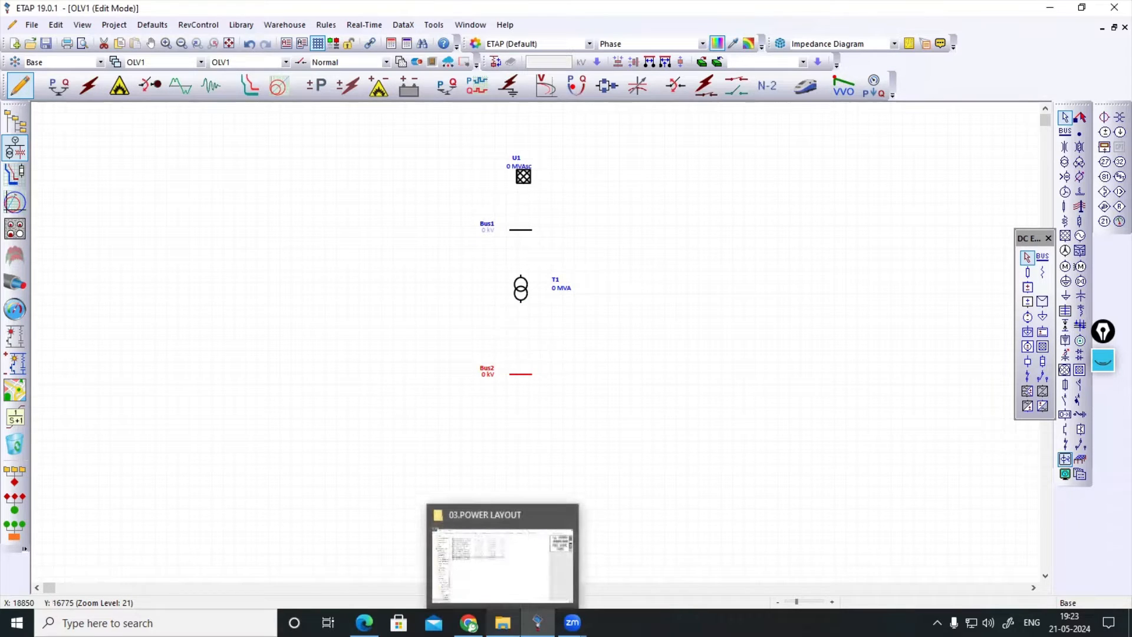
- Switch to File Explorer and open the electrical class PDF on instrument transformers and LT/HT panels from the ELECTRICAL notes pdf folder
mouse_move(502, 622)
click(498, 573)
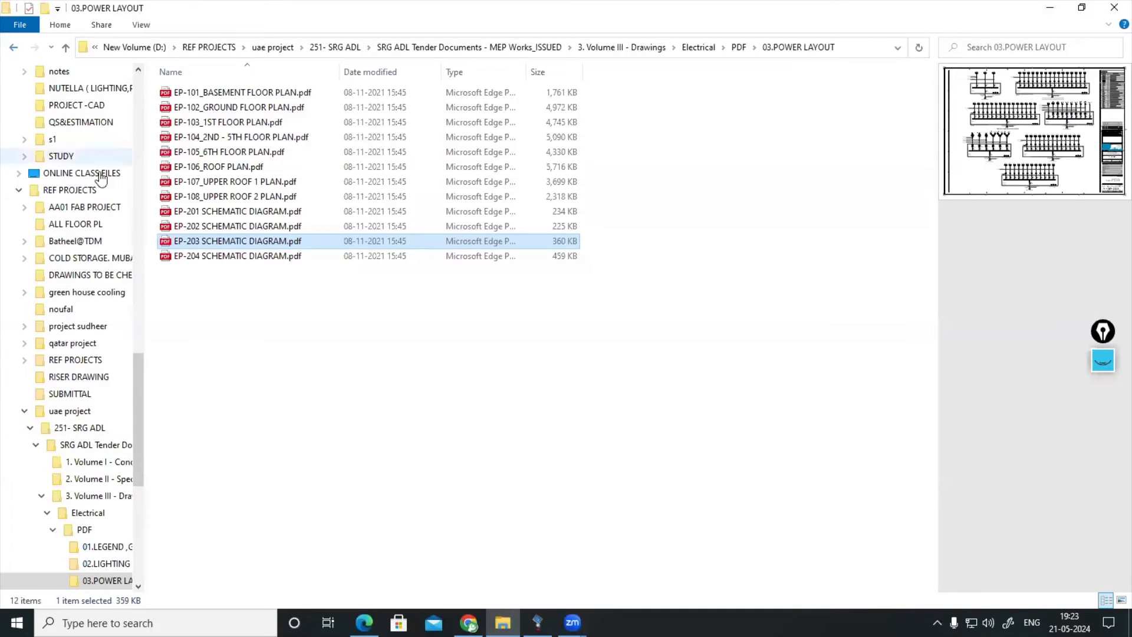
scroll(92, 216, up, 1)
scroll(92, 216, up, 2)
click(59, 172)
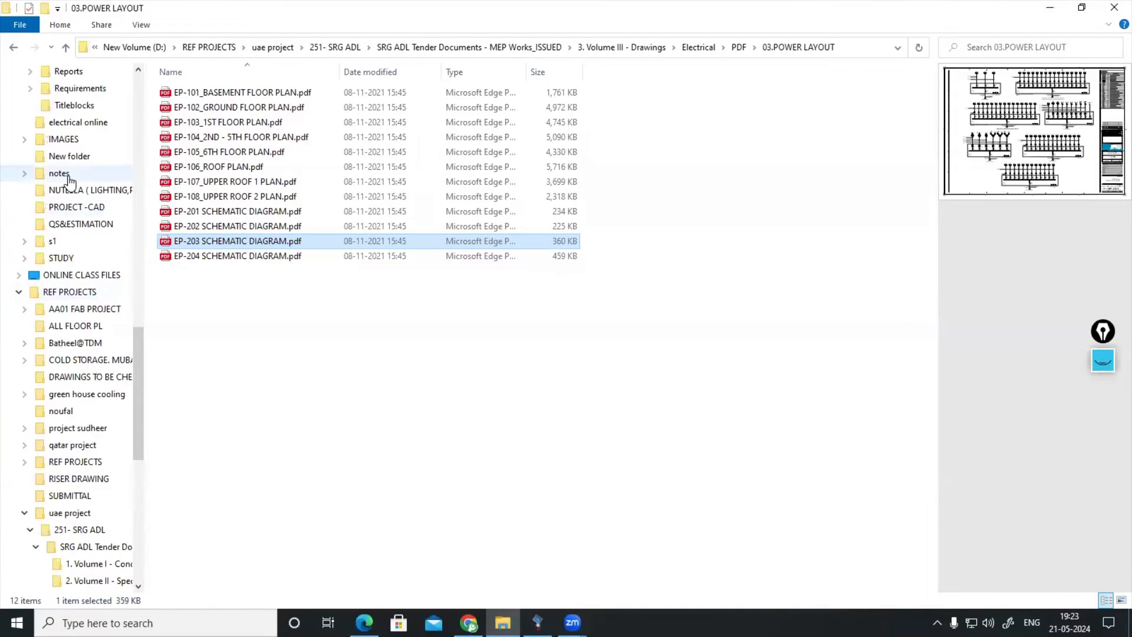
double_click(247, 90)
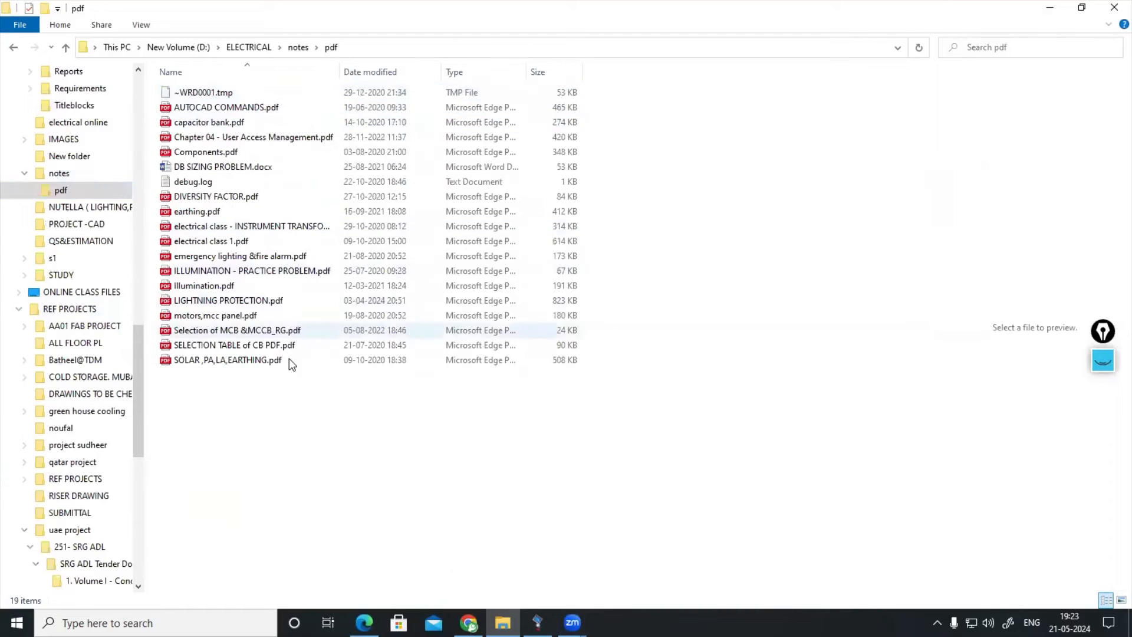
click(220, 345)
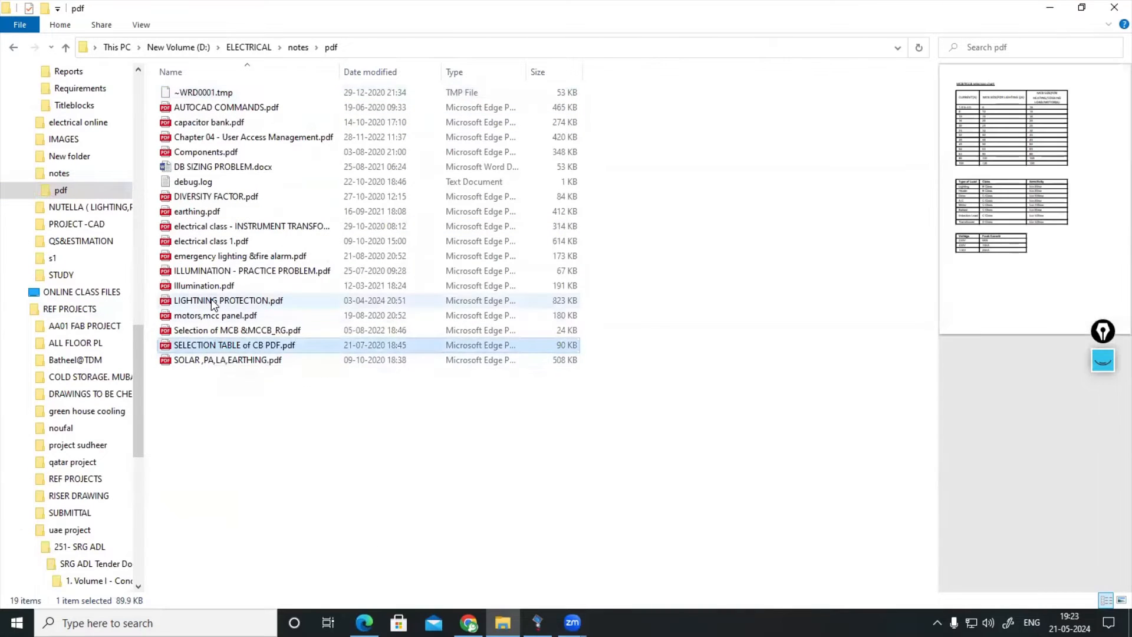
click(212, 300)
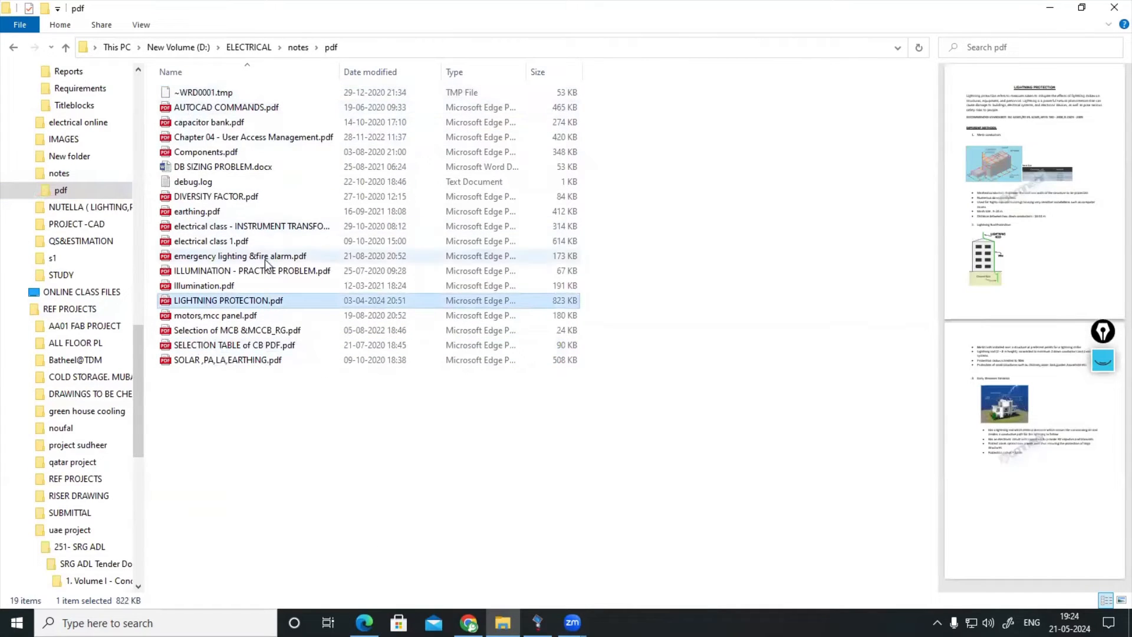
click(247, 228)
double_click(247, 227)
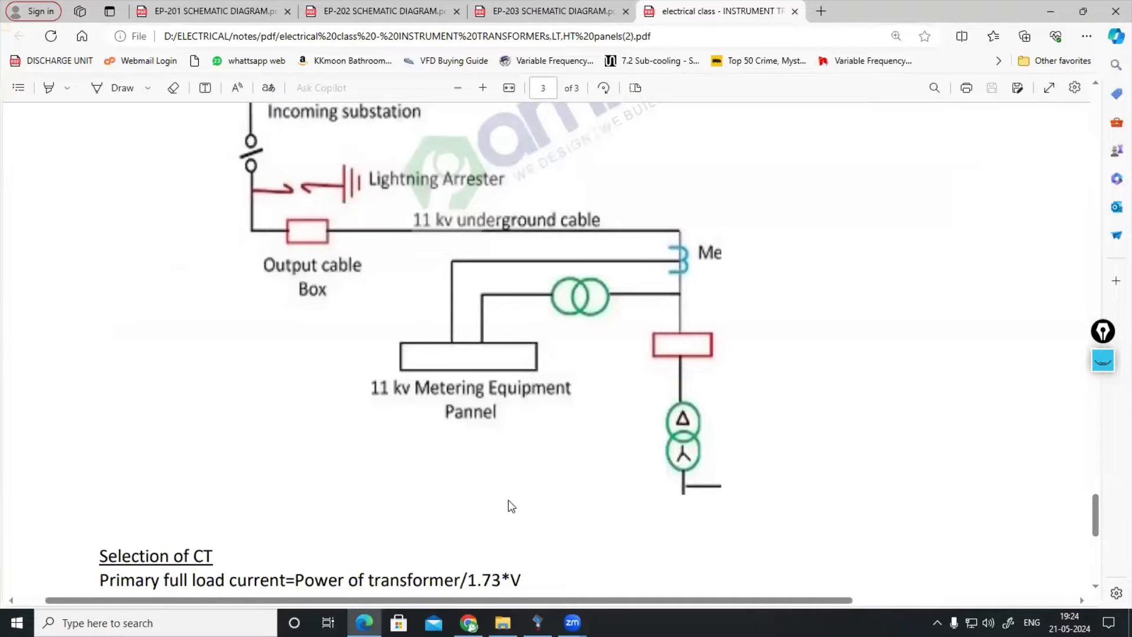
- Examine the secondary-side and primary-side transformer diagrams in the instrument transformer notes
scroll(510, 505, up, 8)
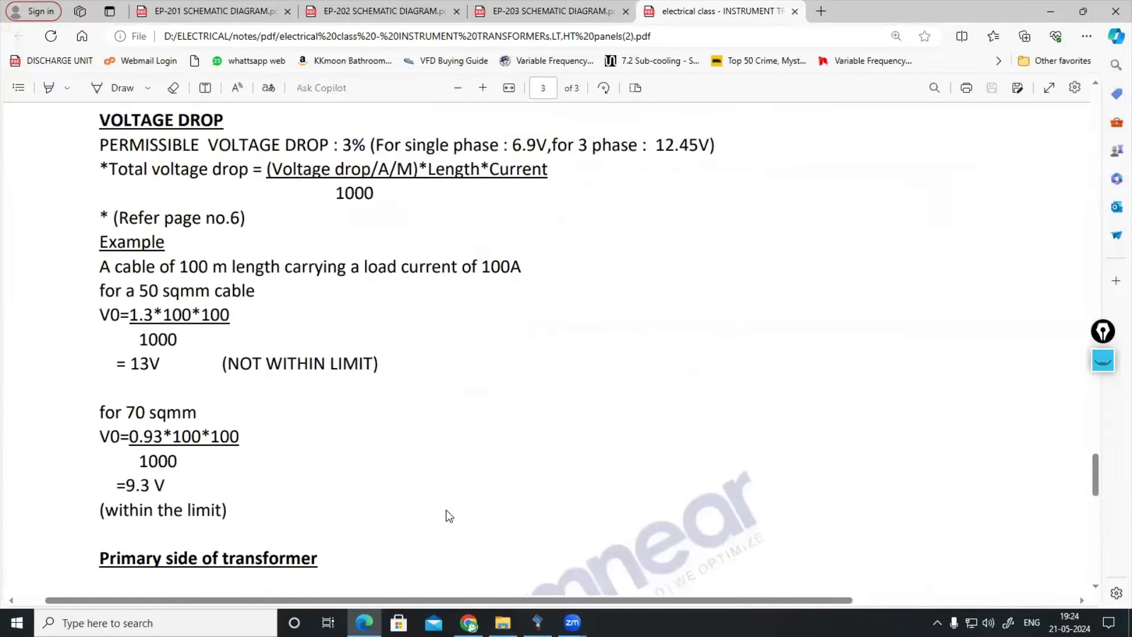
scroll(449, 516, up, 10)
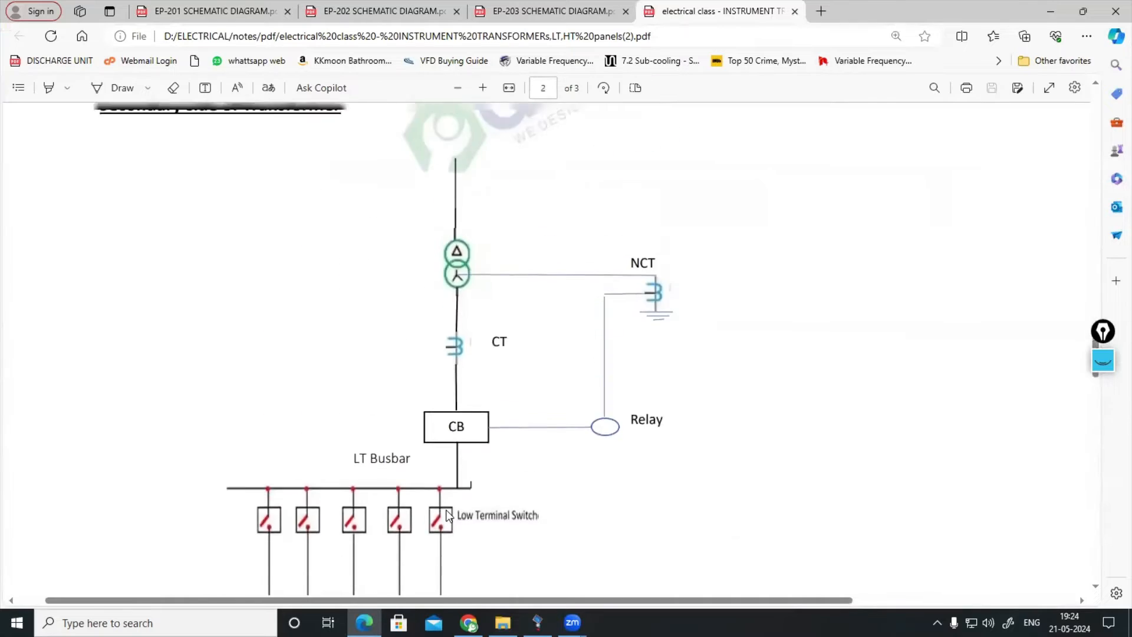
scroll(445, 510, up, 2)
scroll(475, 423, down, 2)
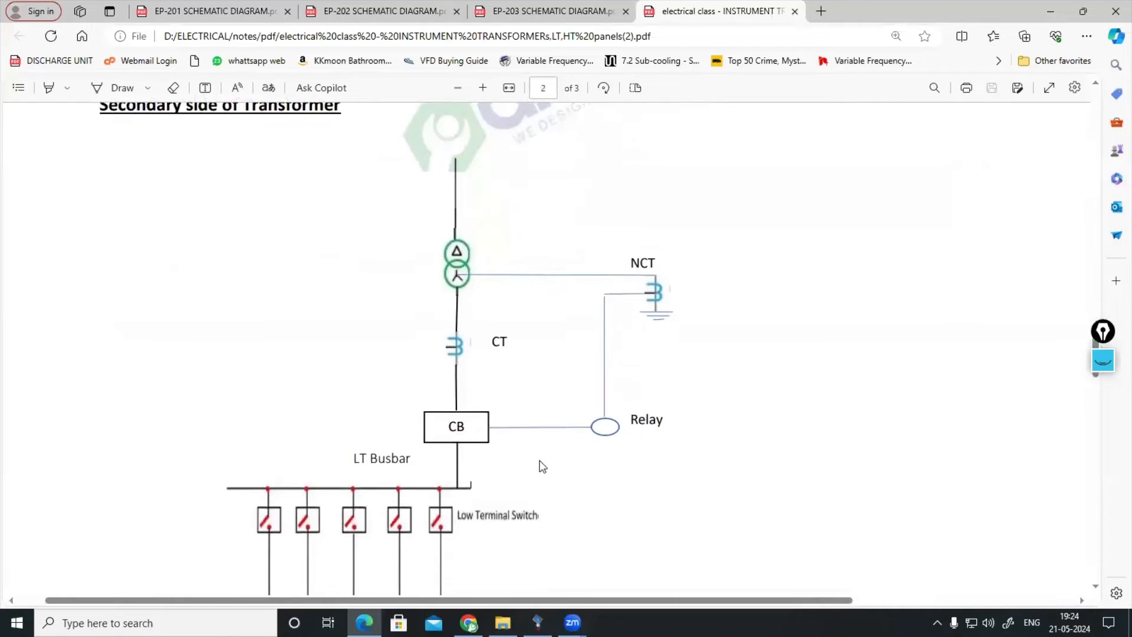
scroll(542, 466, down, 1)
scroll(432, 410, down, 15)
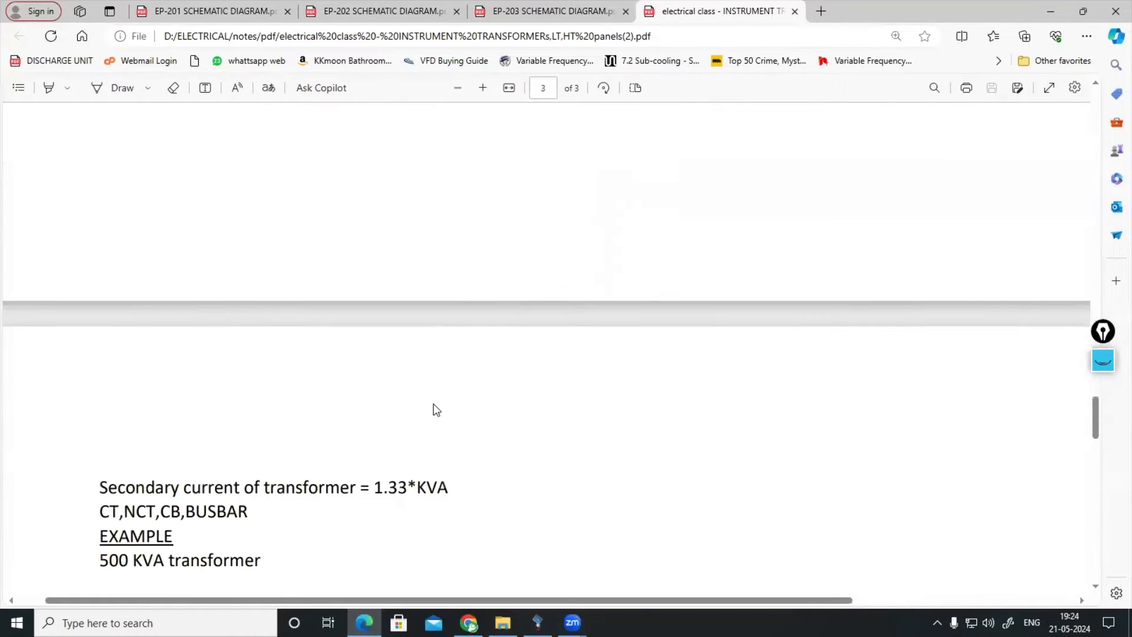
scroll(436, 410, down, 6)
scroll(496, 438, up, 5)
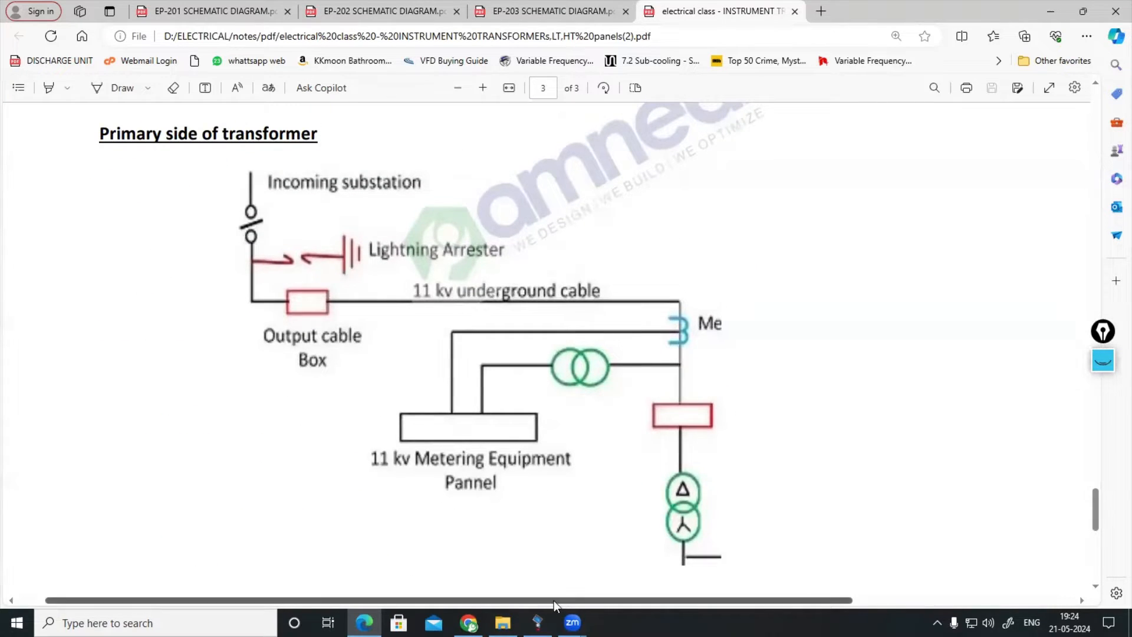
scroll(682, 510, up, 20)
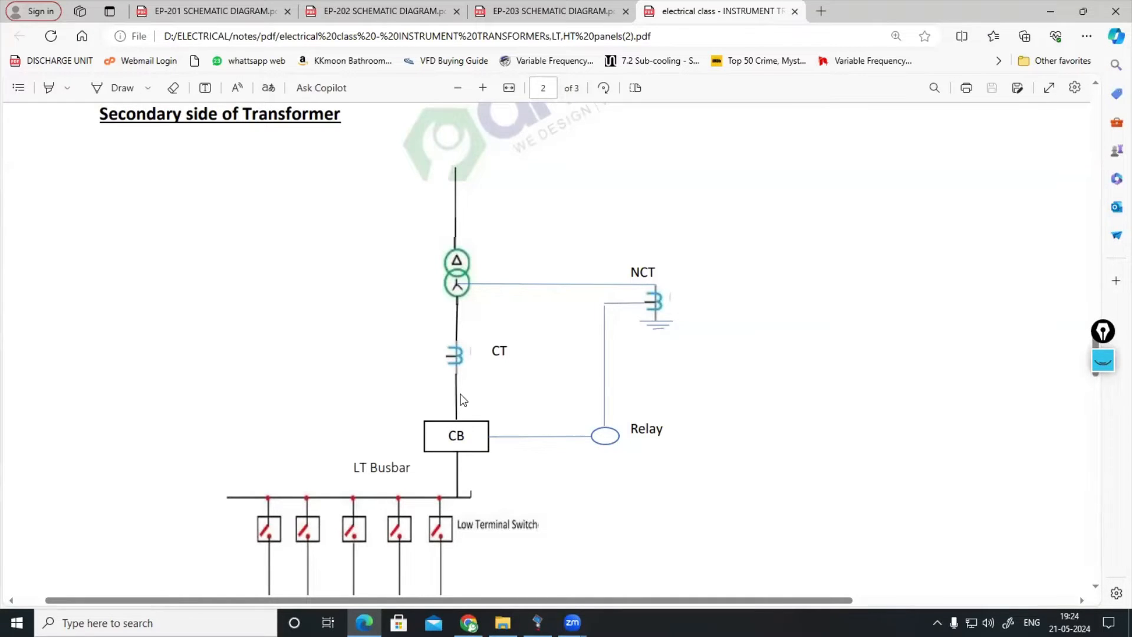
scroll(460, 394, down, 20)
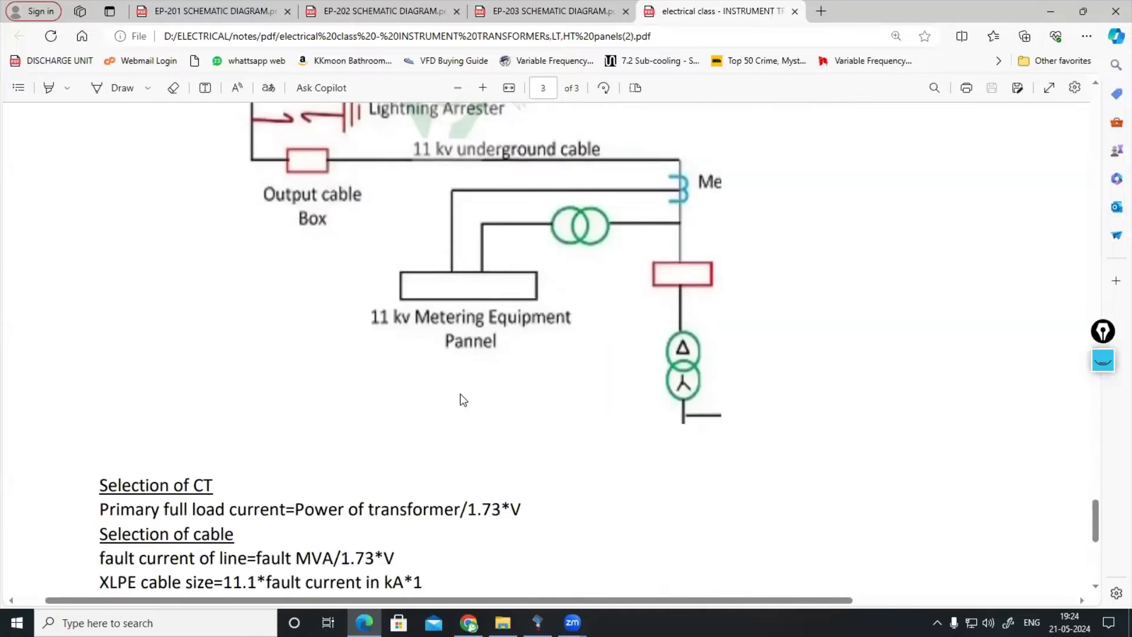
scroll(463, 399, up, 2)
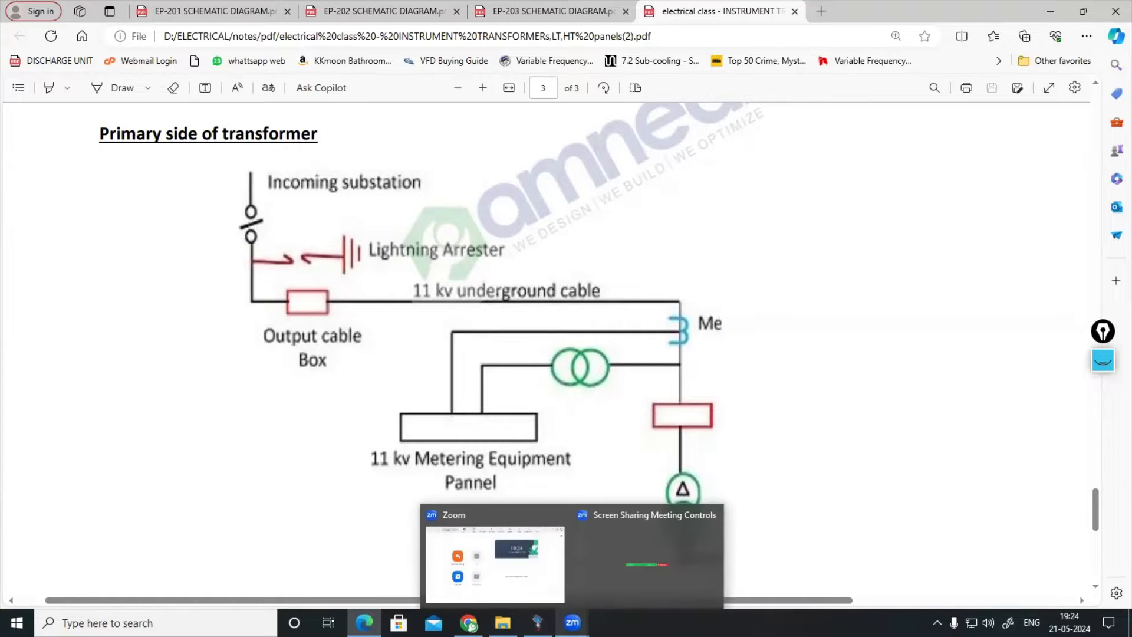
- Switch back to ETAP and place a cable between transformer T1 and Bus2
mouse_move(537, 622)
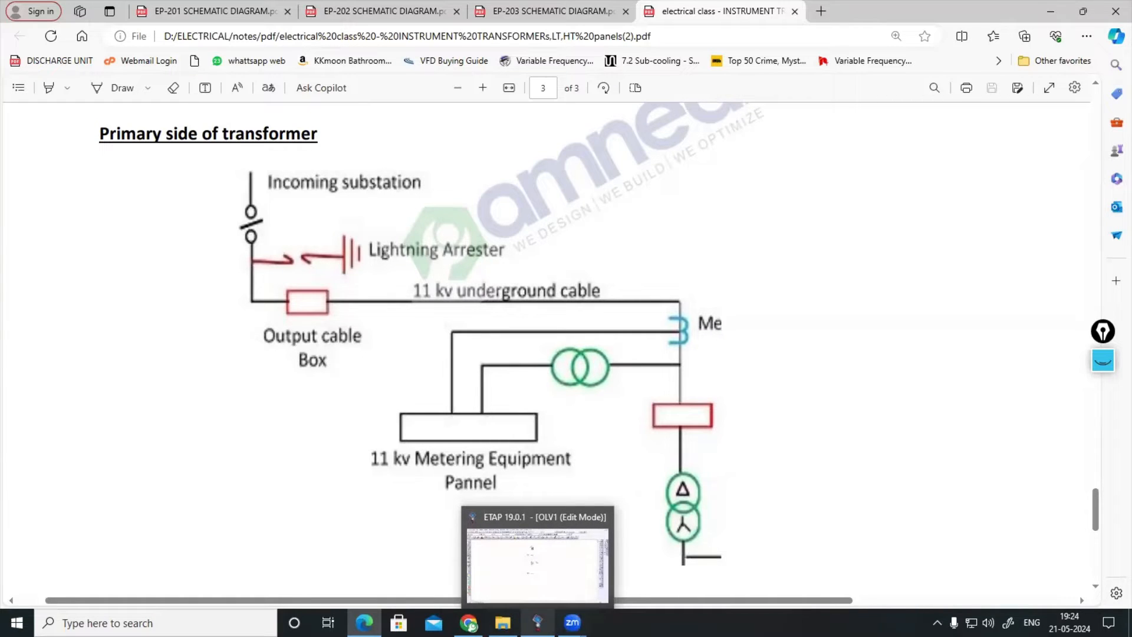
click(533, 571)
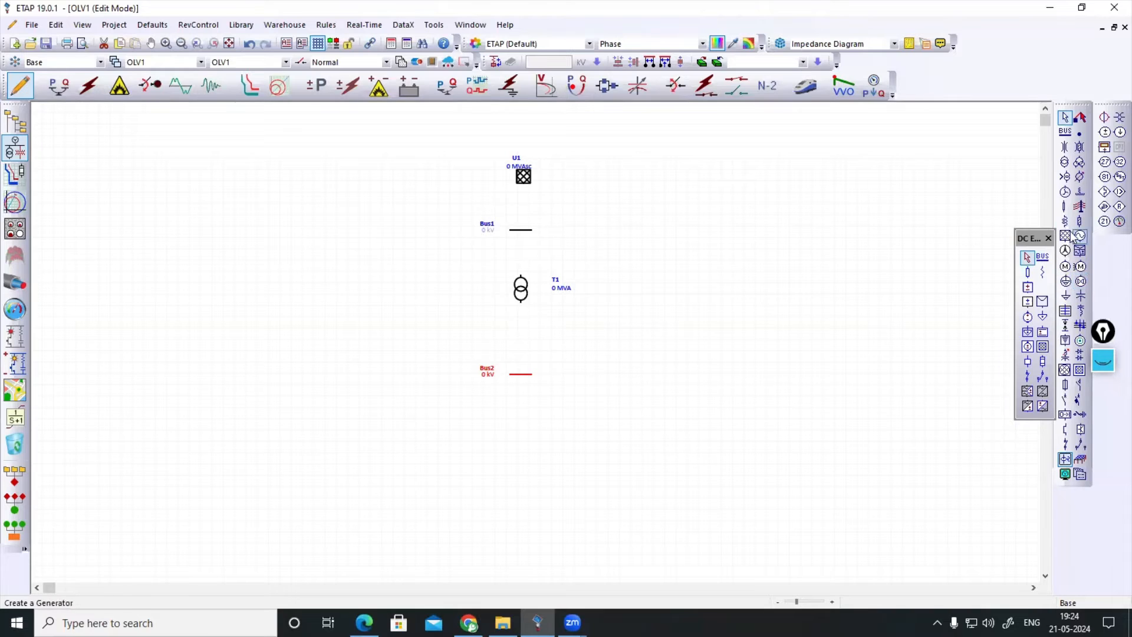
click(1064, 212)
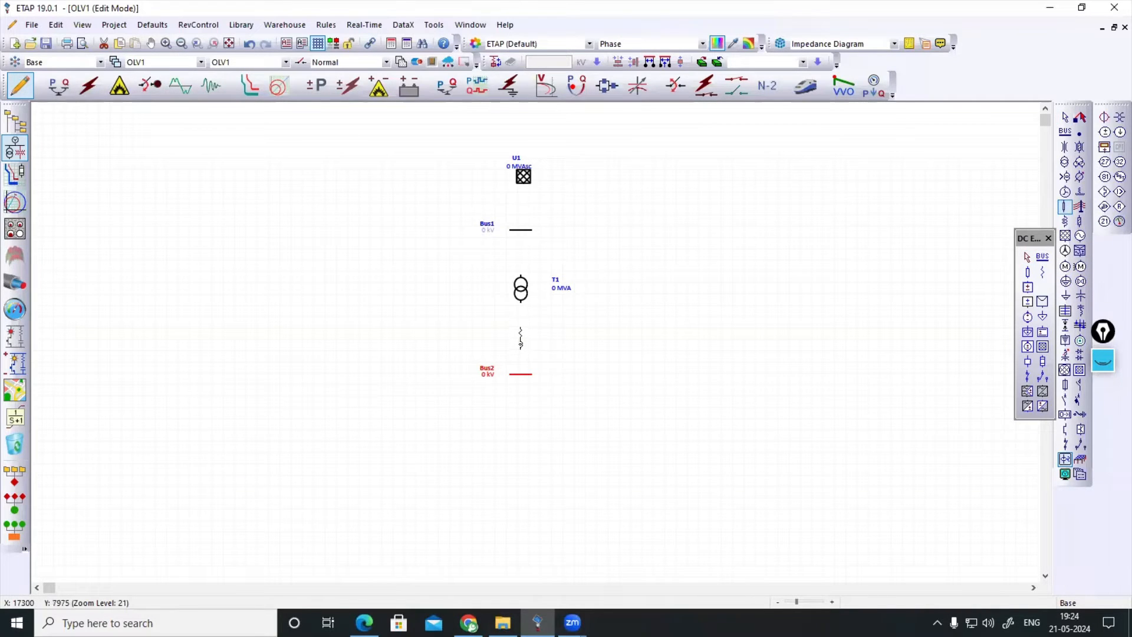
click(520, 338)
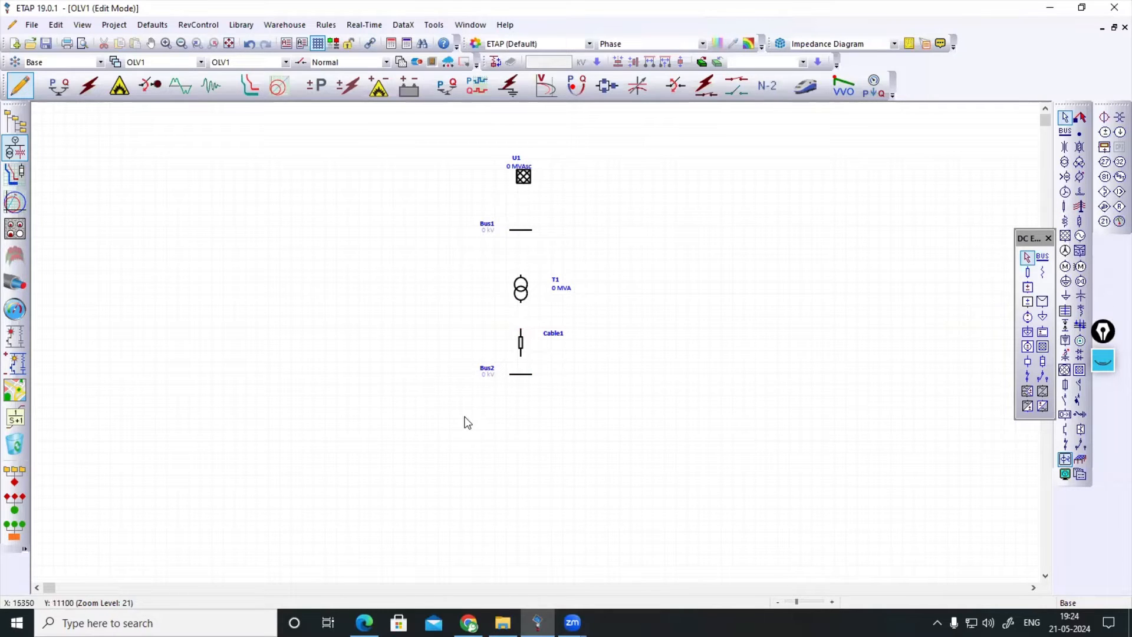
- Stretch Bus2 in both directions into a long horizontal busbar extending well beyond both sides of the cable above it
click(511, 375)
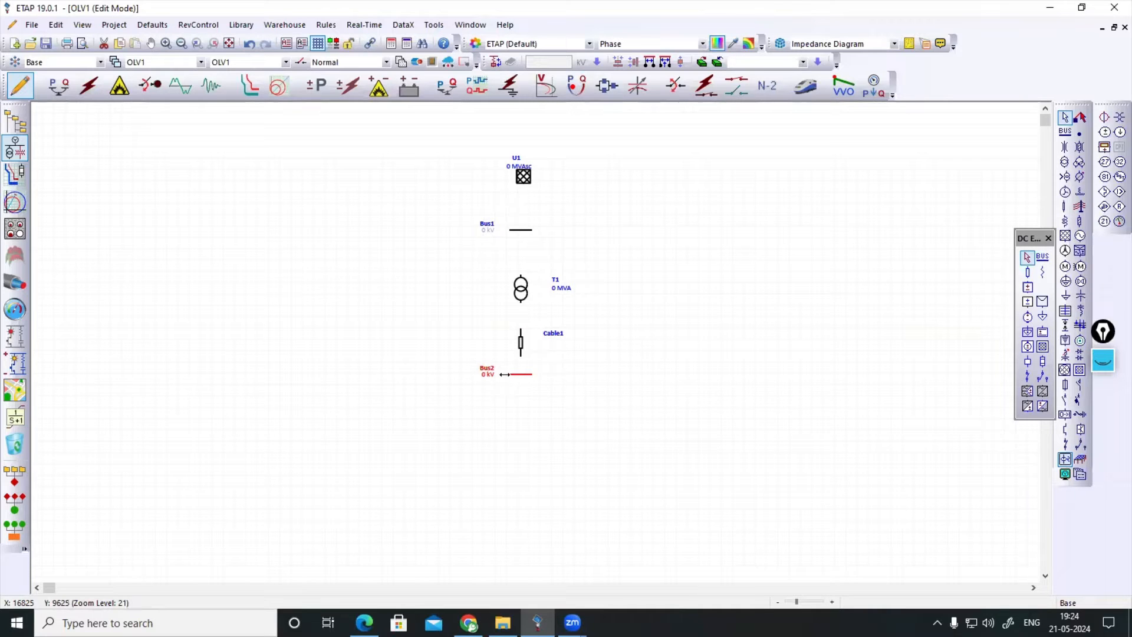
drag(406, 373, 411, 374)
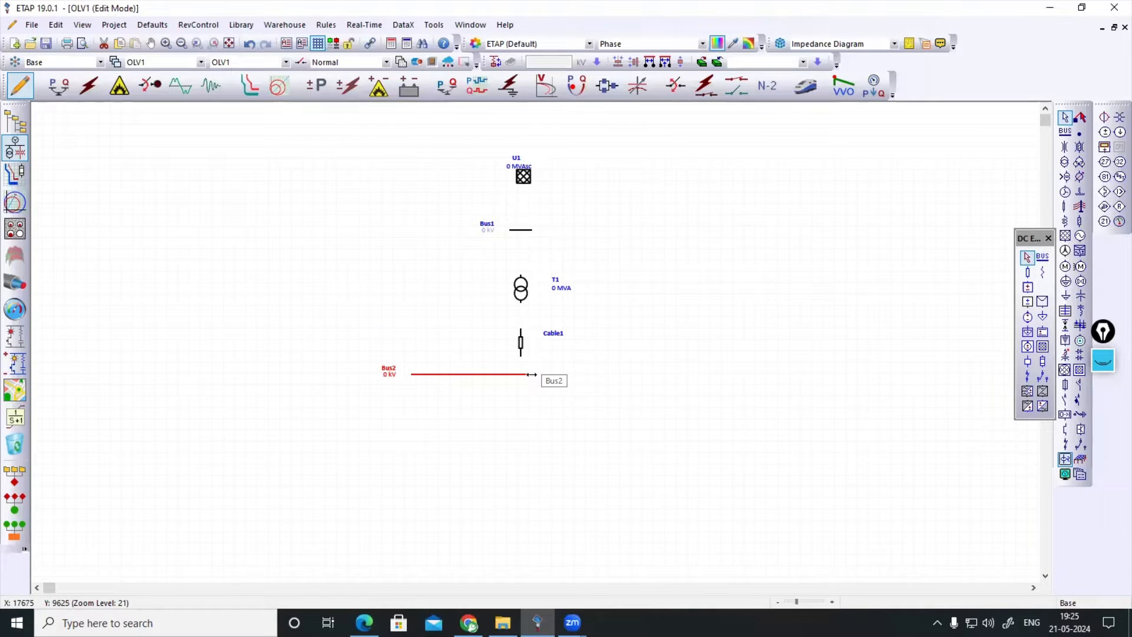
click(389, 390)
click(387, 370)
drag(530, 374, 635, 374)
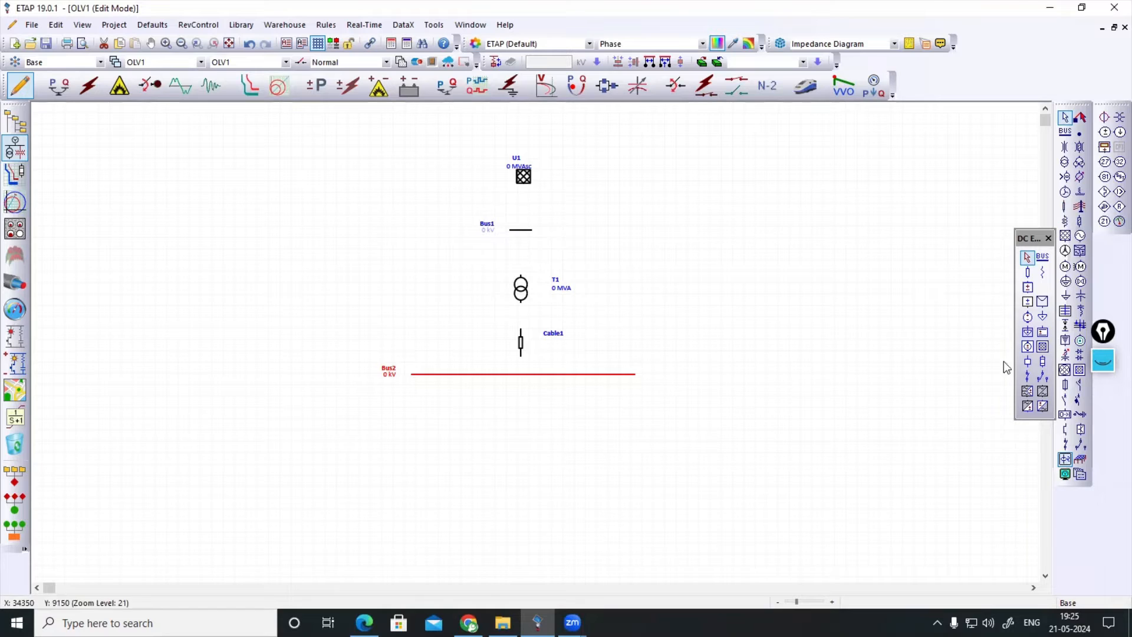
- Place four cables in a row below Bus2 as outgoing feeders
click(1065, 207)
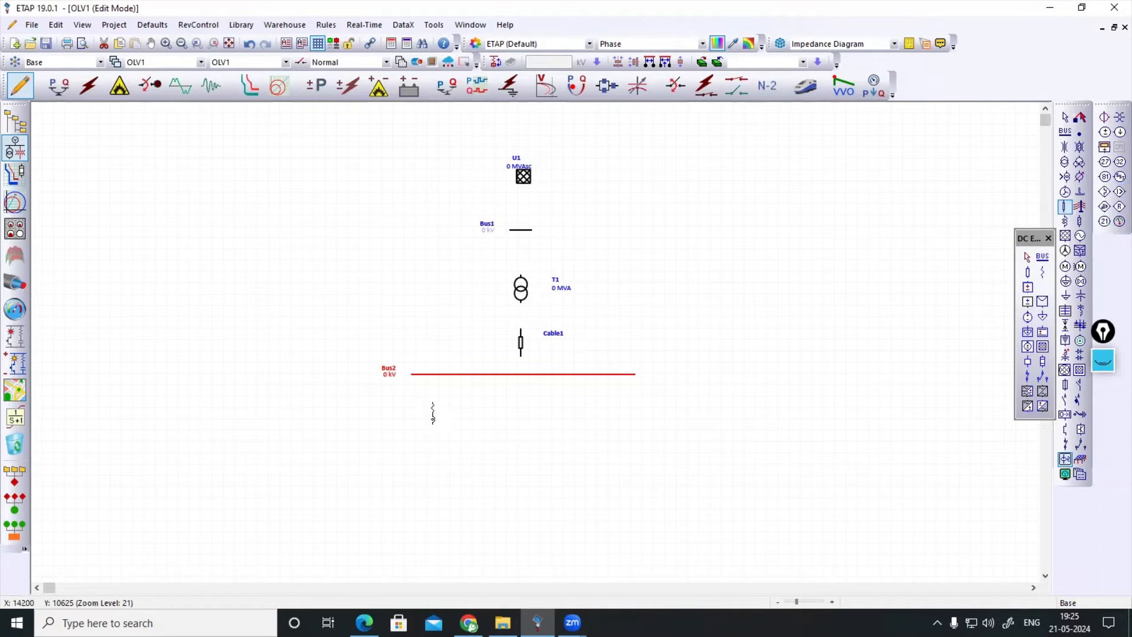
click(432, 412)
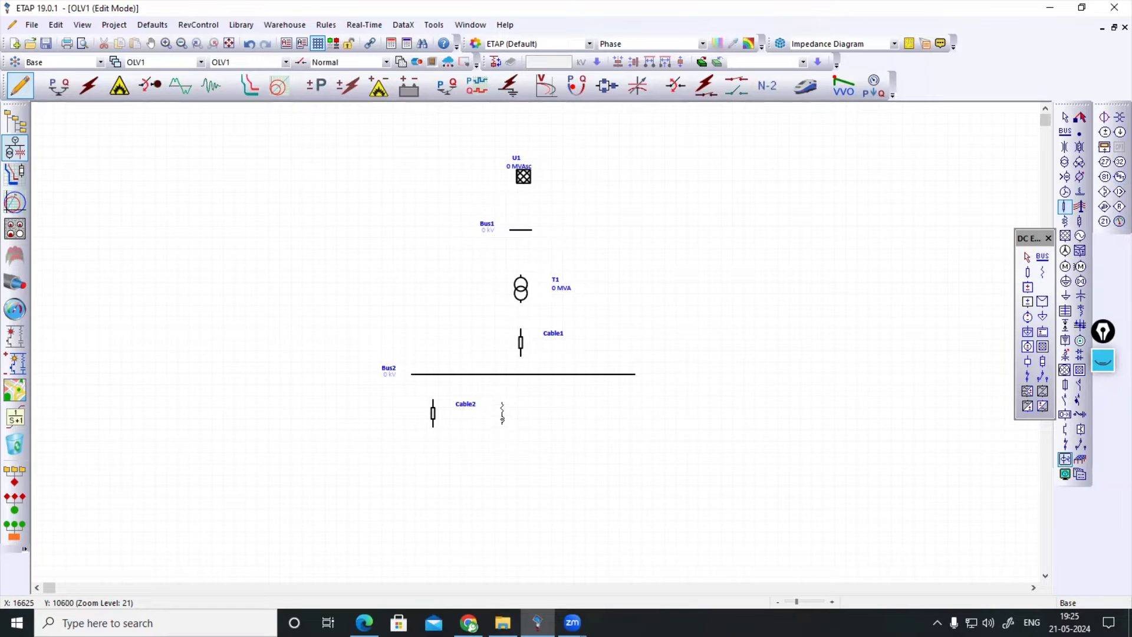
click(502, 414)
click(563, 416)
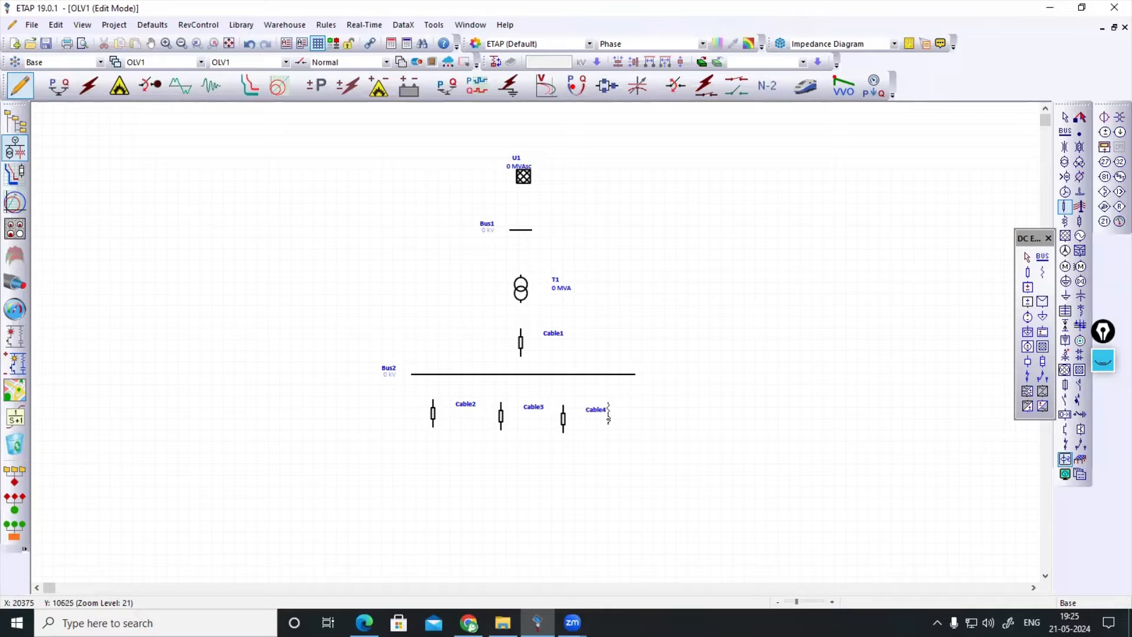
click(613, 414)
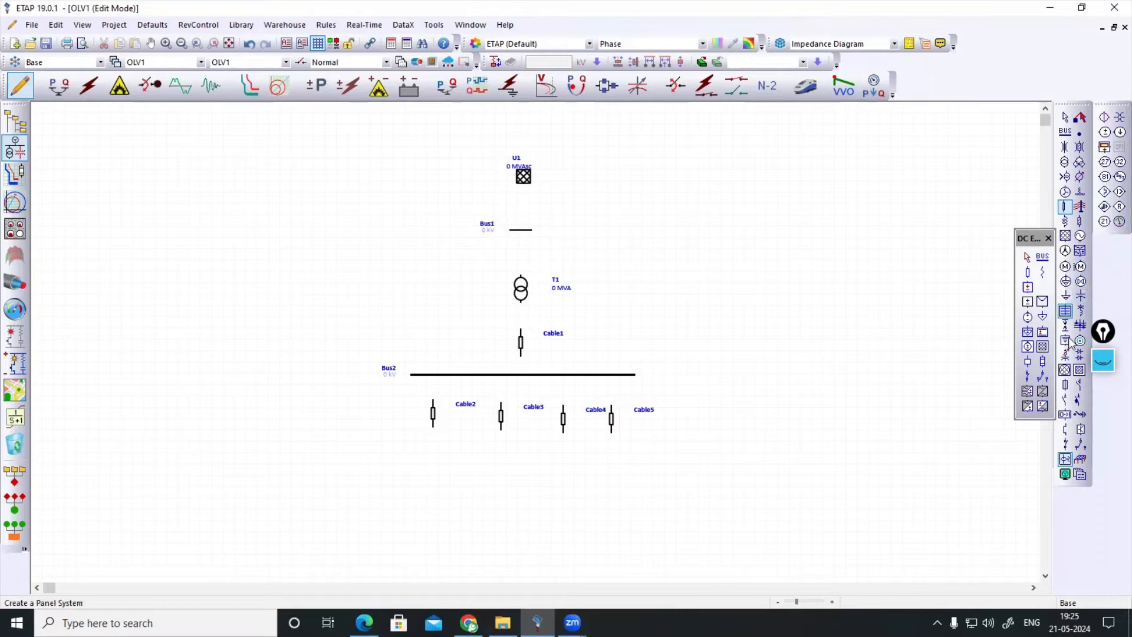
- Place four lumped loads in a row, one below each of the outgoing feeder cables
click(1065, 282)
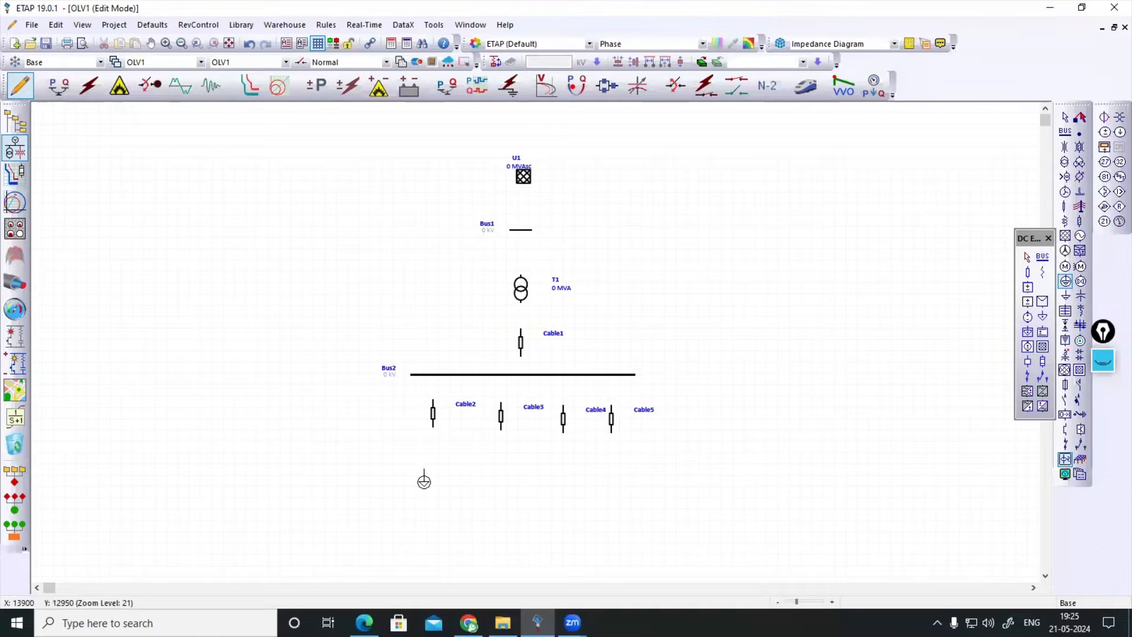
click(431, 481)
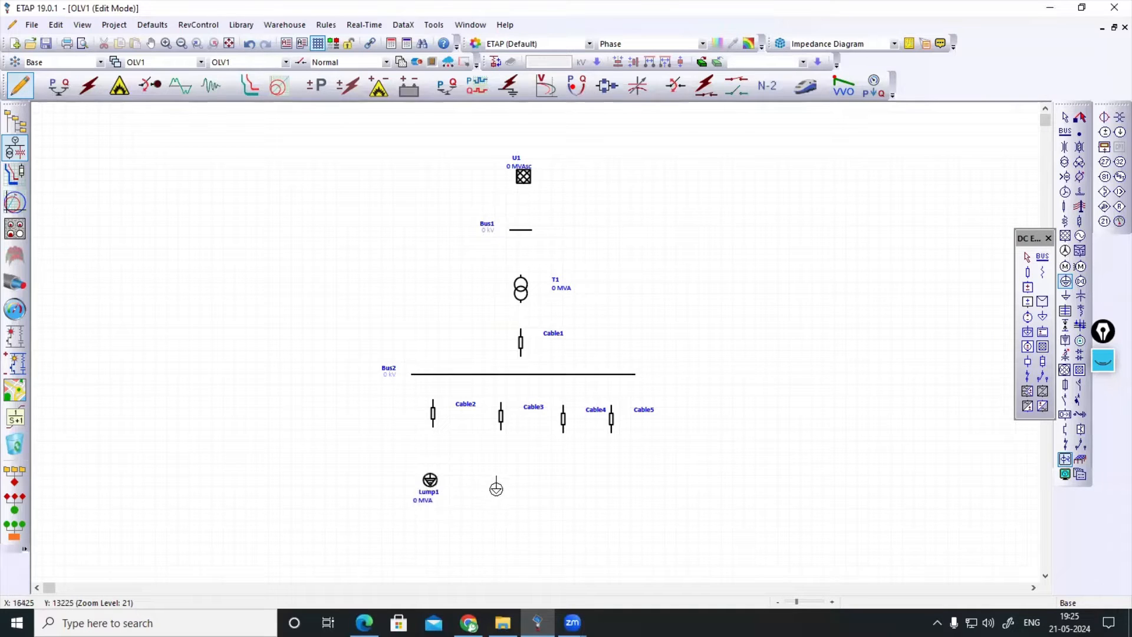
click(500, 482)
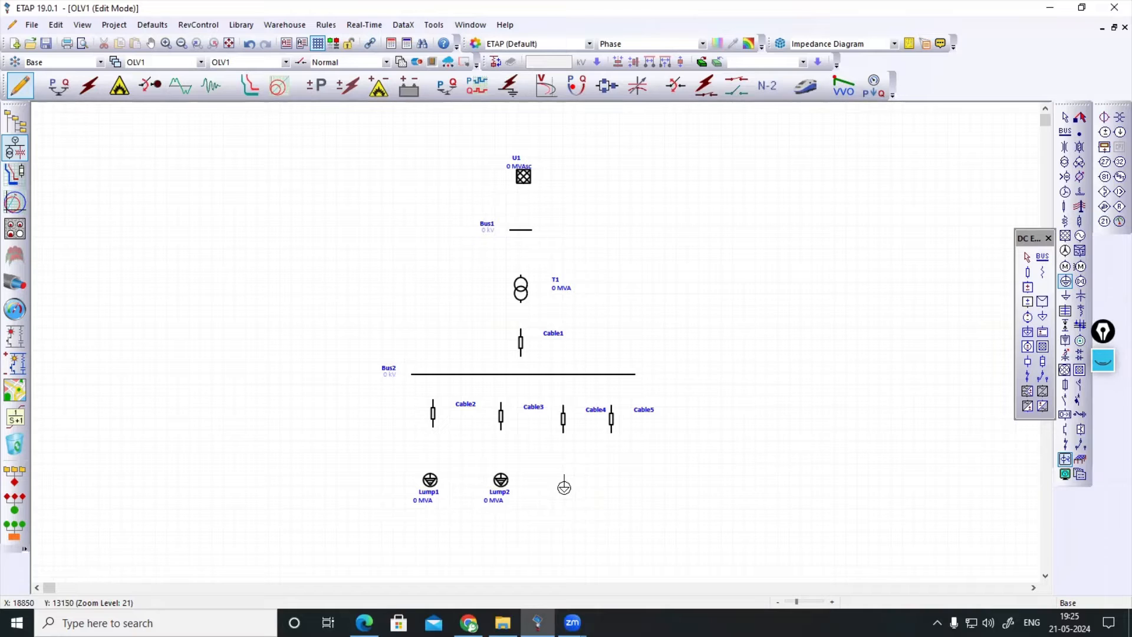
click(565, 483)
click(618, 488)
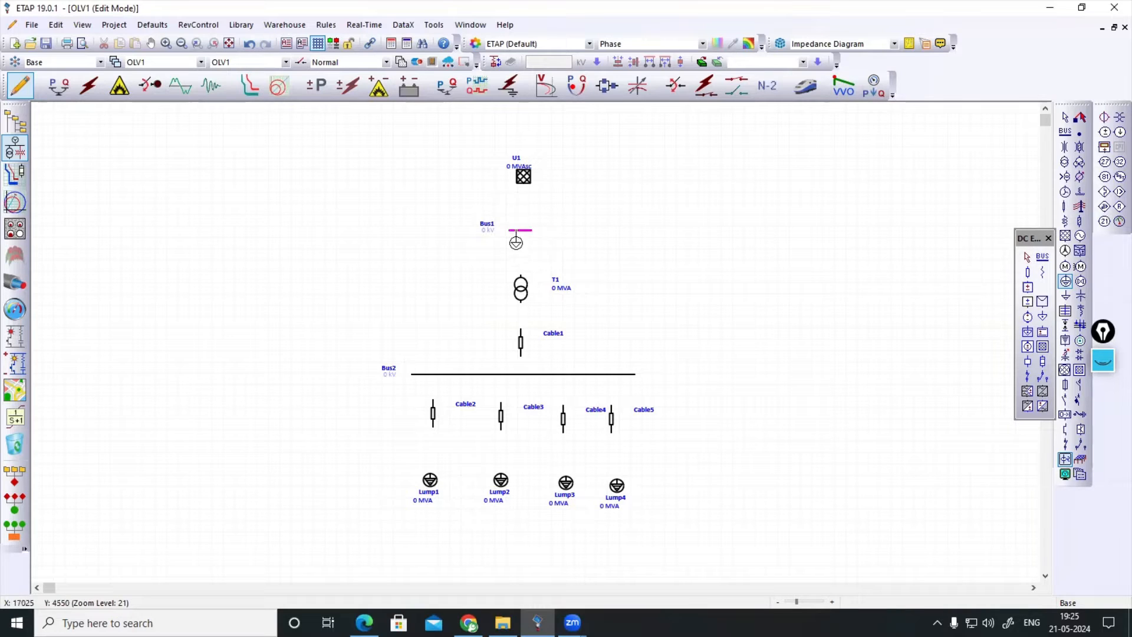
key(Escape)
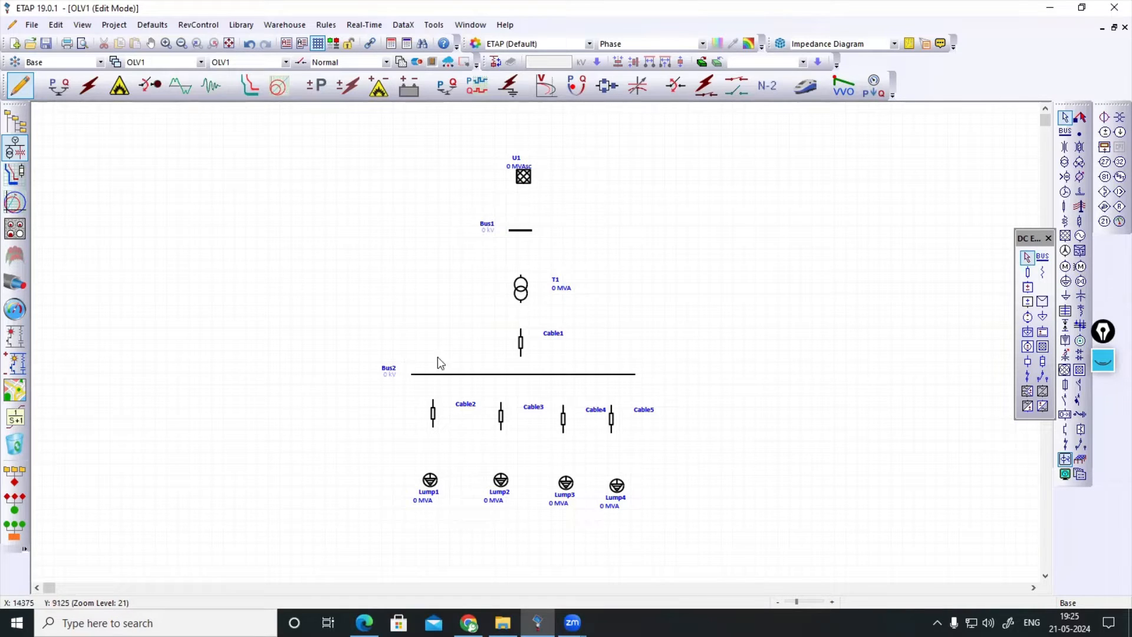
- Connect utility U1 and transformer T1's primary to Bus1, and link T1's secondary through Cable1 to Bus2
click(527, 184)
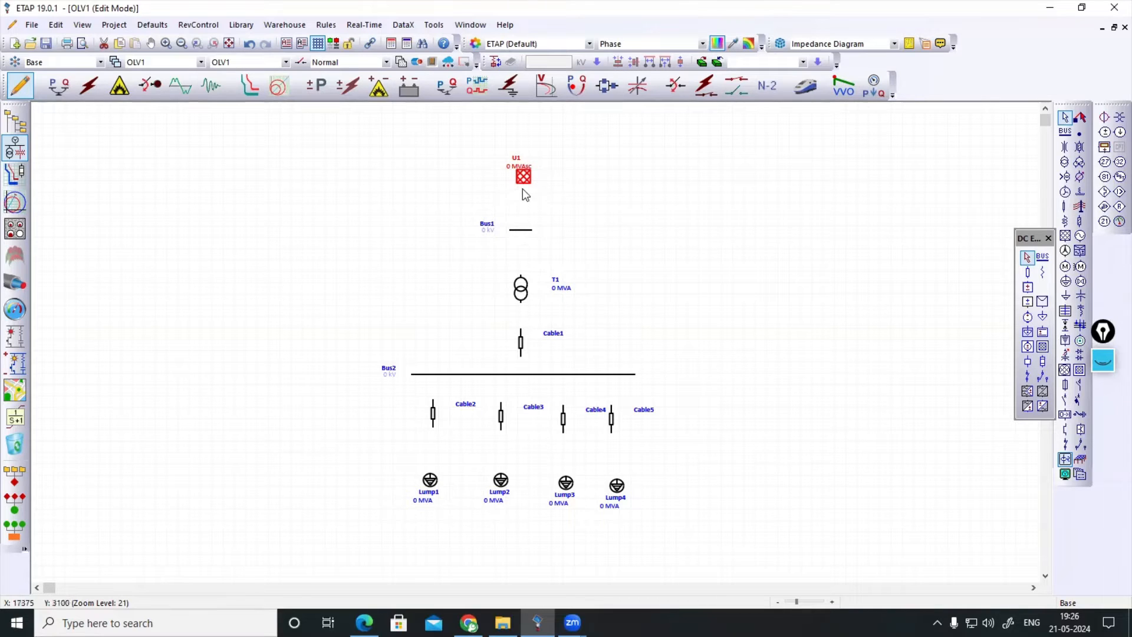
drag(522, 185, 524, 234)
drag(521, 276, 523, 230)
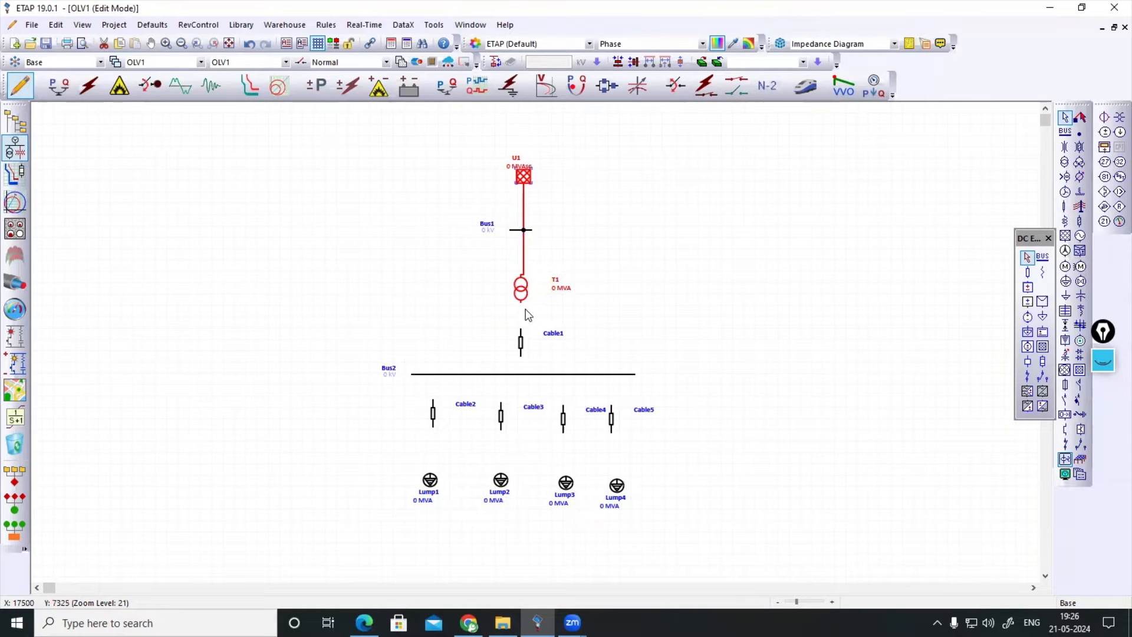
drag(521, 304, 521, 375)
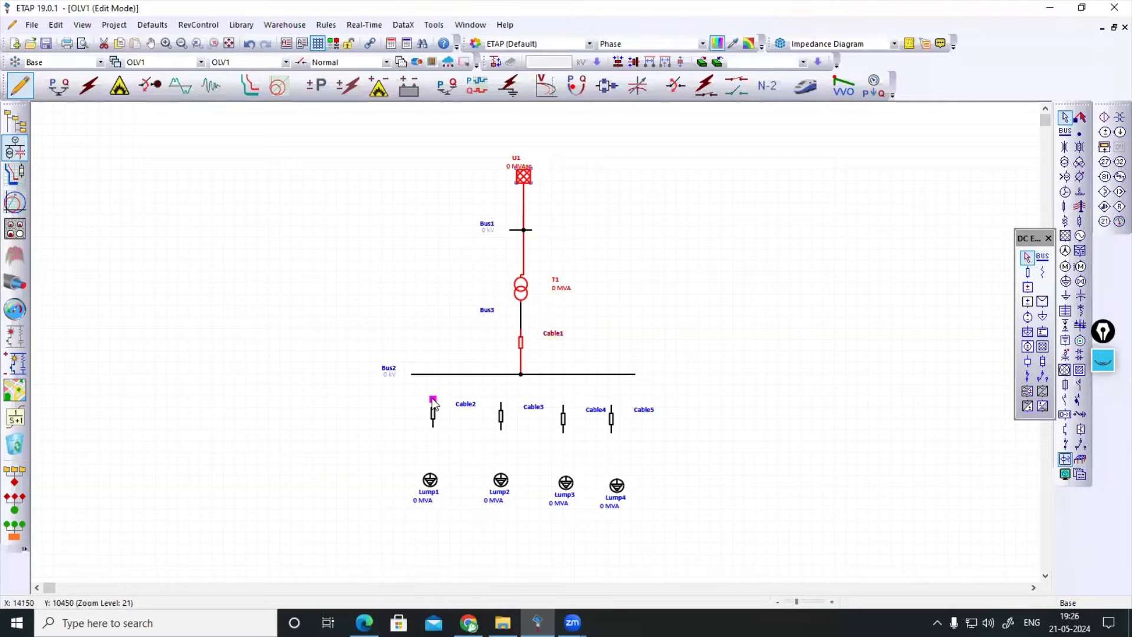
- Connect the upper ends of Cable2, Cable3, Cable4 and Cable5 to Bus2
drag(433, 381, 433, 375)
drag(501, 379, 501, 375)
drag(563, 406, 563, 375)
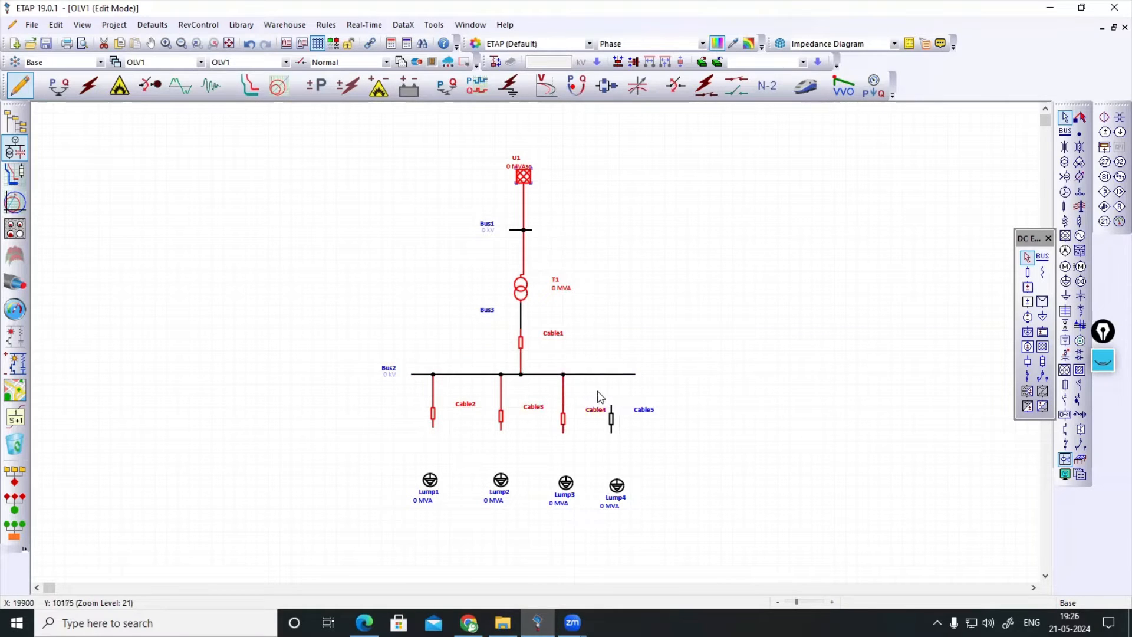
drag(610, 404, 611, 375)
- Connect the lower ends of the four feeder cables to the lumped loads Lump1 to Lump4 below them
drag(434, 428, 432, 428)
drag(501, 444, 563, 435)
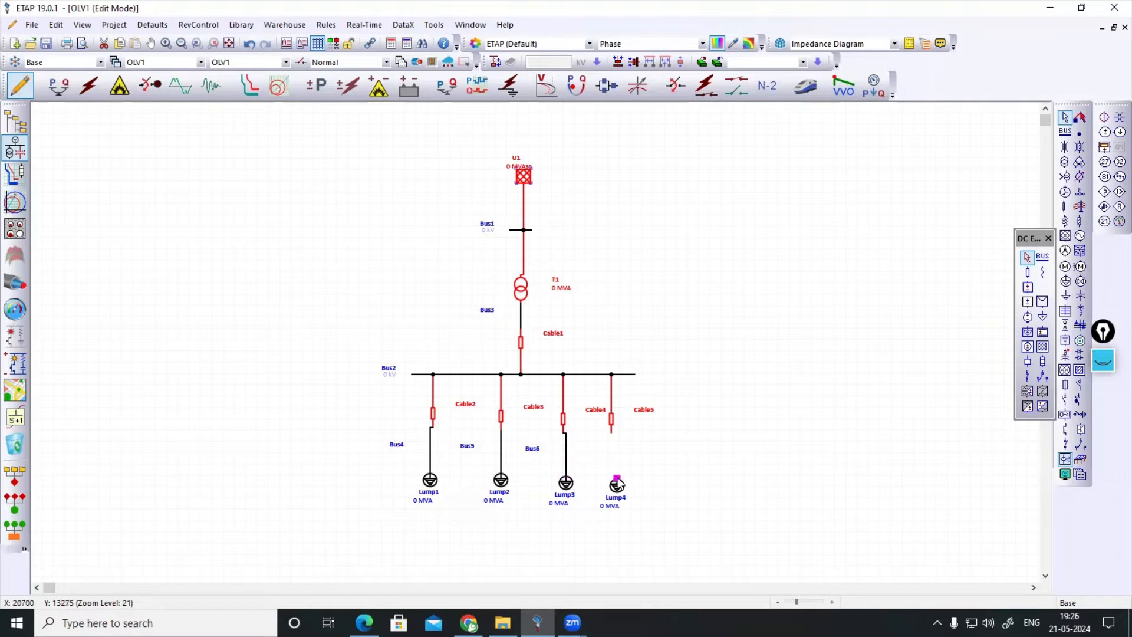
drag(617, 479, 611, 435)
click(644, 527)
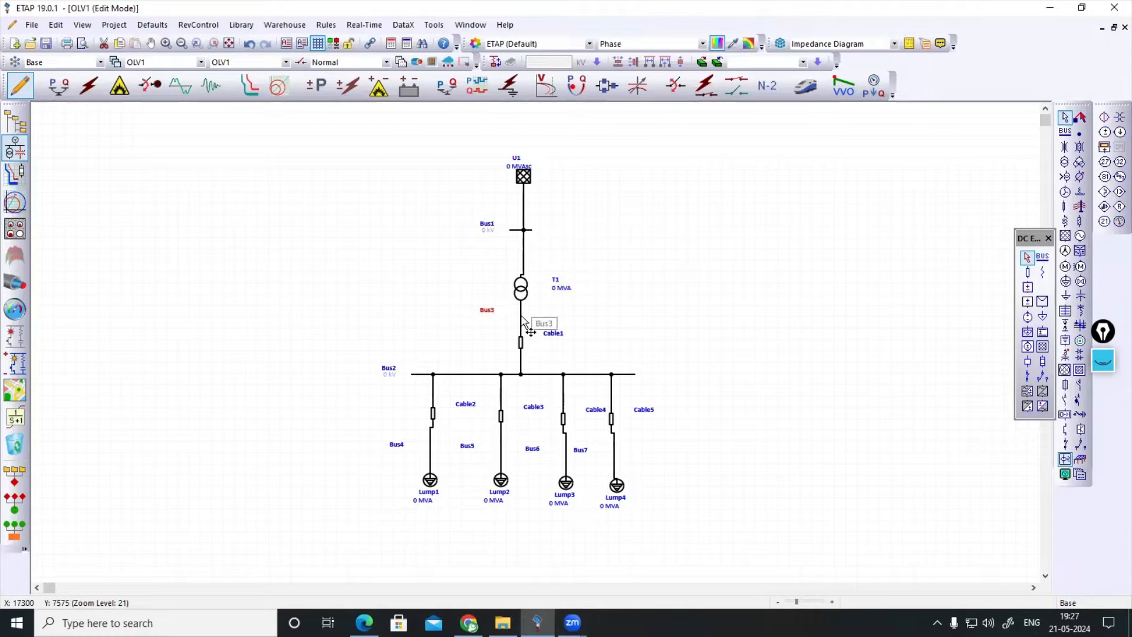
right_click(522, 322)
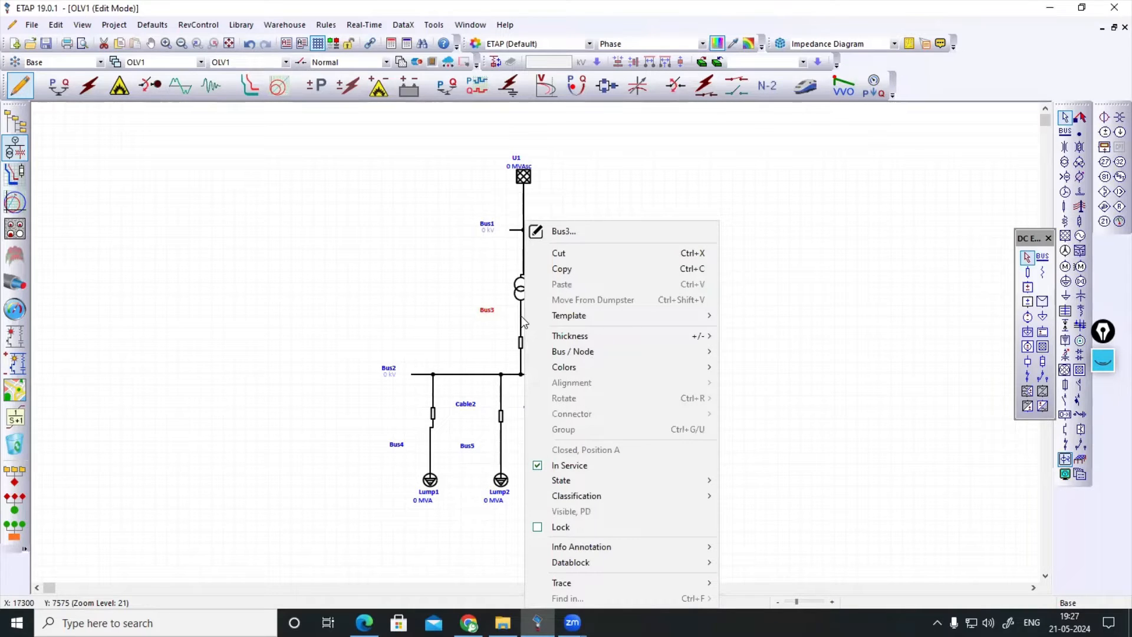
mouse_move(565, 356)
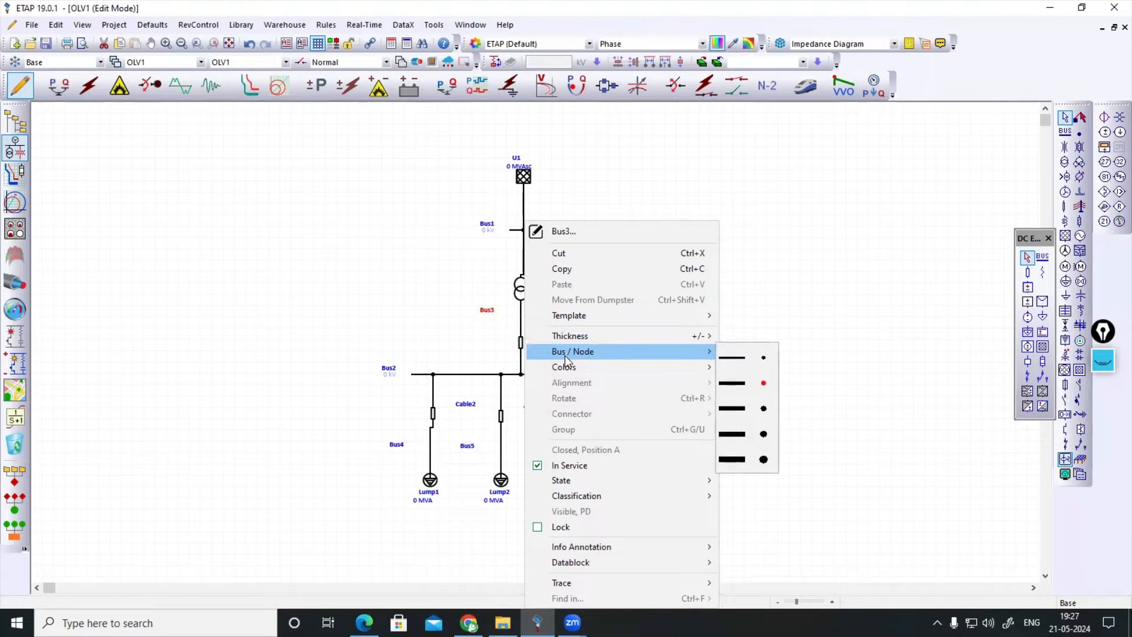
click(695, 235)
click(737, 60)
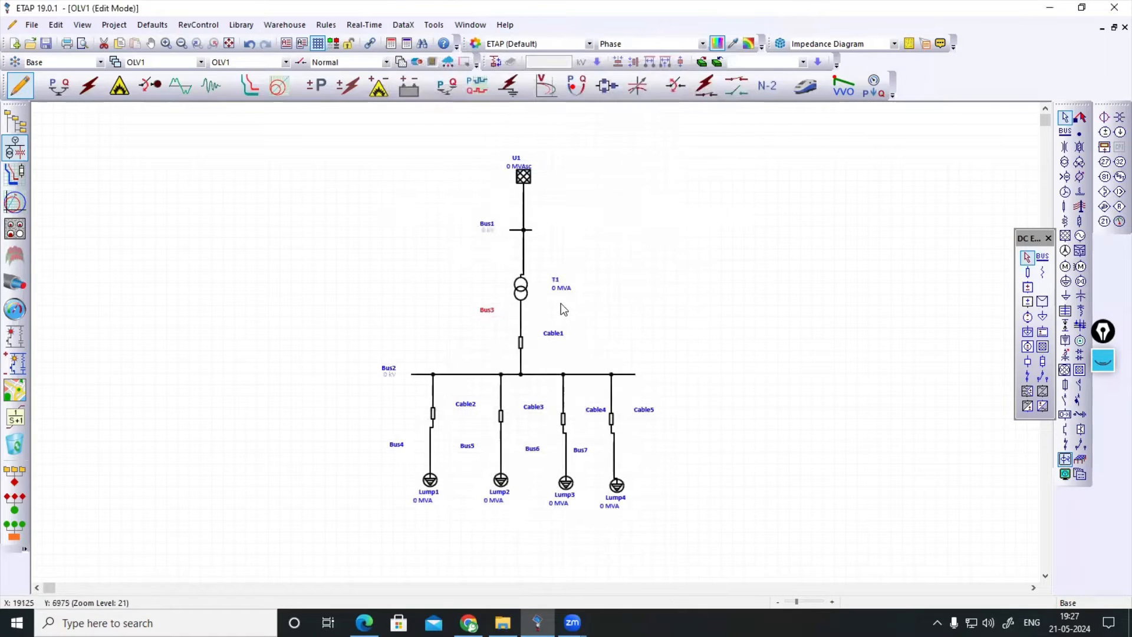
- Convert the Bus3 node between transformer T1 and Cable1 into a bus bar of the thinnest style
right_click(523, 320)
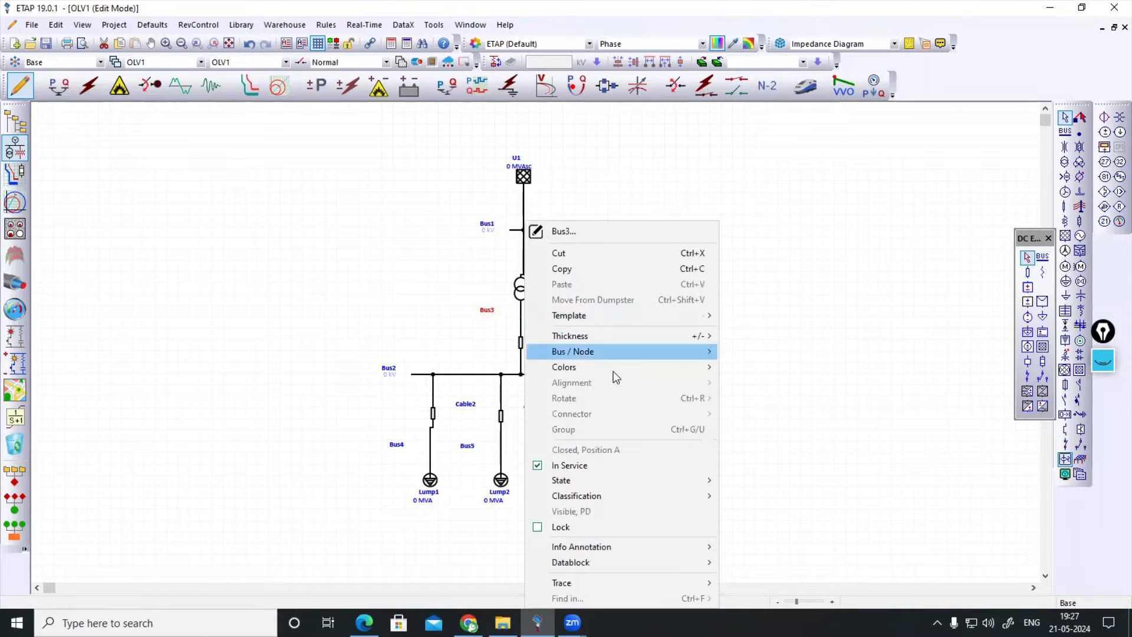
mouse_move(637, 356)
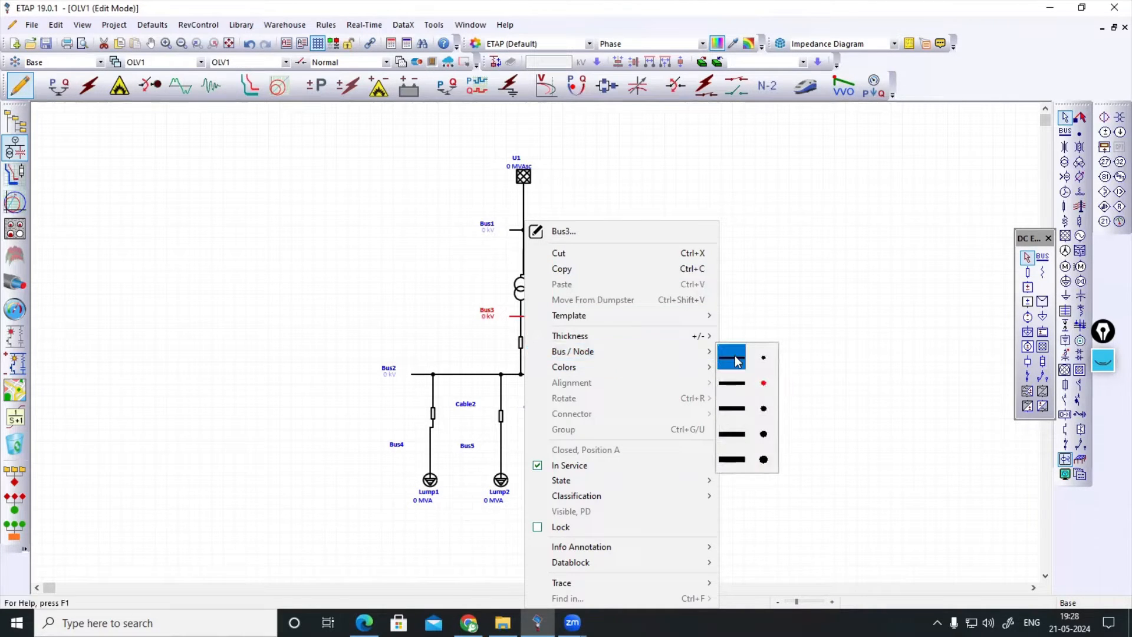
click(731, 358)
click(728, 474)
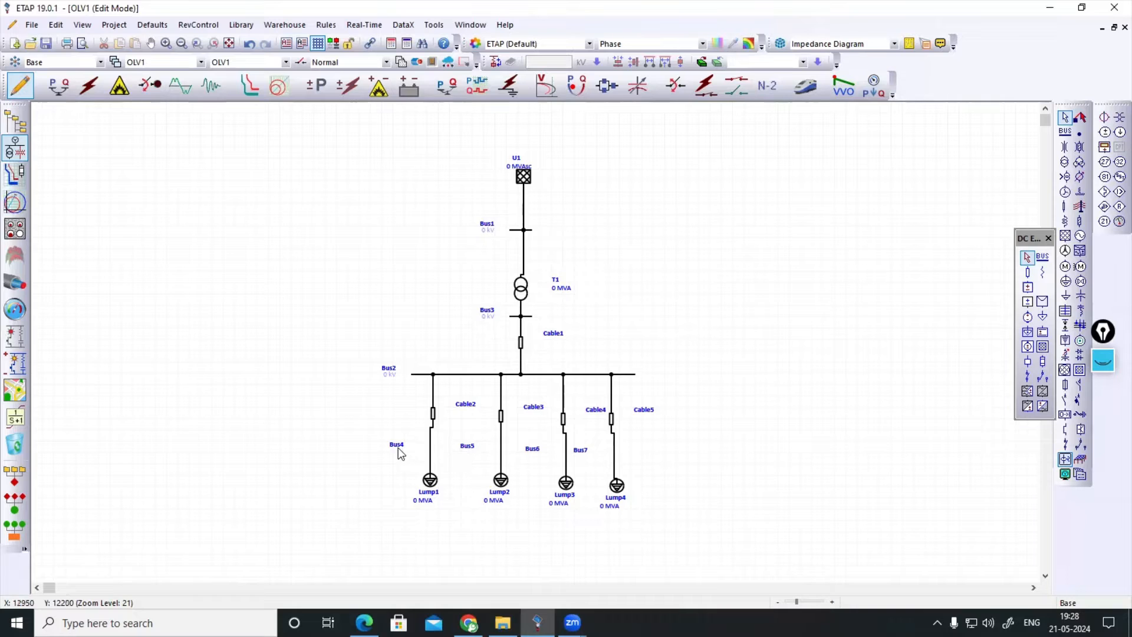
- Convert the Bus4 and Bus5 nodes above Lump1 and Lump2 into bus bars of the thinnest style
click(428, 453)
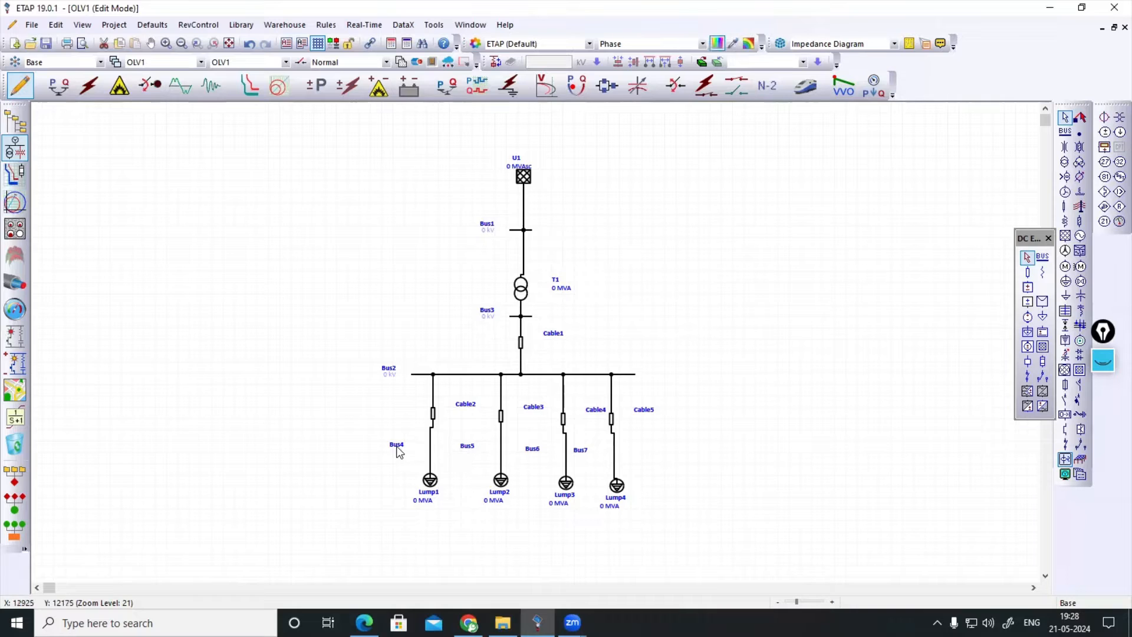
right_click(430, 455)
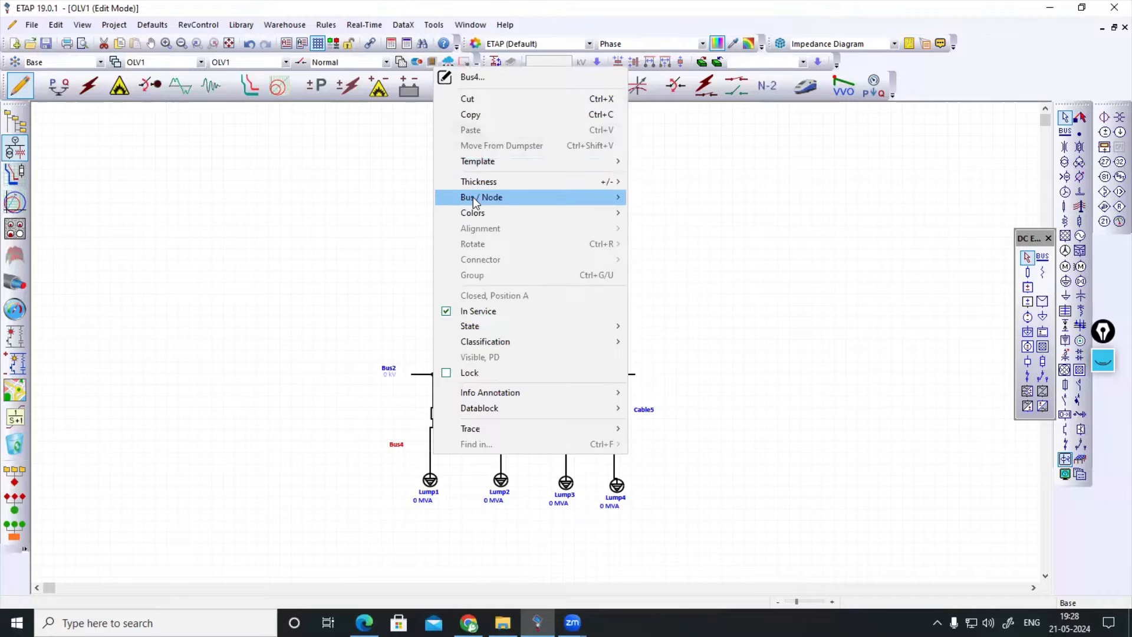
click(644, 204)
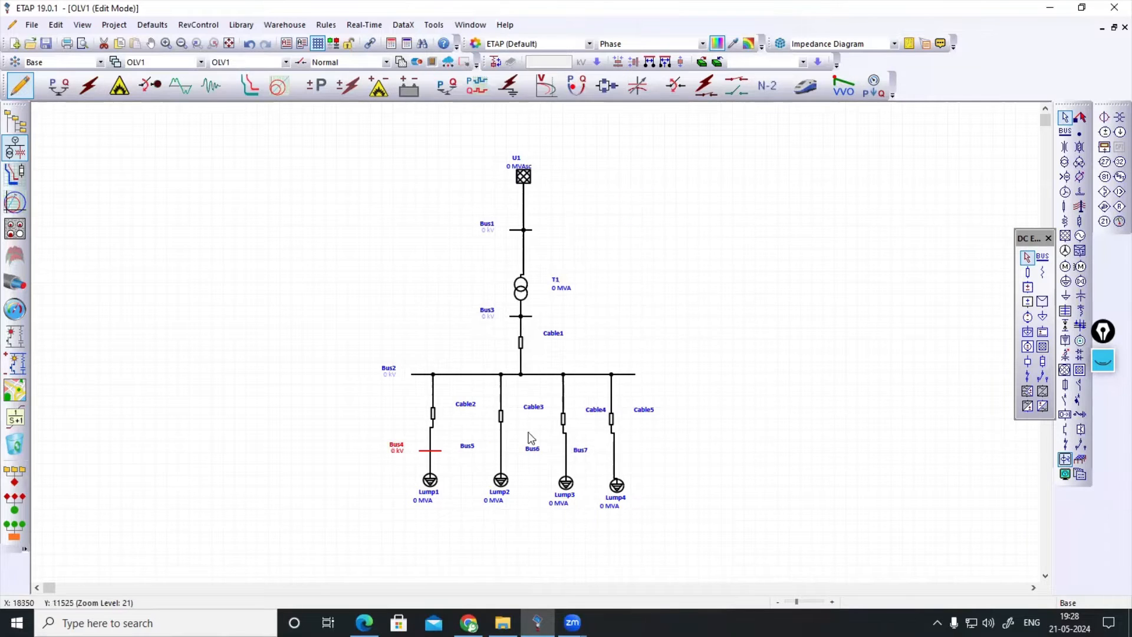
click(469, 448)
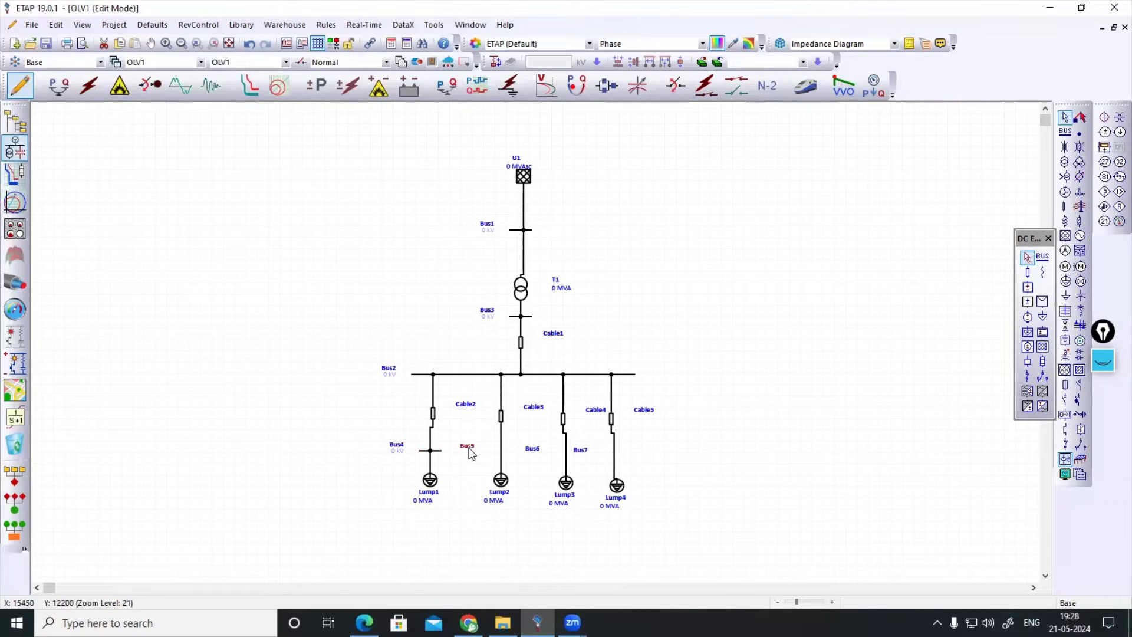
right_click(501, 454)
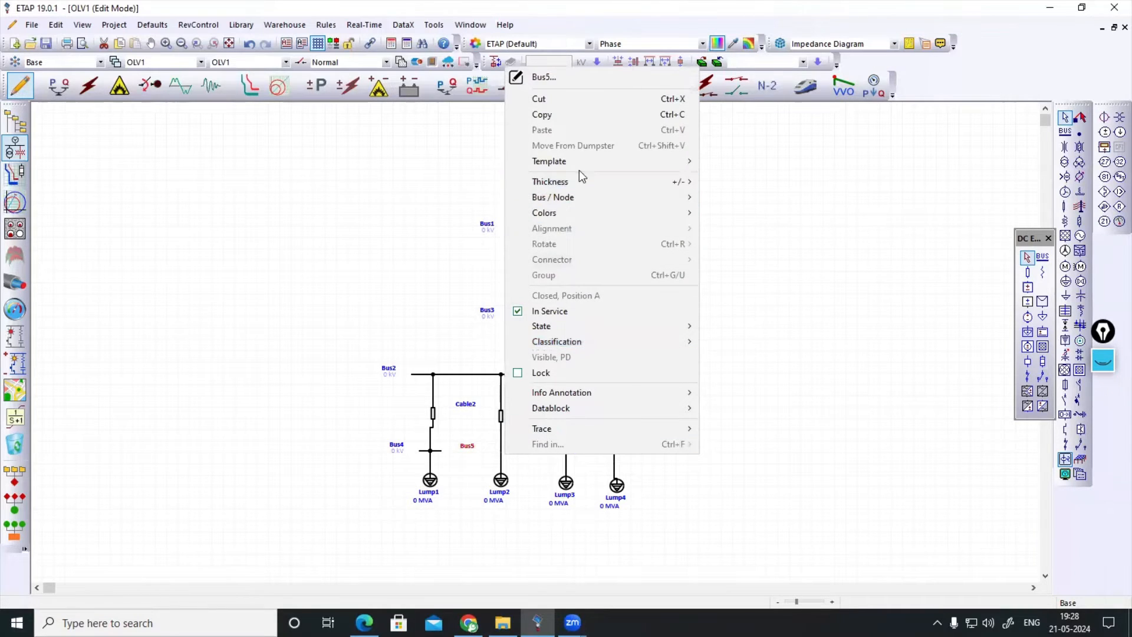
mouse_move(624, 197)
click(718, 203)
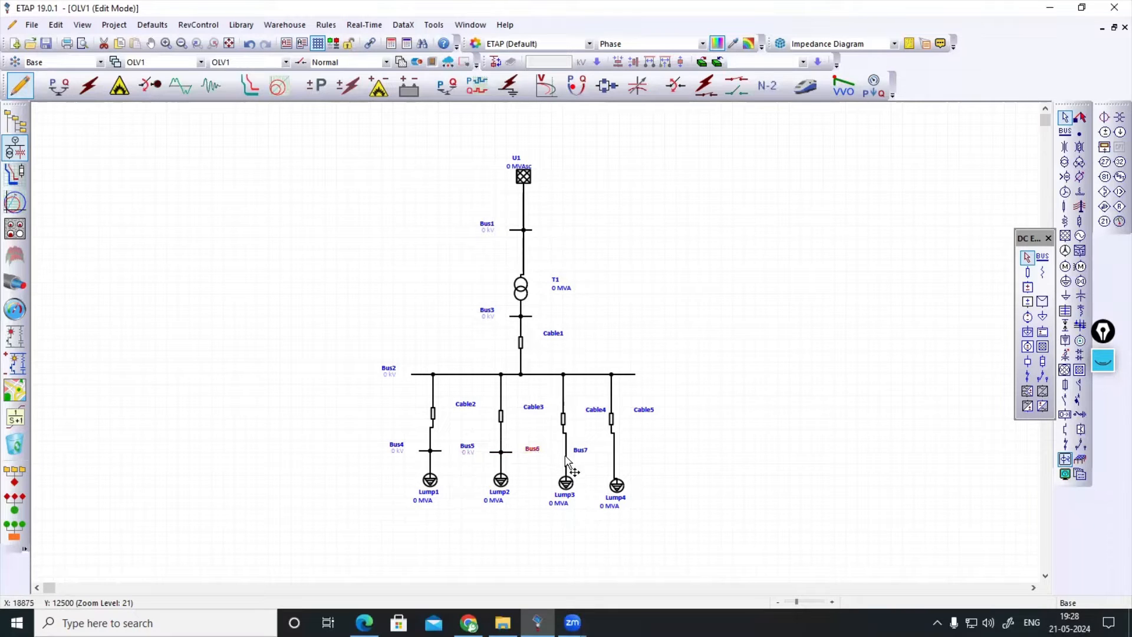
- Convert the Bus6 and Bus7 nodes above Lump3 and Lump4 into bus bars of the thinnest style
right_click(567, 460)
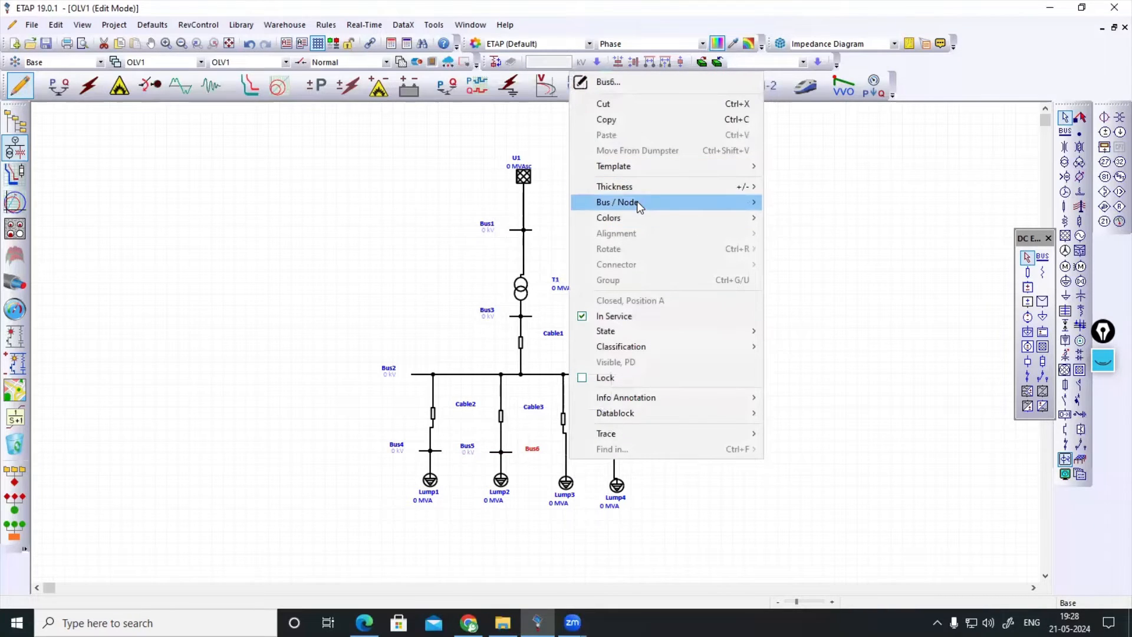
click(775, 205)
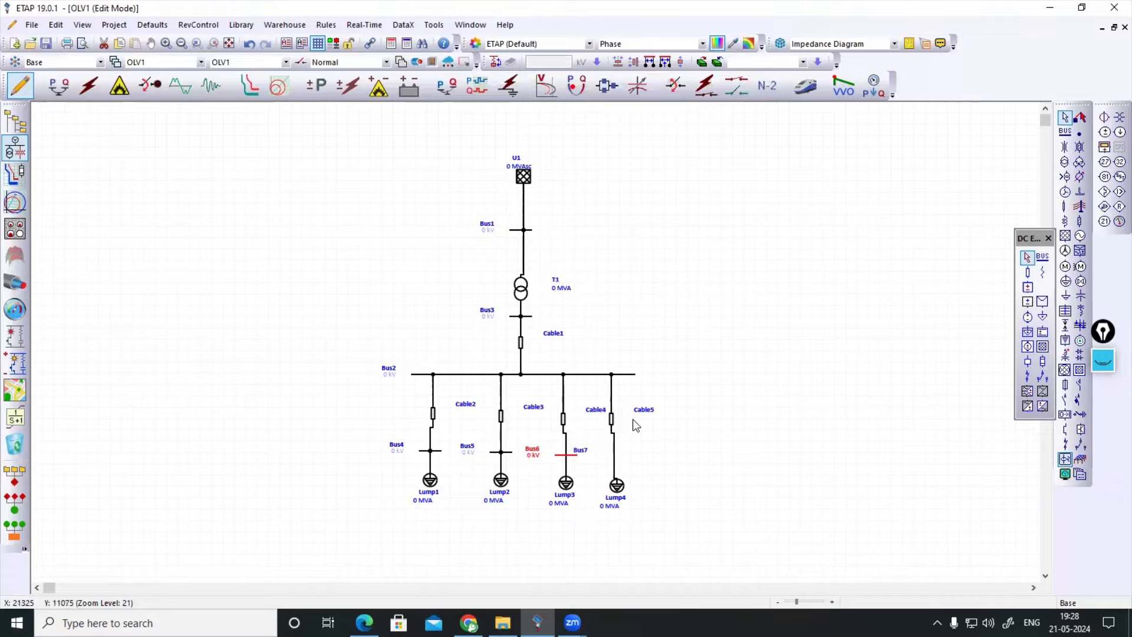
right_click(610, 455)
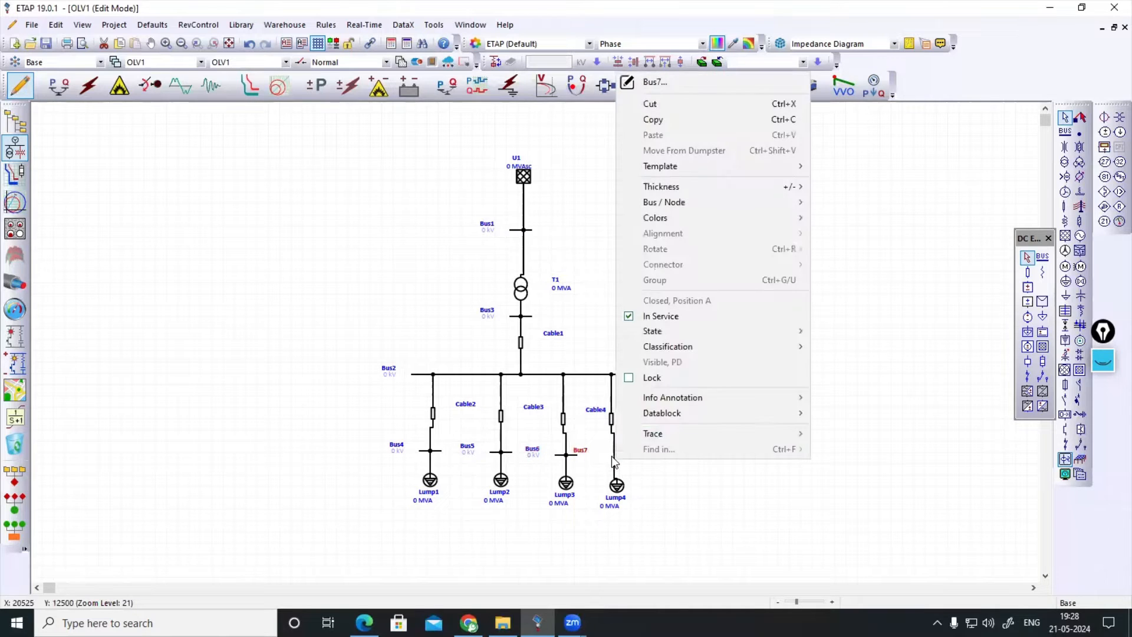
mouse_move(707, 207)
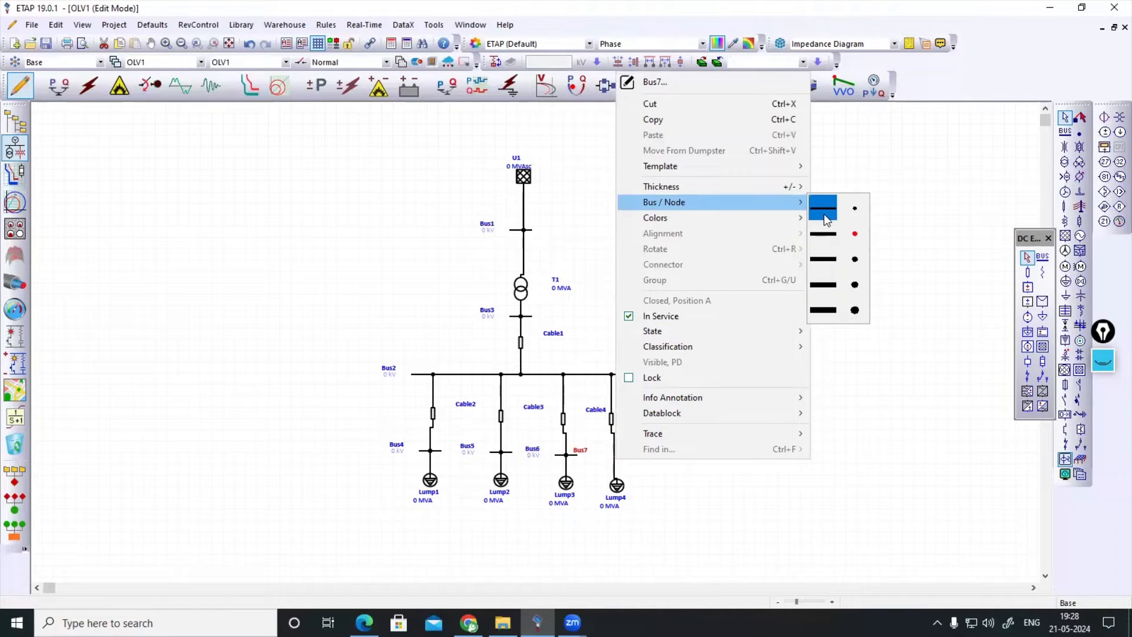
click(827, 213)
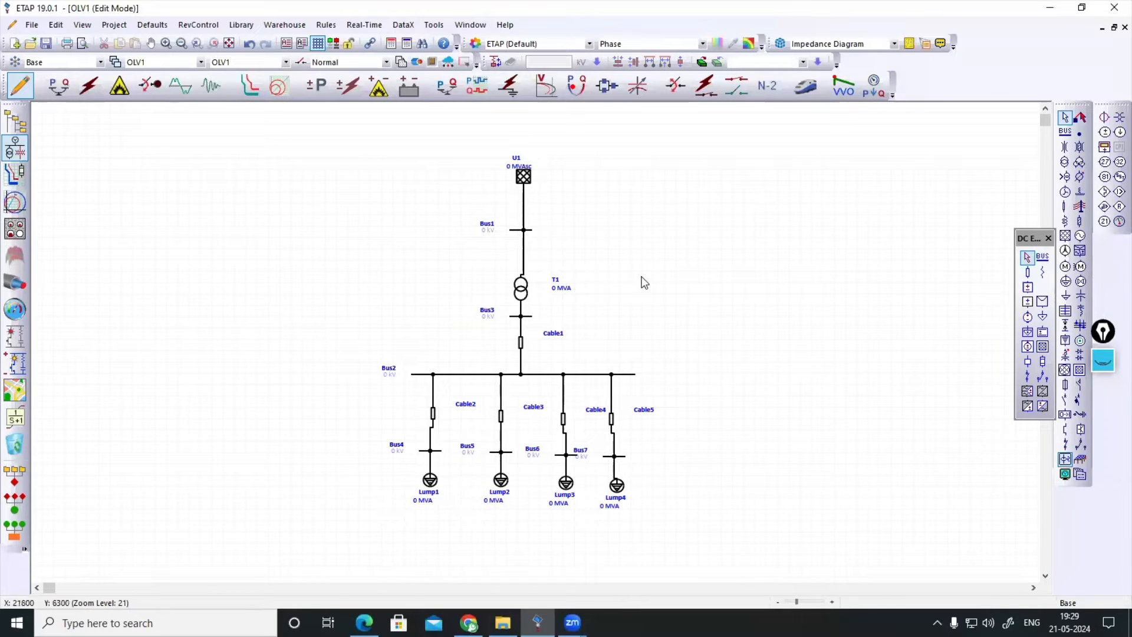
- Change the ID of utility source U1 to POWER GRID and set its rated voltage to 11 kV
double_click(523, 177)
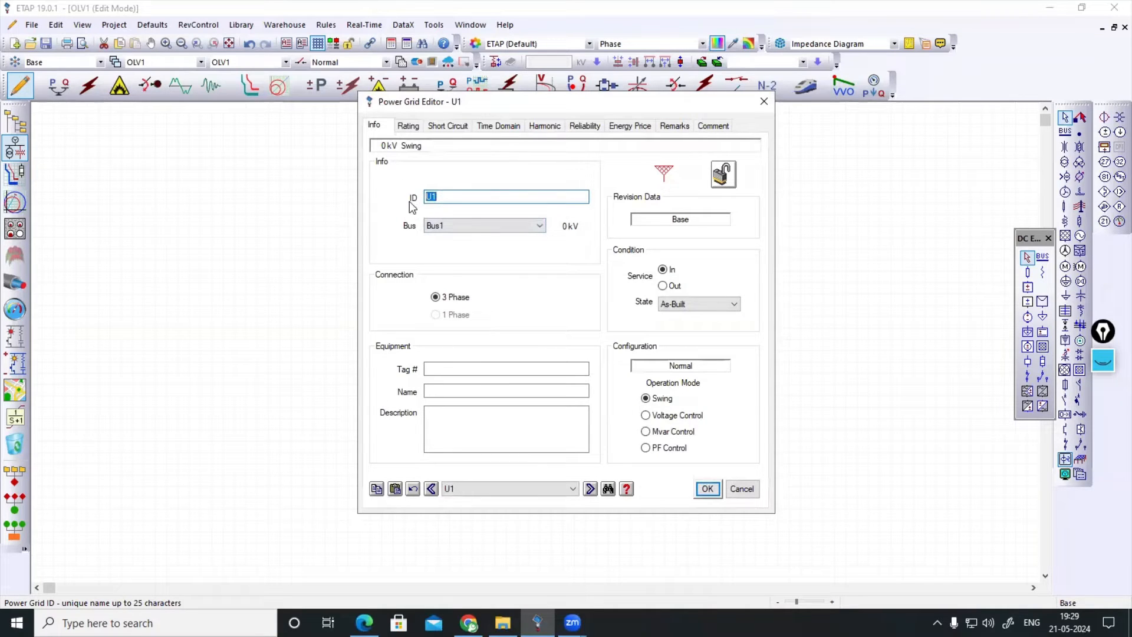
text(POWER GRID)
drag(601, 106, 823, 123)
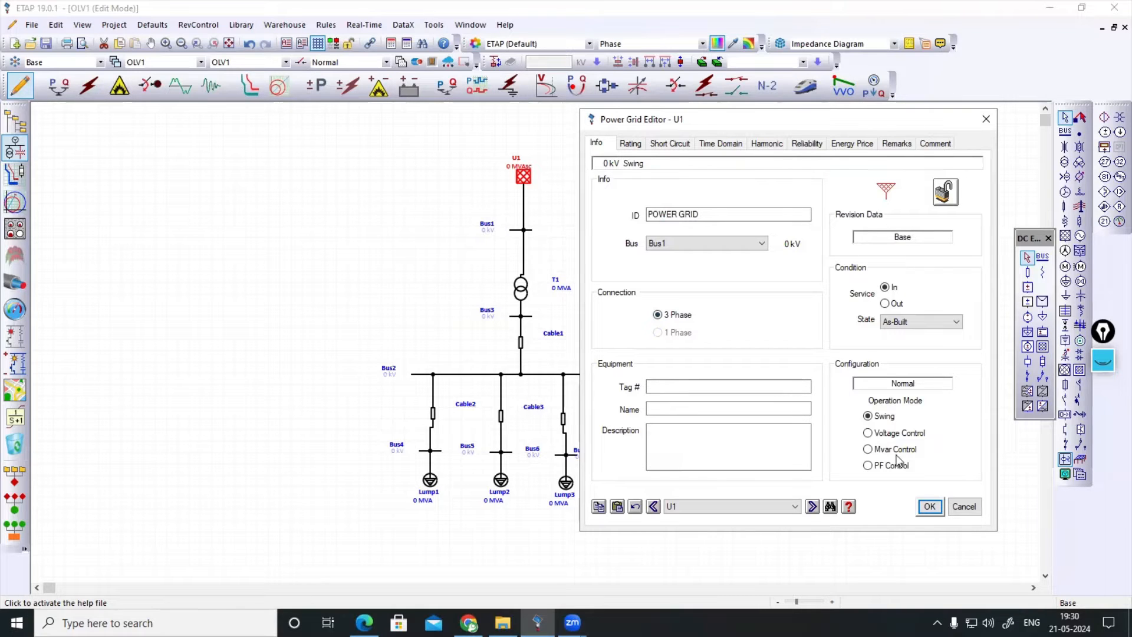
click(633, 145)
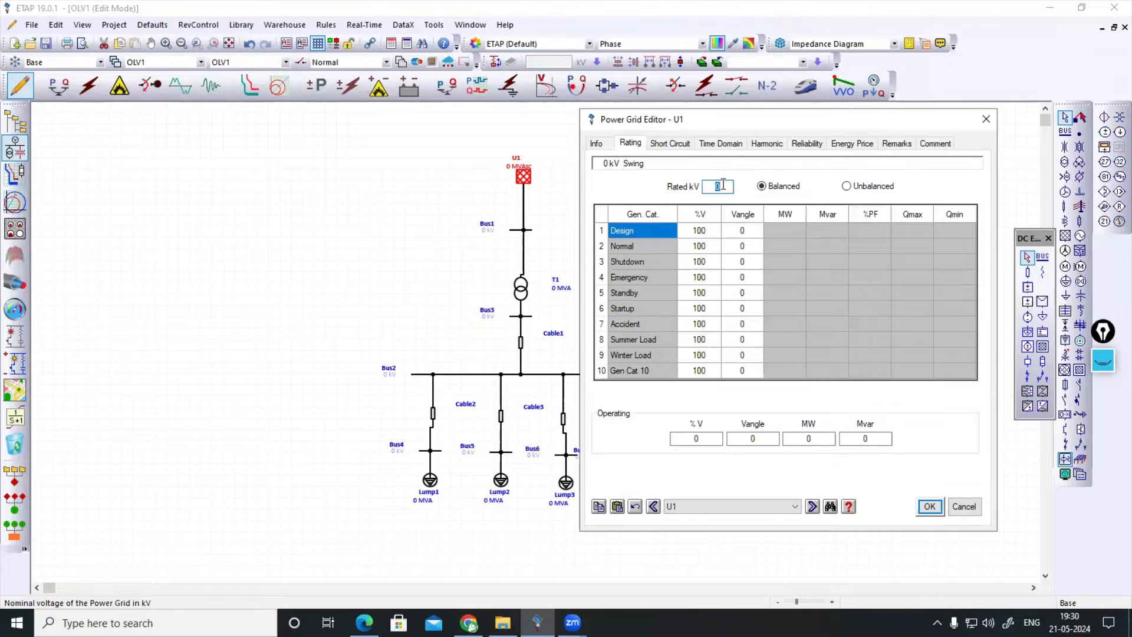
text(11)
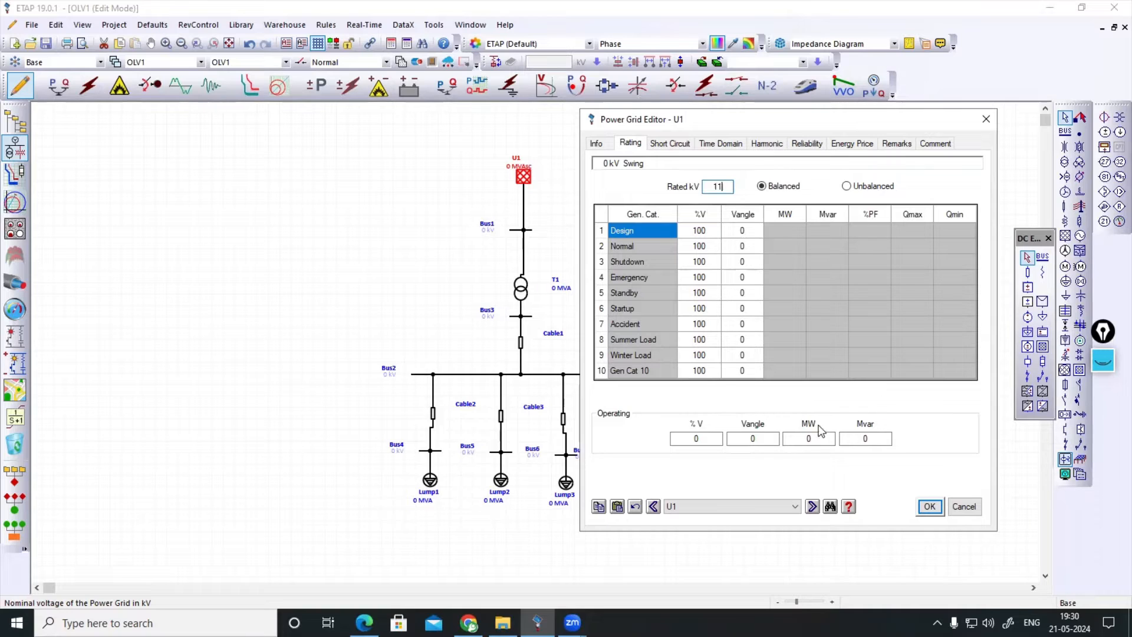
- Set the power grid's three-phase short-circuit rating to 250 MVAsc with an X/R of 5, and save its data
click(663, 146)
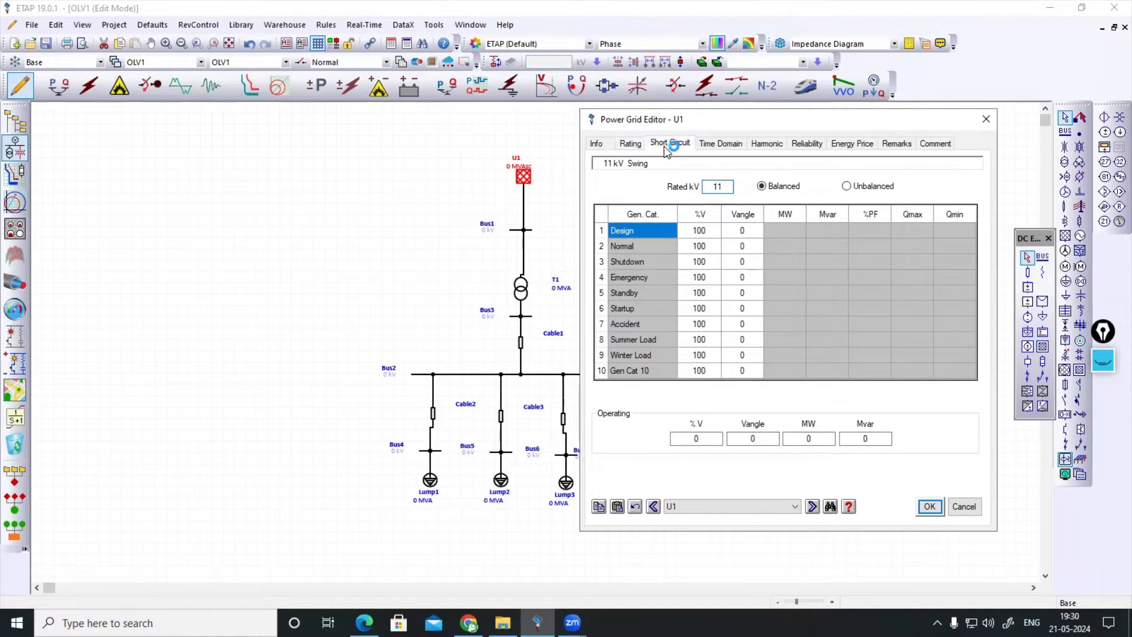
click(626, 145)
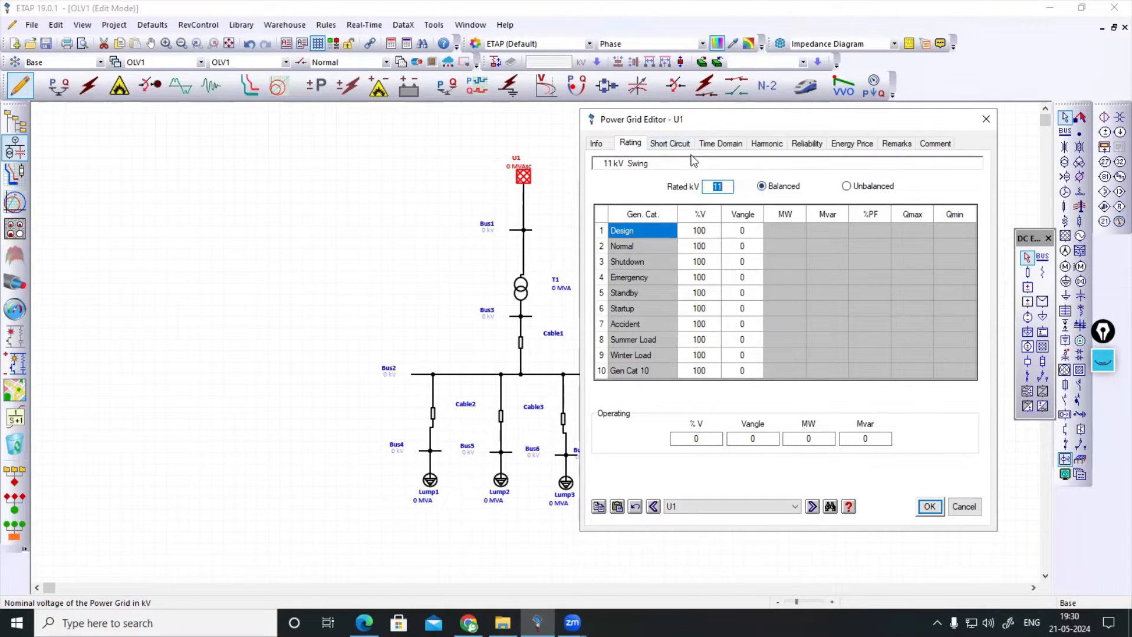
click(671, 144)
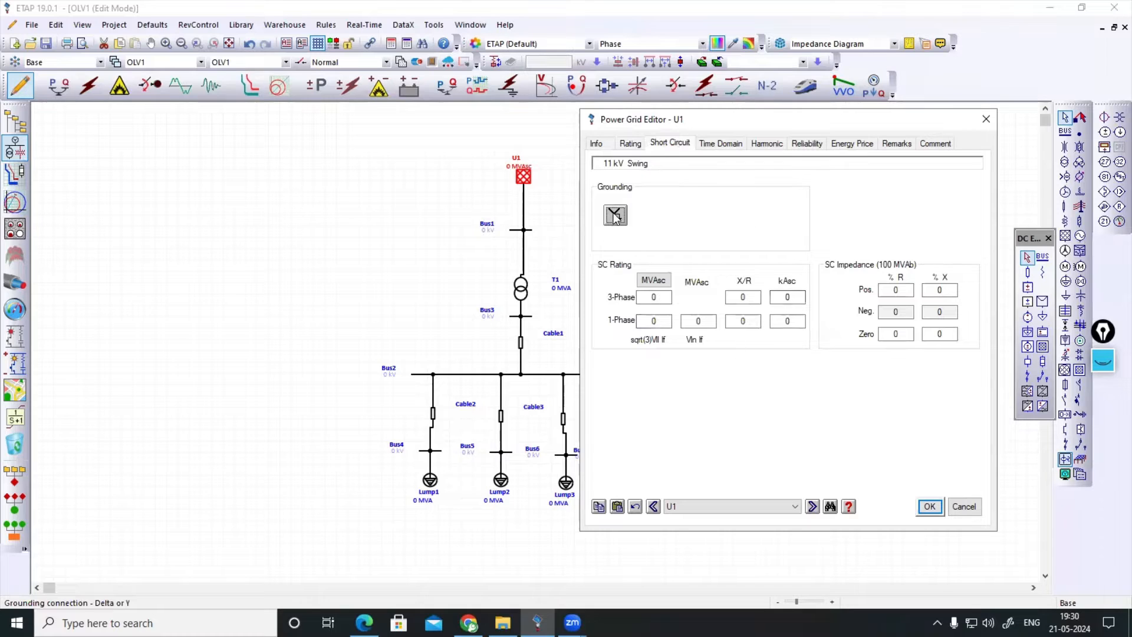
click(653, 297)
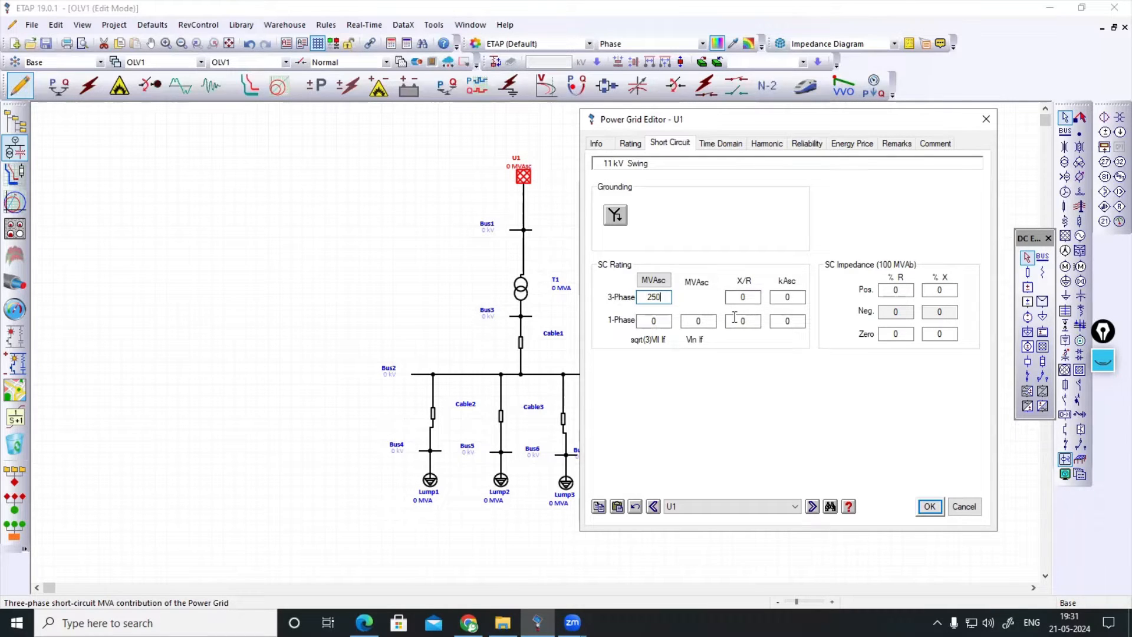
click(750, 300)
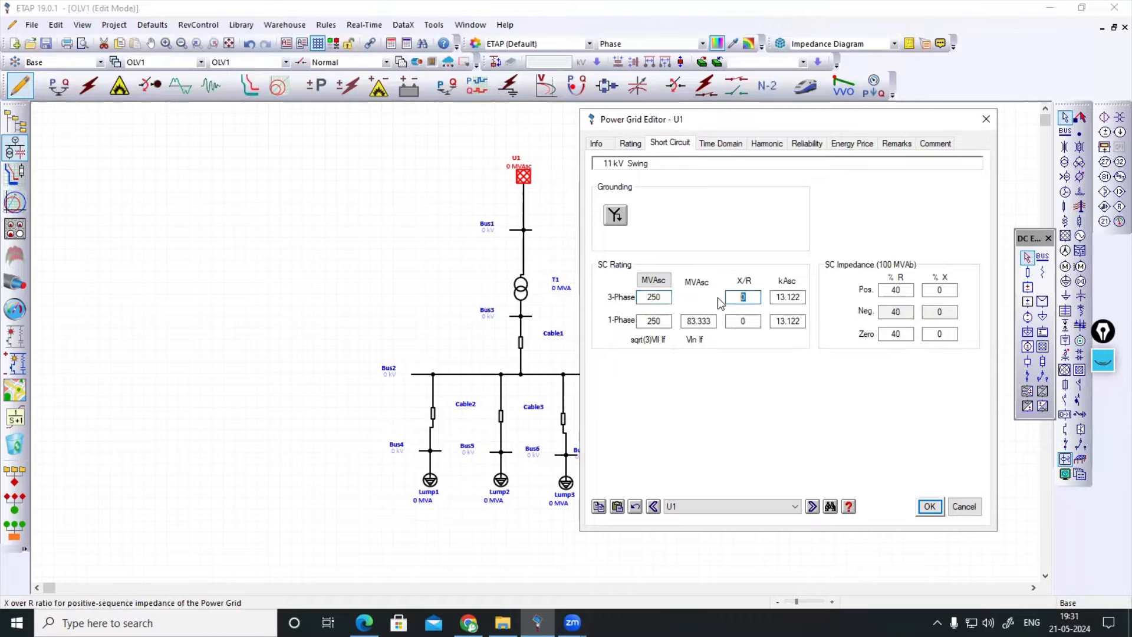
text(5)
click(597, 144)
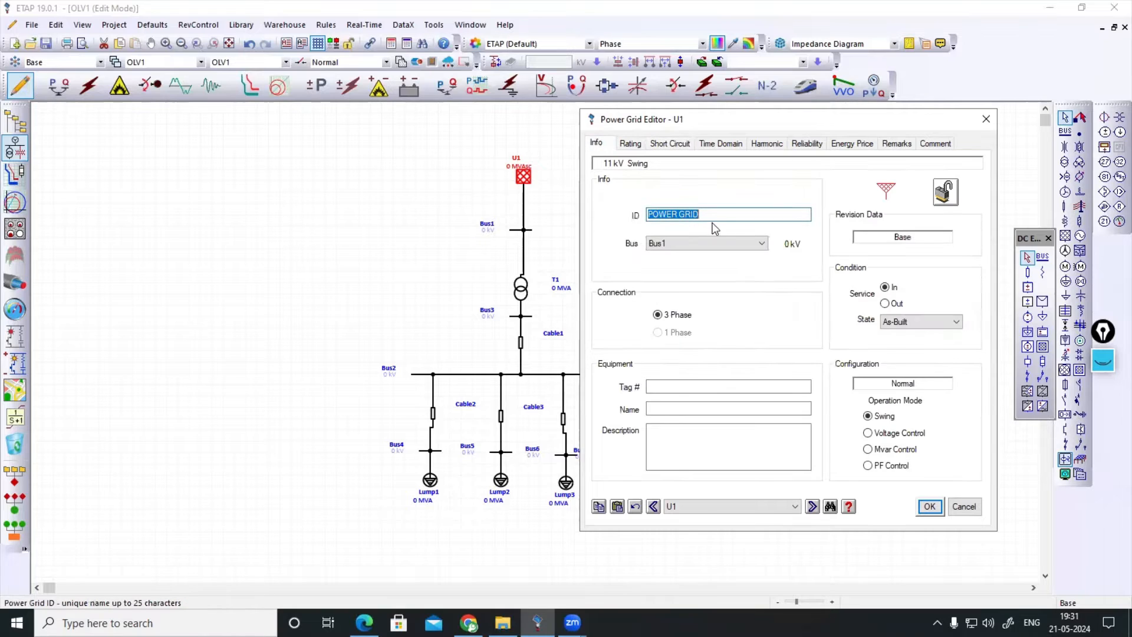
click(629, 148)
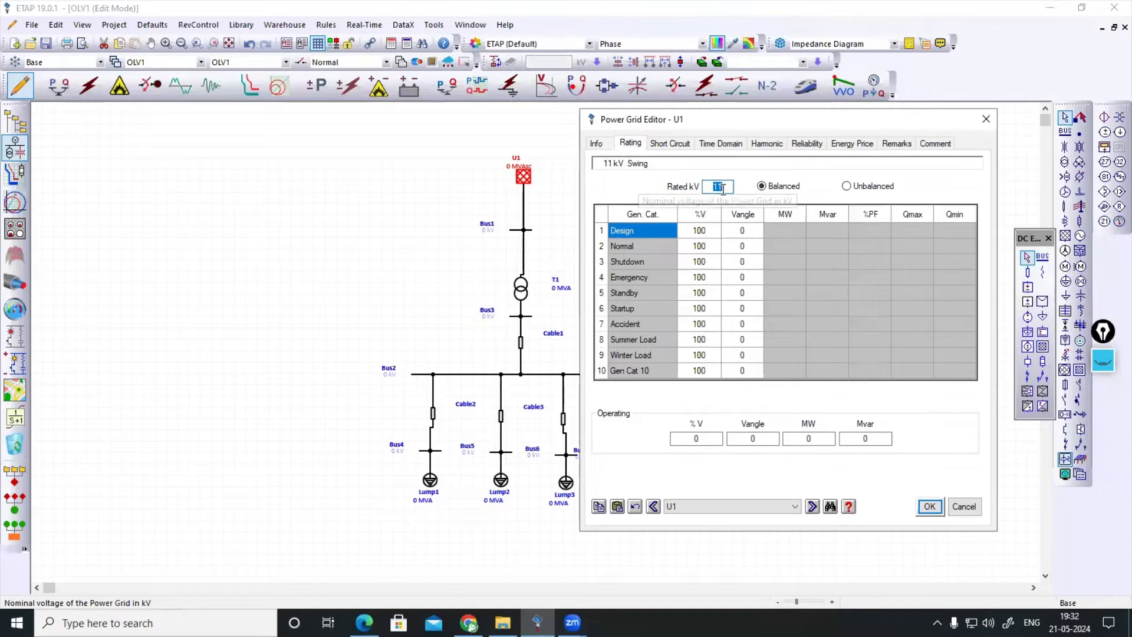
click(671, 143)
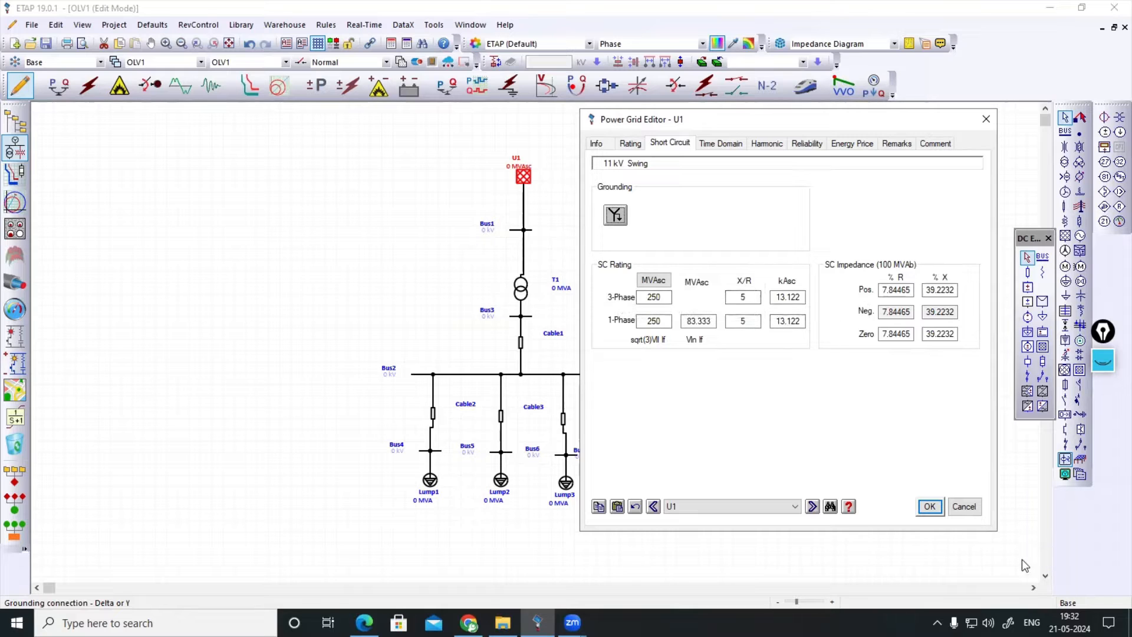
click(934, 505)
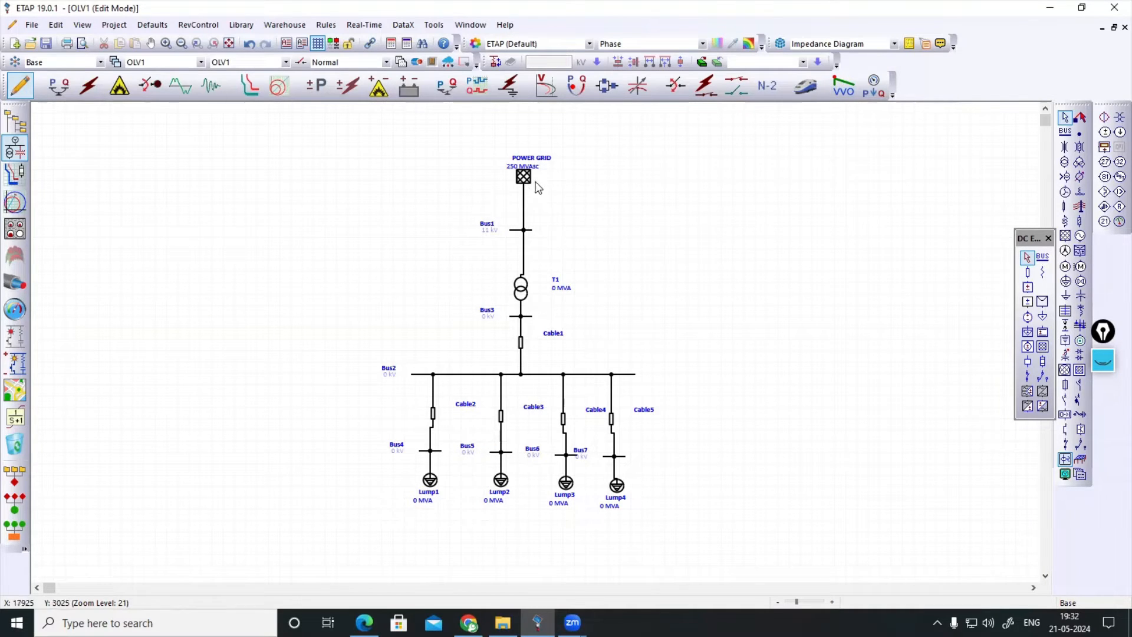
- Open the data of transformer T1 and set its secondary winding voltage to 0.433 kV
double_click(521, 293)
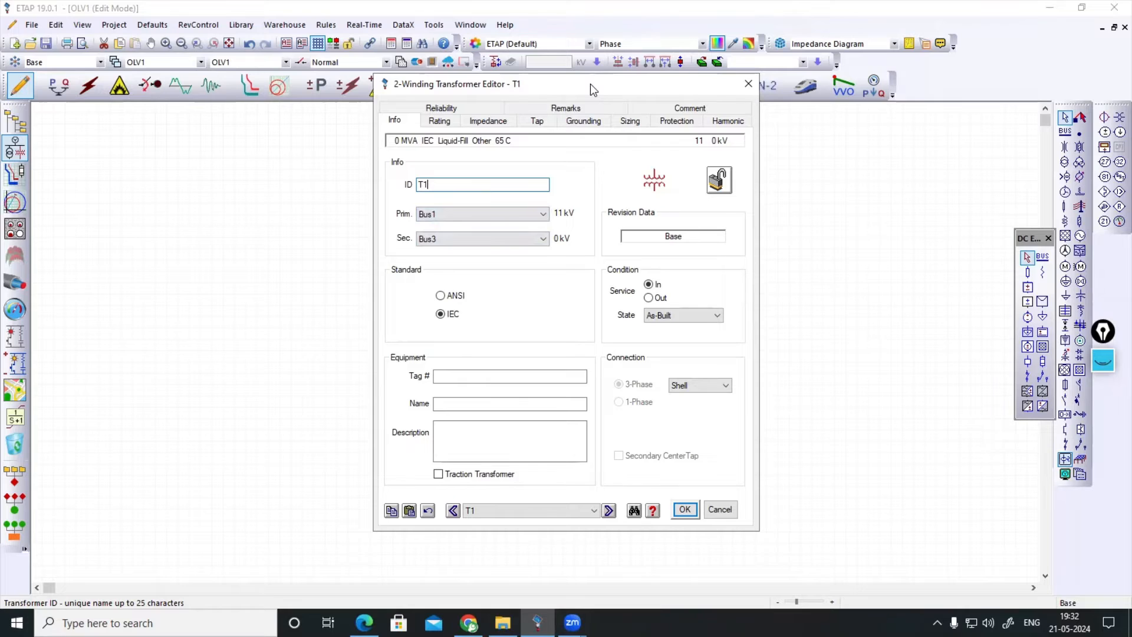
drag(589, 84, 867, 113)
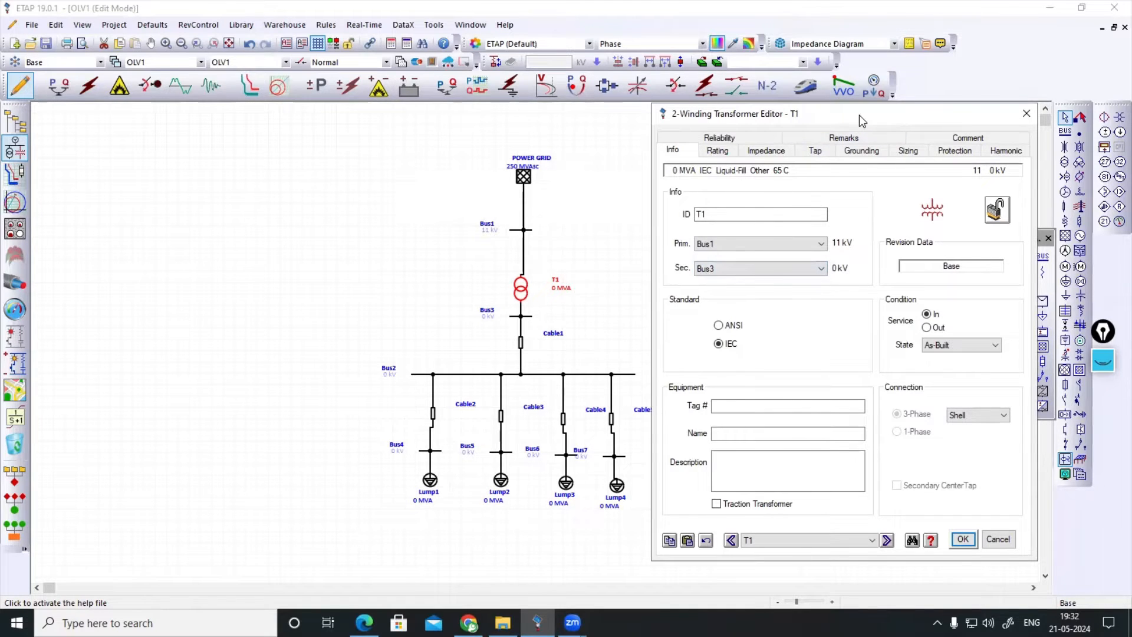
drag(858, 115, 701, 78)
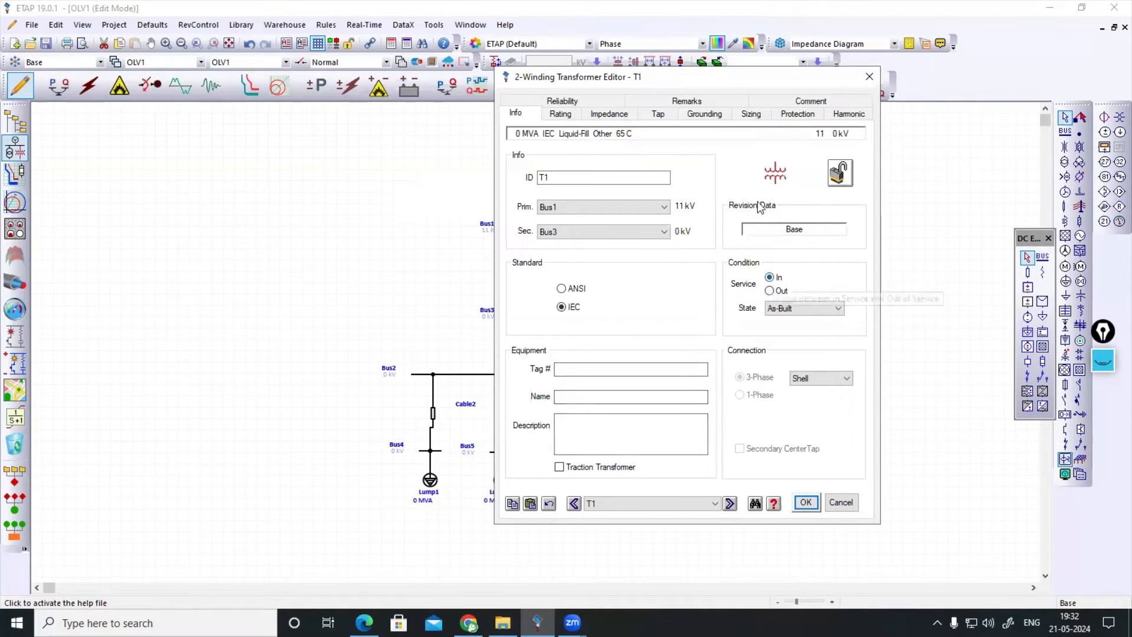
click(560, 114)
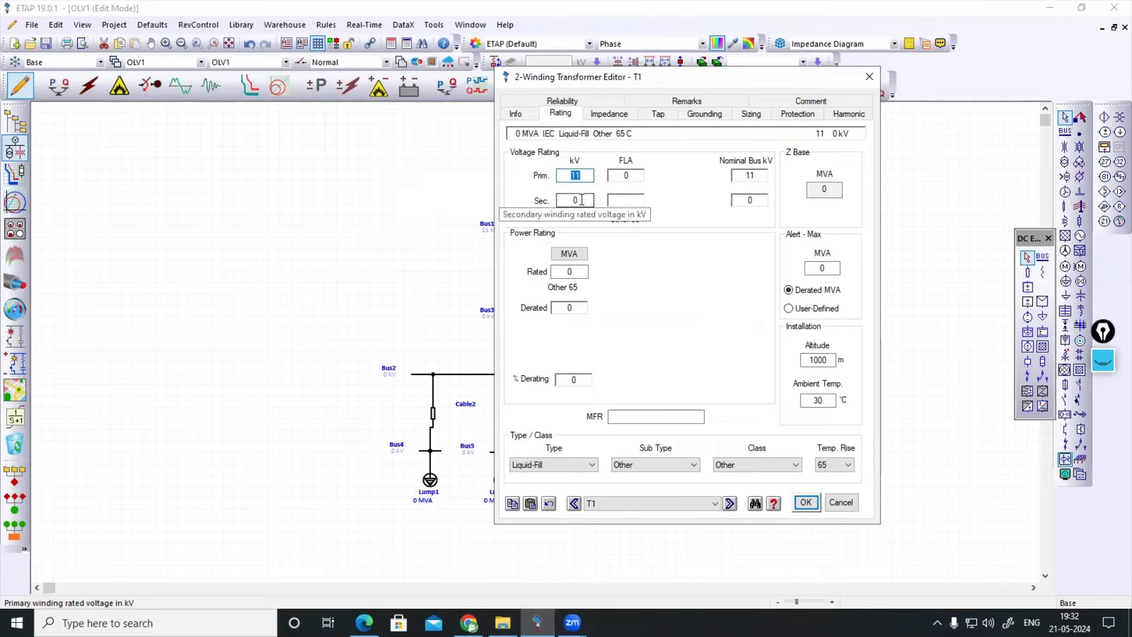
drag(582, 202, 553, 208)
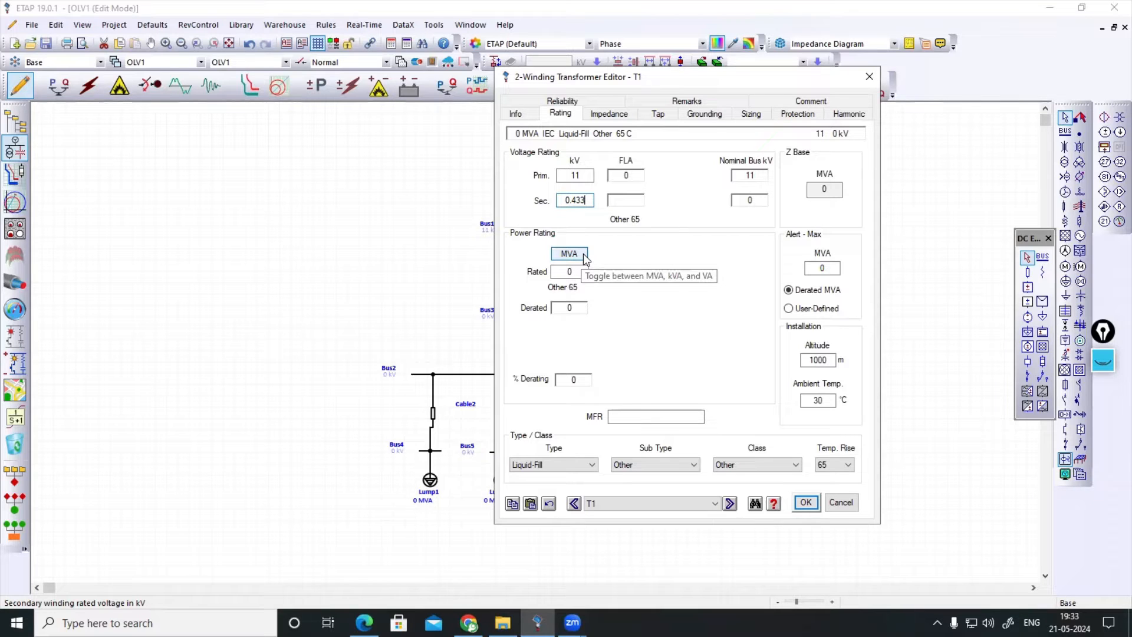
- Switch transformer T1's power rating unit to kVA and set the rated power to 500 kVA
click(569, 253)
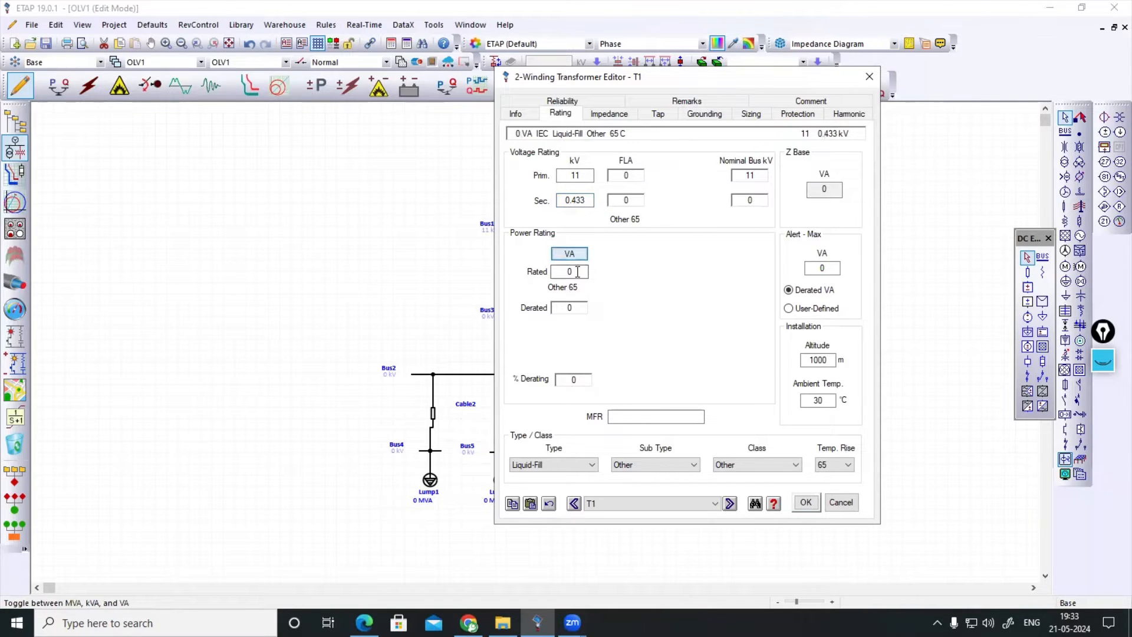
click(580, 252)
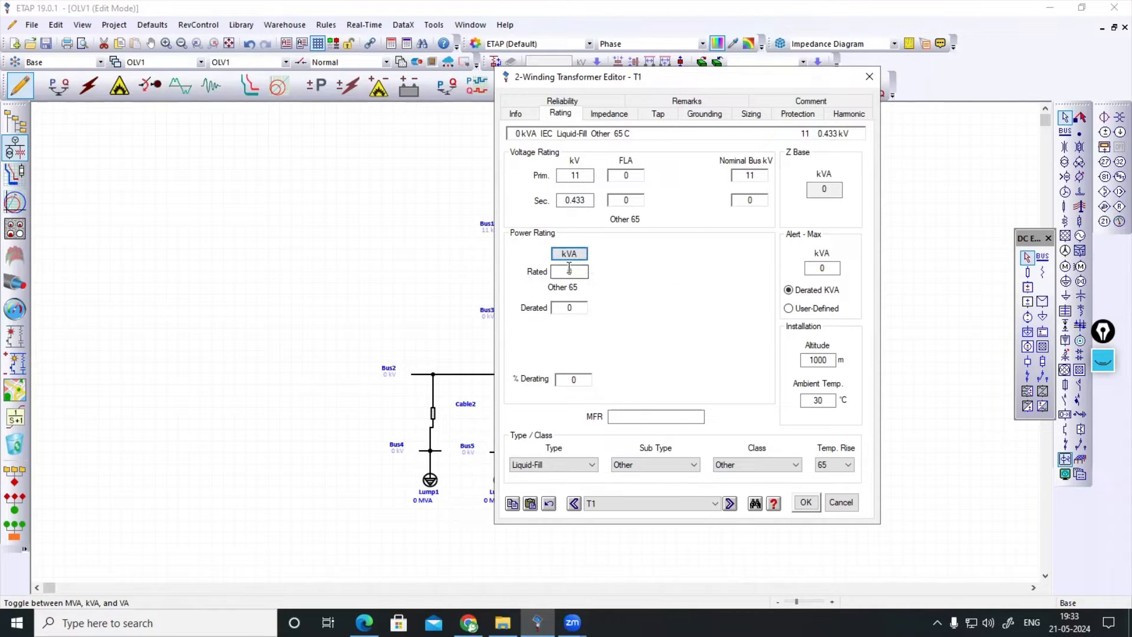
click(580, 257)
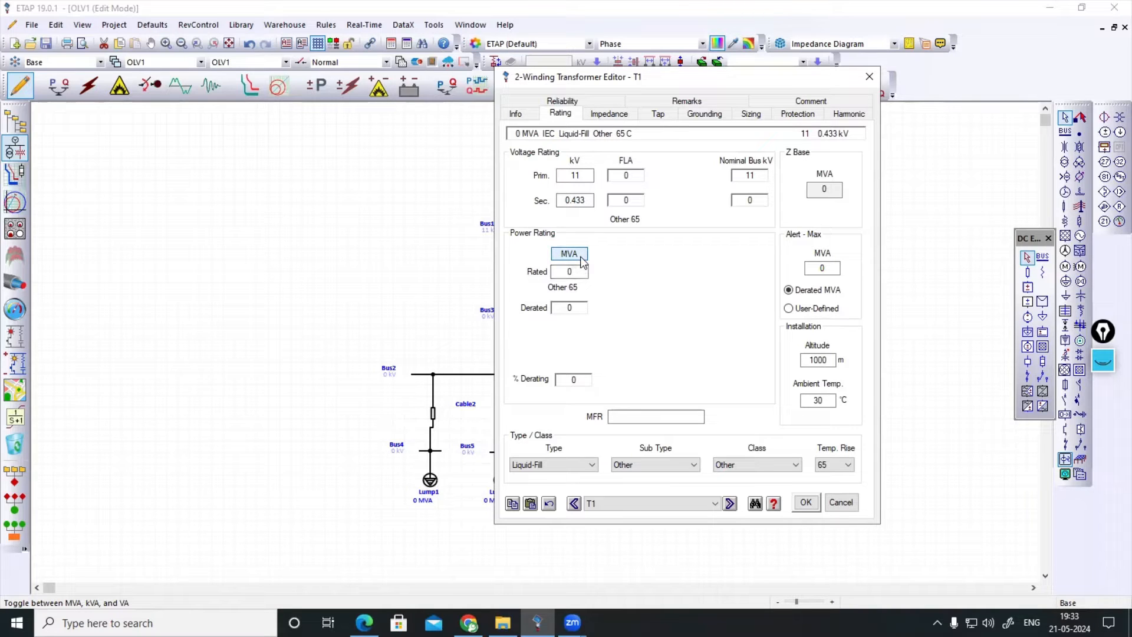
click(580, 259)
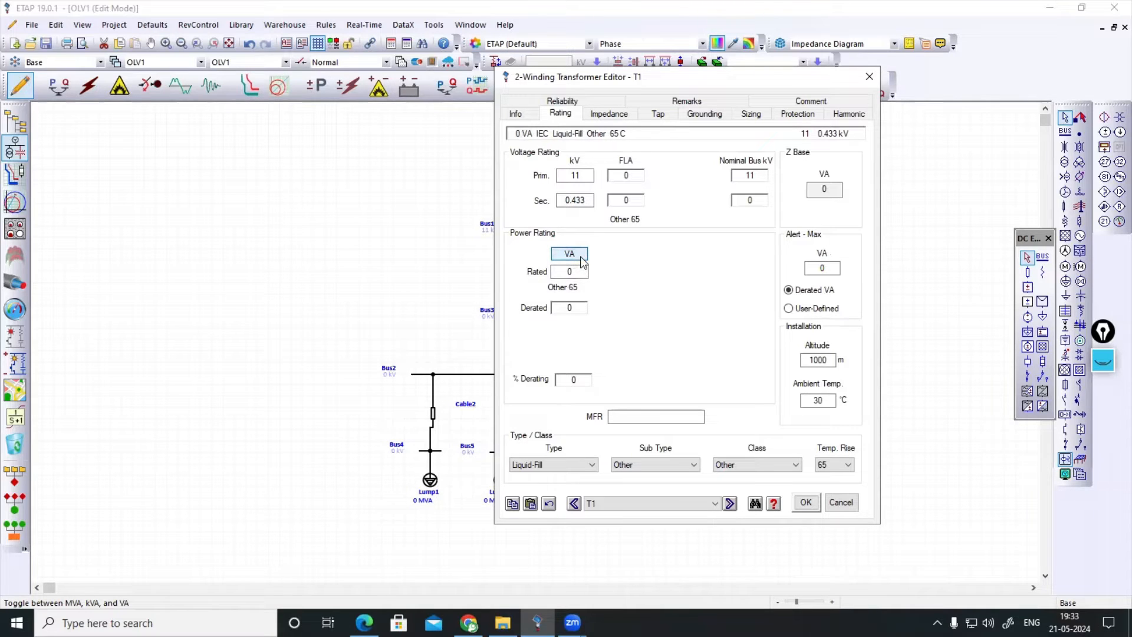
click(580, 259)
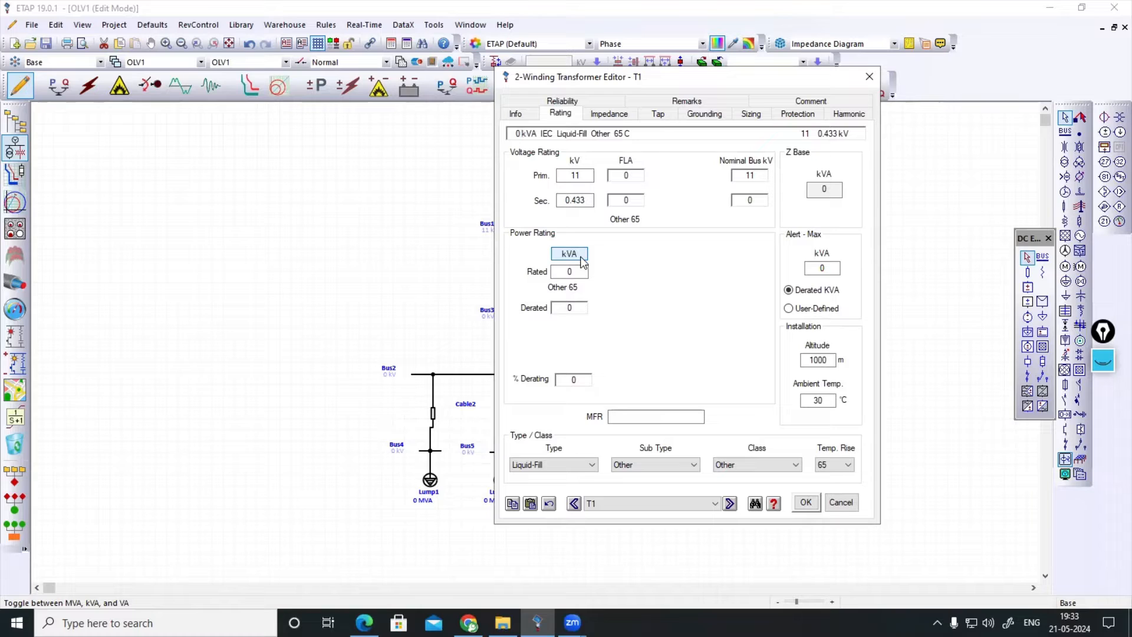
click(581, 260)
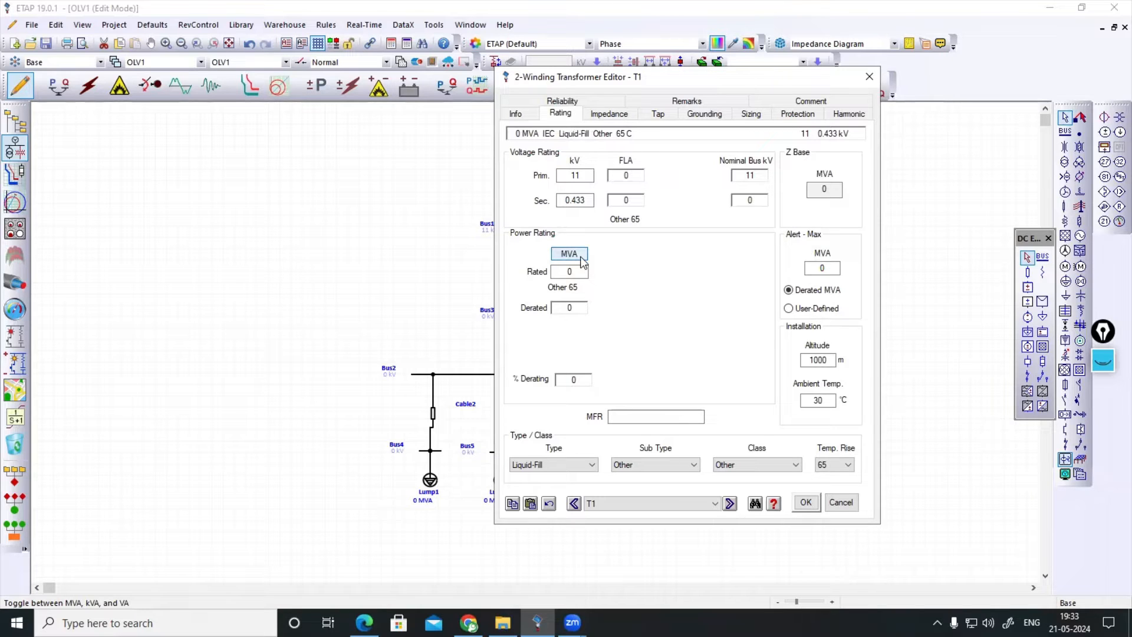
click(581, 259)
click(582, 261)
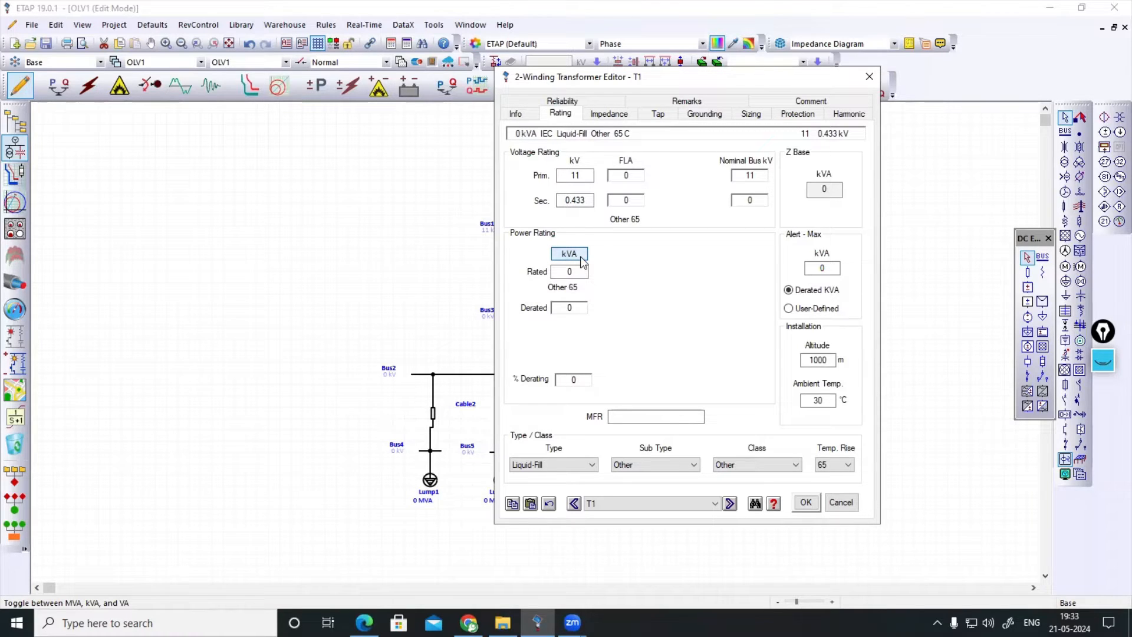
key(Tab)
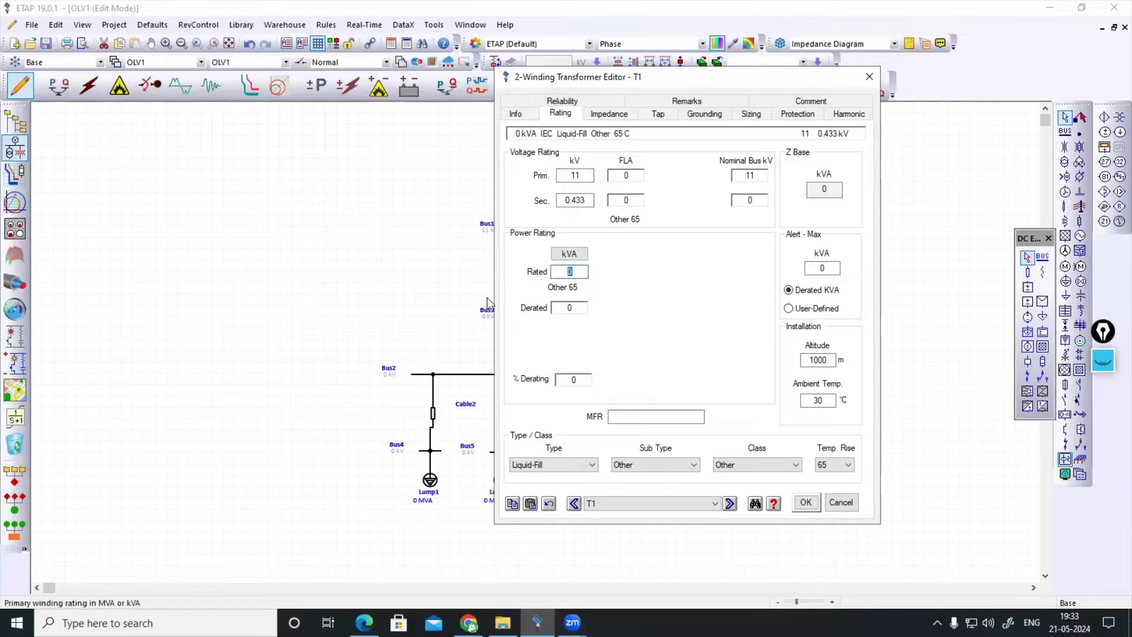
text(500)
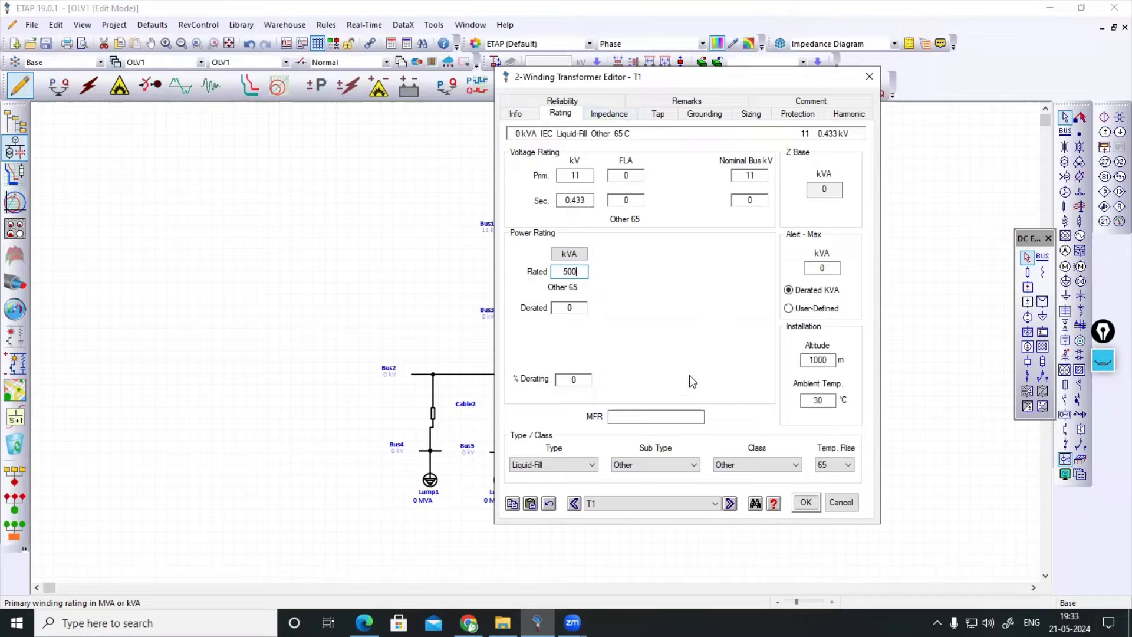
- Enter a 5 % positive-sequence impedance for T1, replace it with the typical Z and X/R values, and save the transformer data
click(610, 116)
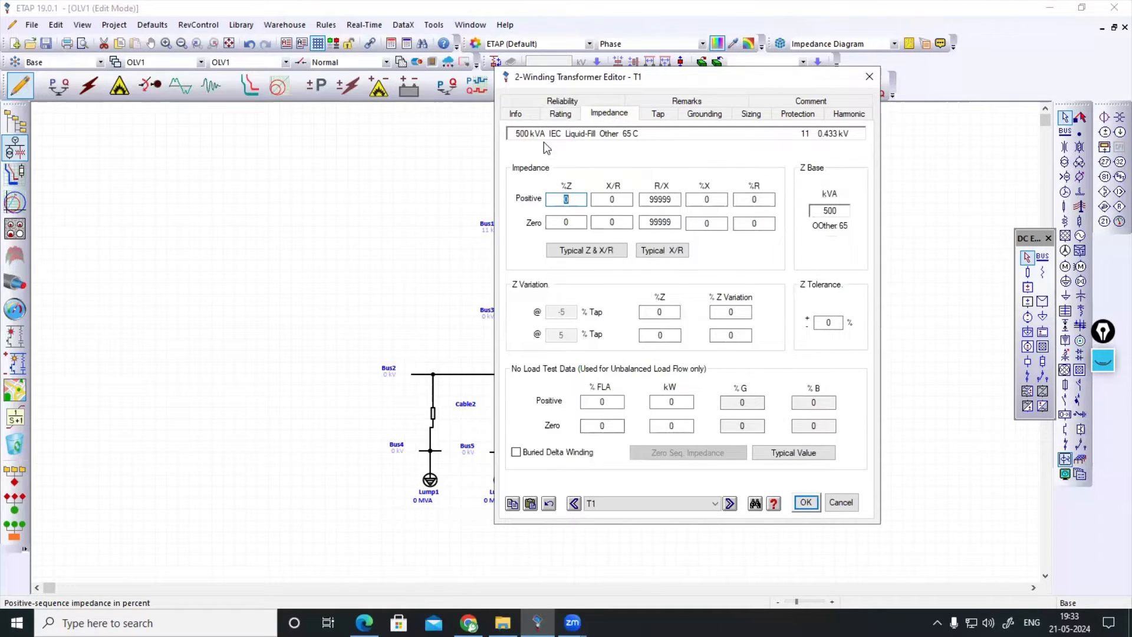
double_click(565, 198)
click(668, 313)
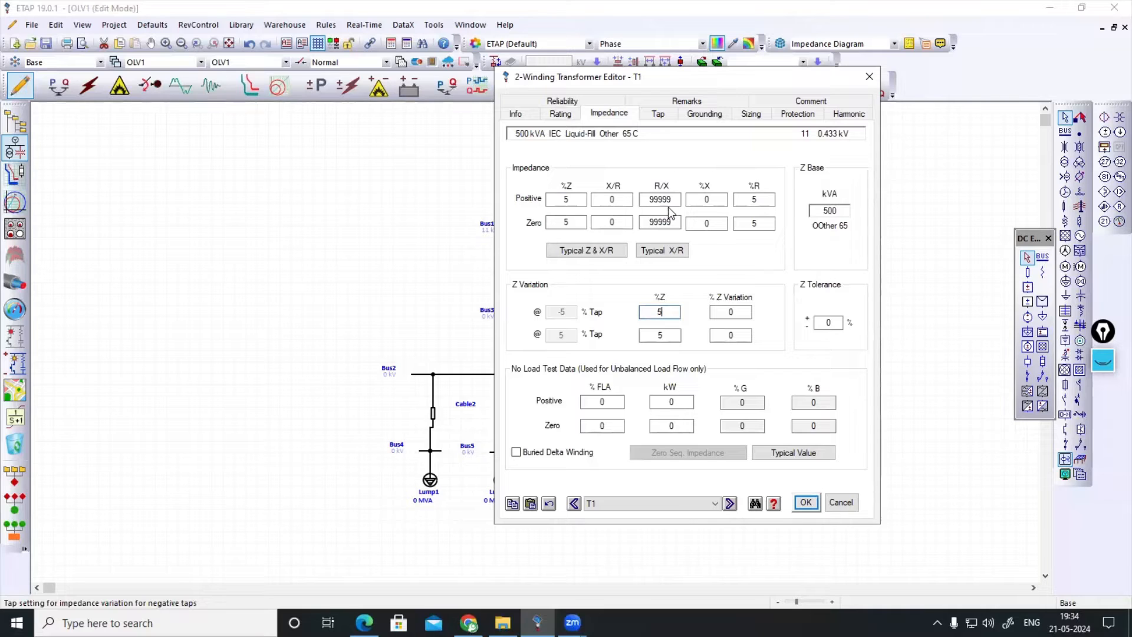
click(574, 199)
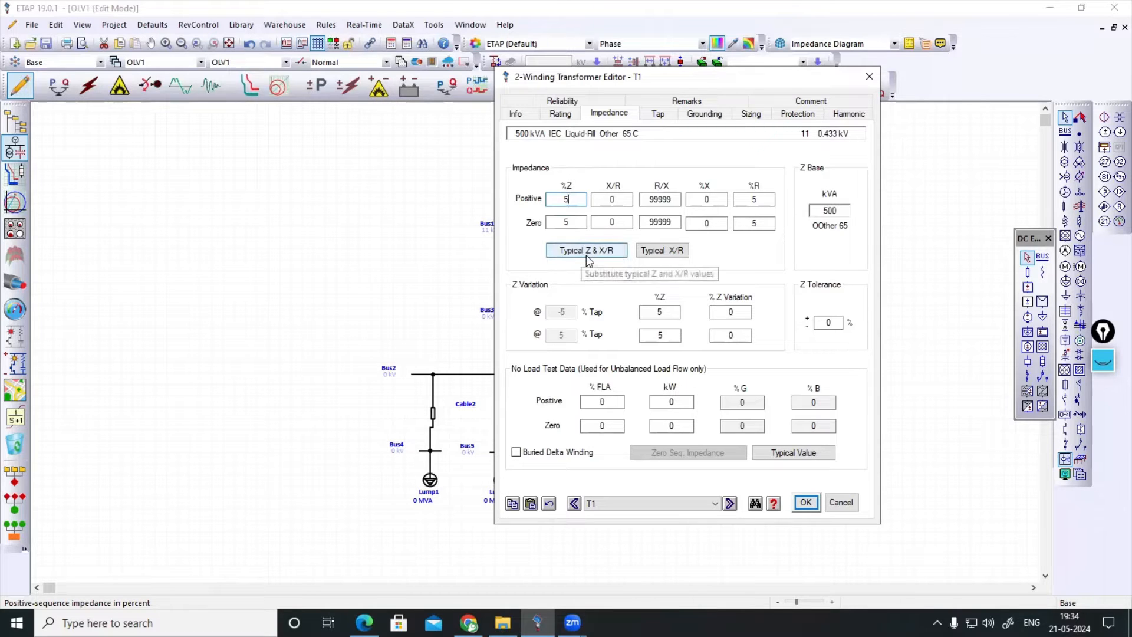
click(577, 254)
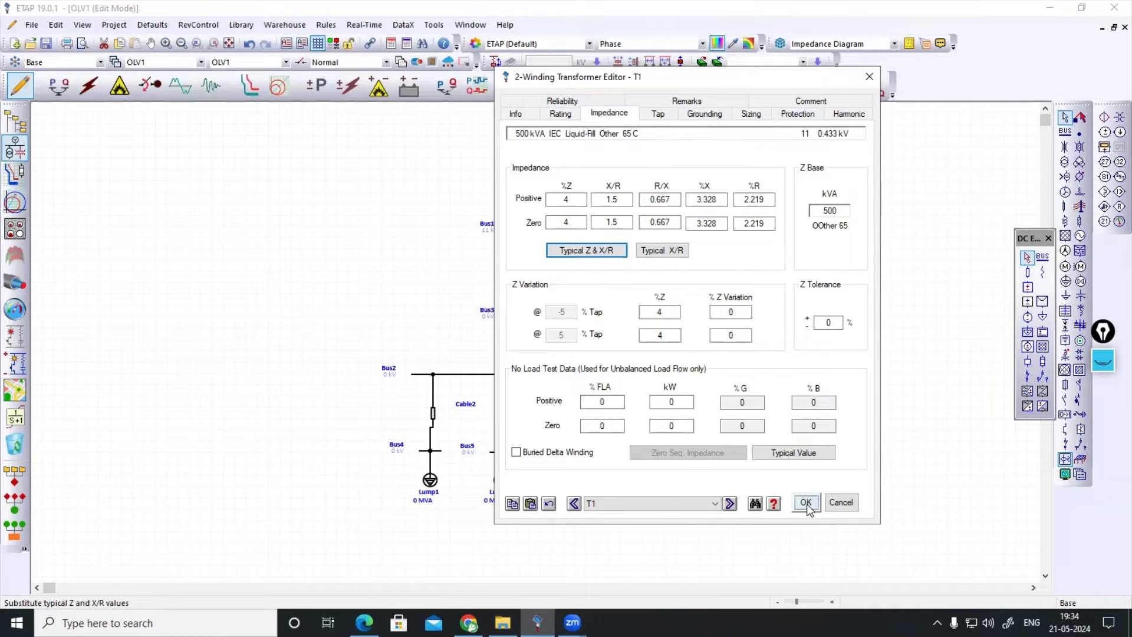
click(552, 115)
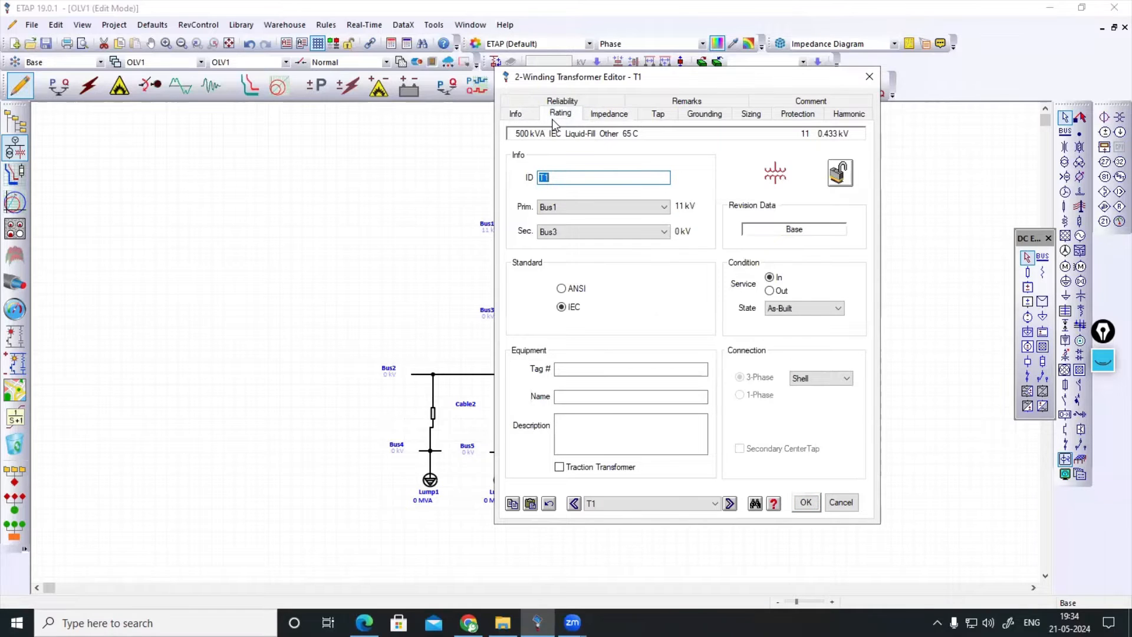
click(806, 502)
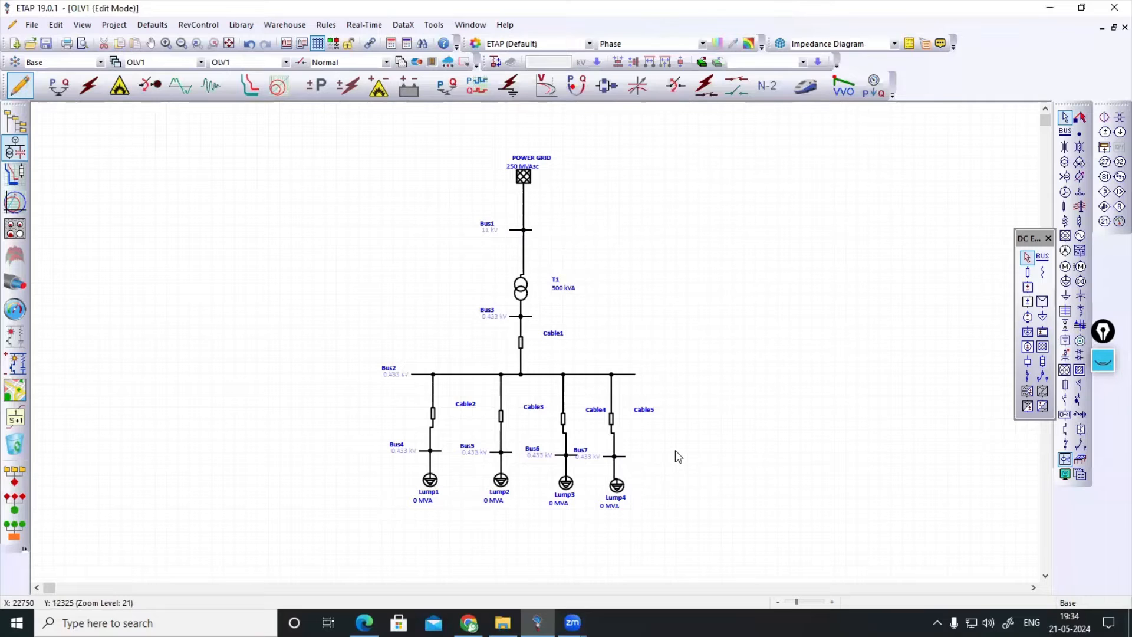
- Reopen the data of transformer T1 and review its voltage and power ratings
click(521, 291)
double_click(521, 291)
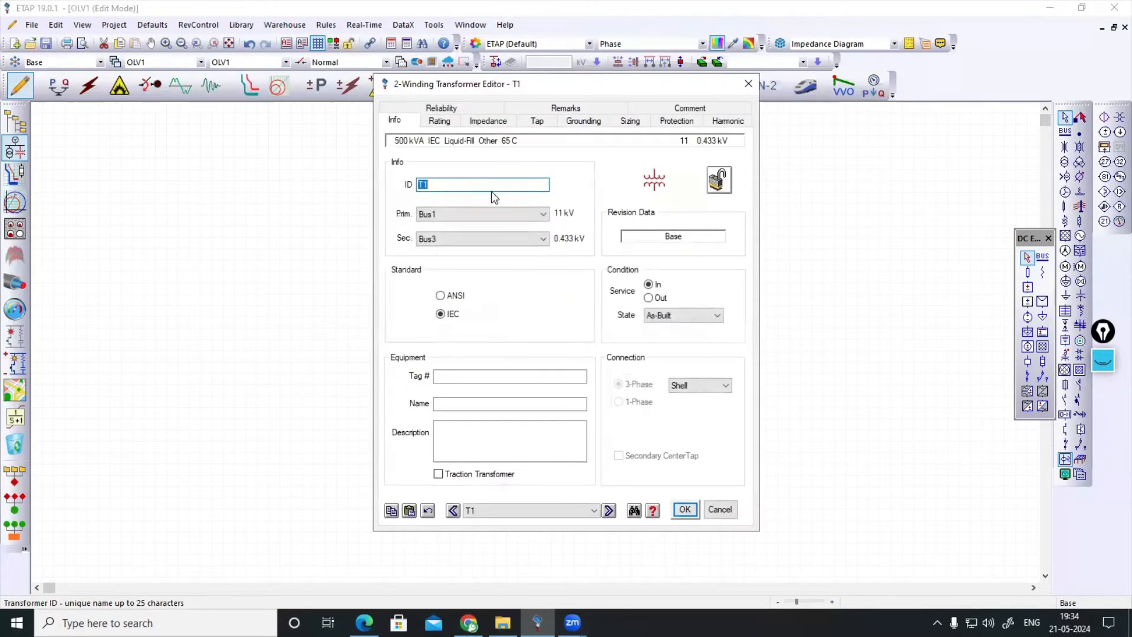
click(440, 122)
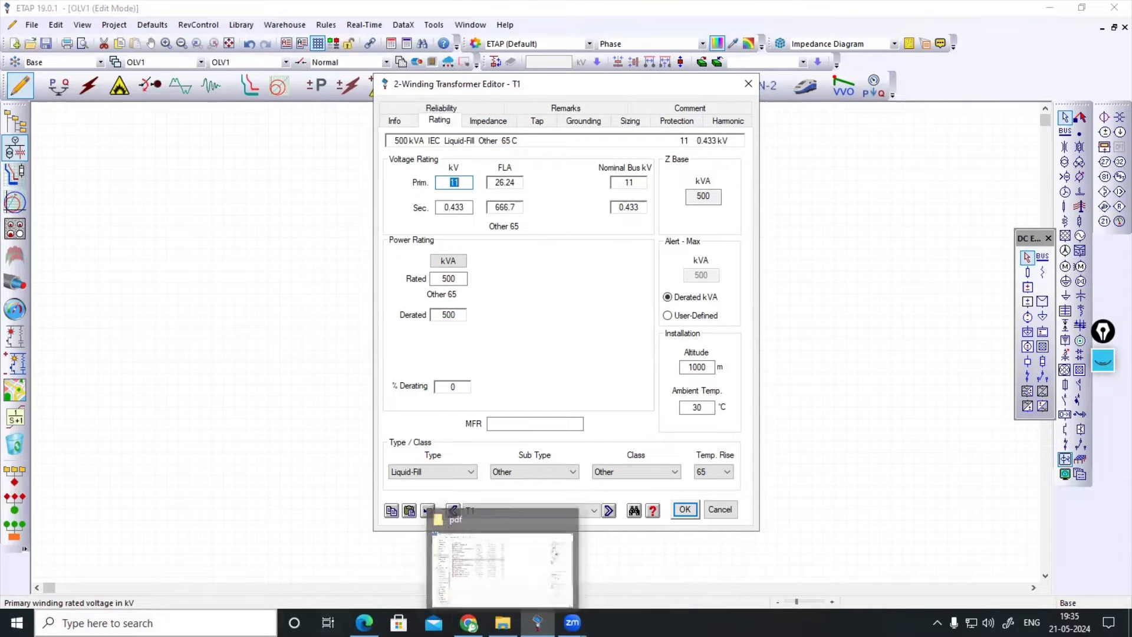
- Switch to File Explorer and look through the ELECTRICAL, notes and pdf folders for the reference document
mouse_move(502, 622)
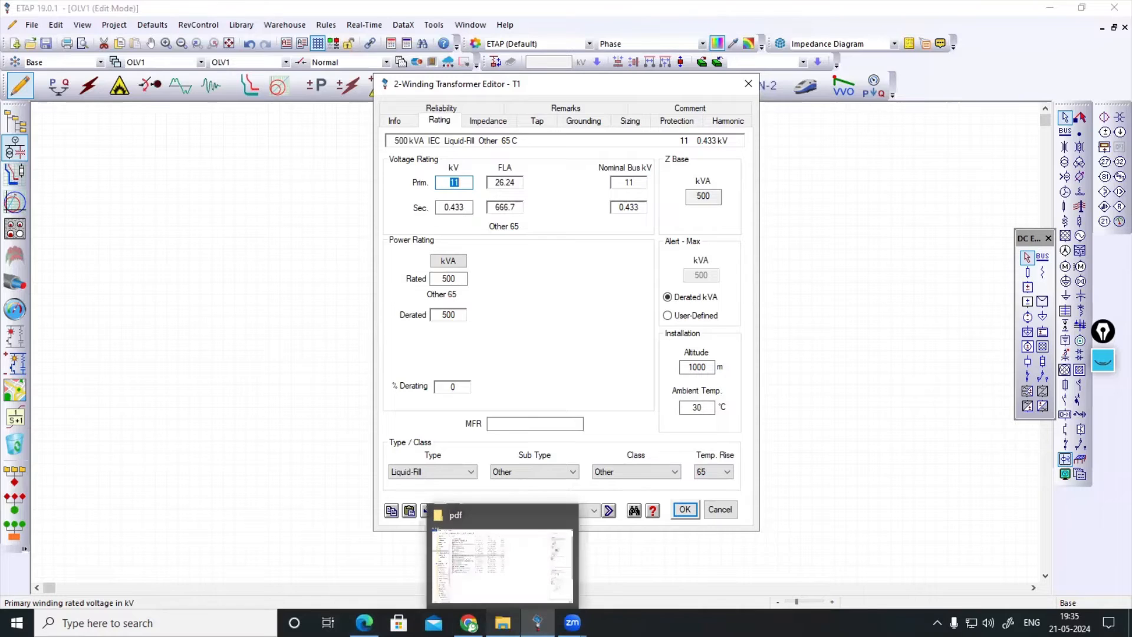
click(487, 589)
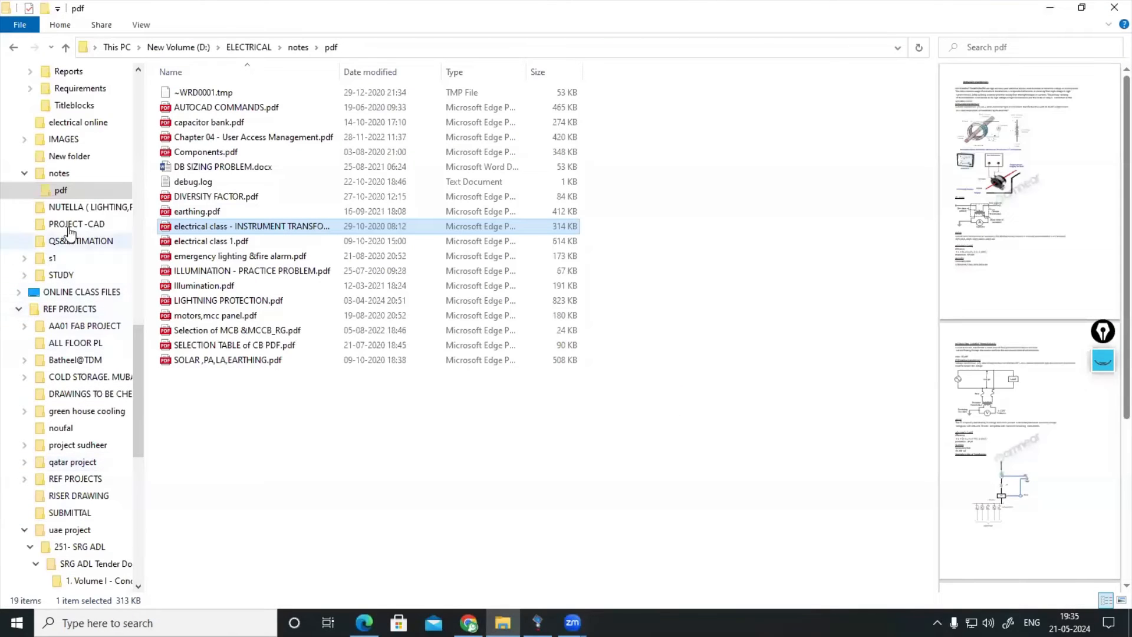
scroll(70, 231, up, 1)
scroll(68, 227, up, 1)
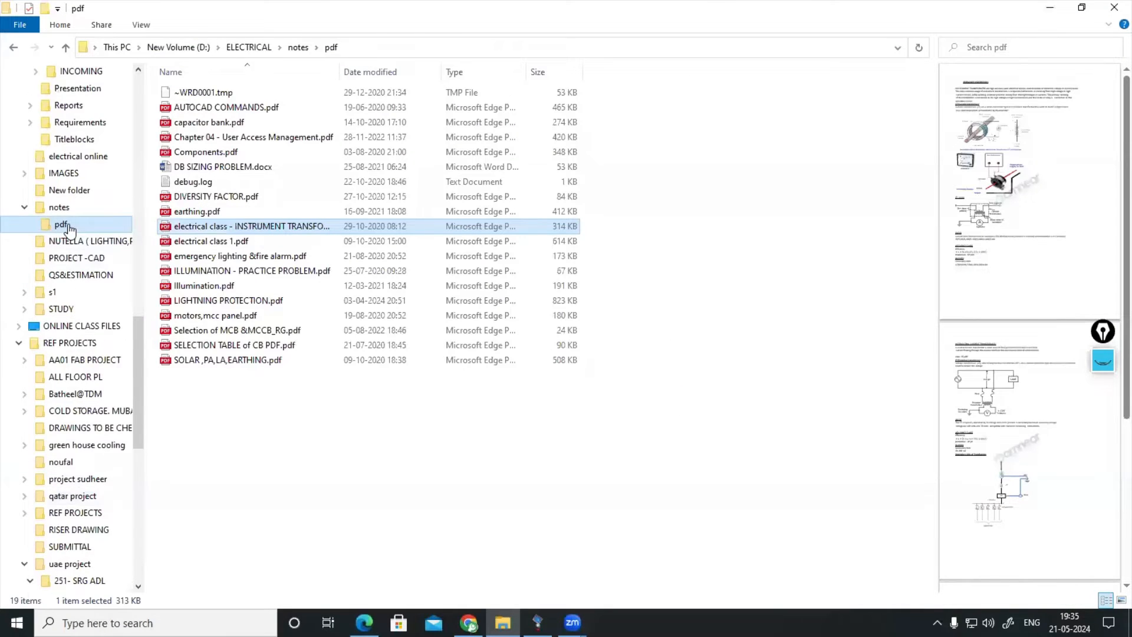
scroll(71, 233, down, 3)
scroll(97, 243, up, 5)
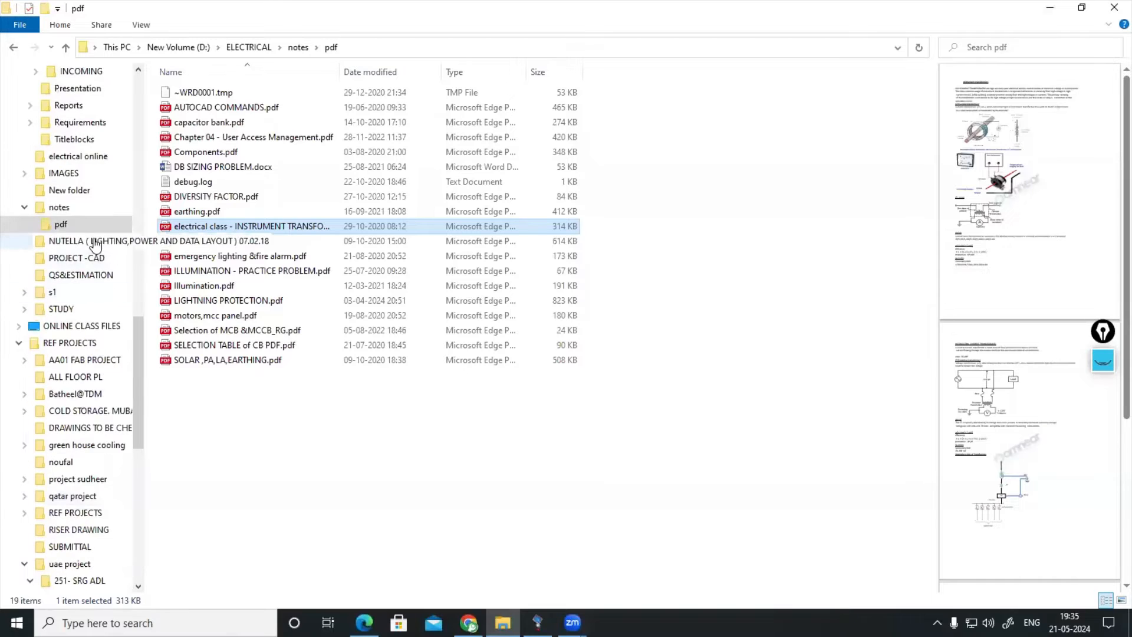
scroll(102, 245, up, 2)
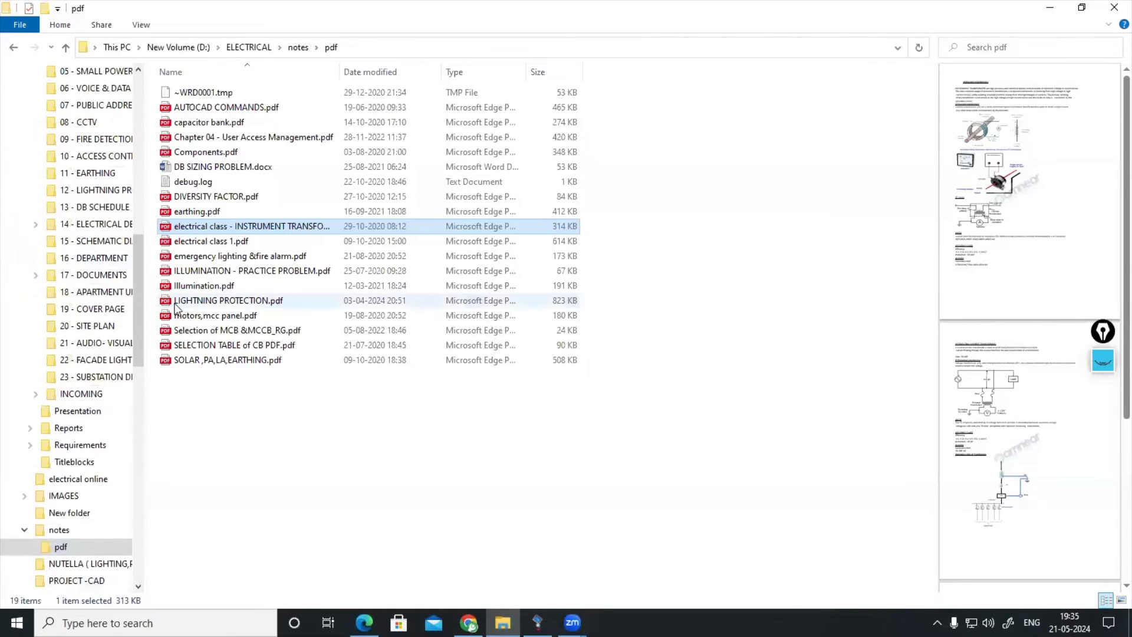
drag(136, 311, 140, 179)
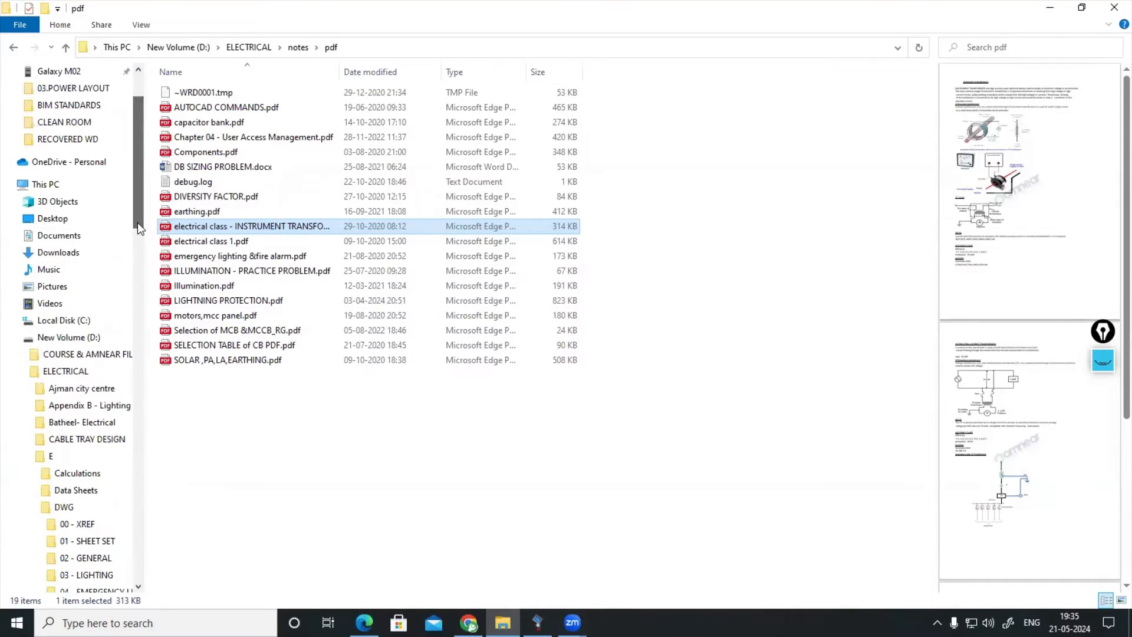
click(66, 371)
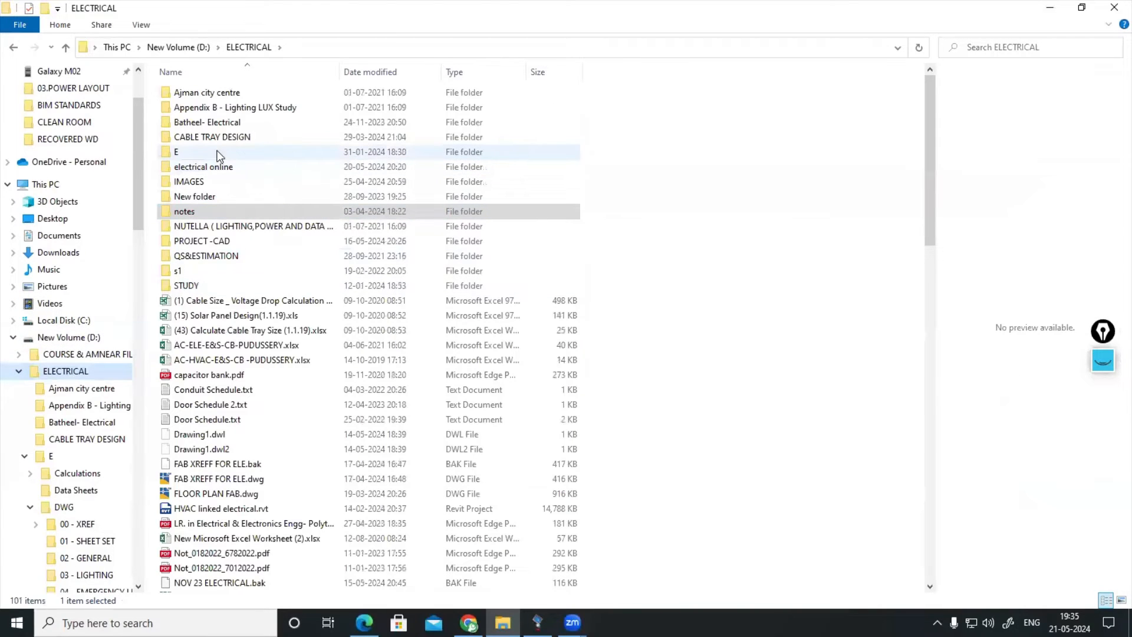
double_click(211, 212)
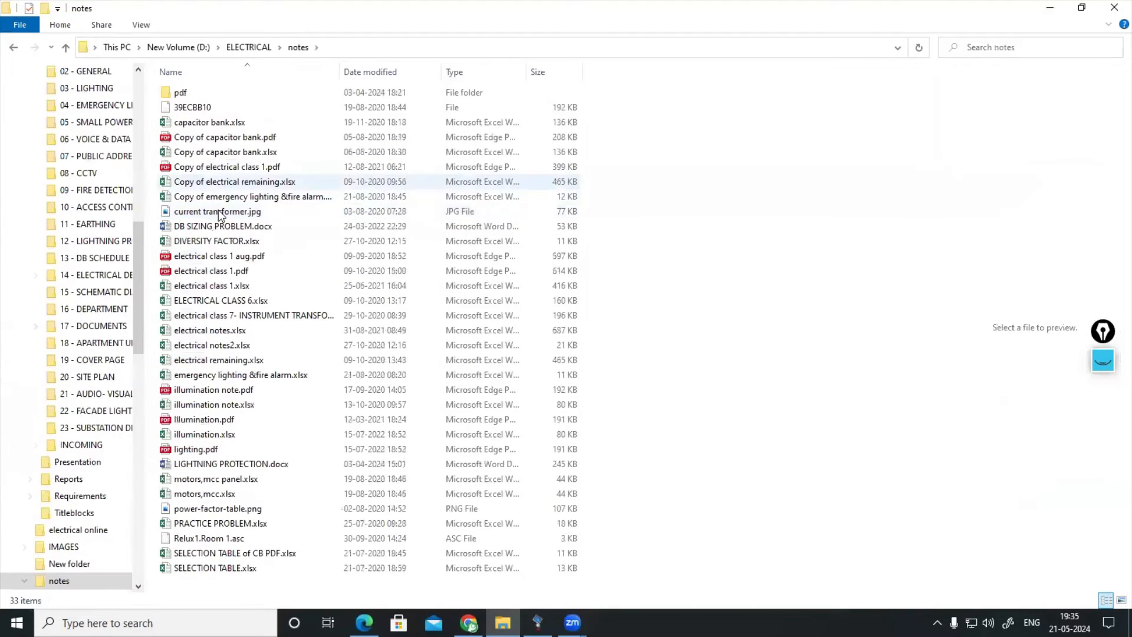
double_click(208, 92)
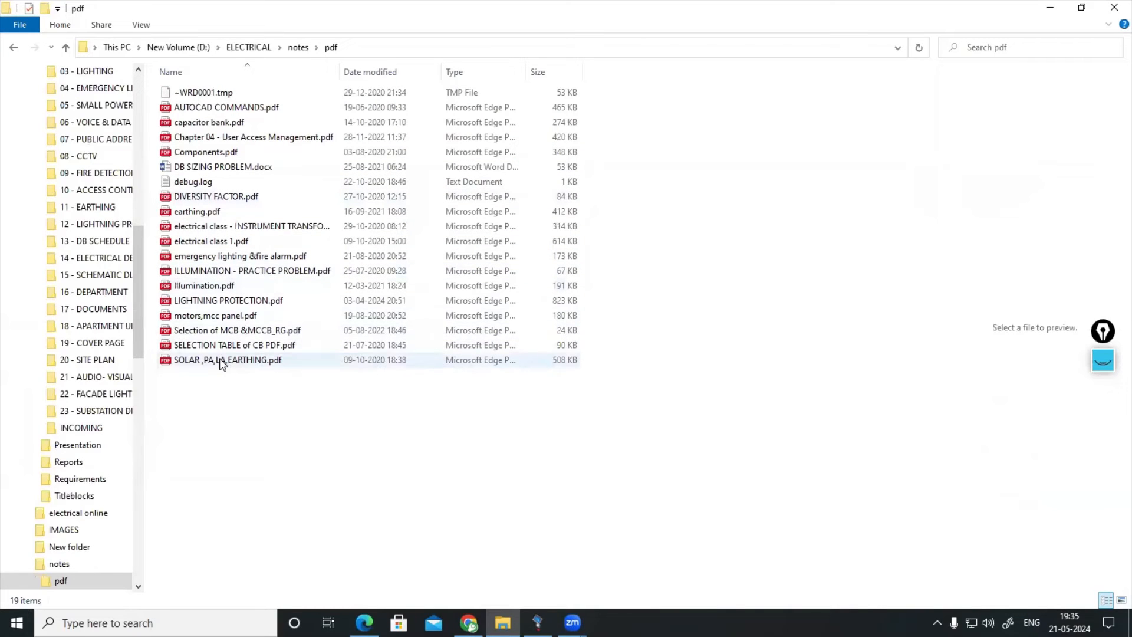
click(14, 48)
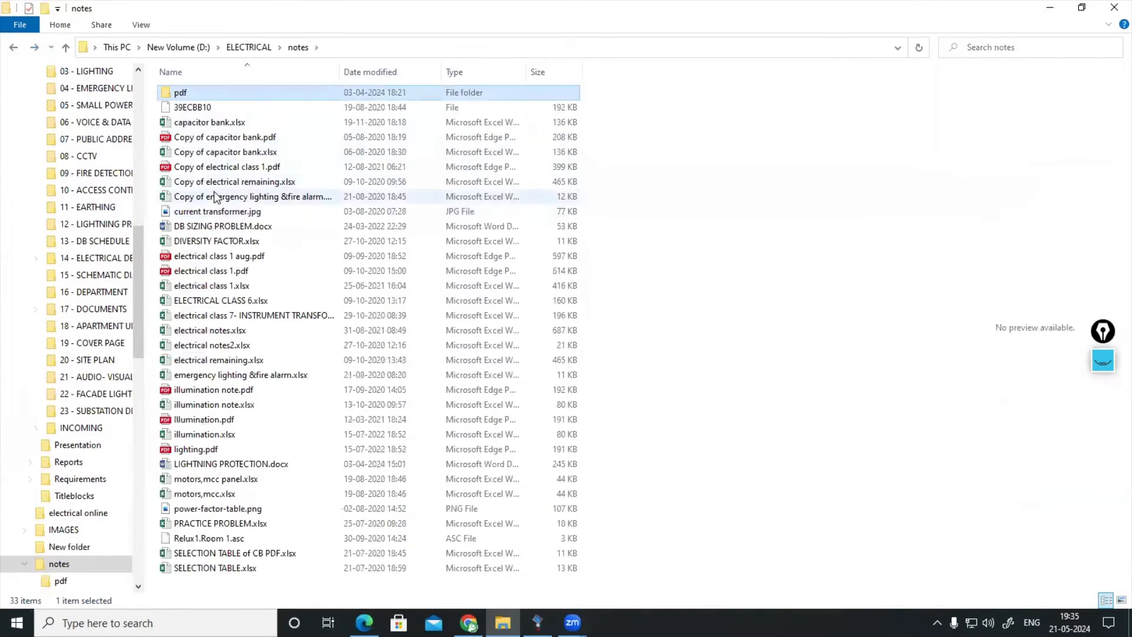
click(14, 48)
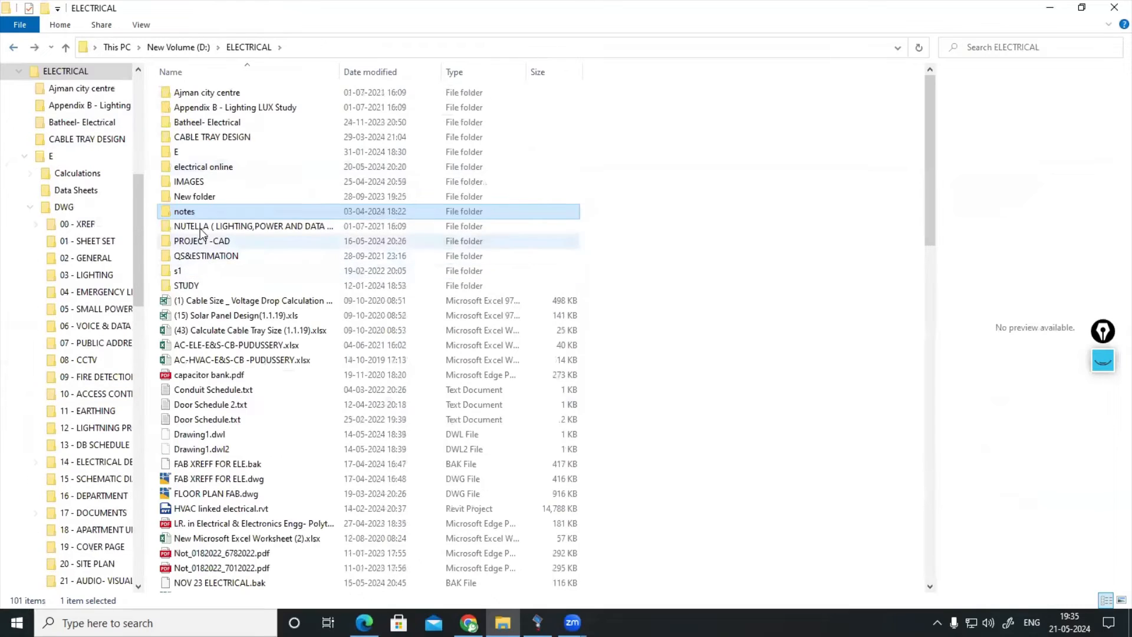
- Open ELECTRICAL HANDBOOK.pdf from the STUDY folder
double_click(200, 285)
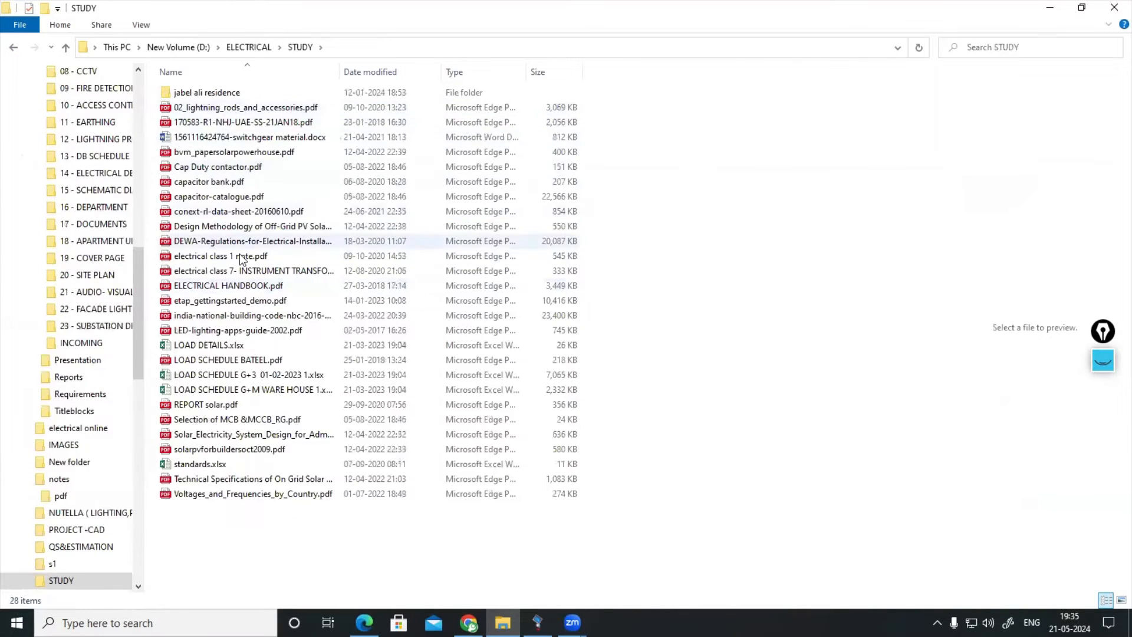
click(251, 285)
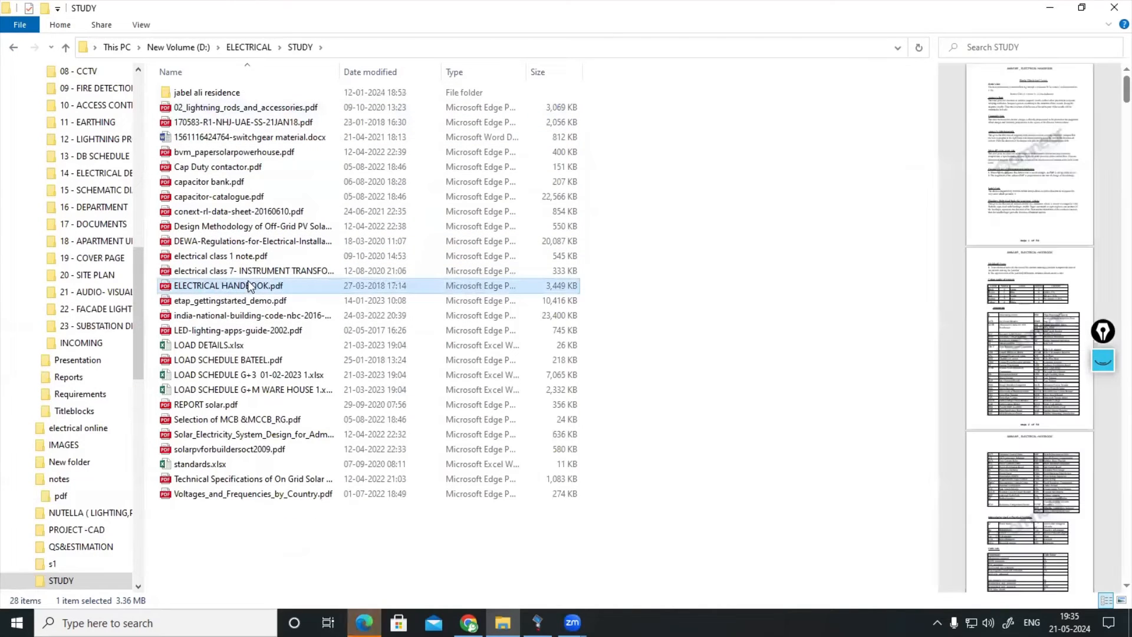
double_click(251, 286)
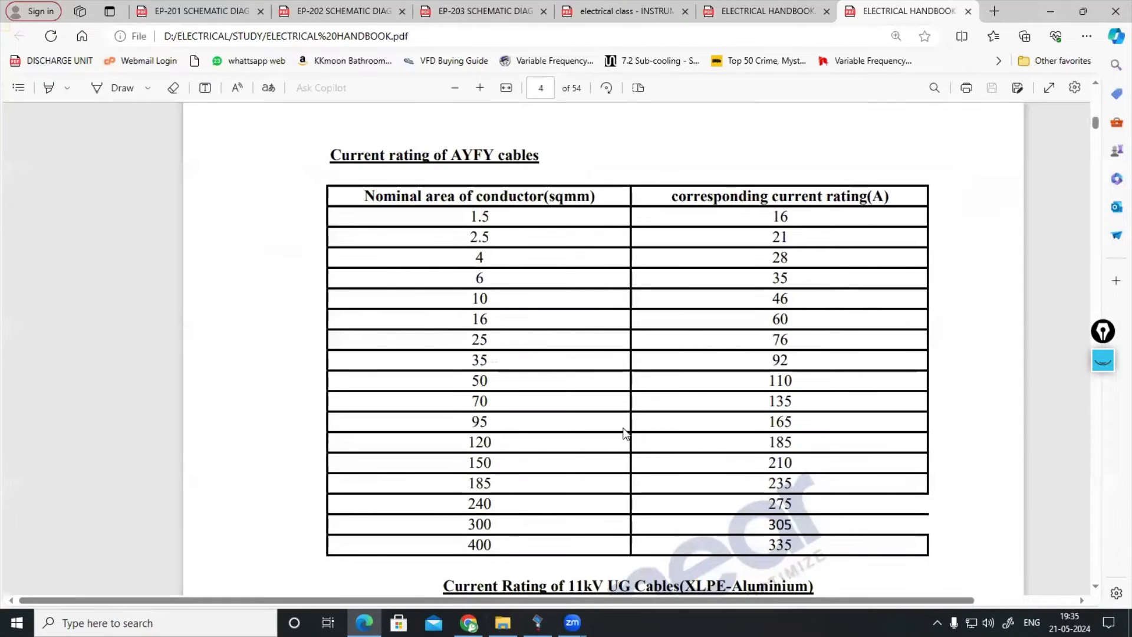
- Find the handbook table of cables on the secondary side of 11kV/433V transformers and check the secondary current for 500 kVA
scroll(623, 433, up, 8)
scroll(624, 434, down, 12)
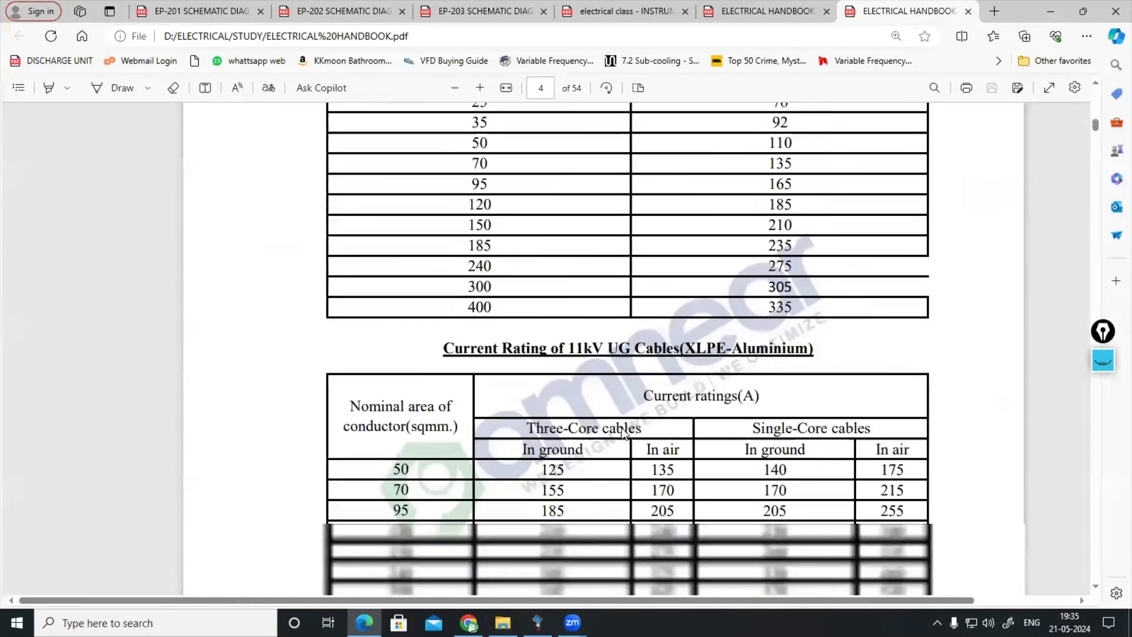
scroll(623, 432, down, 15)
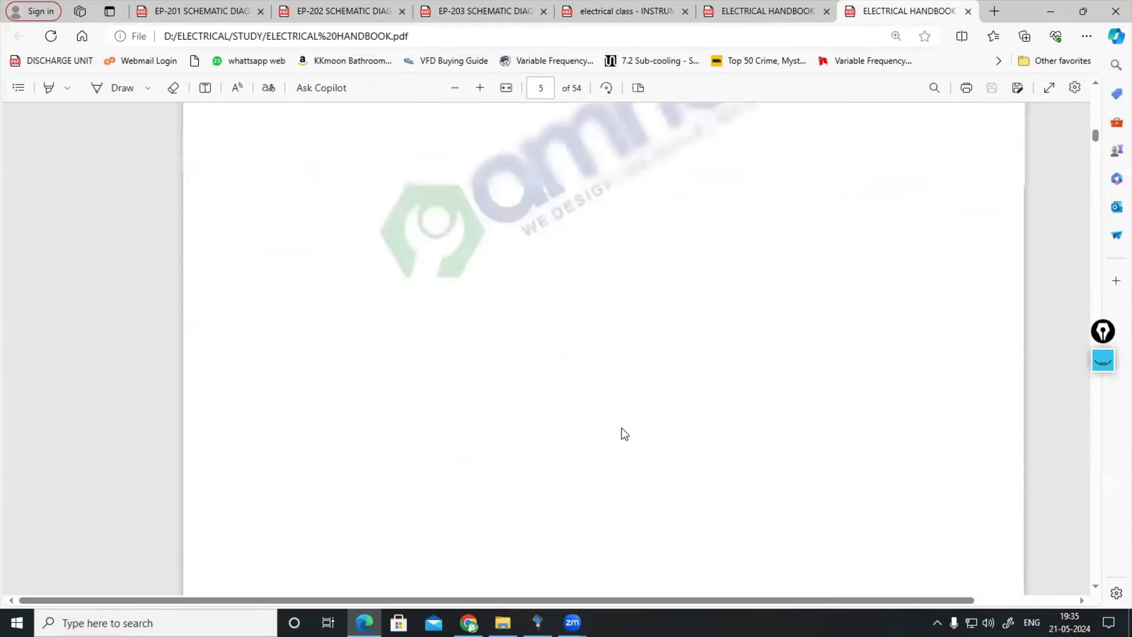
scroll(624, 434, up, 10)
scroll(623, 434, down, 4)
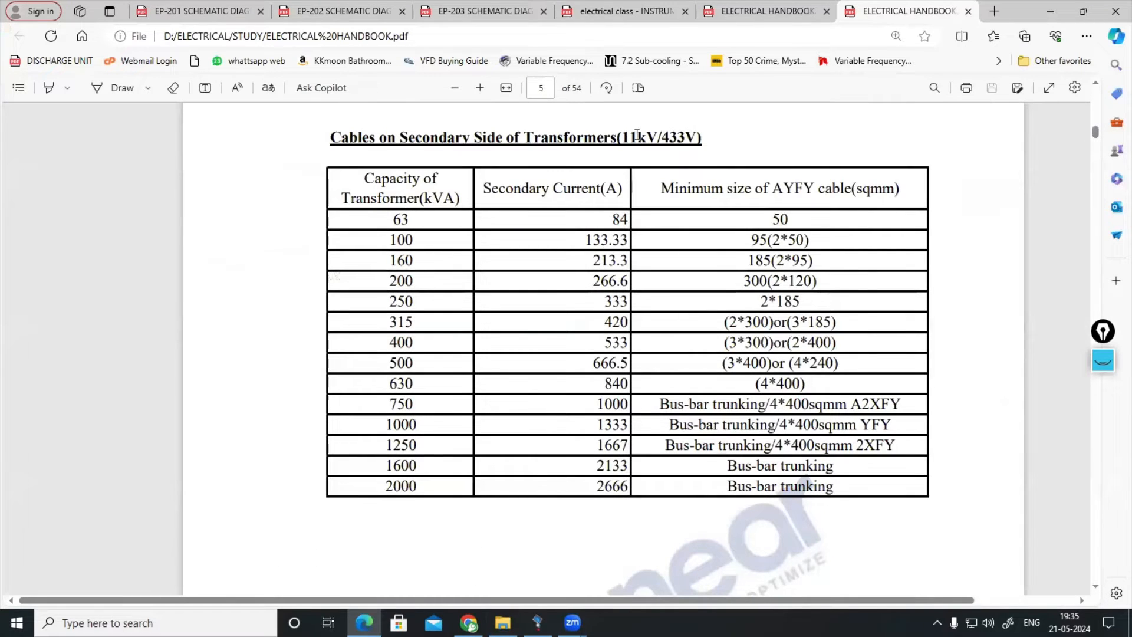
drag(625, 140, 702, 139)
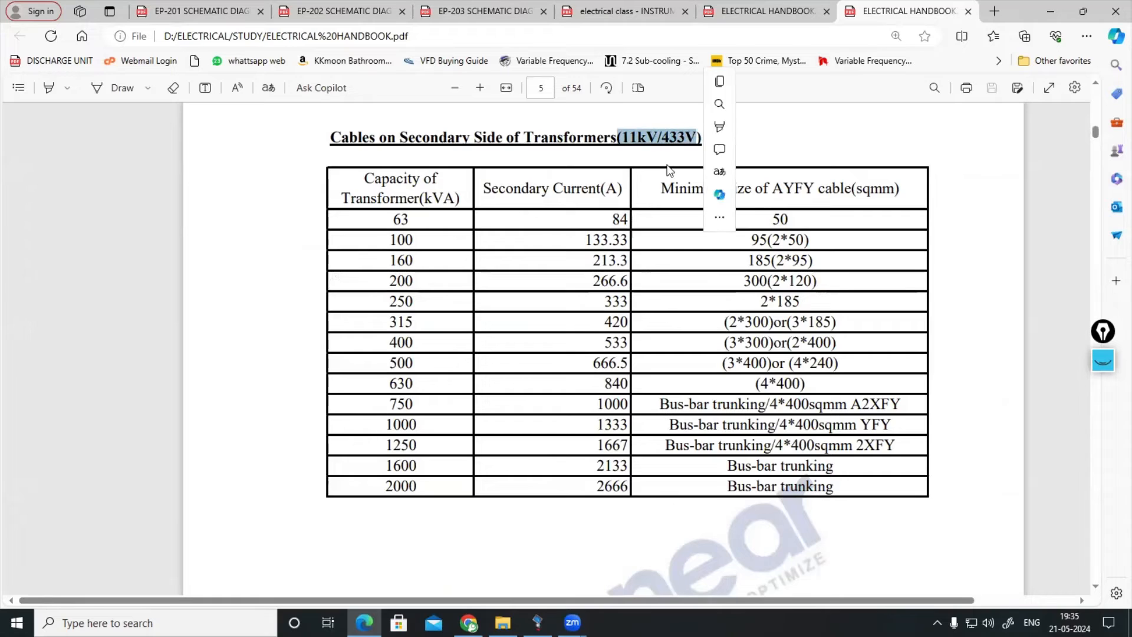
click(602, 247)
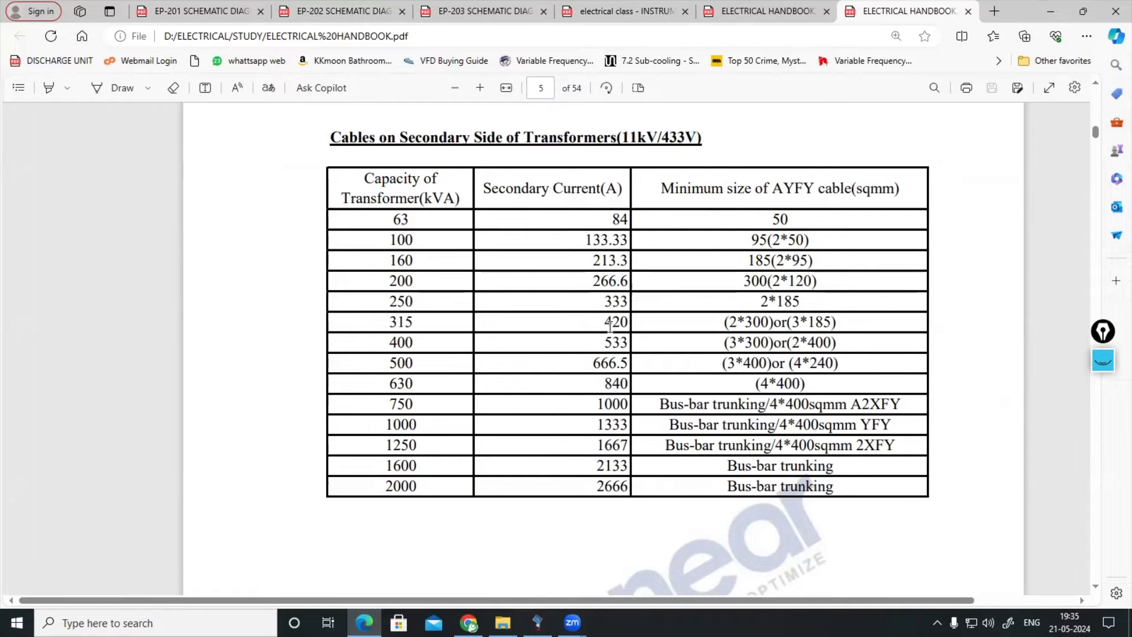
drag(386, 363, 414, 363)
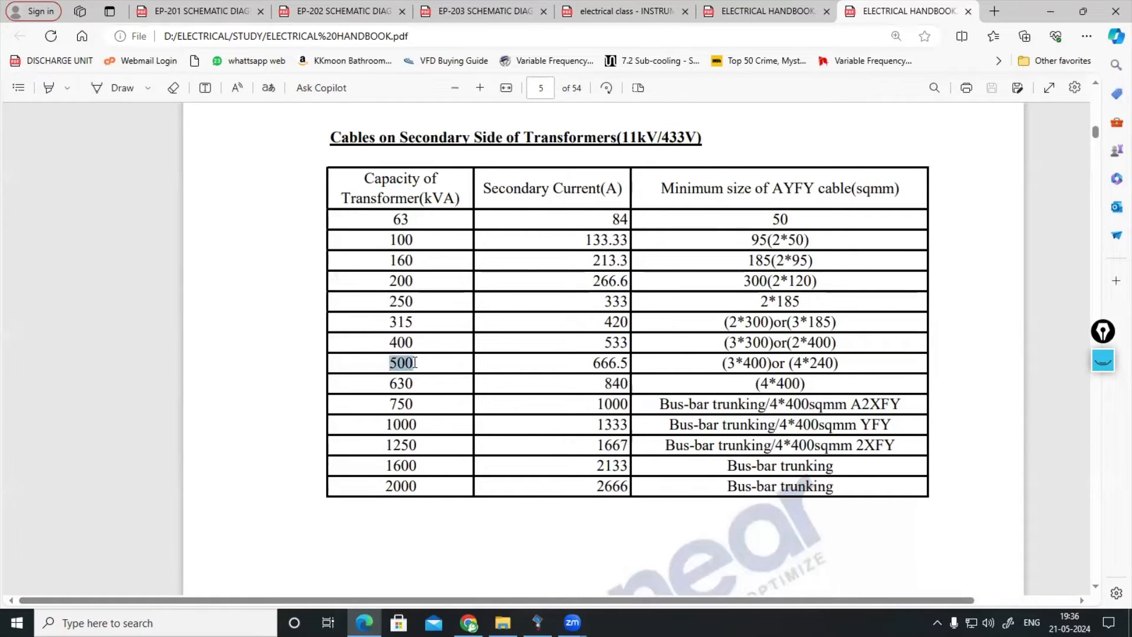
drag(592, 363, 636, 363)
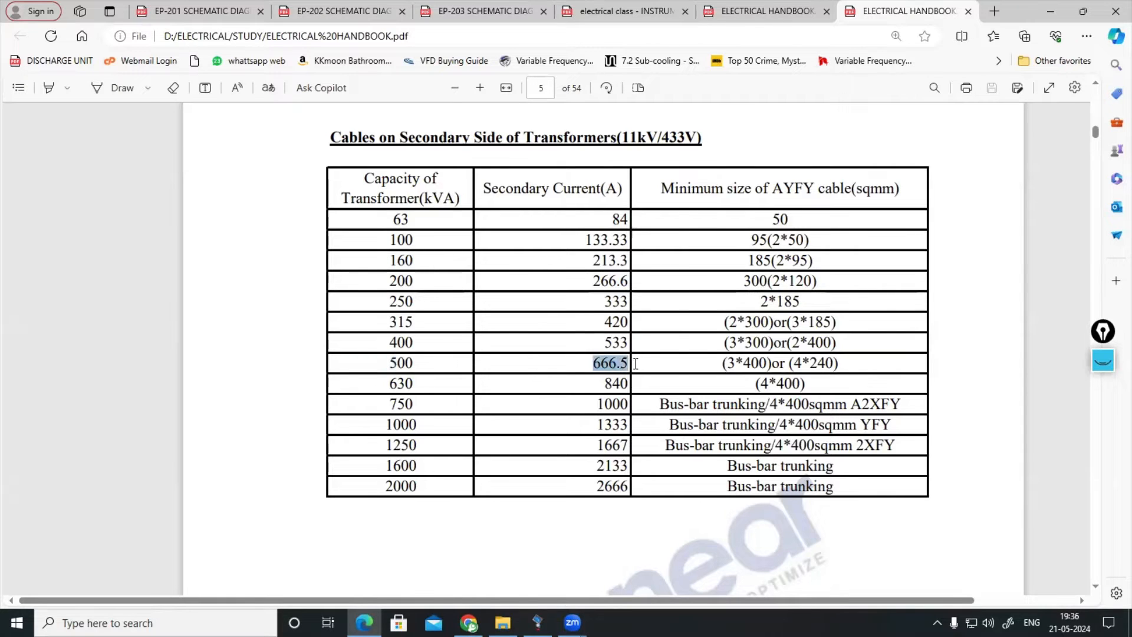
- Handwrite and circle the formula 1.33 x kW beside the transformer table, and clear the annotation
click(1102, 361)
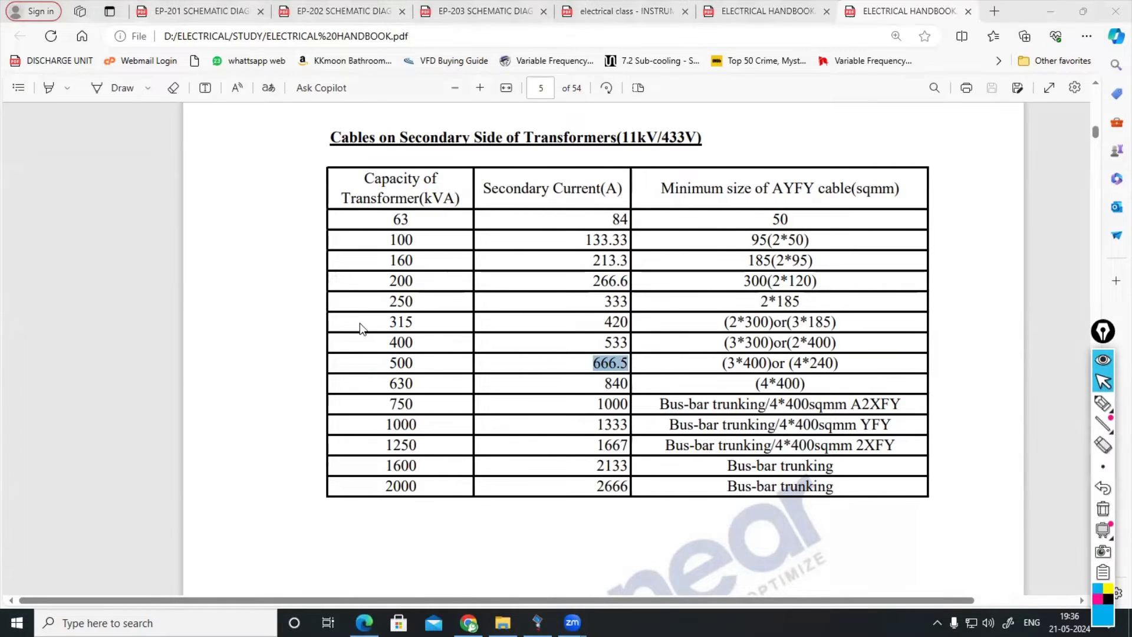
click(1102, 404)
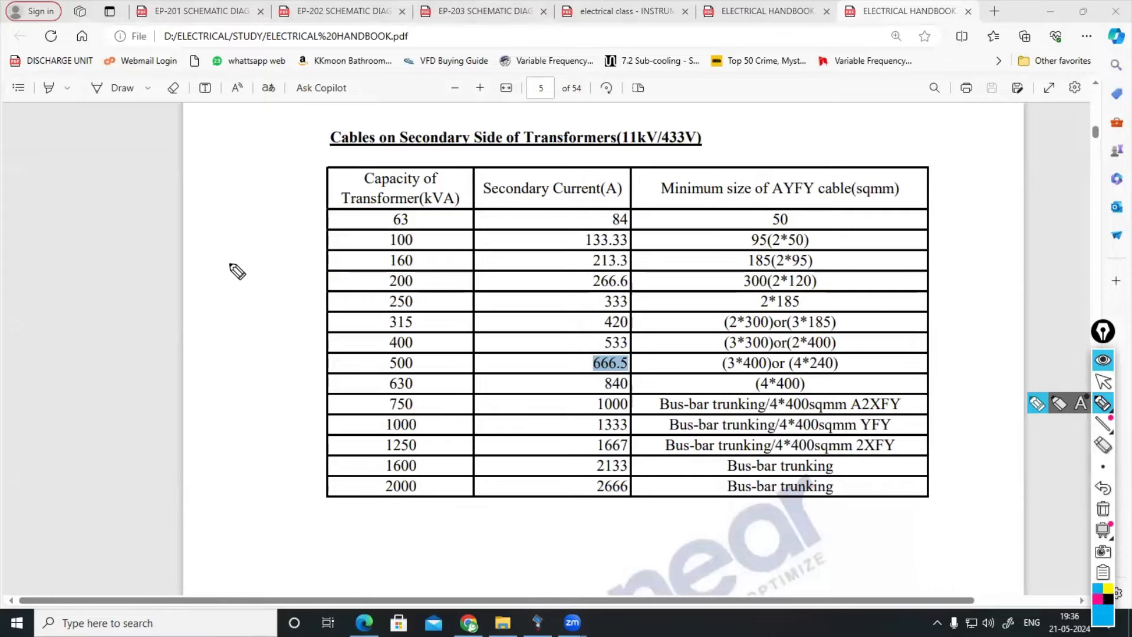
mouse_move(219, 287)
mouse_down()
mouse_move(224, 300)
mouse_move(261, 275)
mouse_move(264, 250)
mouse_up()
click(227, 294)
mouse_move(277, 247)
mouse_down()
mouse_move(280, 258)
mouse_move(296, 237)
mouse_up()
mouse_move(224, 245)
mouse_down()
mouse_move(306, 223)
mouse_move(295, 219)
mouse_up()
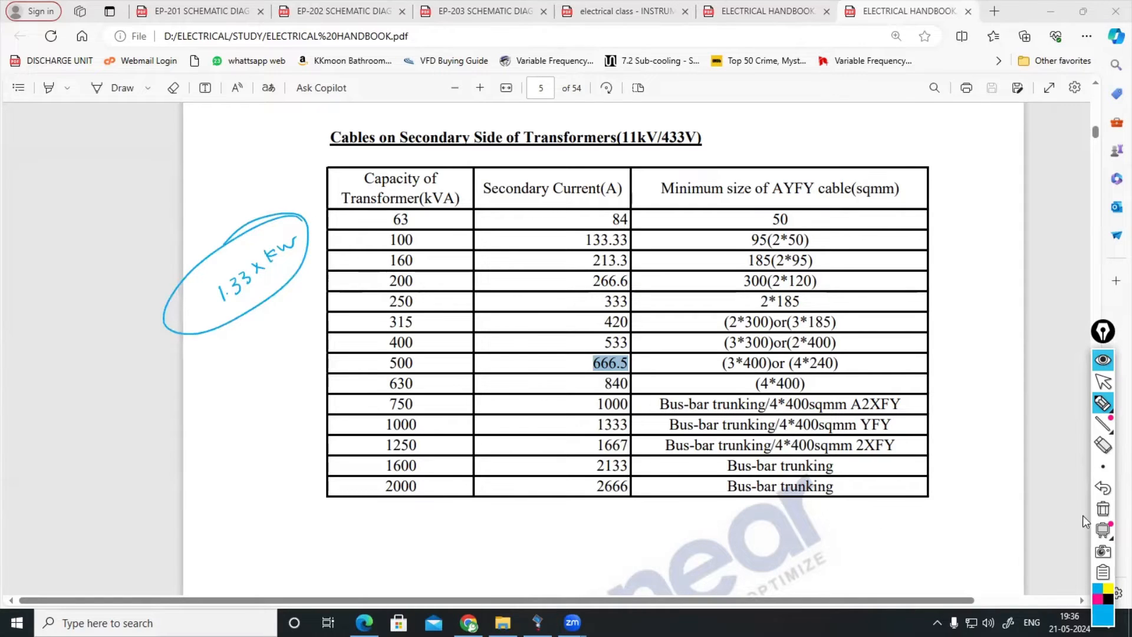
click(1102, 511)
click(1103, 359)
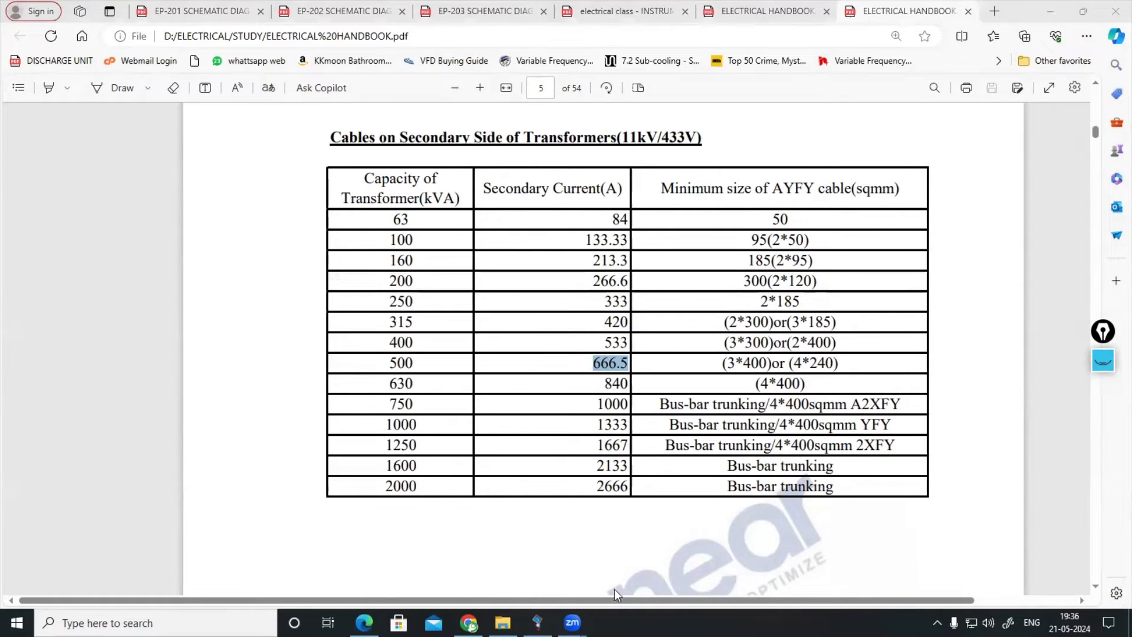
- Switch back to ETAP, check T1's full-load currents against the handbook, and accept the transformer data
click(537, 622)
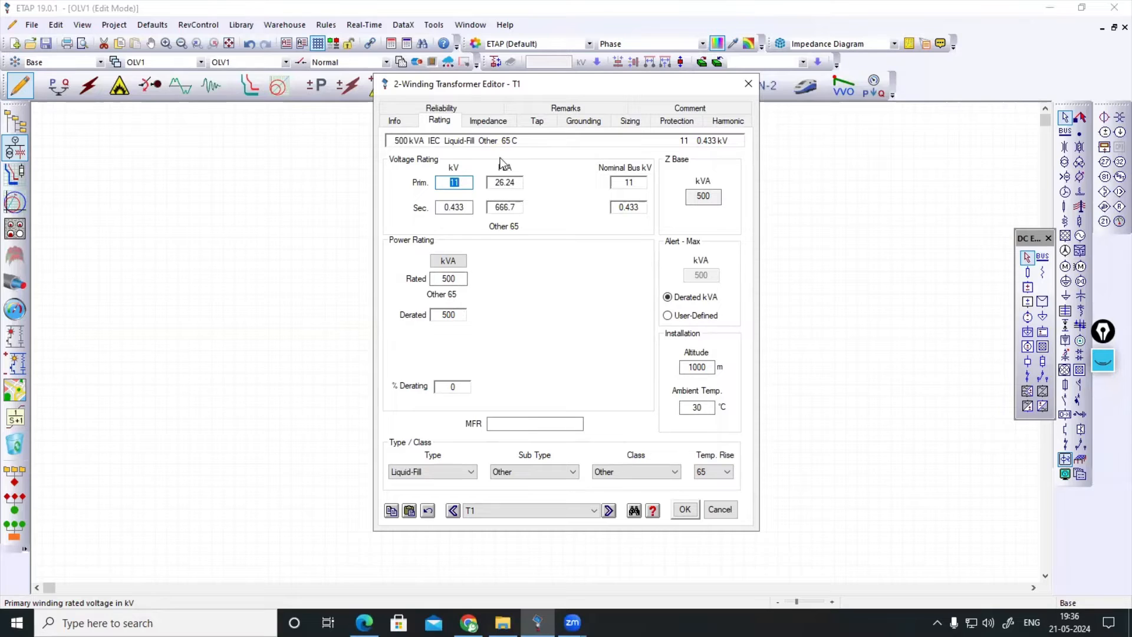
click(685, 509)
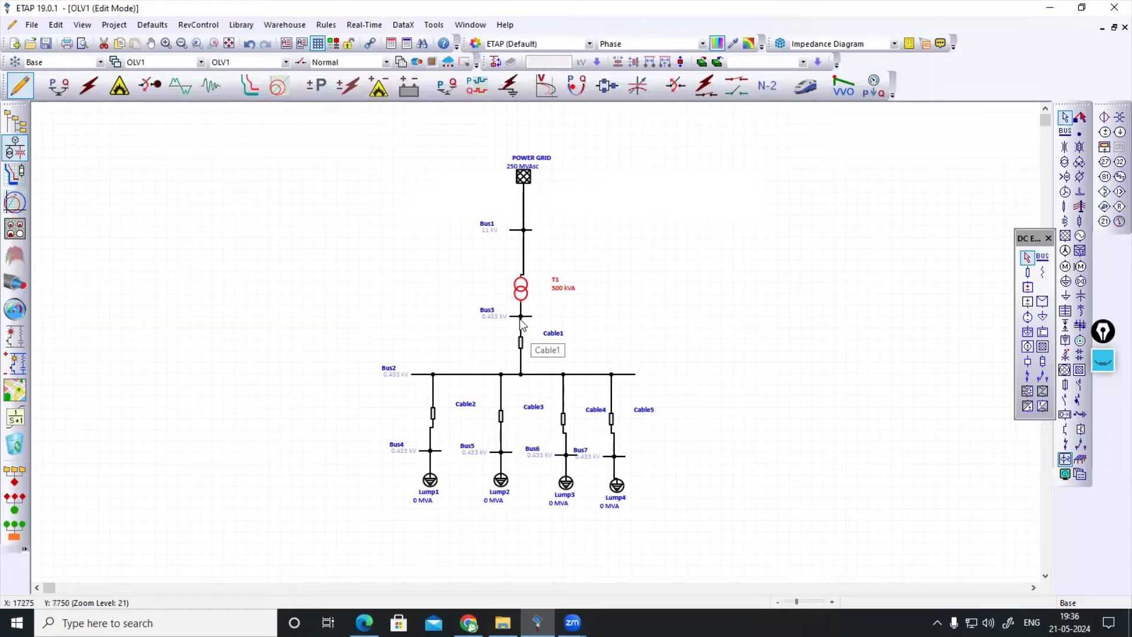
- Open the data of Cable1 between Bus3 and Bus2 and change its ID to L1
double_click(521, 345)
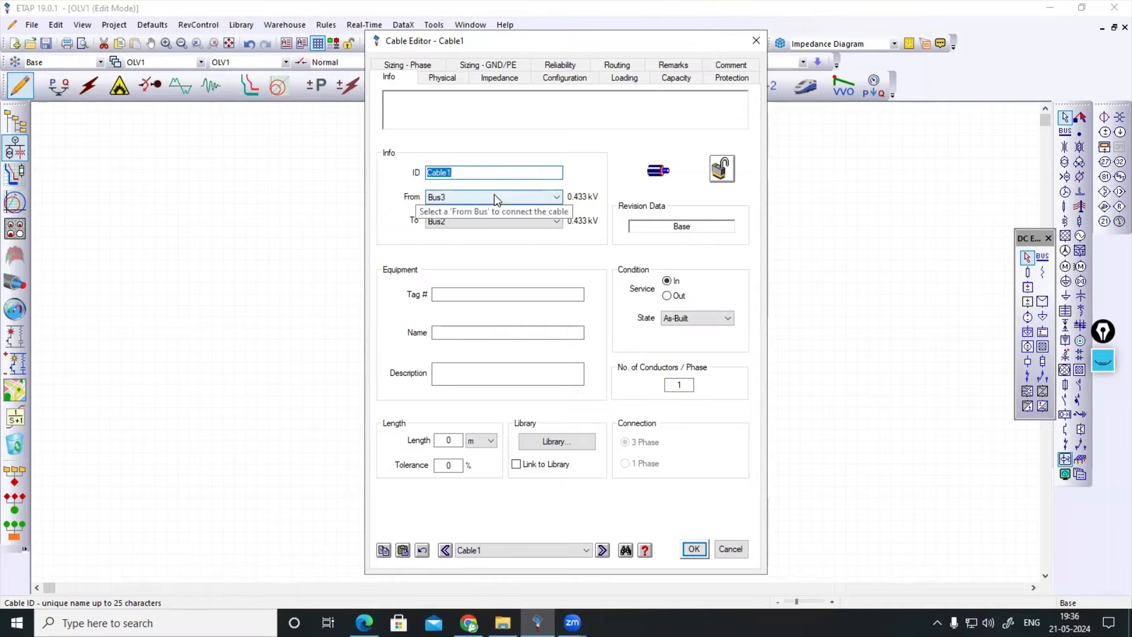
text(L1)
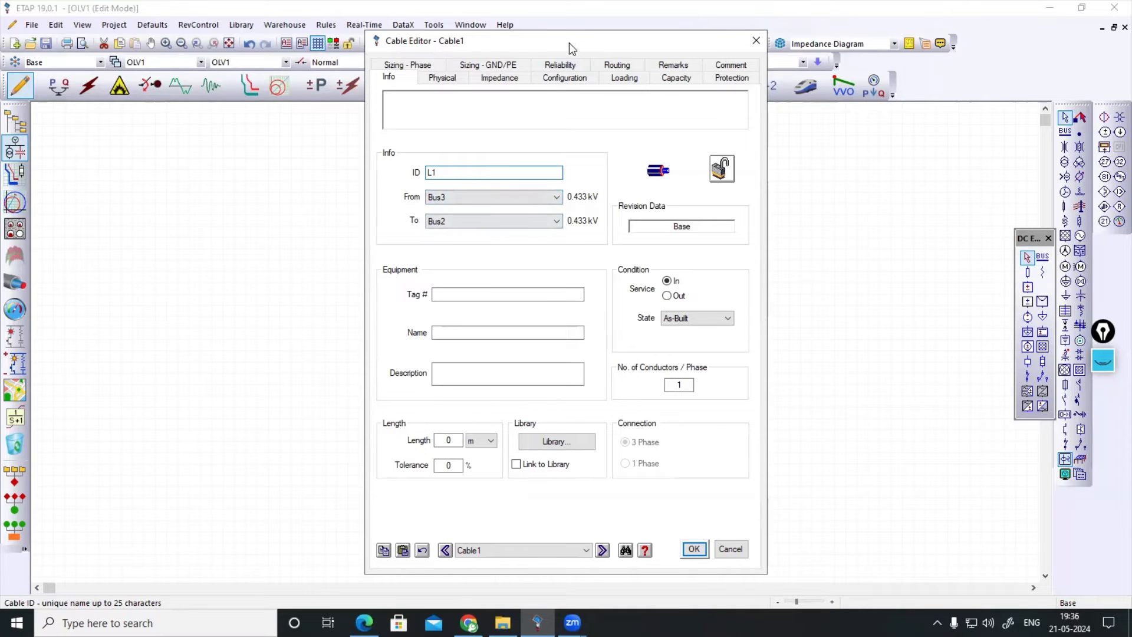
drag(568, 43, 837, 68)
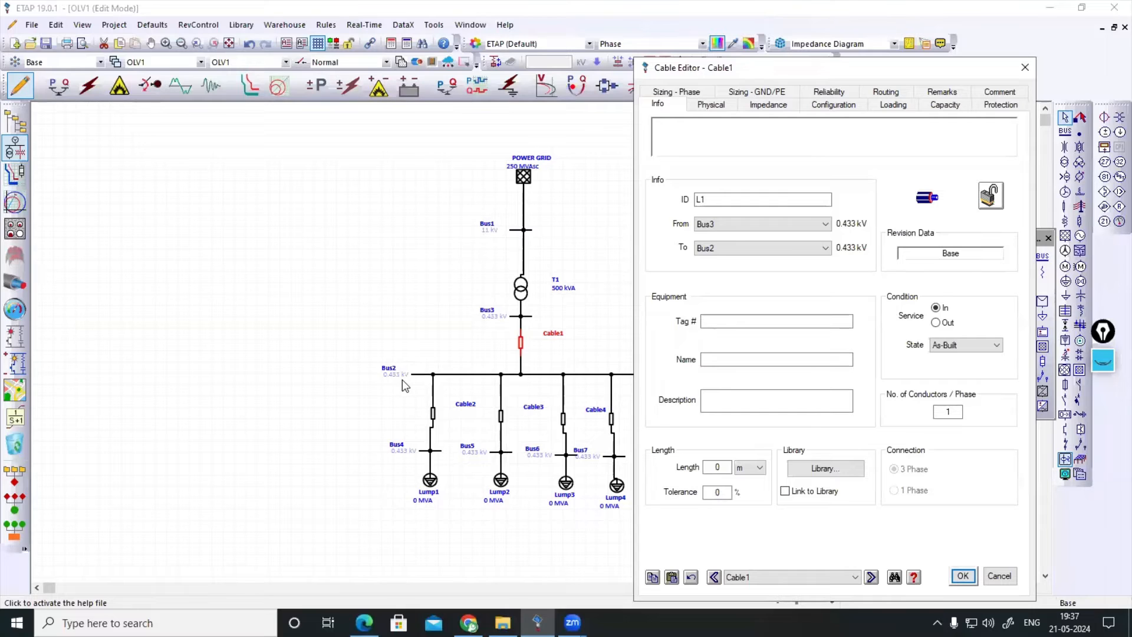
drag(893, 69, 596, 83)
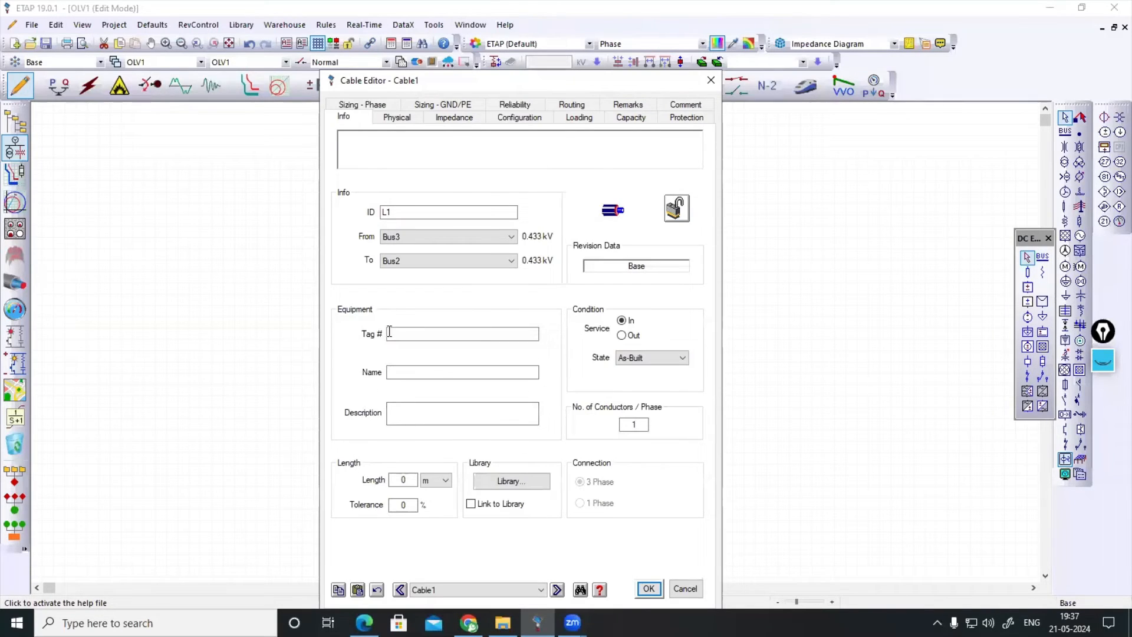
- Set the length of cable L1 to 10 m
double_click(408, 481)
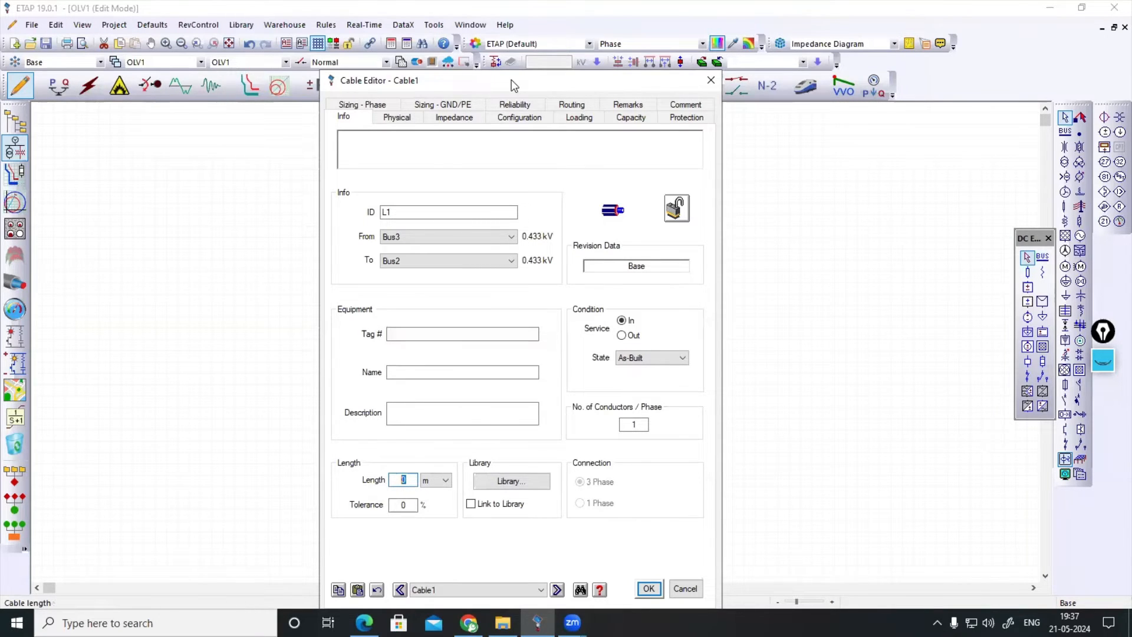
drag(511, 79, 618, 47)
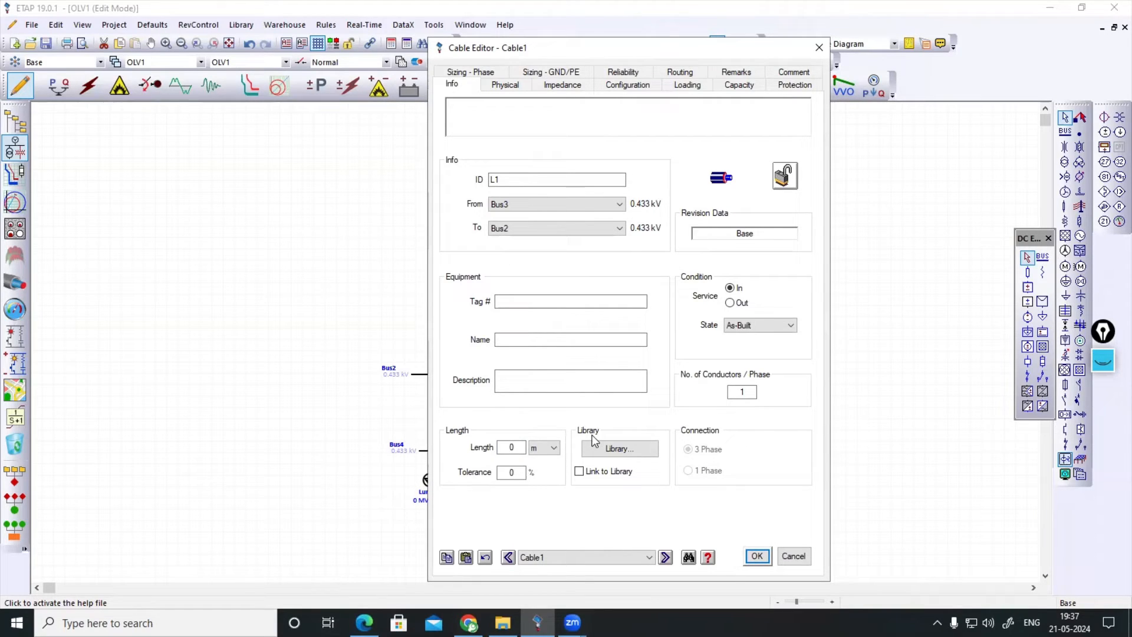
double_click(511, 447)
text(1)
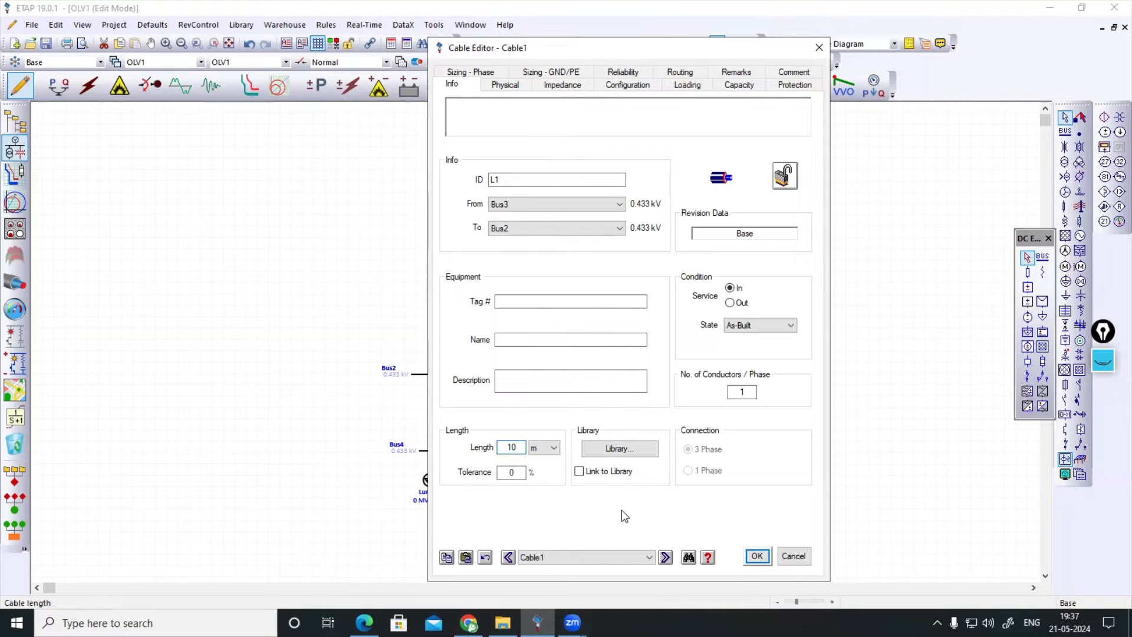
- Open the cable library for L1 and look through the listed cable types
click(644, 451)
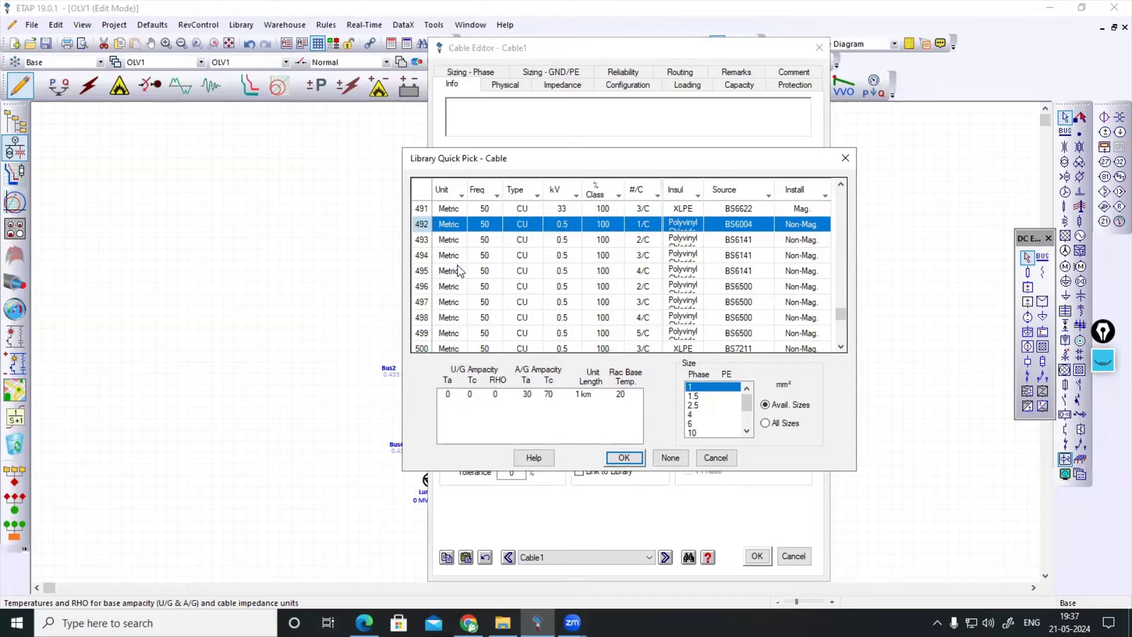
scroll(453, 272, down, 1)
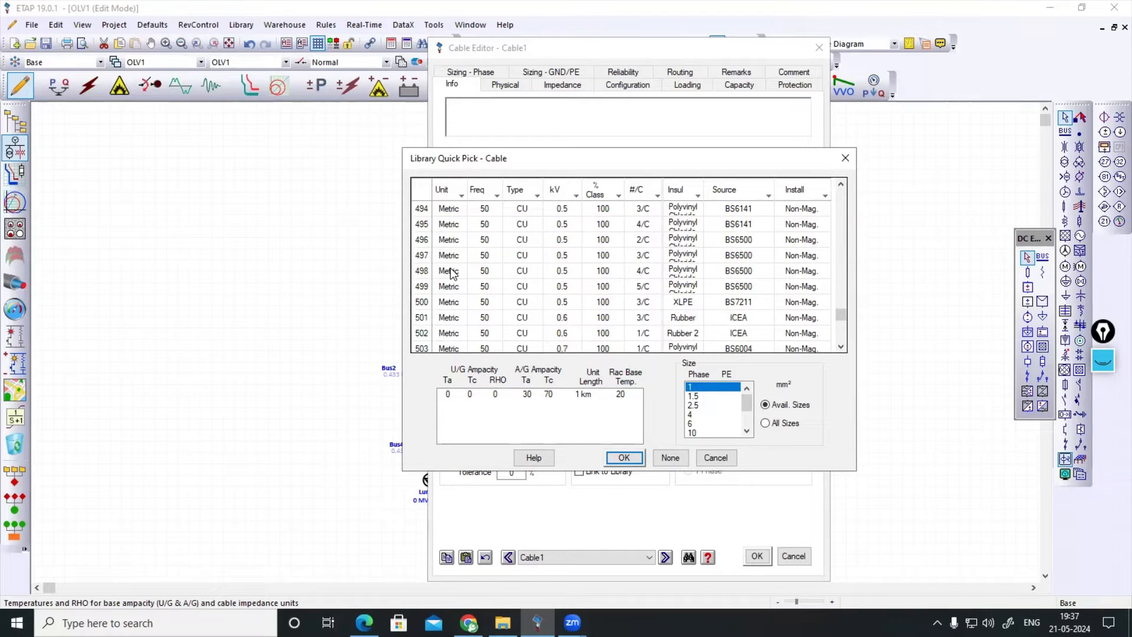
scroll(452, 273, up, 2)
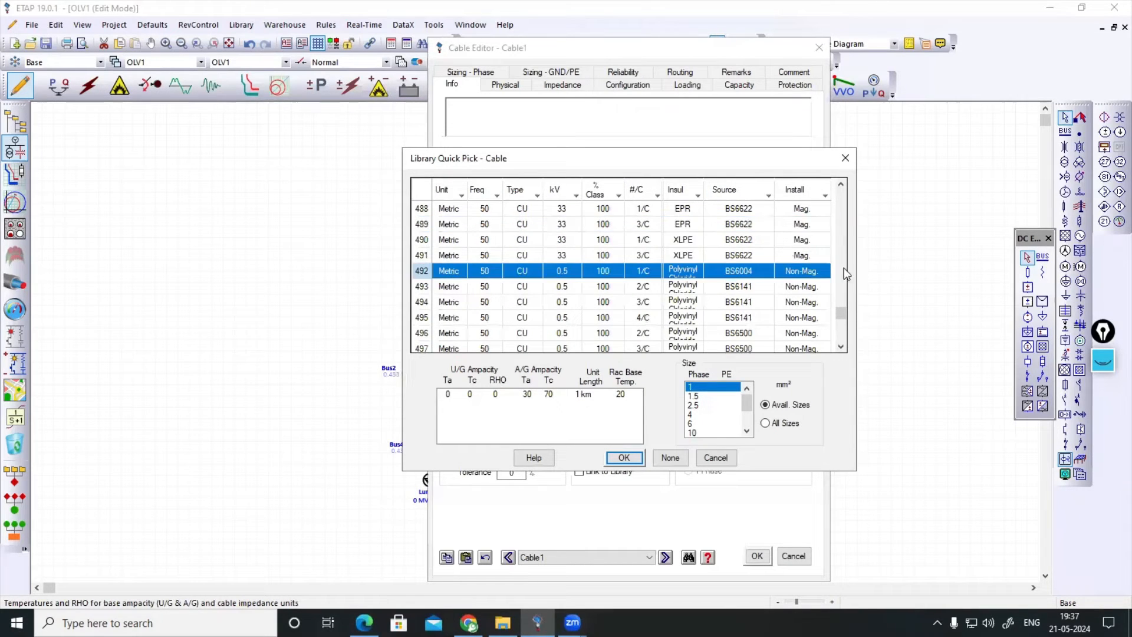
drag(842, 310, 842, 317)
scroll(759, 313, up, 10)
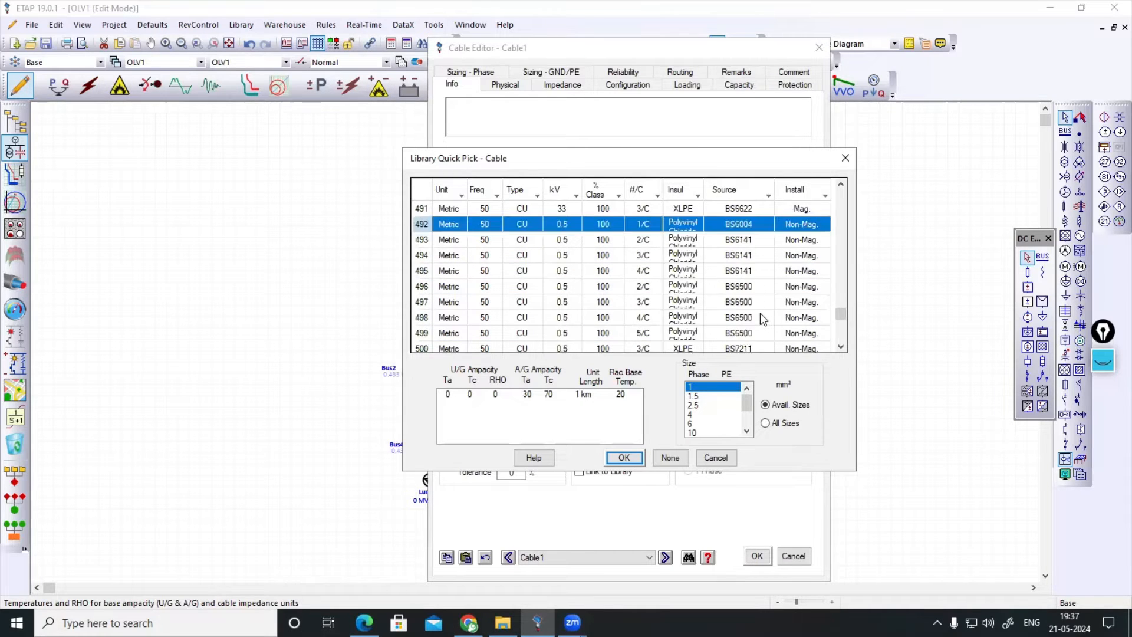
scroll(760, 313, down, 5)
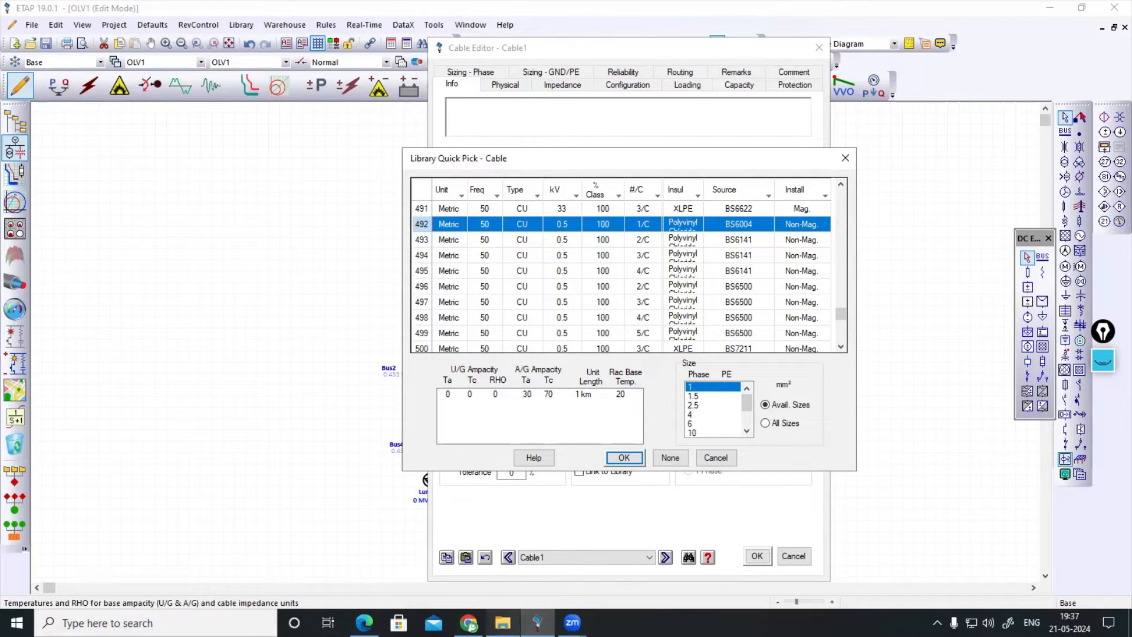
- Switch to the electrical handbook, look up the minimum secondary cable size for the 500 kVA transformer, and return to ETAP's cable library
mouse_move(364, 622)
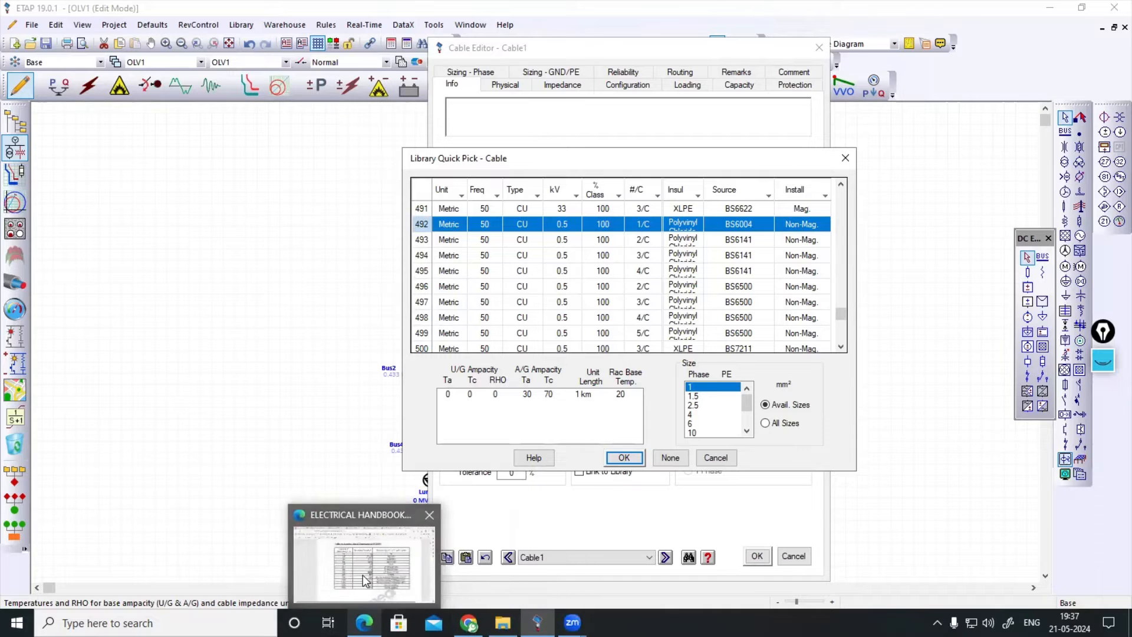
click(363, 574)
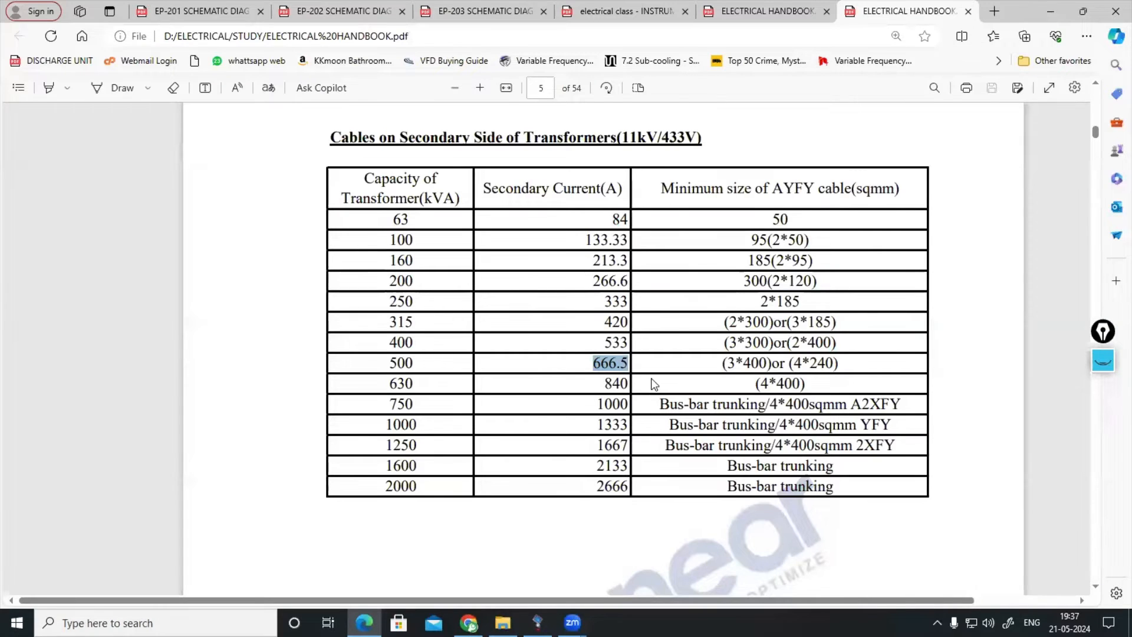
drag(726, 362, 838, 363)
click(796, 364)
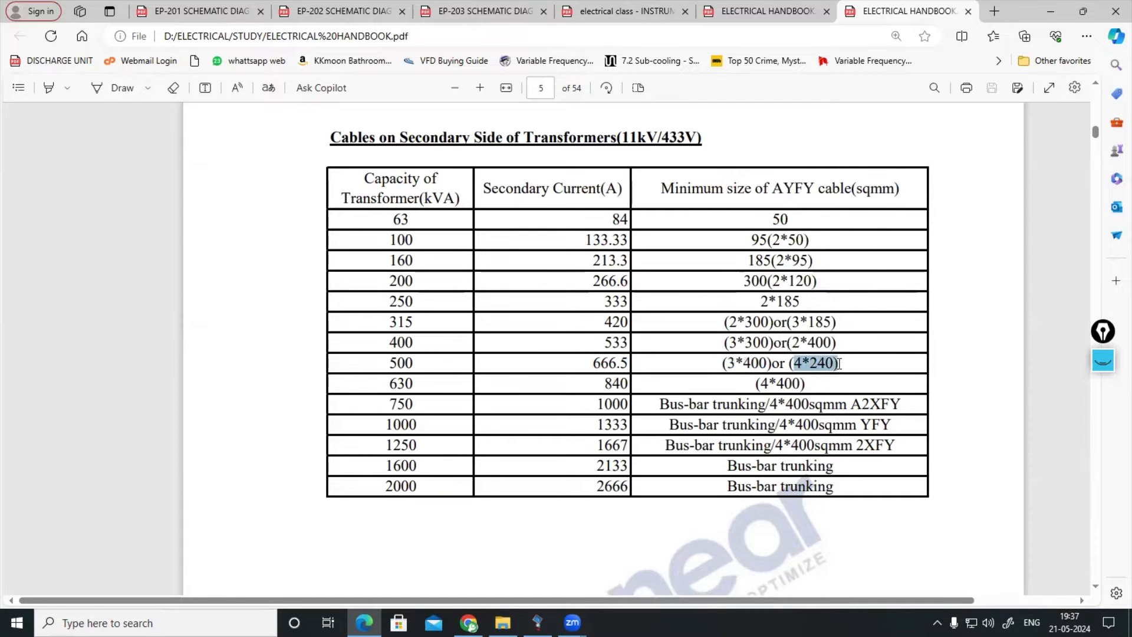
click(800, 380)
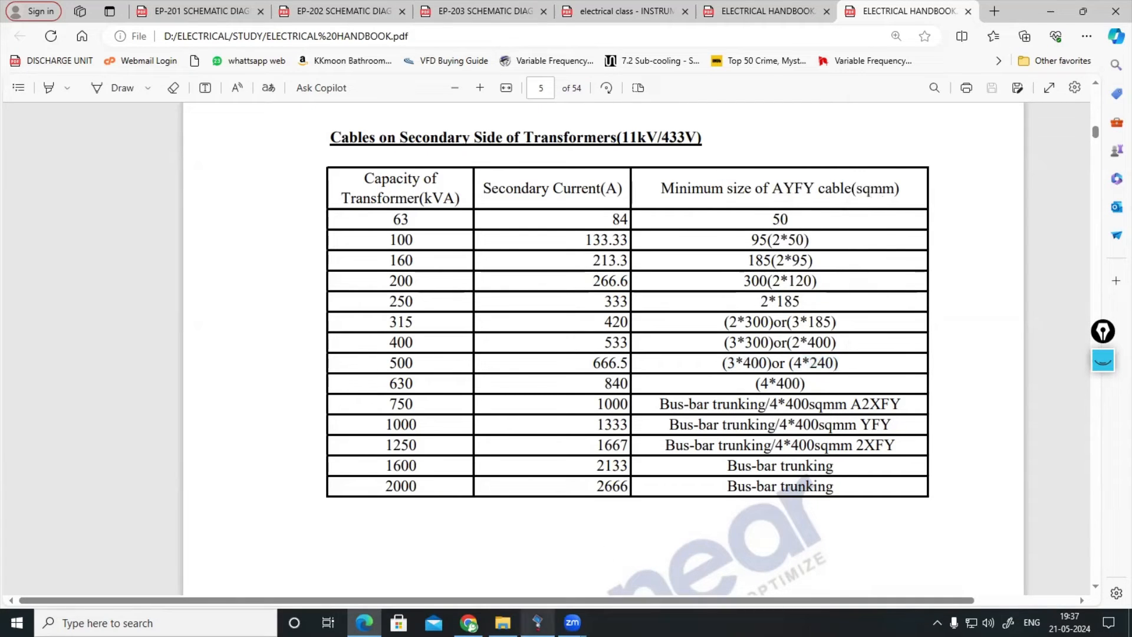
click(537, 622)
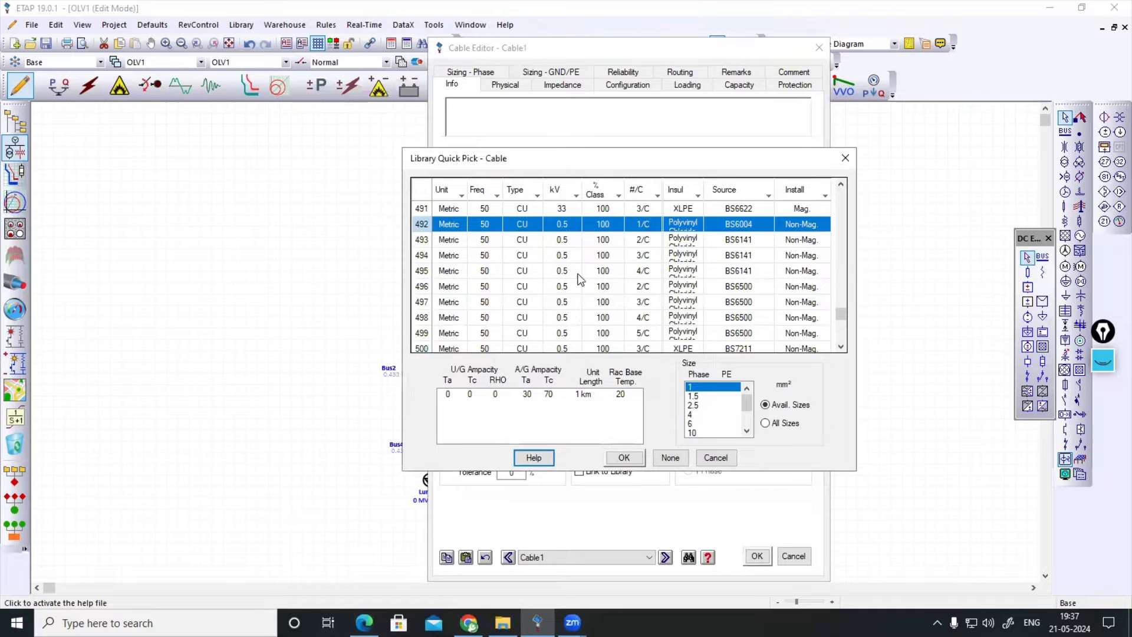
click(364, 622)
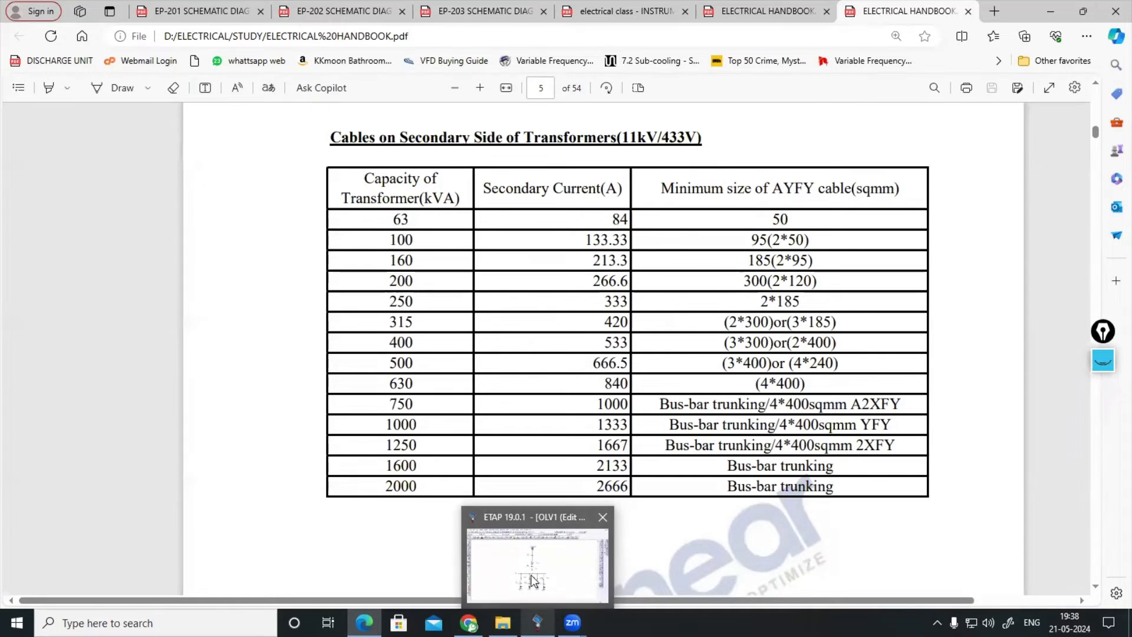
click(533, 555)
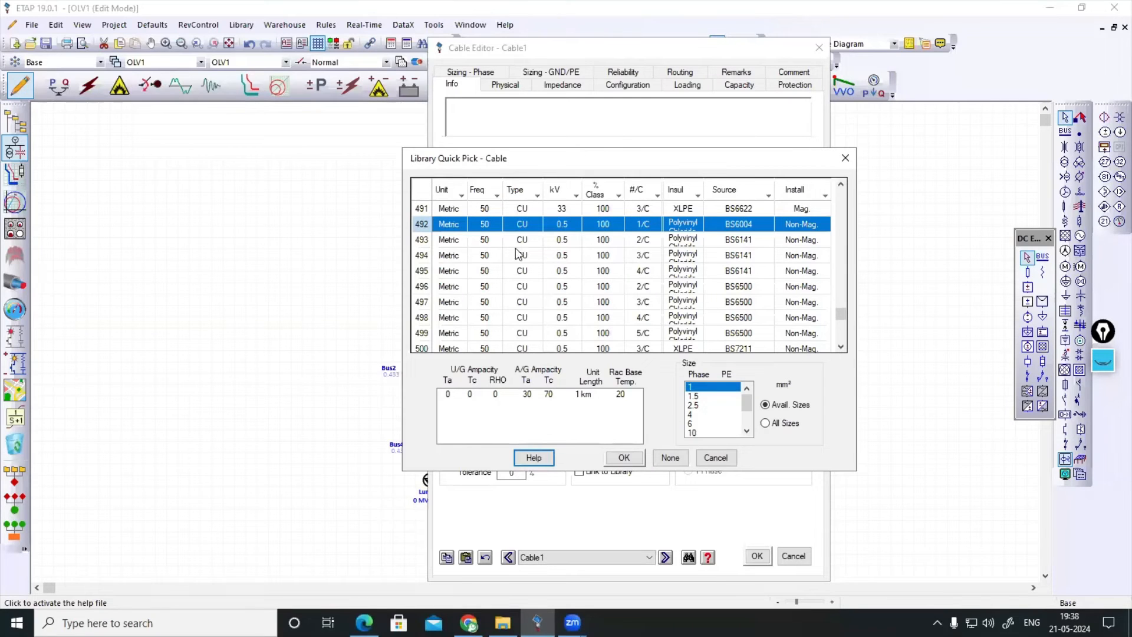
- Filter the cable library by conductor type so that only AL cables are listed
click(497, 196)
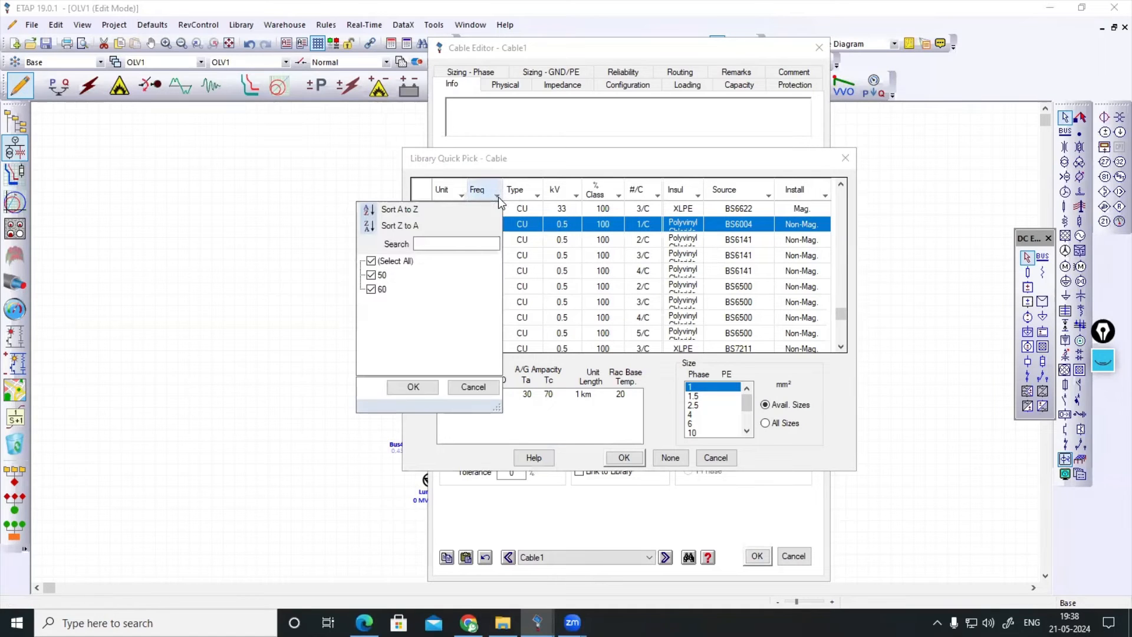
click(497, 197)
click(537, 195)
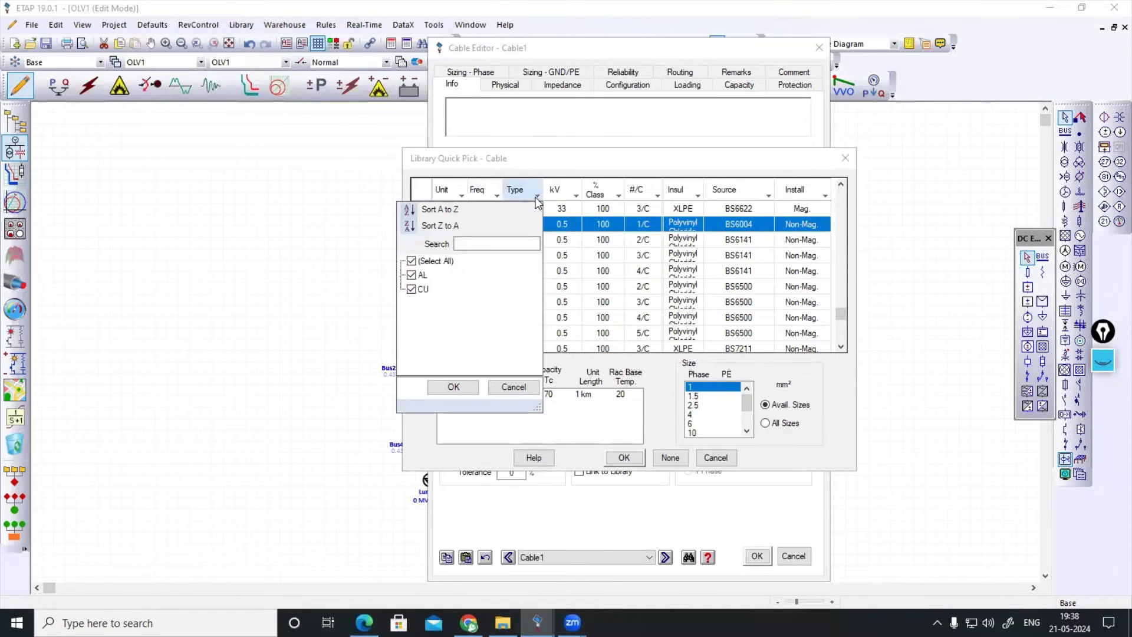
click(413, 289)
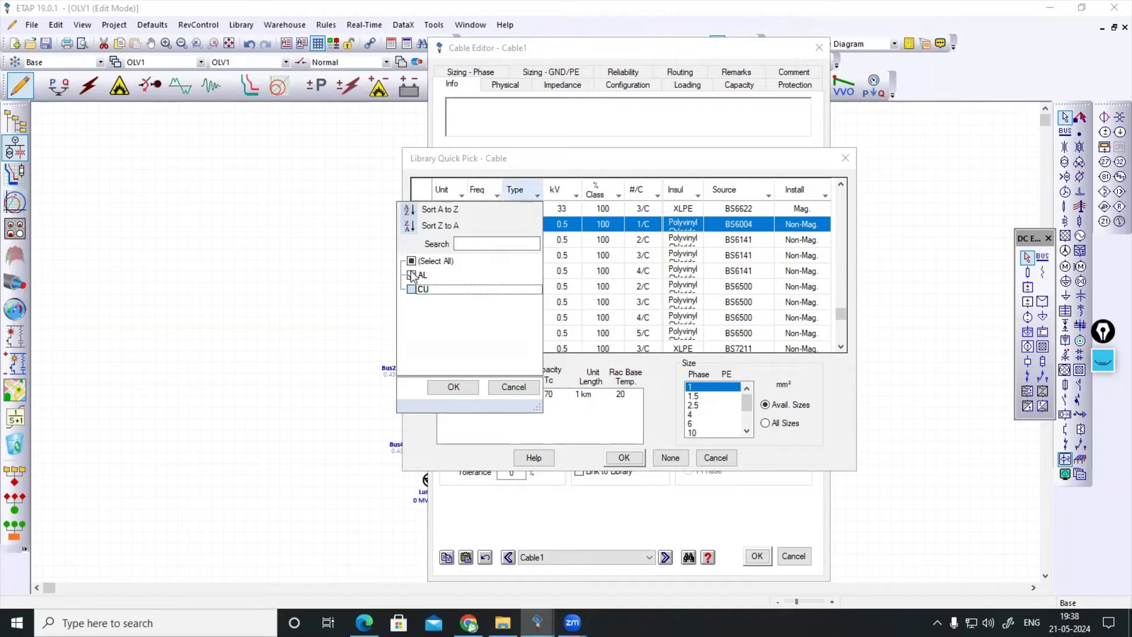
click(453, 386)
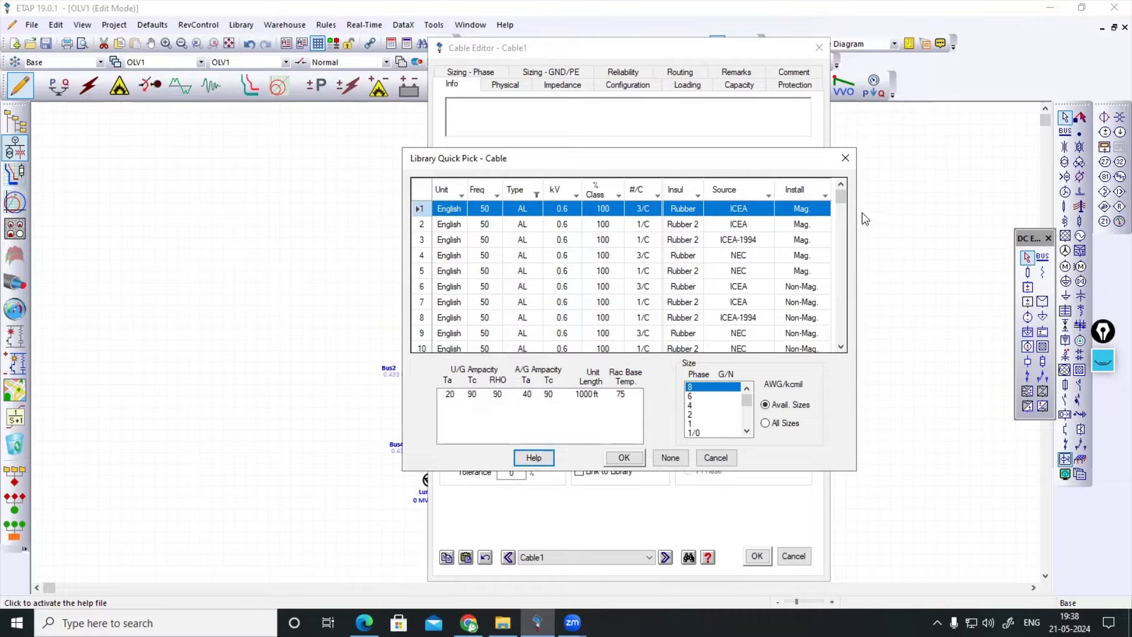
- Filter the cable library by unit so that only Metric cables are listed
mouse_move(844, 200)
mouse_down()
mouse_move(844, 226)
mouse_move(843, 195)
mouse_up()
mouse_move(841, 198)
mouse_down()
mouse_move(842, 211)
mouse_move(842, 178)
mouse_up()
click(462, 197)
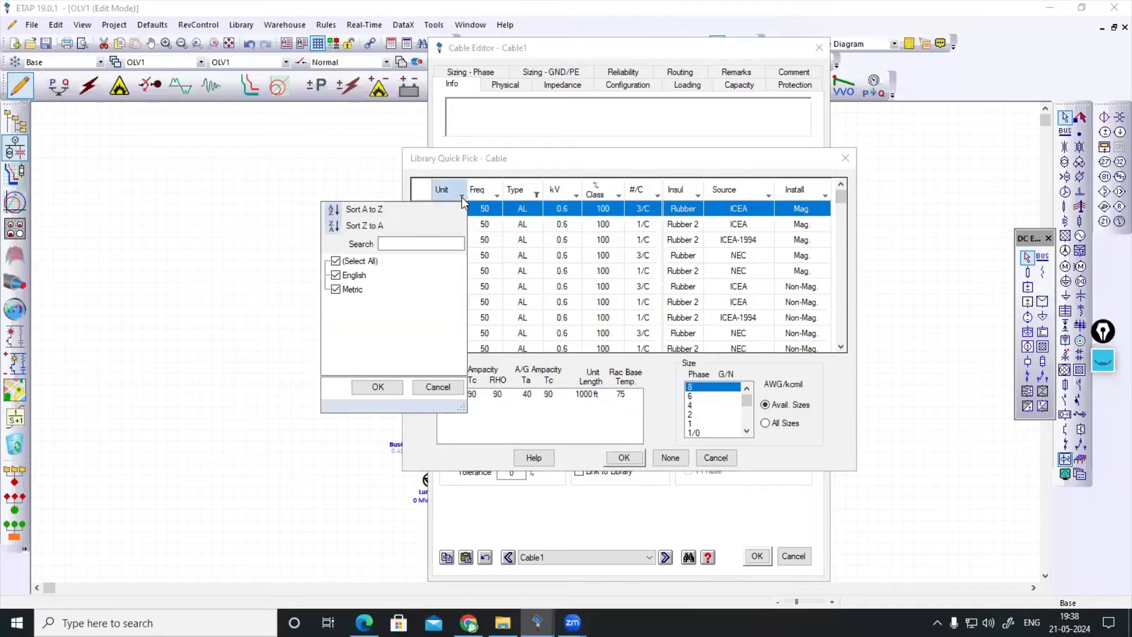
click(336, 275)
click(378, 387)
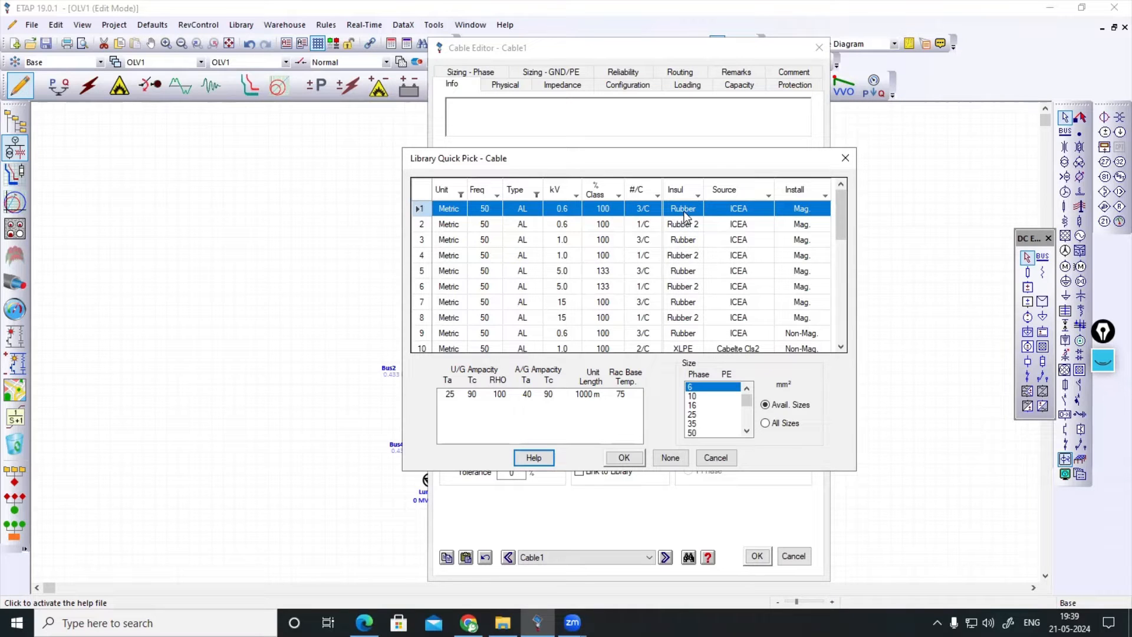
- Assign the 0.6 kV, 3/C, rubber-insulated ICEA aluminium cable in 400 mm² size to L1
drag(837, 224, 806, 187)
drag(747, 406, 747, 425)
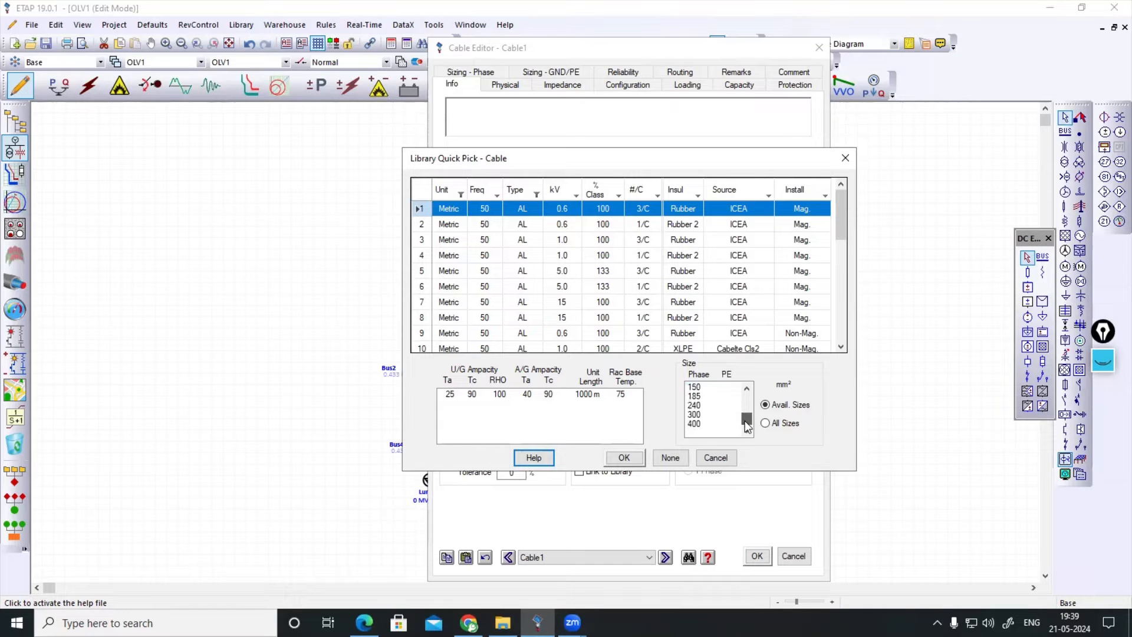
click(697, 424)
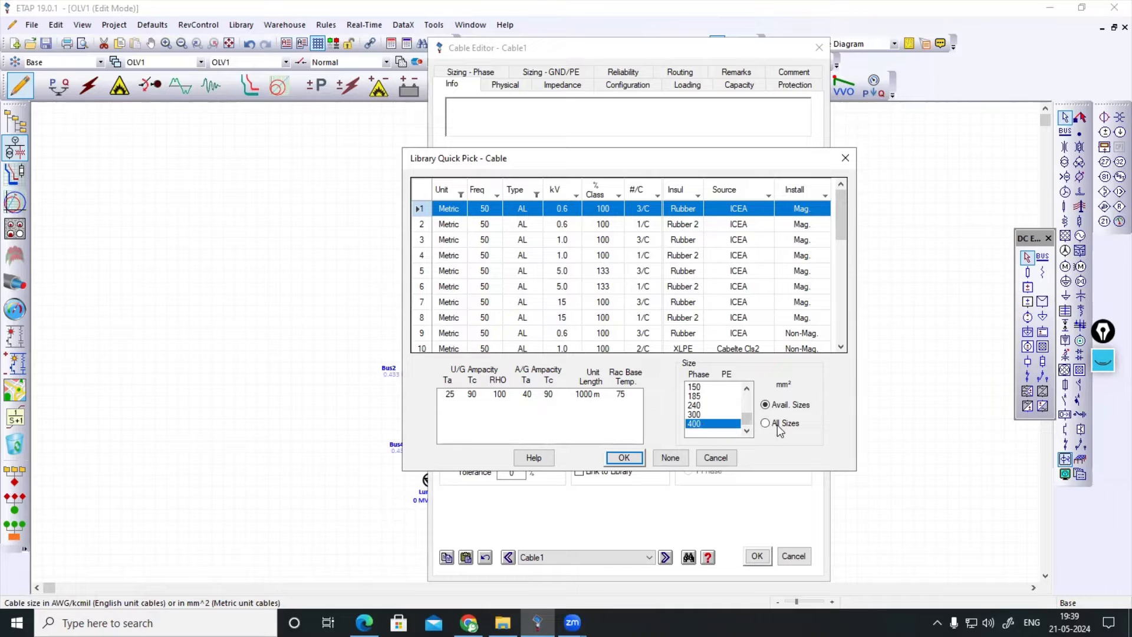
click(625, 458)
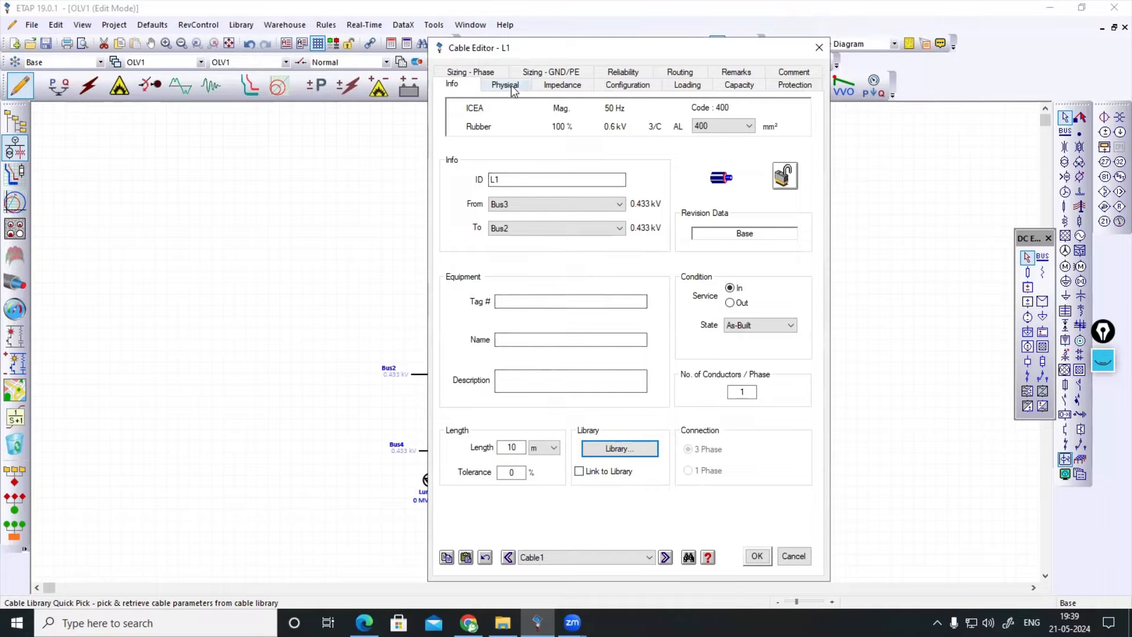
- Set L1's length tolerance to 2%, review its physical and impedance data, and accept the cable data
double_click(512, 472)
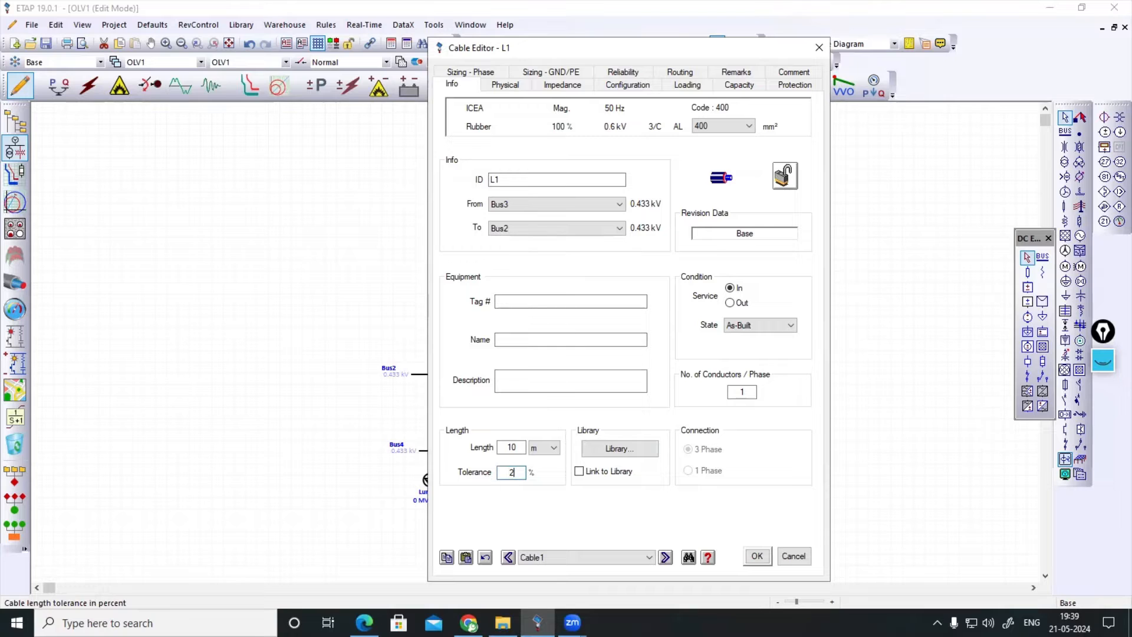
click(506, 85)
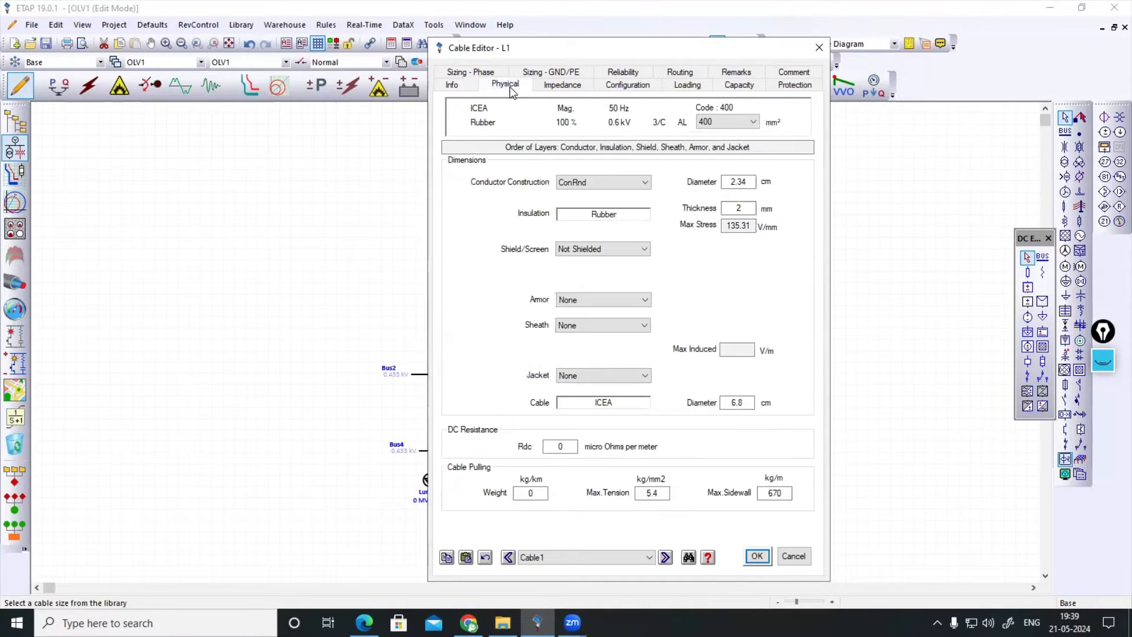
click(561, 86)
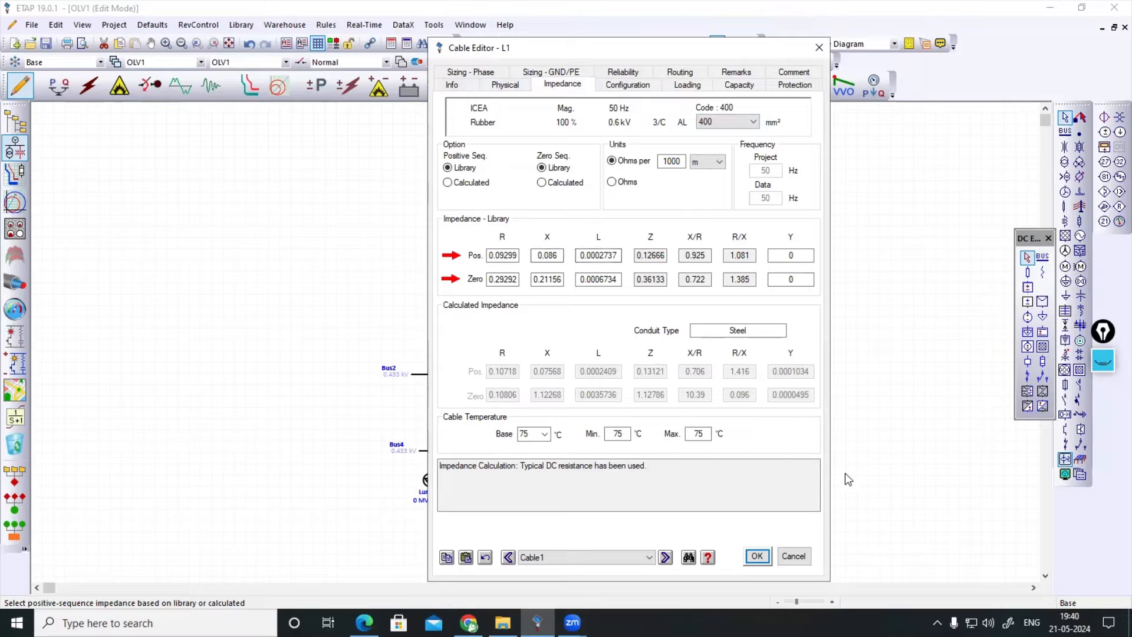
click(757, 556)
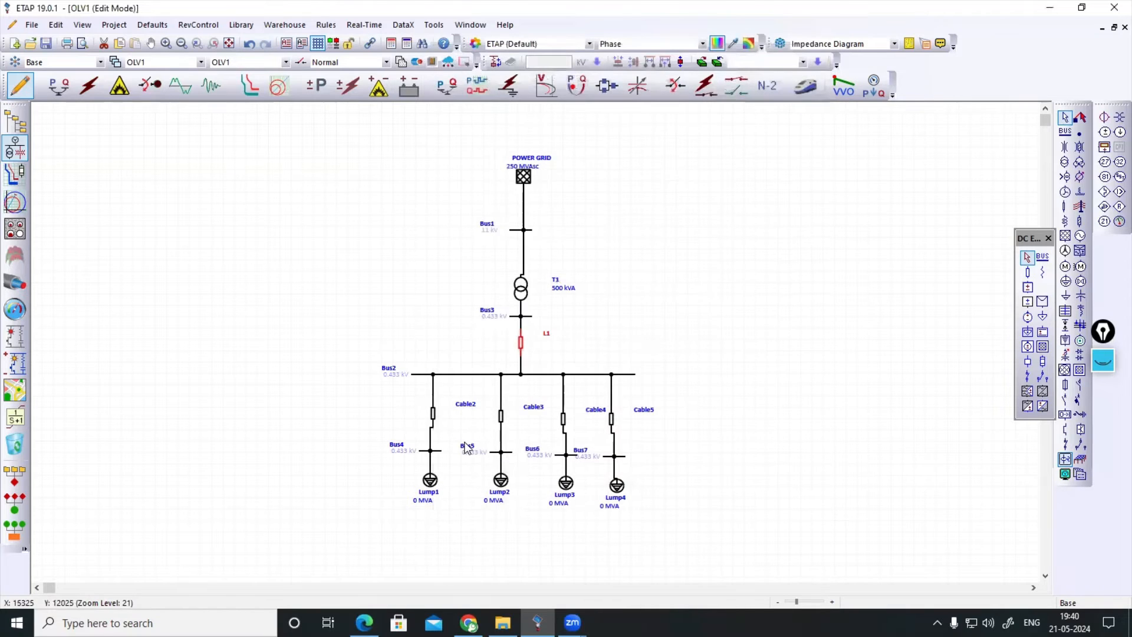
double_click(434, 414)
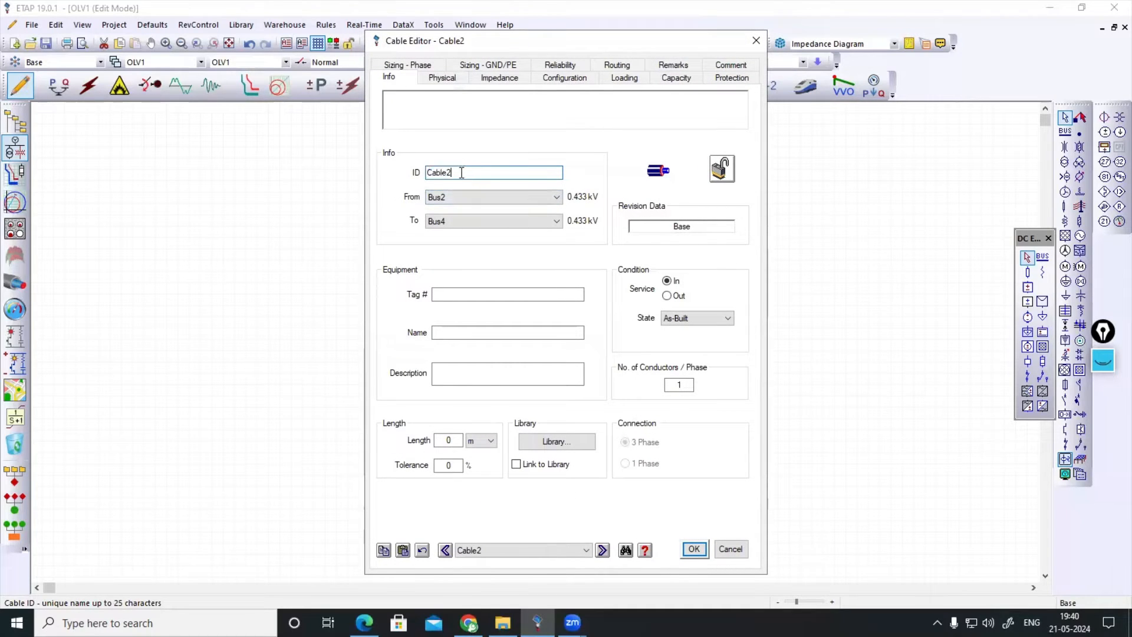
text(L2)
drag(565, 47, 772, 57)
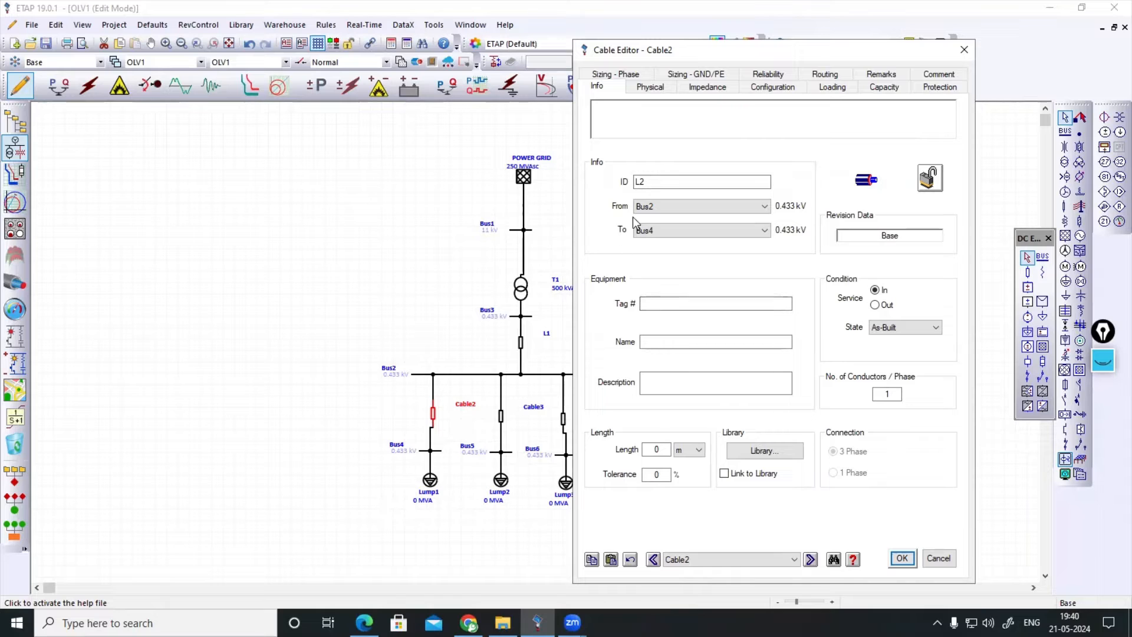
click(654, 450)
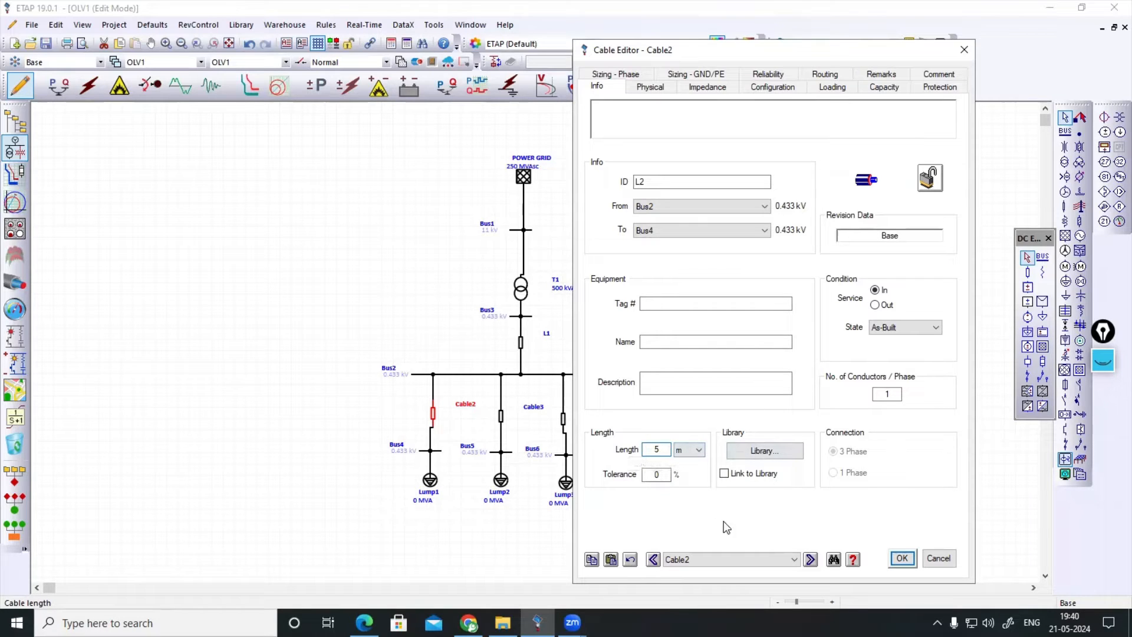
click(757, 451)
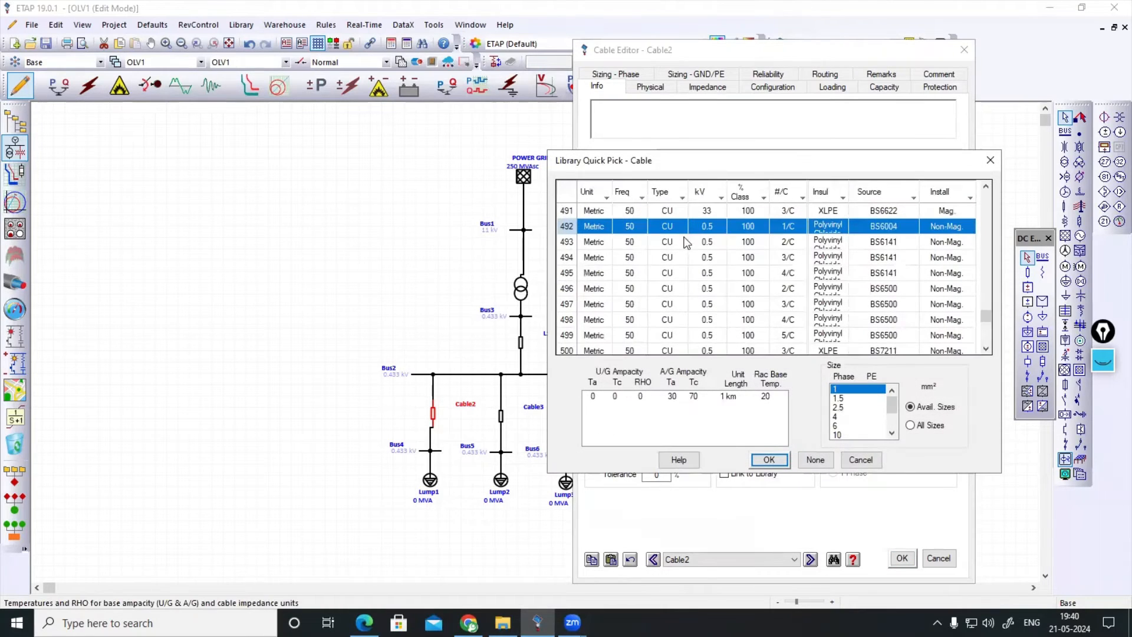
click(990, 160)
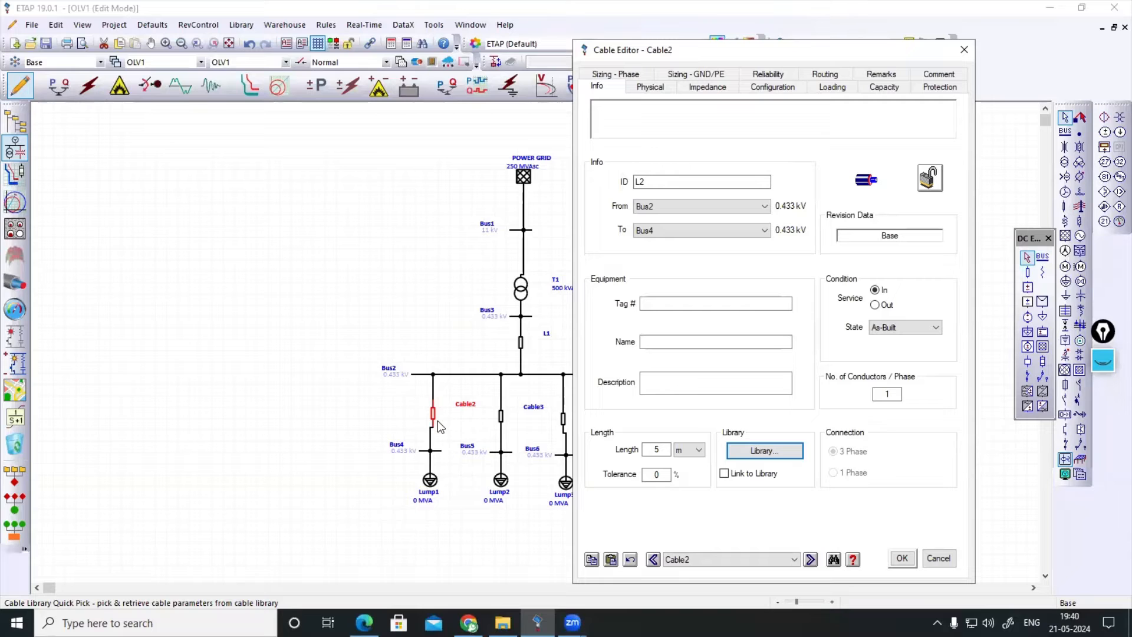
click(964, 50)
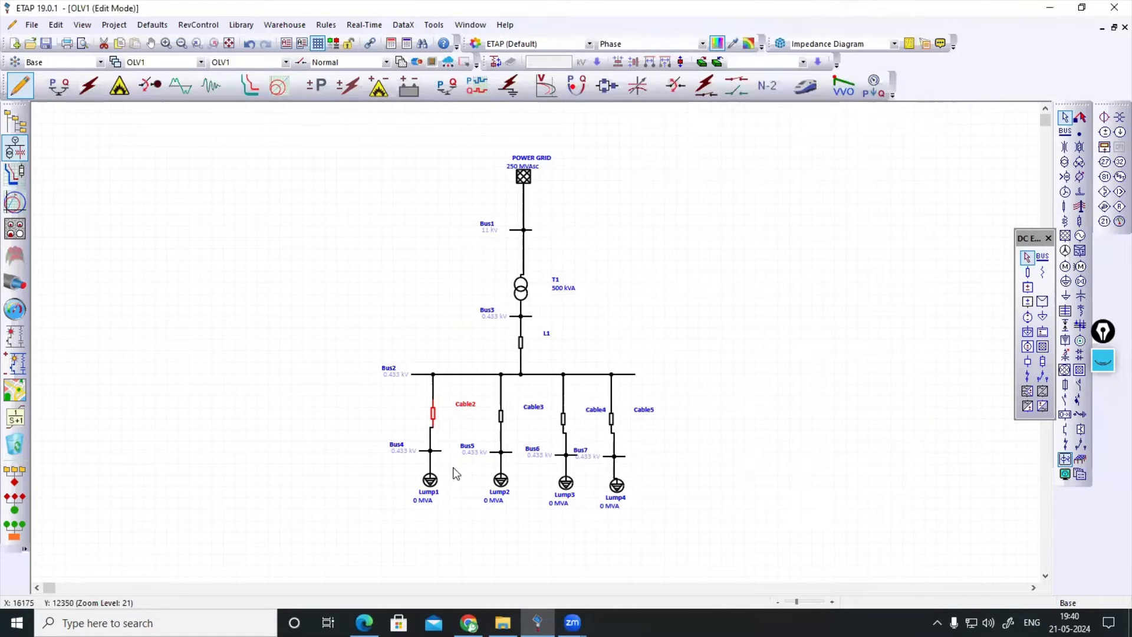
click(348, 483)
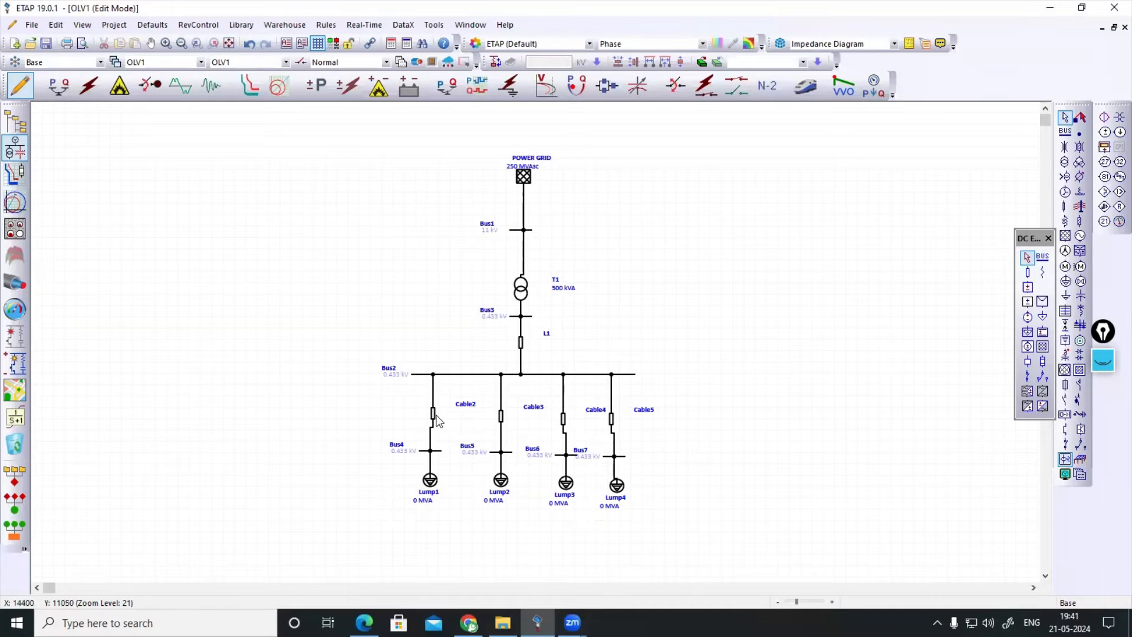
- Rename the lumped load Lump1 as LOAD 1 and switch its nameplate ratings to kVA
double_click(429, 479)
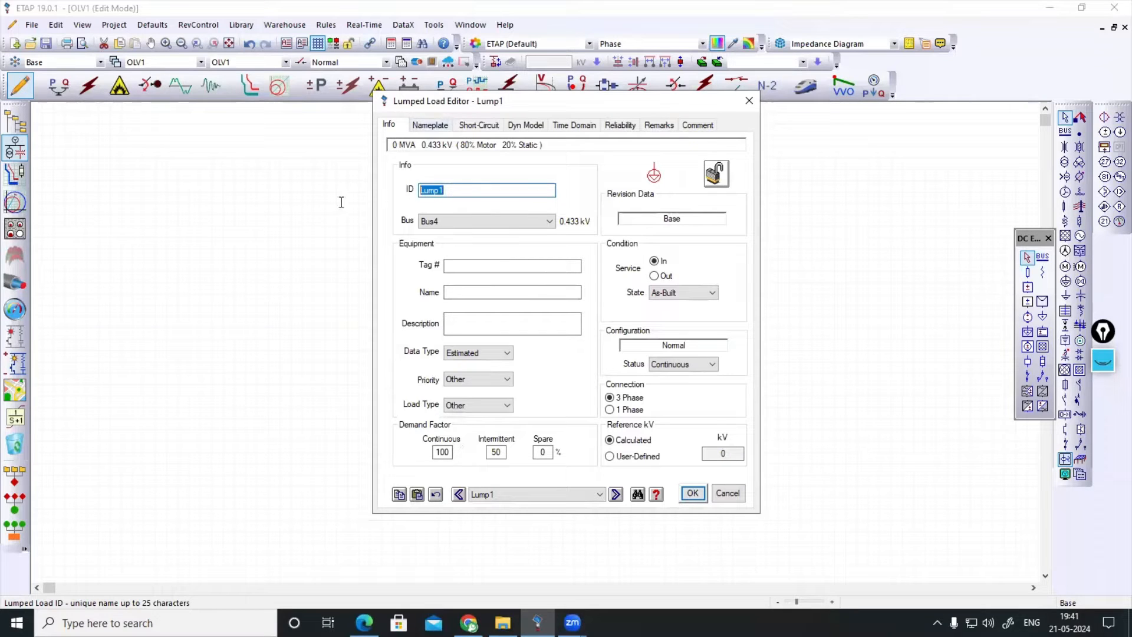
text(LOAD 1)
click(430, 125)
click(419, 230)
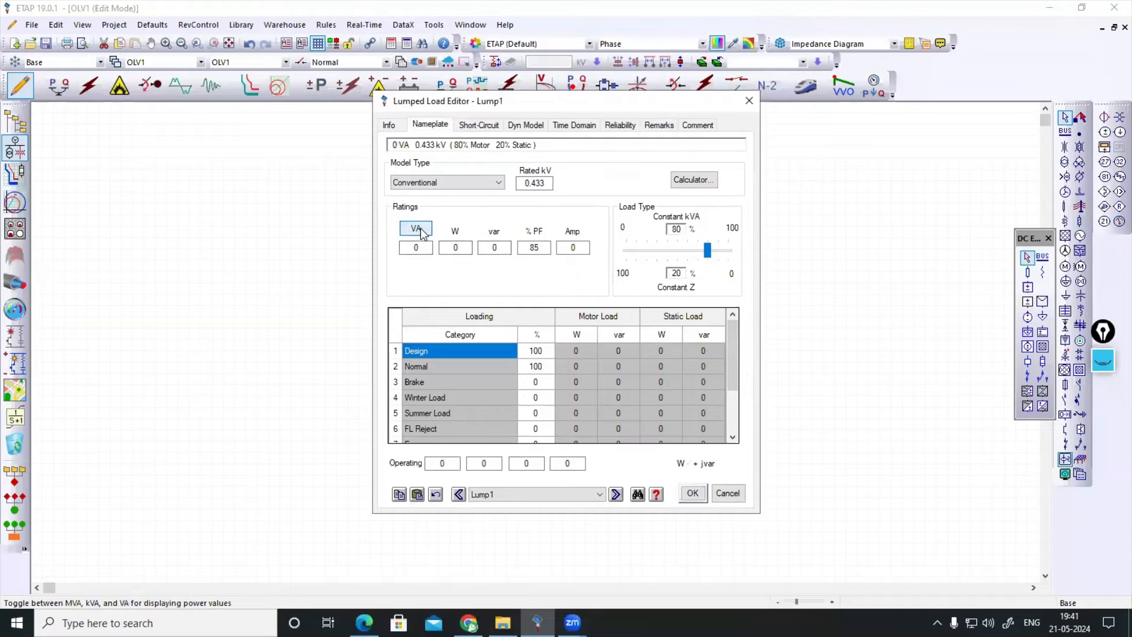
click(418, 228)
key(Tab)
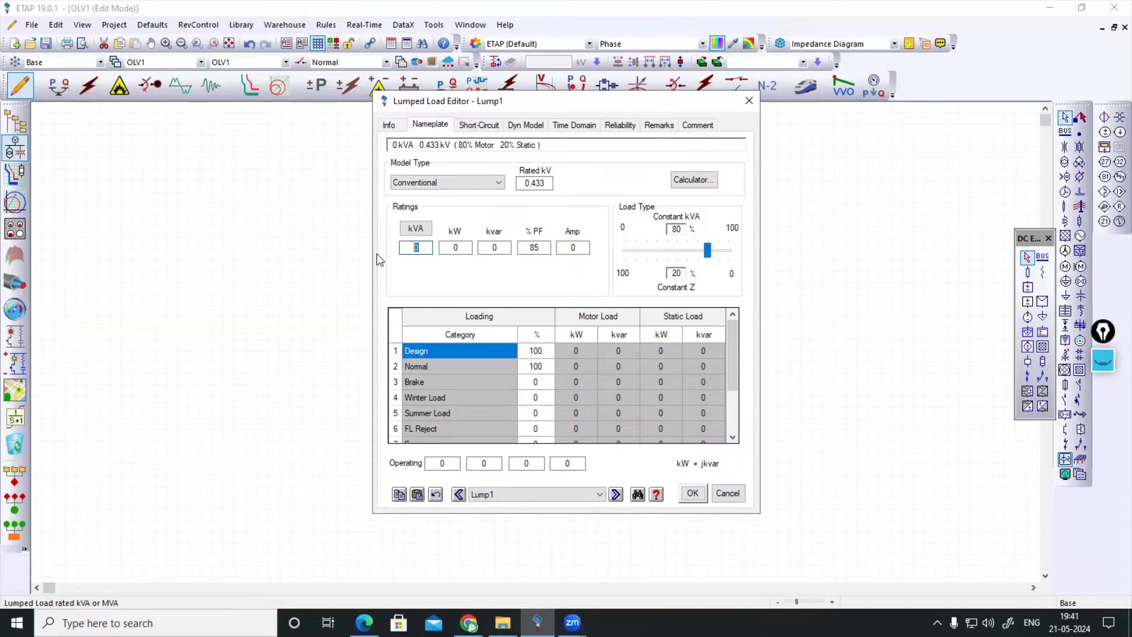
- Try rating LOAD 1 at 20 kVA, followed by an active power of 20 kW
text(20)
drag(469, 247, 396, 248)
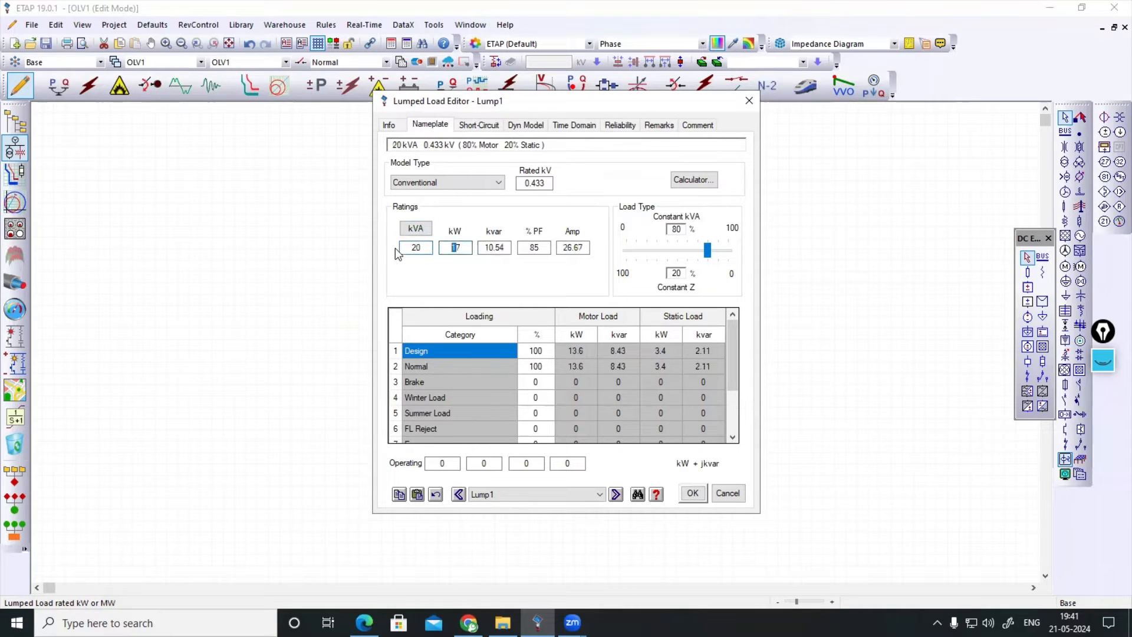
double_click(469, 247)
text(20)
click(481, 247)
click(403, 252)
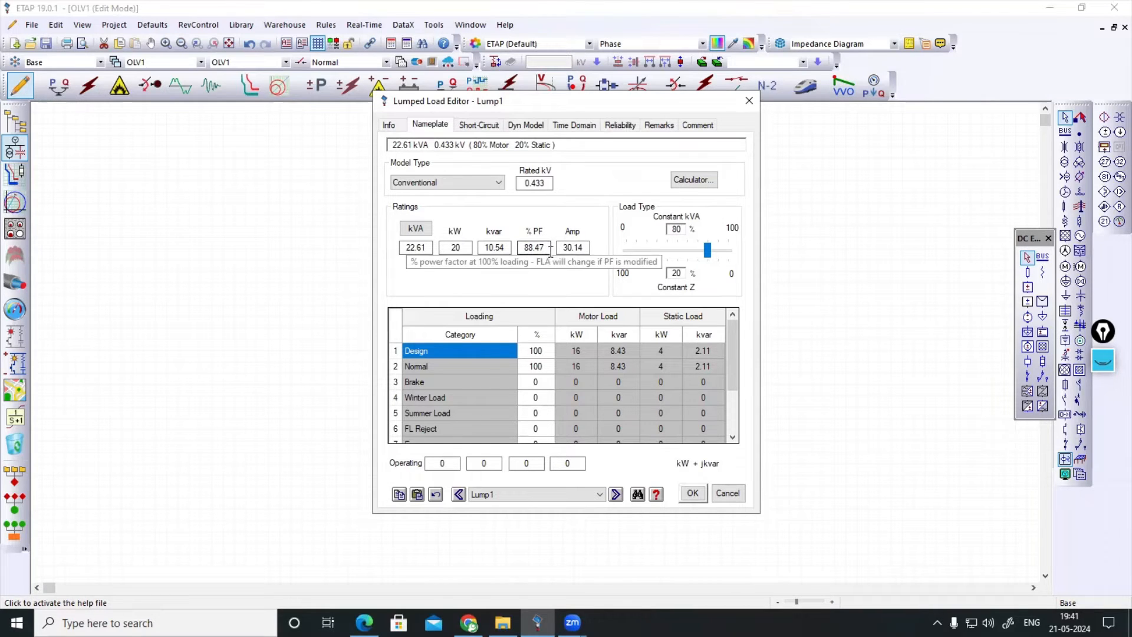
- Try an 80% power factor for LOAD 1 and re-enter 20 kW as its active power
drag(547, 247, 476, 253)
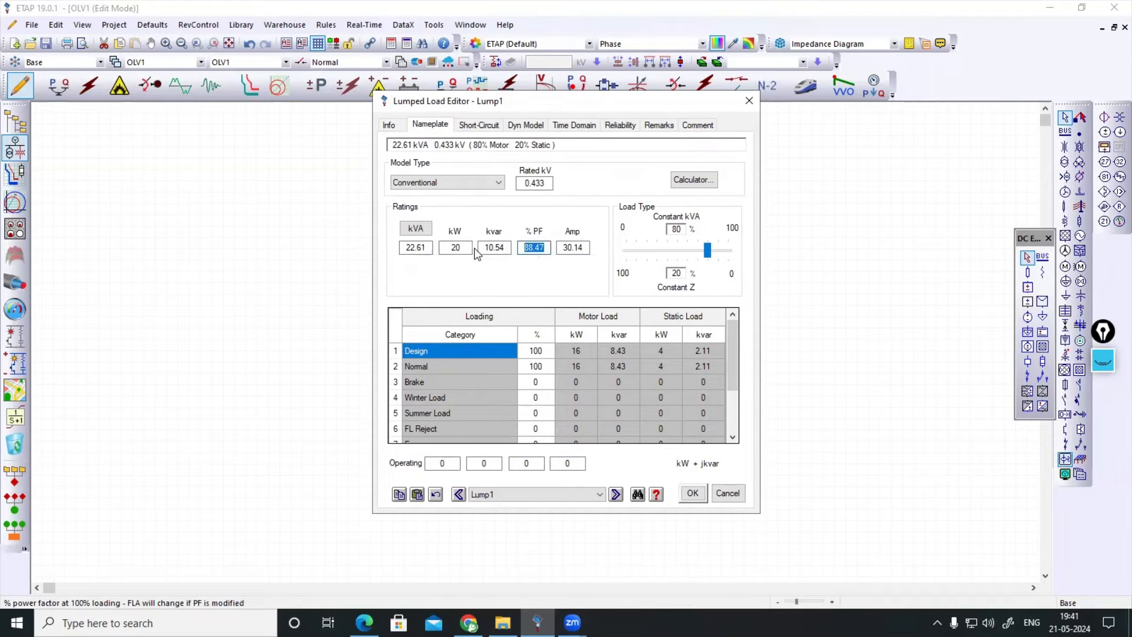
text(80)
drag(468, 248, 395, 260)
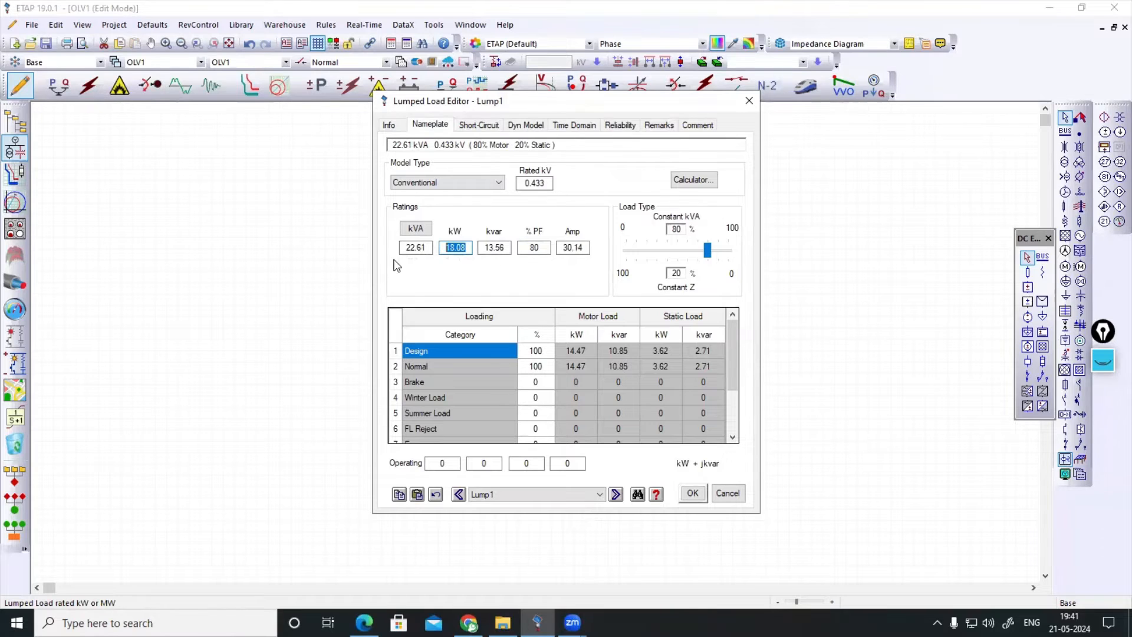
text(20)
drag(533, 248, 549, 248)
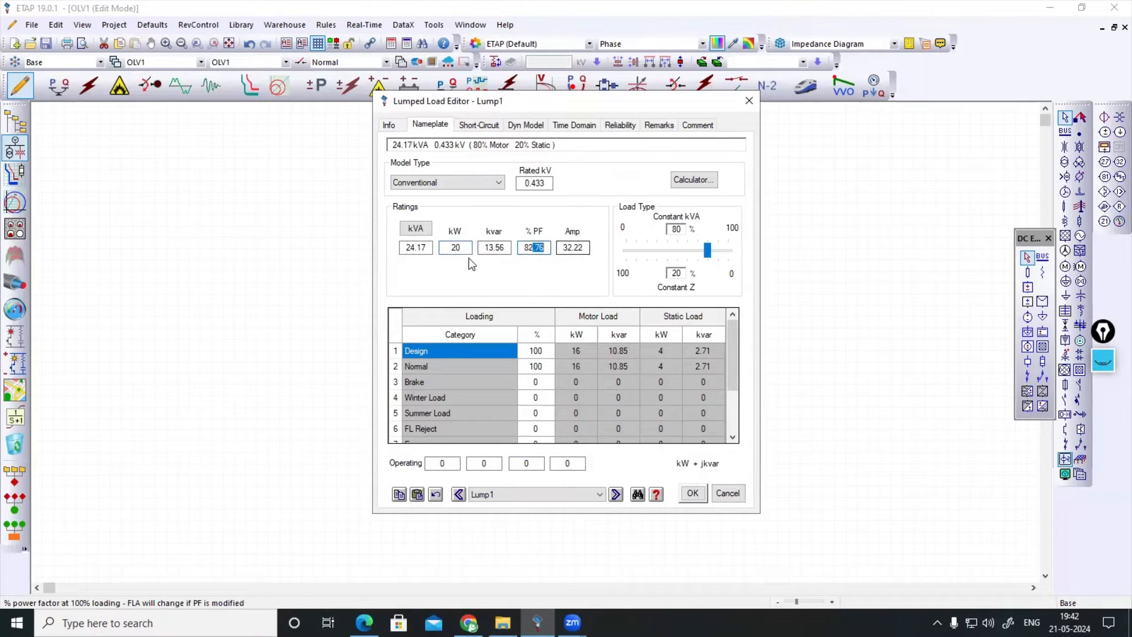
- Reset LOAD 1's apparent power to 0 kVA and set its power factor to 80%
drag(402, 249, 434, 248)
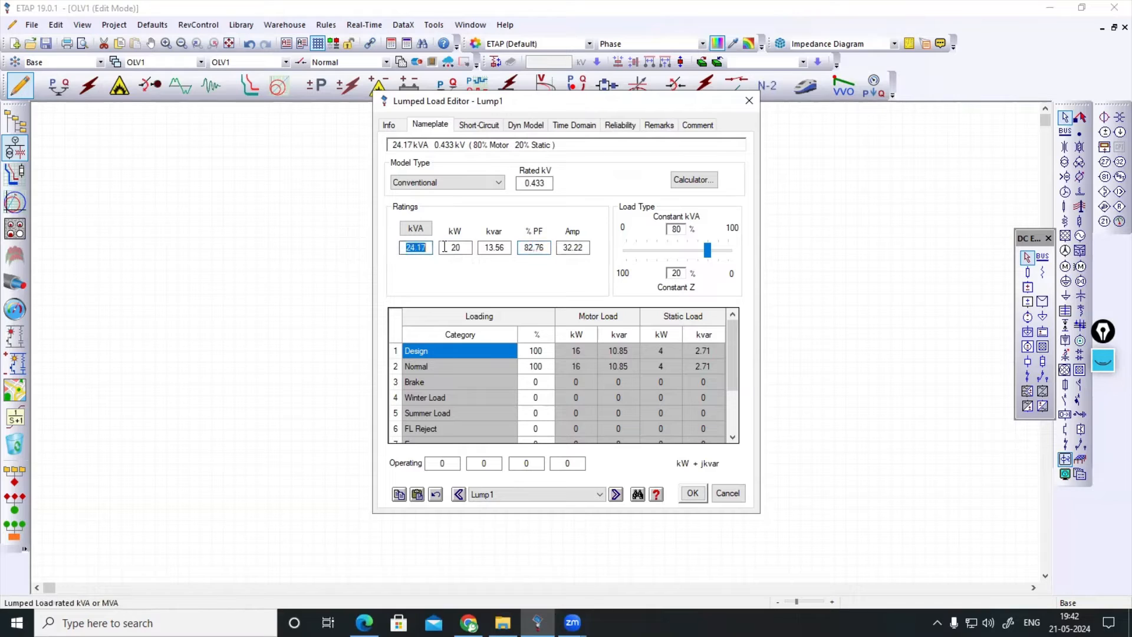
text(0)
key(Tab)
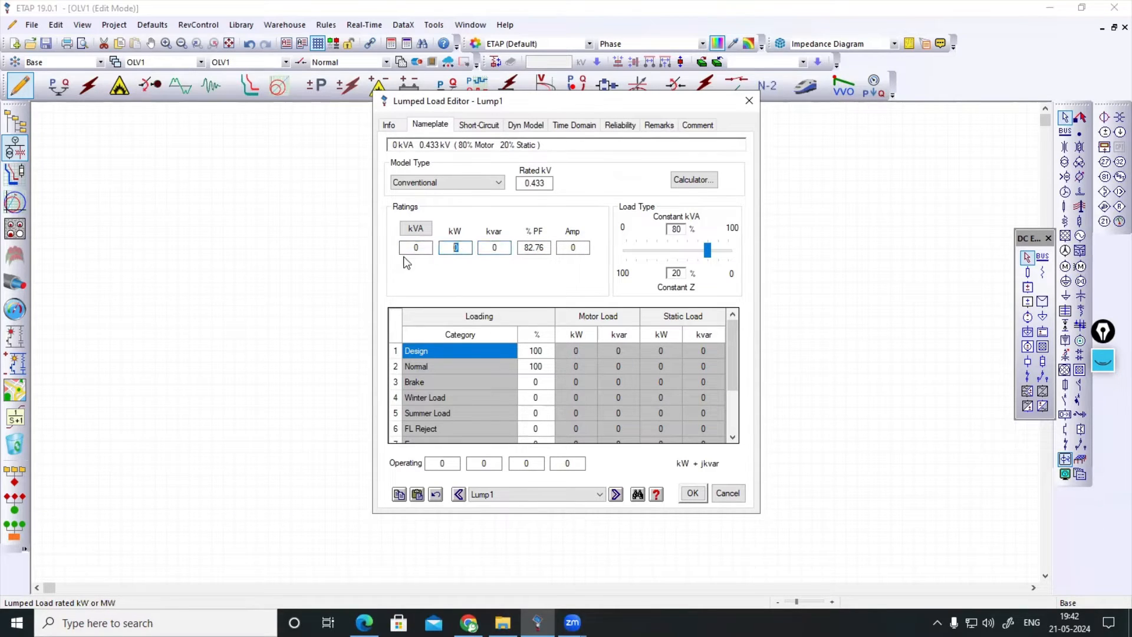
key(Tab)
key(Tab)
text(8)
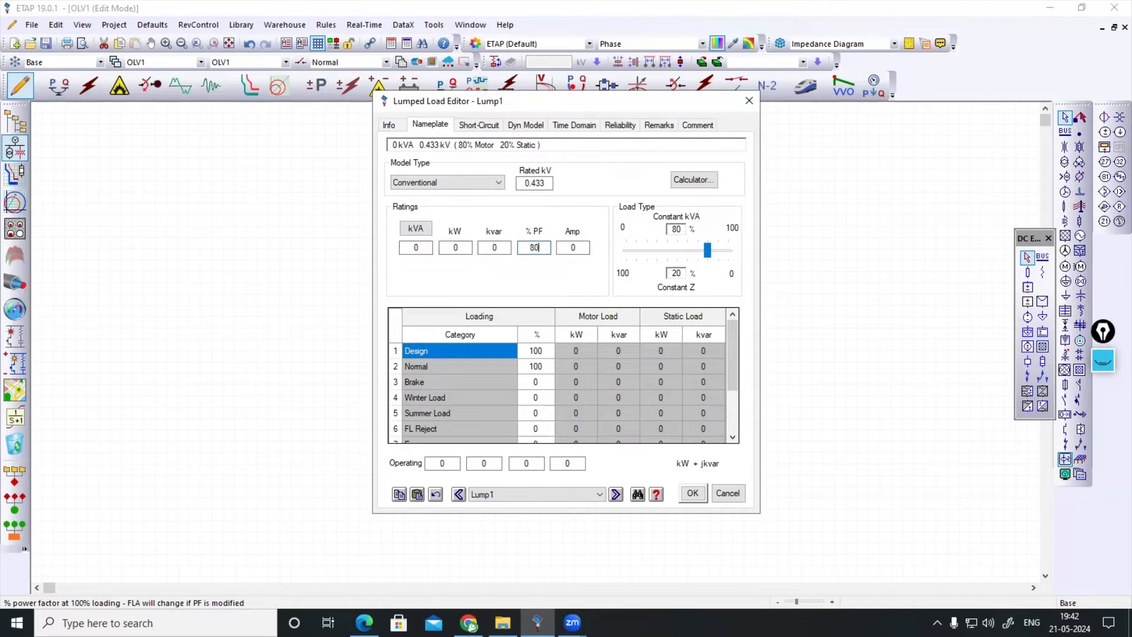
key(shift+Tab)
key(shift+Tab)
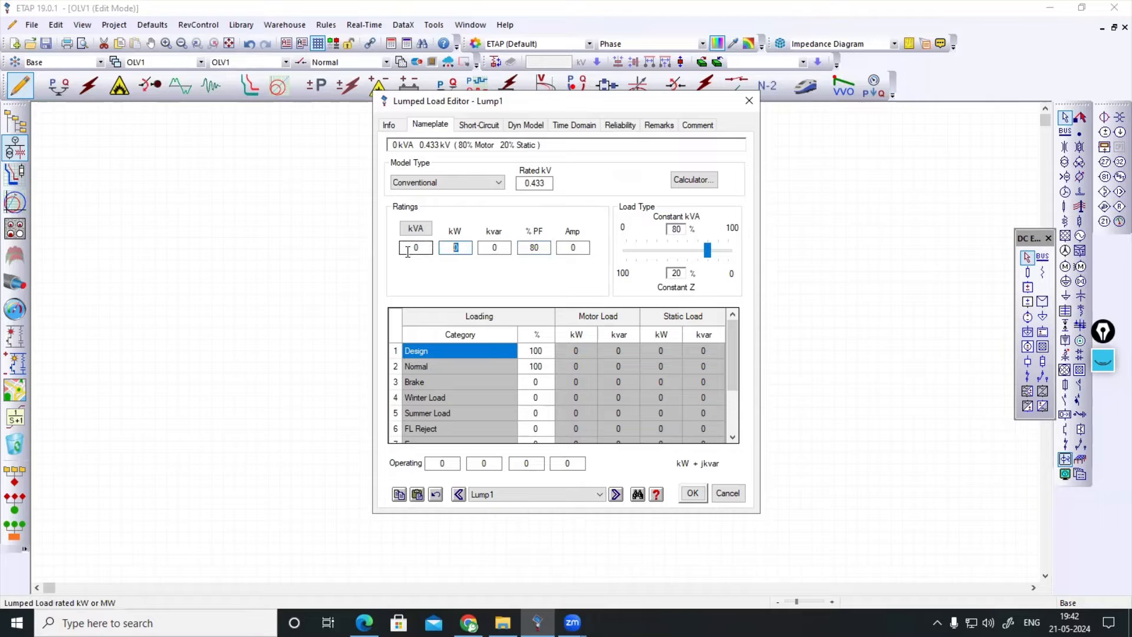
- Enter 20 kW as LOAD 1's active power from the zeroed ratings and set the power factor to 80%
click(493, 247)
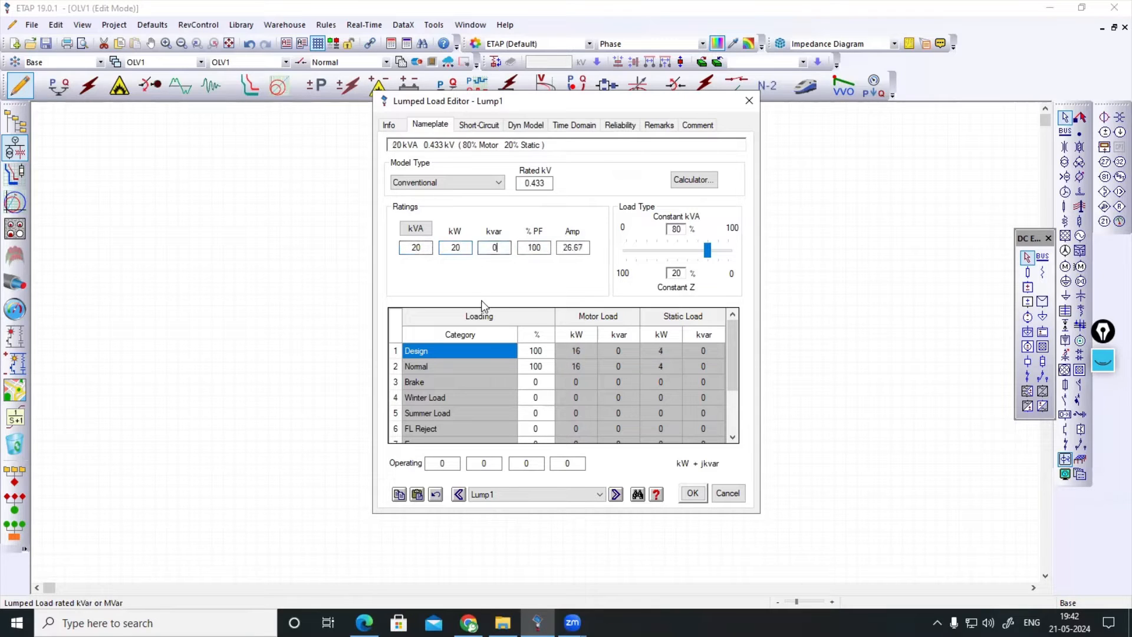
key(Tab)
key(Tab)
click(546, 247)
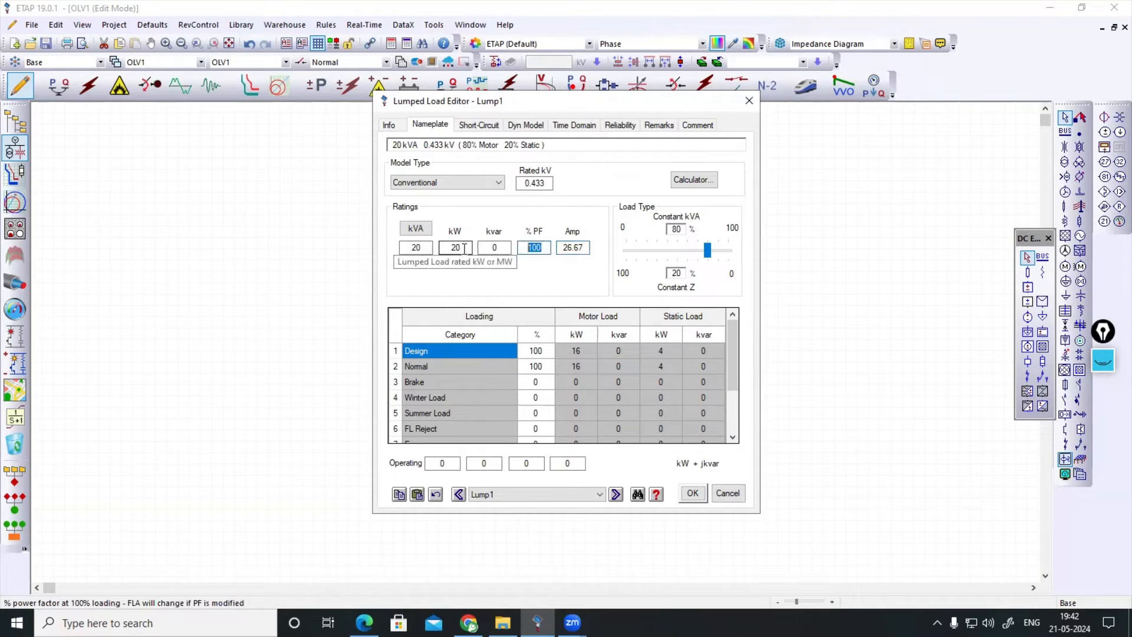
text(80)
click(507, 248)
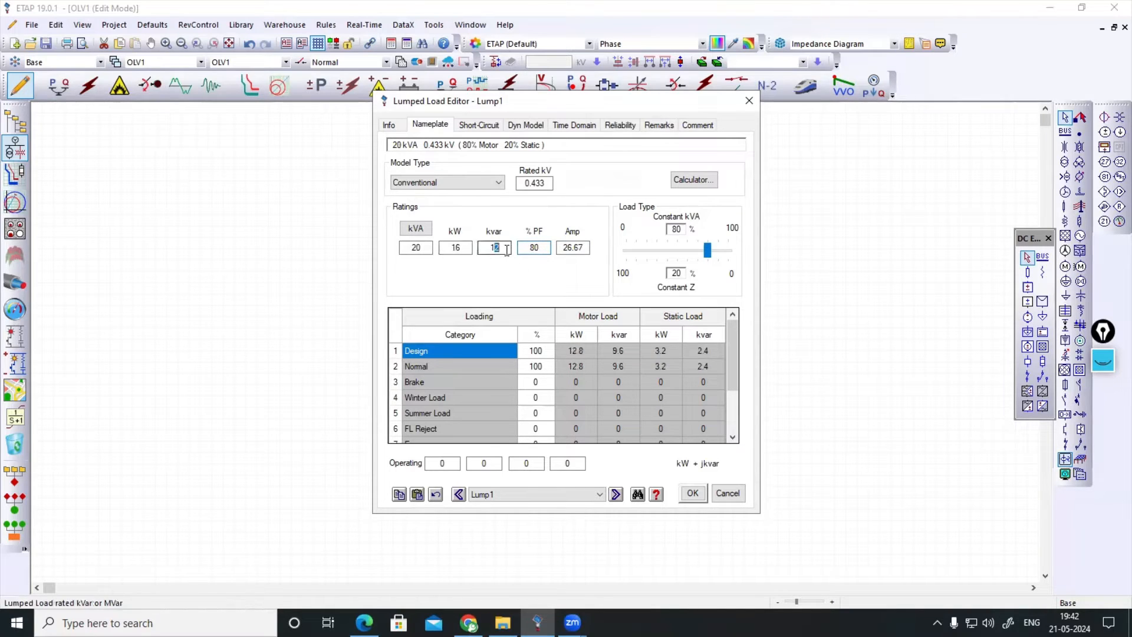
- Try overriding only LOAD 1's active power with 20 kW
double_click(457, 250)
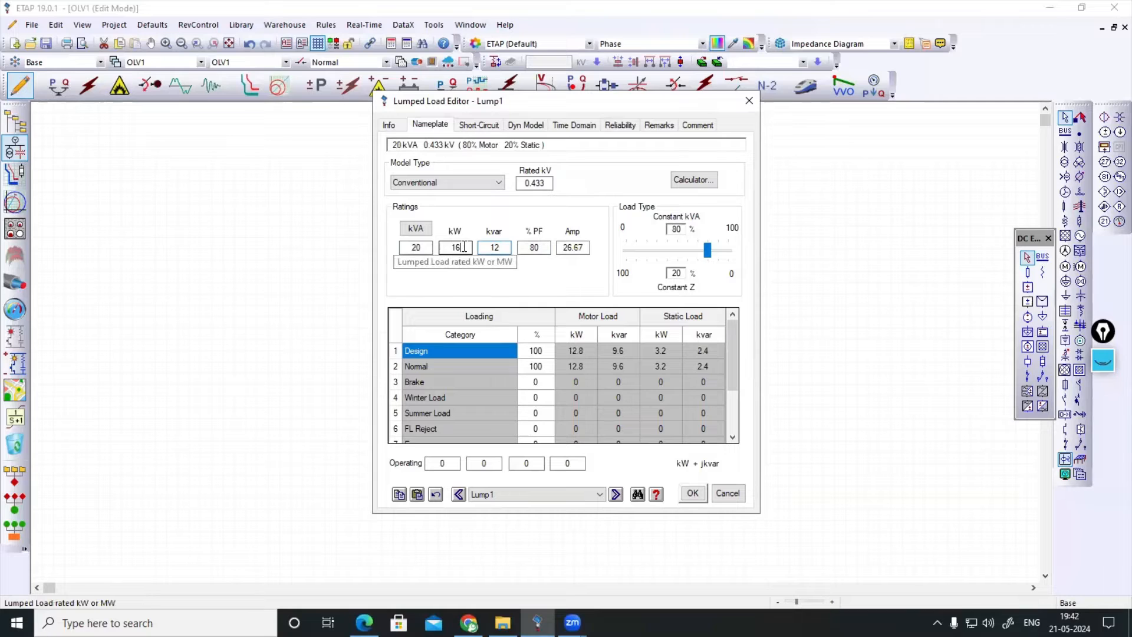
text(20)
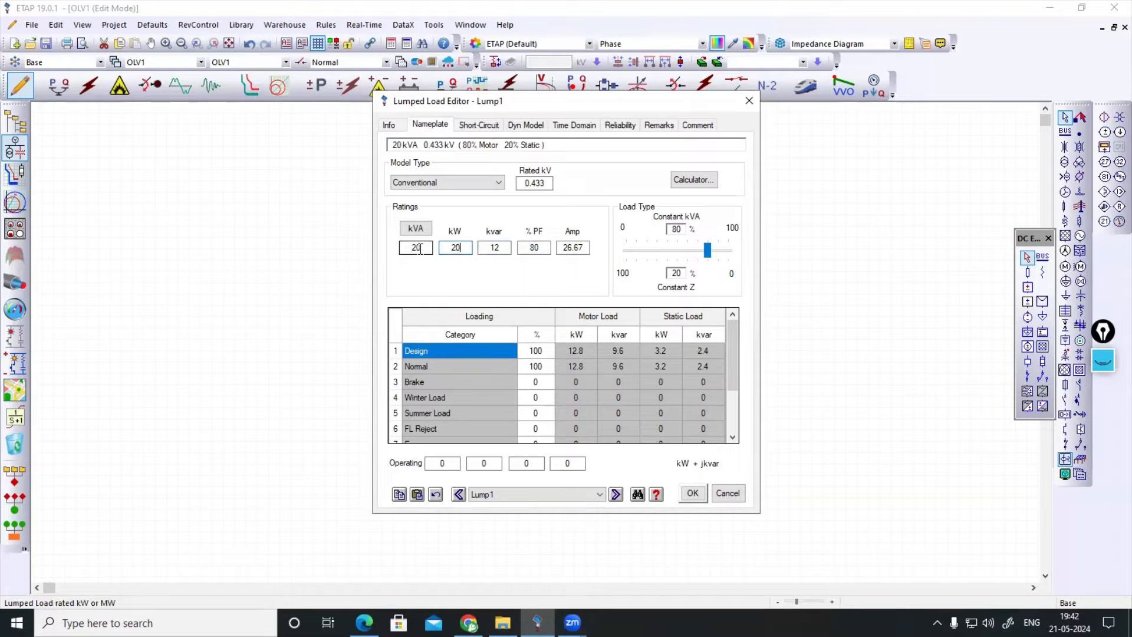
key(Tab)
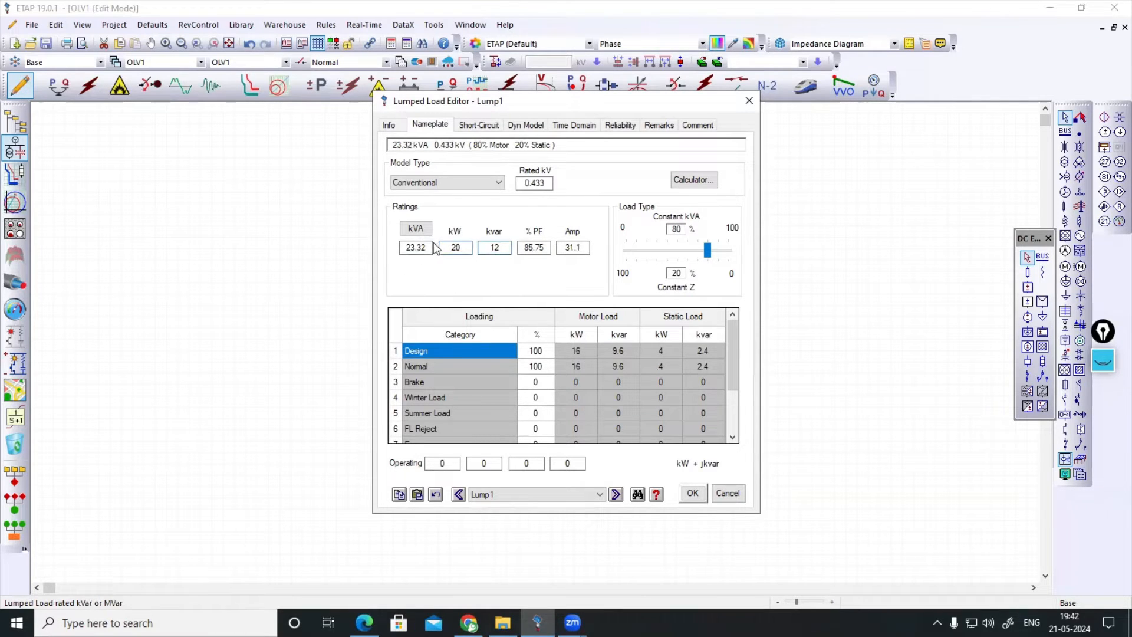
click(506, 250)
- Set LOAD 1's rating to 20 kVA with an 80% power factor
double_click(415, 247)
text(20)
click(549, 249)
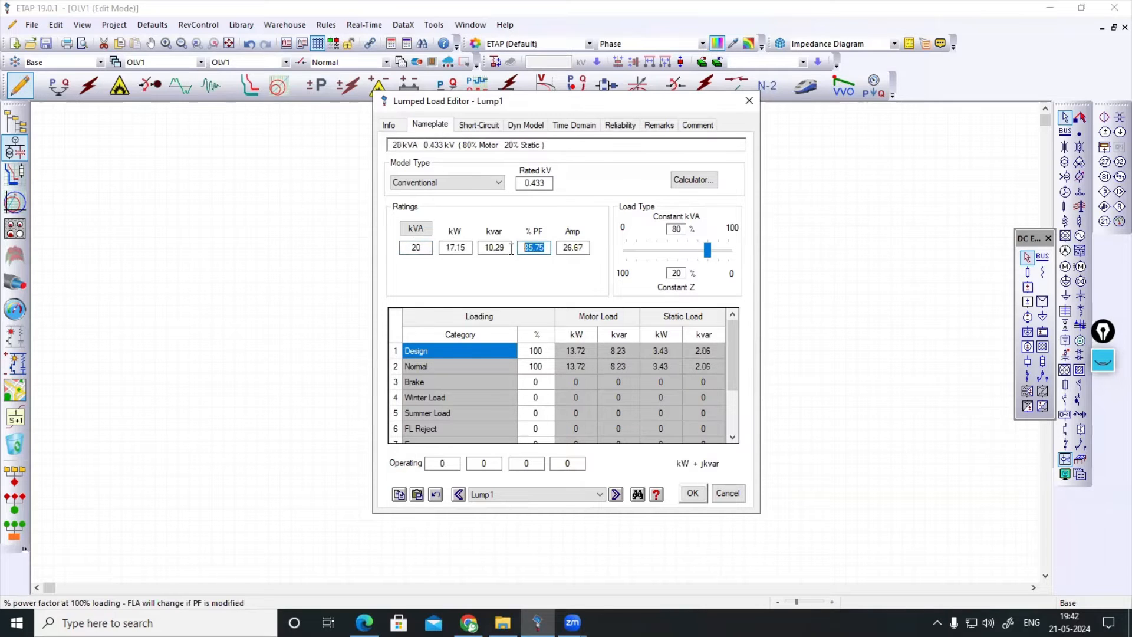
text(80)
click(428, 248)
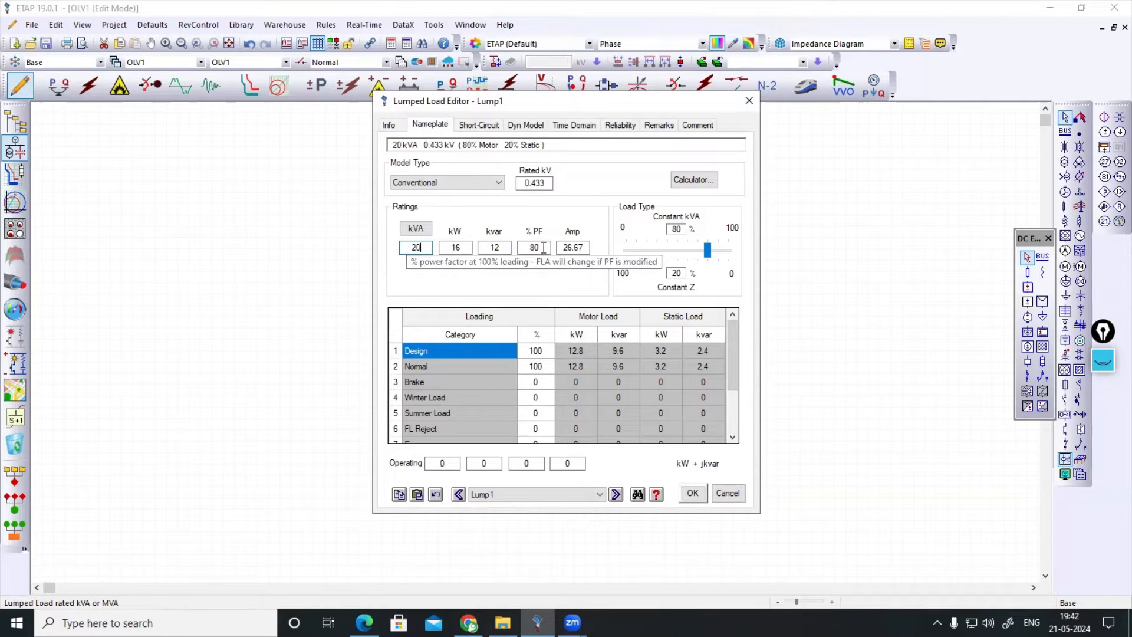
- Check LOAD 1's rated current and short-circuit data, and accept the load settings
click(587, 247)
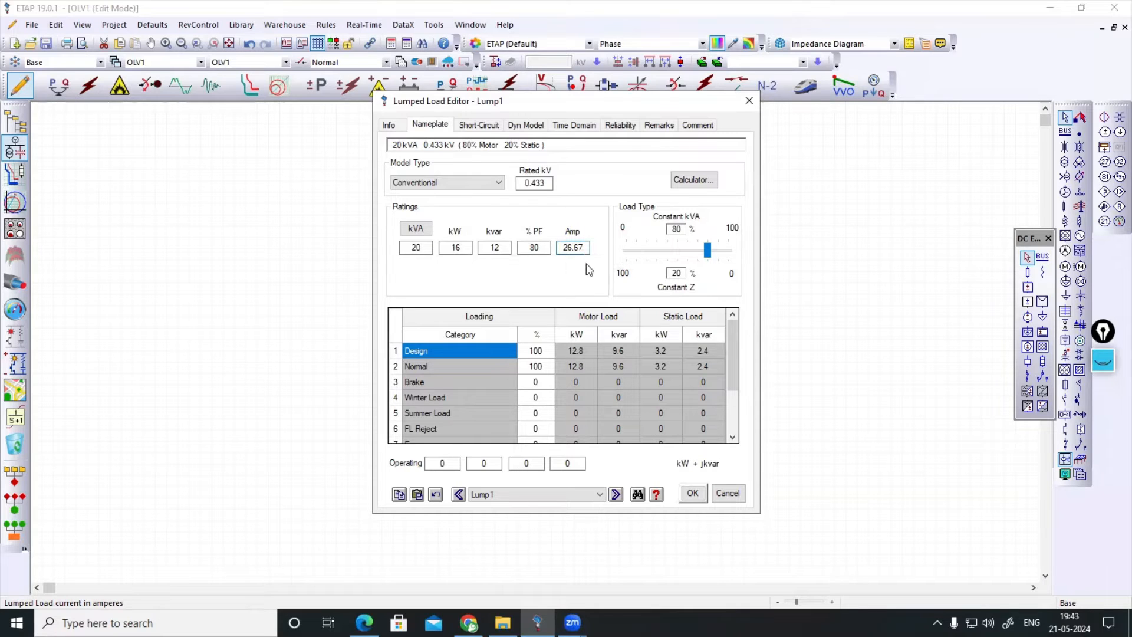
drag(583, 247, 560, 248)
click(583, 249)
click(475, 126)
click(439, 127)
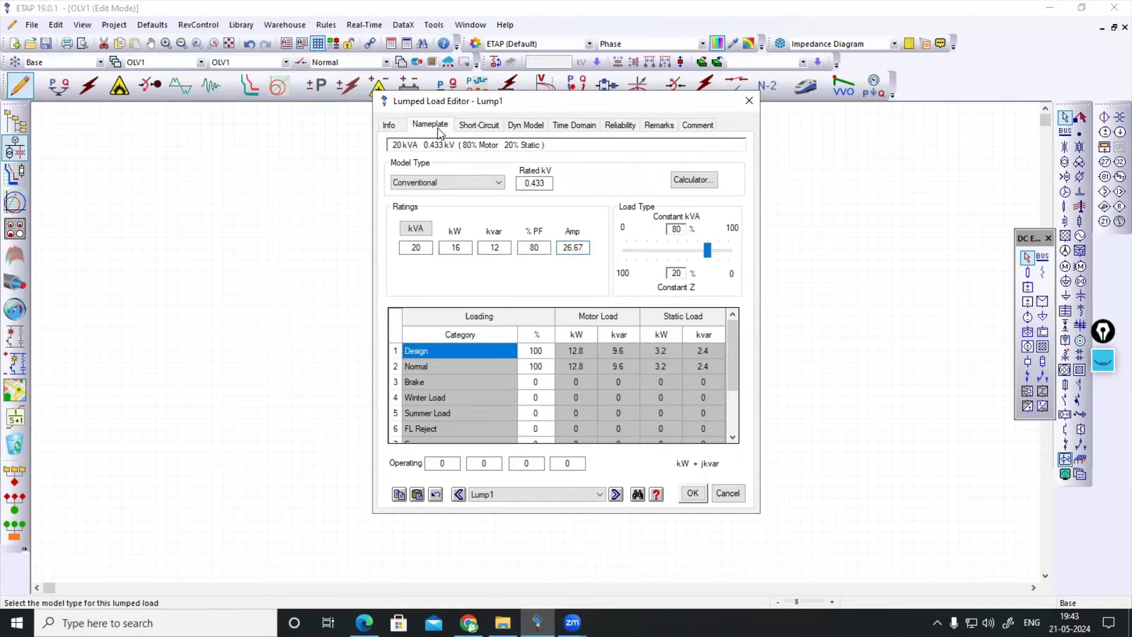
click(698, 497)
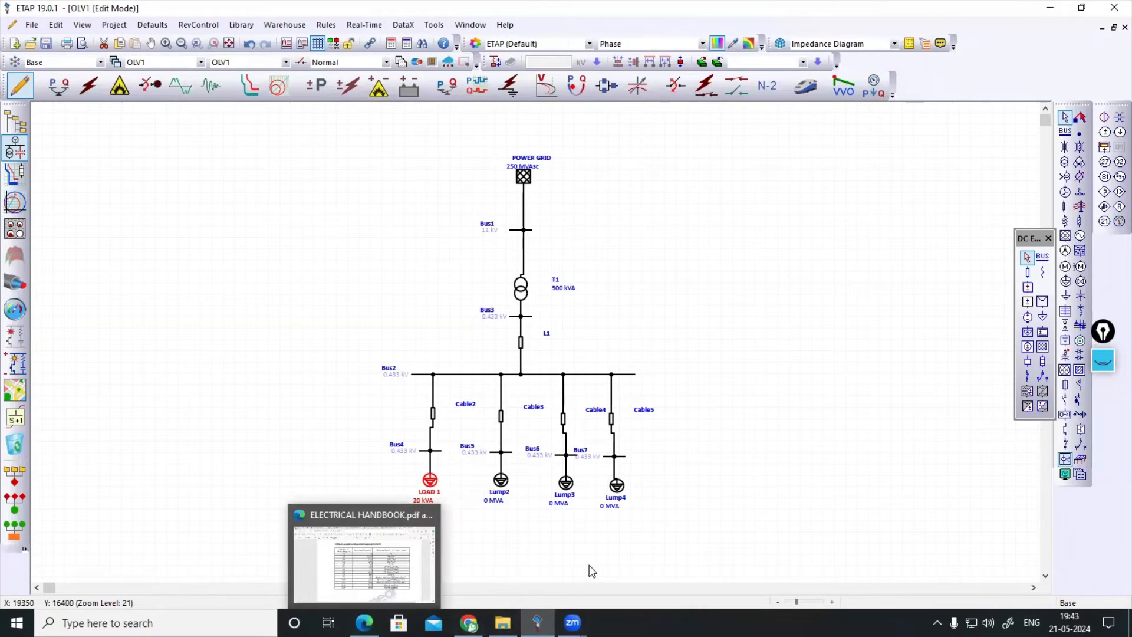
- Switch to Calculator and multiply the load current of 26.6 by a factor of 1.2
key(super)
text(CAL)
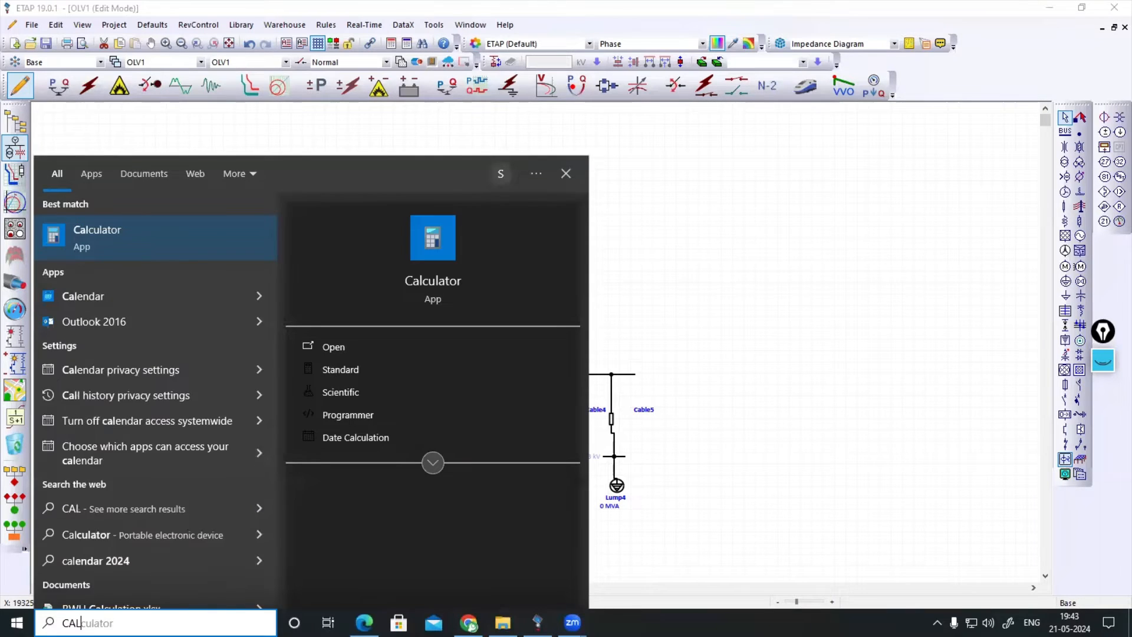
key(Return)
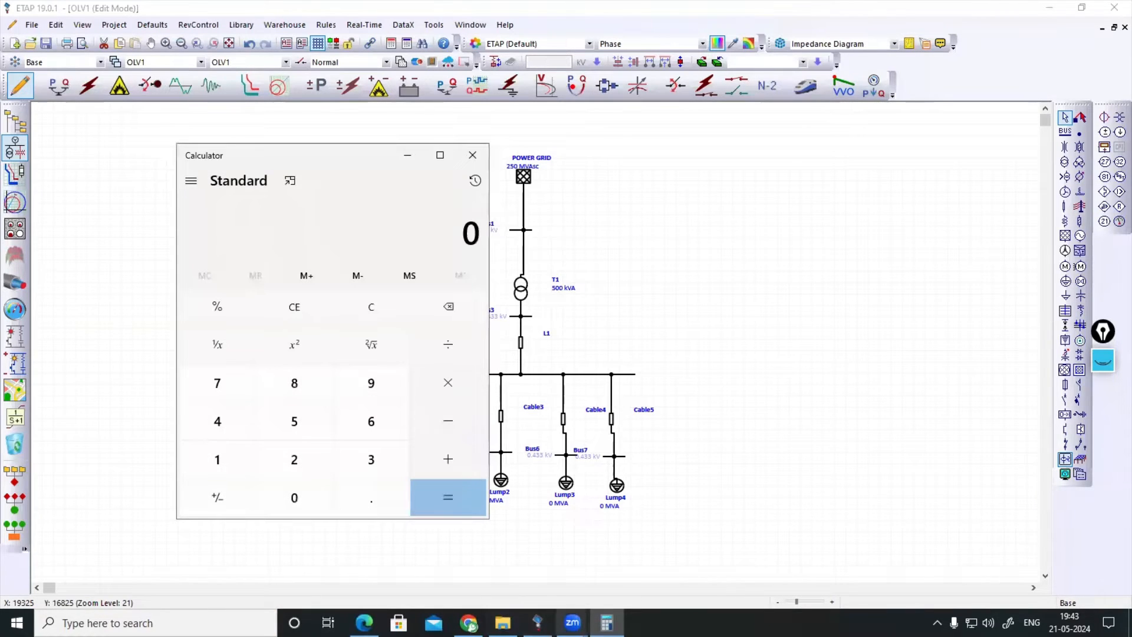
click(205, 605)
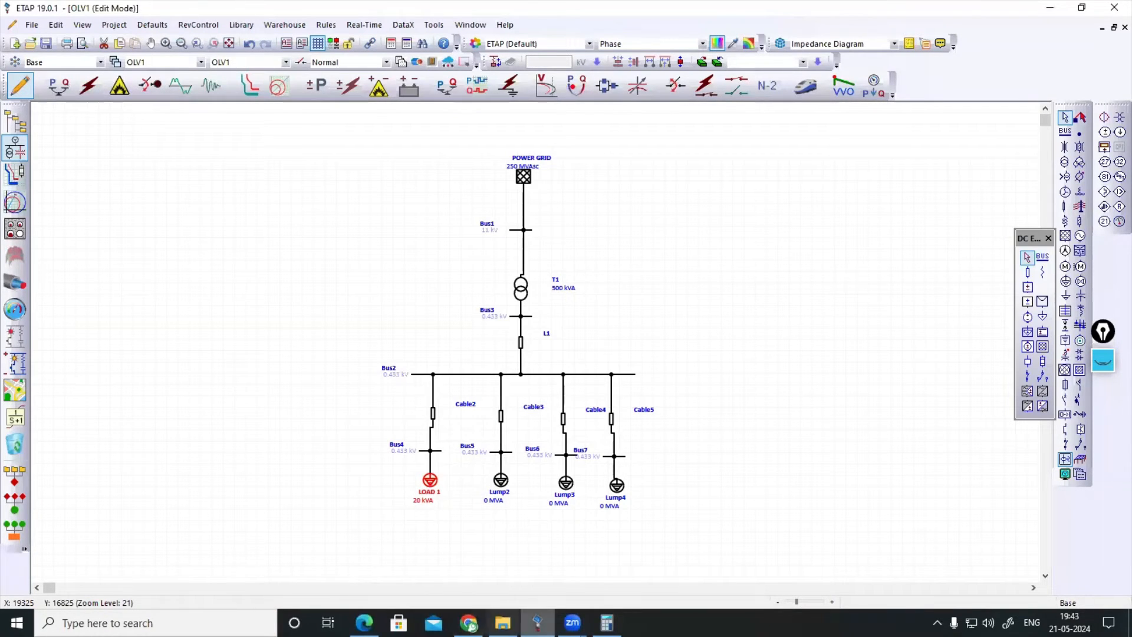
click(606, 623)
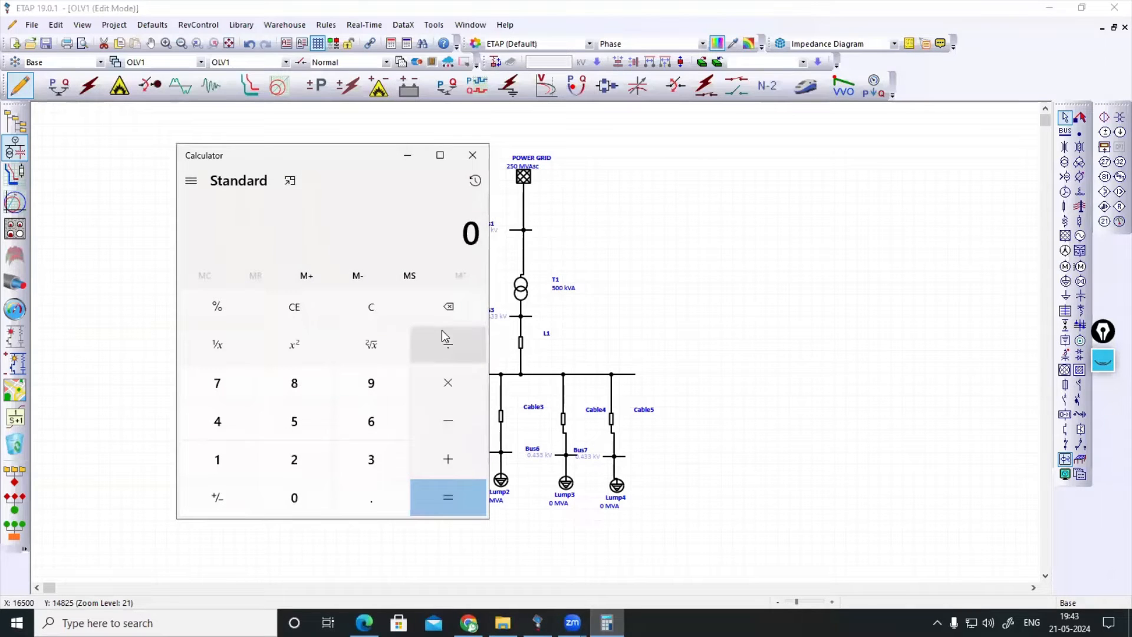
text(26.6)
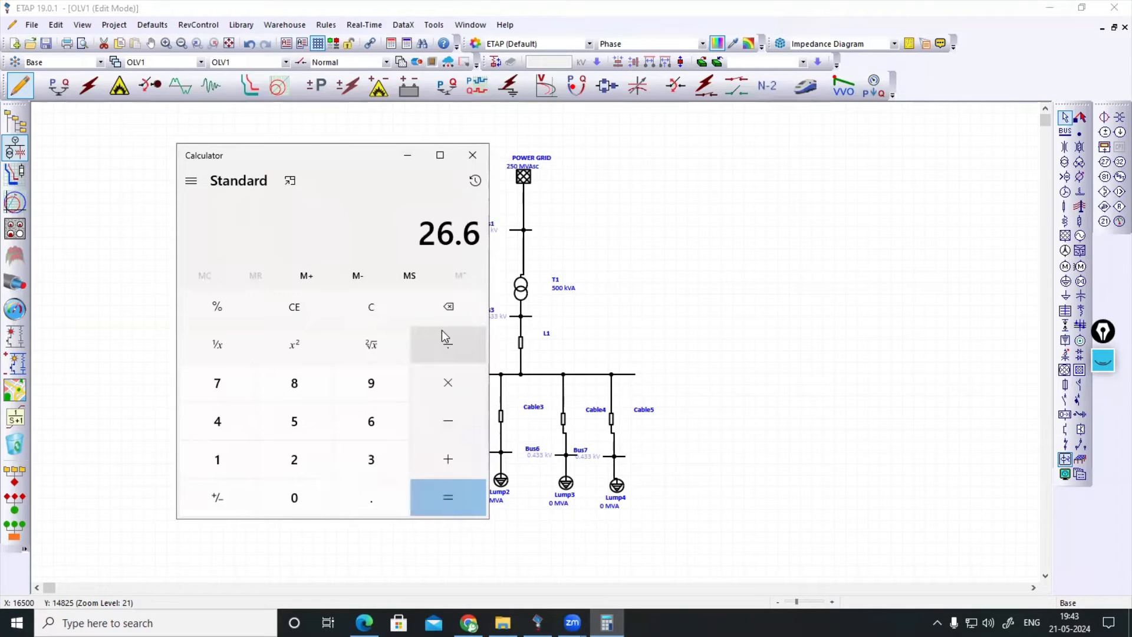
text(*1.2=)
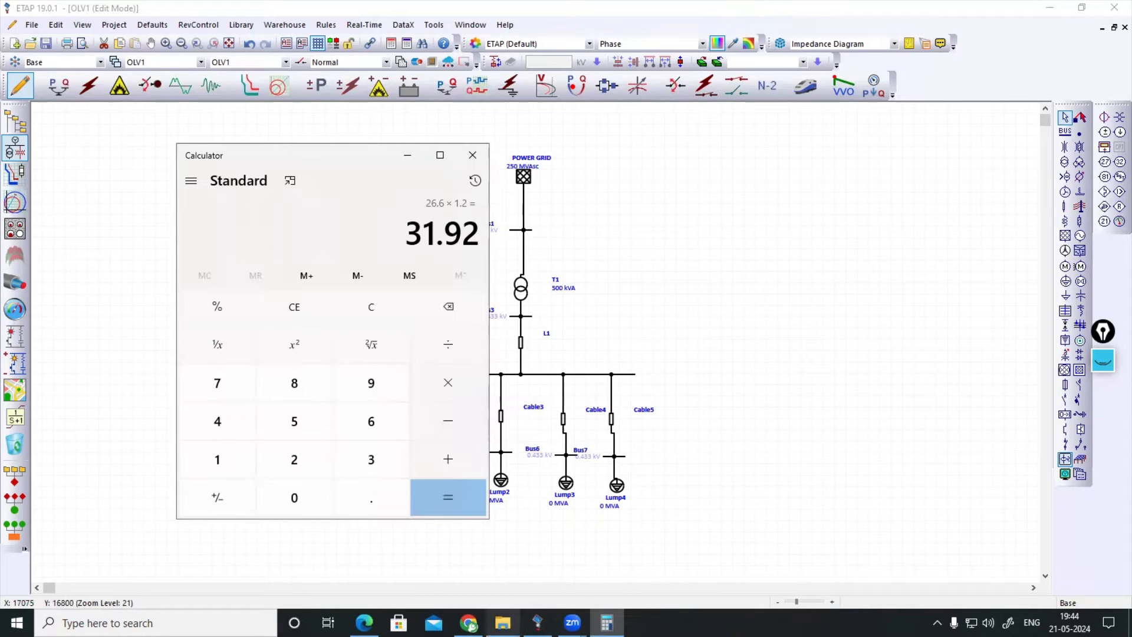
- Switch to the ELECTRICAL HANDBOOK PDF in the browser and find the current rating table for AYFY cables
mouse_move(363, 622)
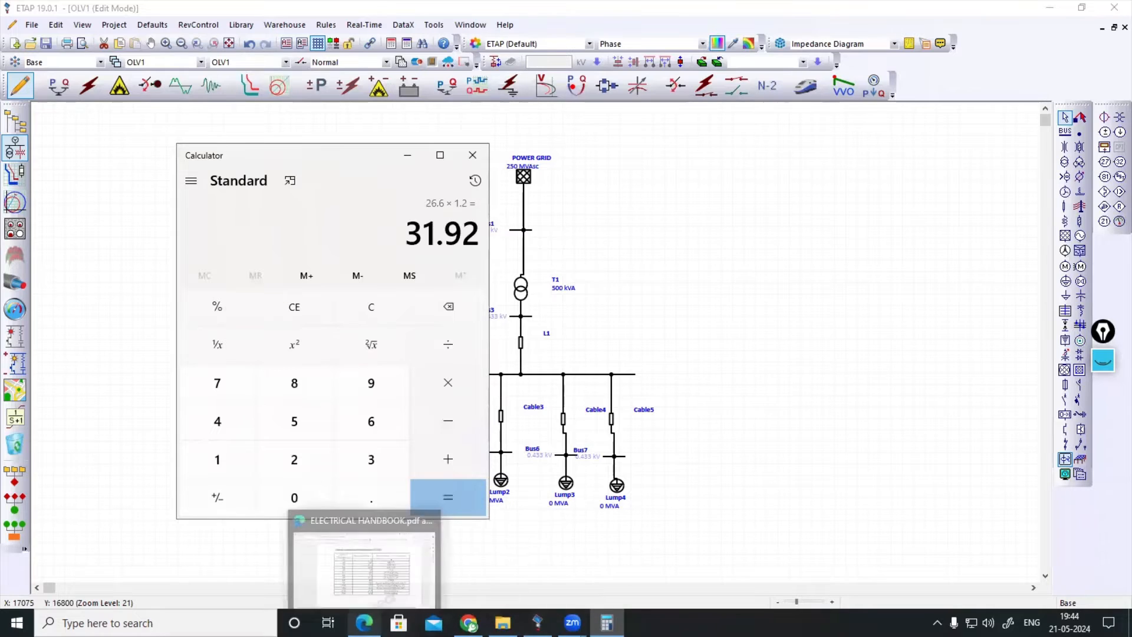
click(358, 574)
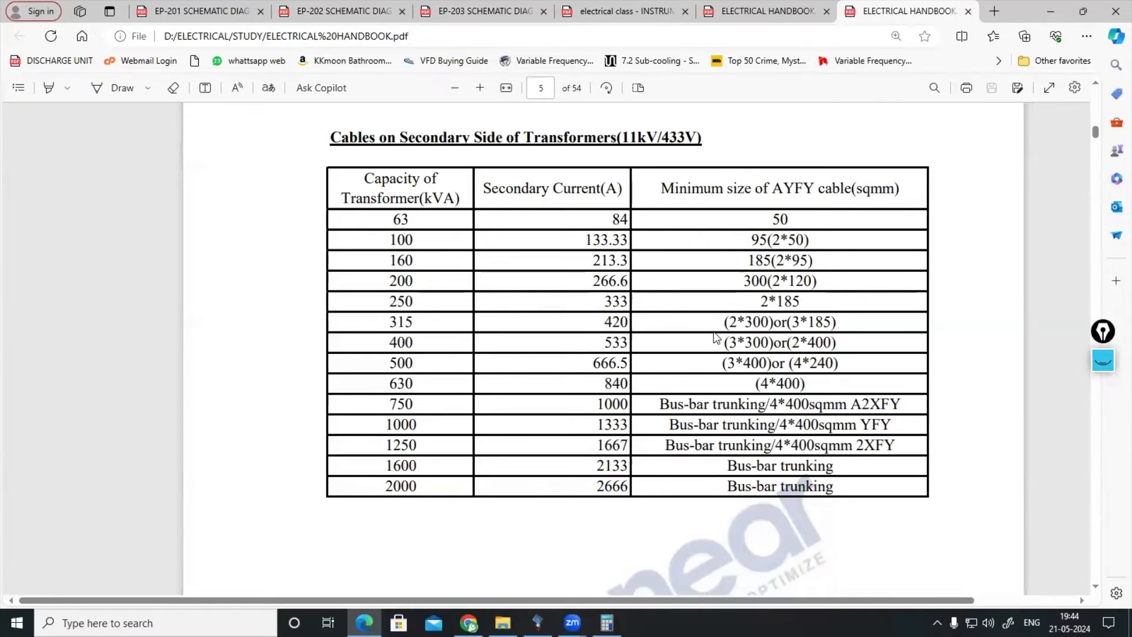
scroll(713, 332, down, 10)
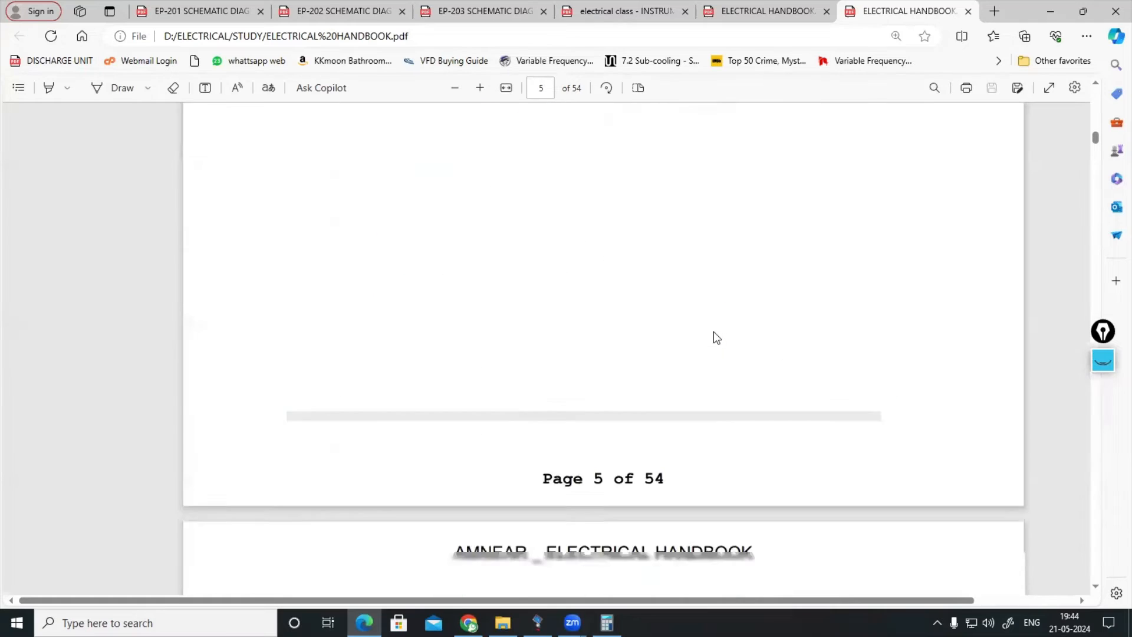
scroll(714, 336, up, 15)
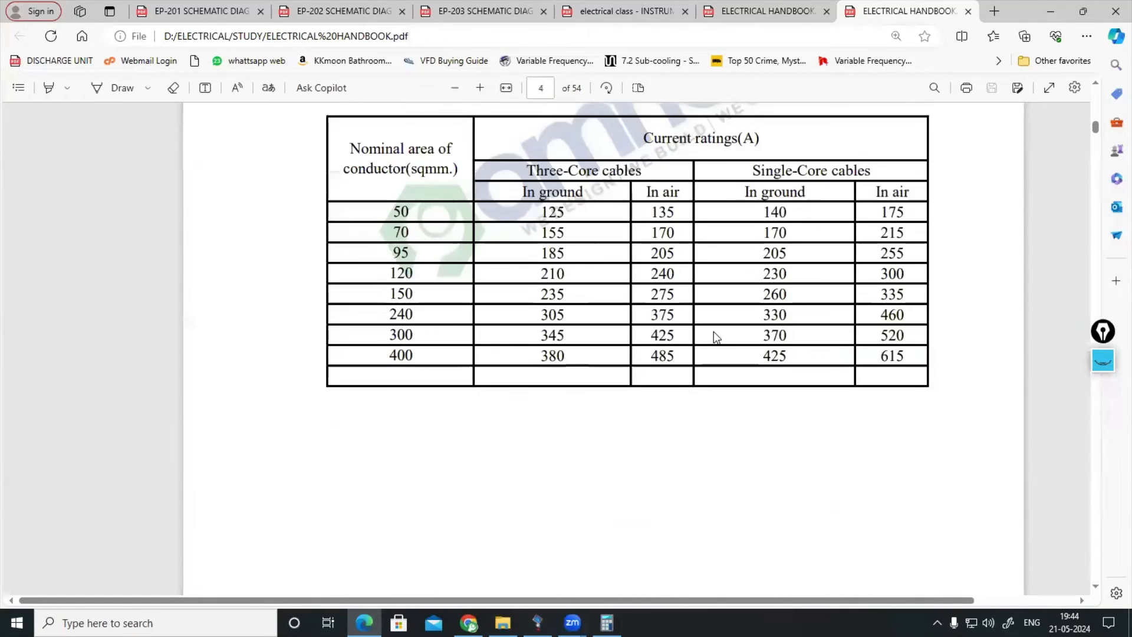
scroll(713, 333, down, 15)
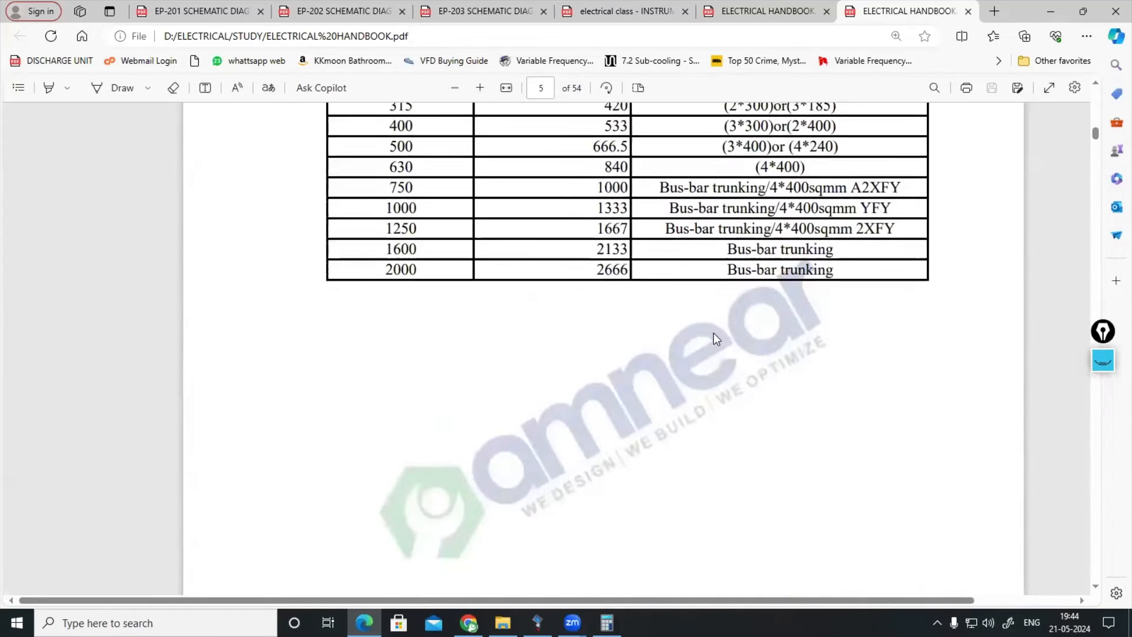
scroll(713, 335, down, 5)
scroll(713, 335, up, 15)
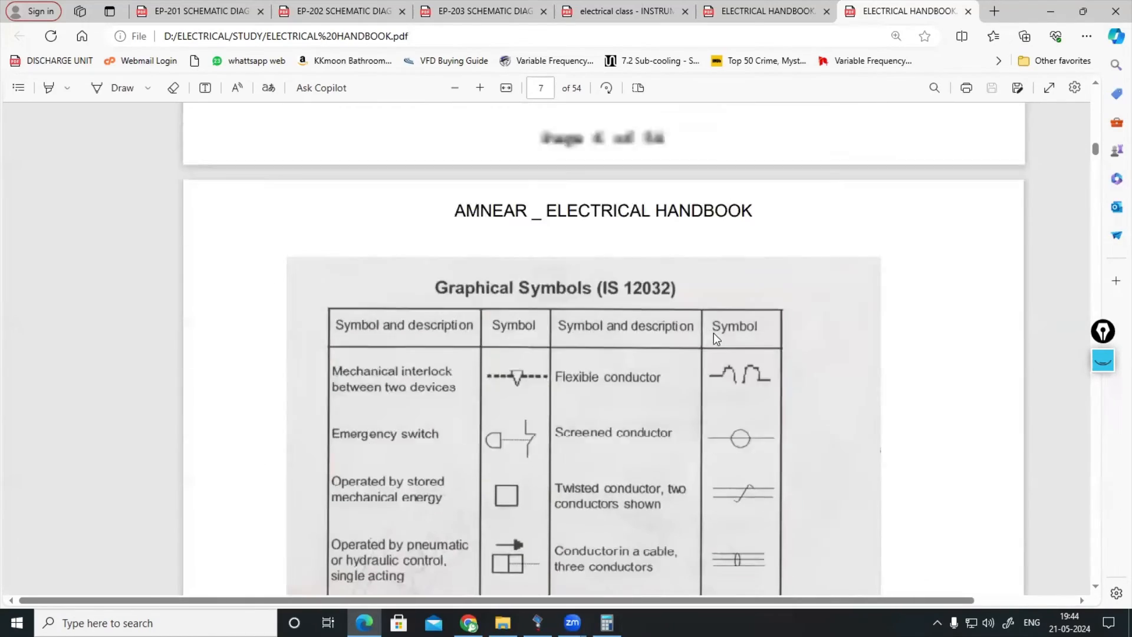
scroll(713, 339, up, 15)
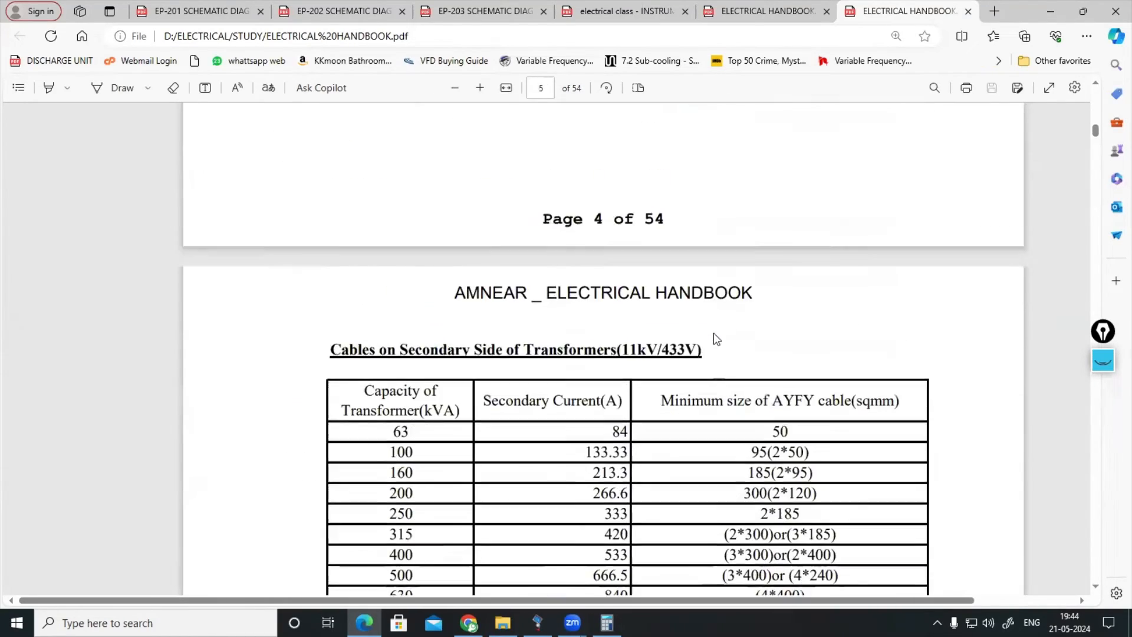
scroll(713, 333, down, 8)
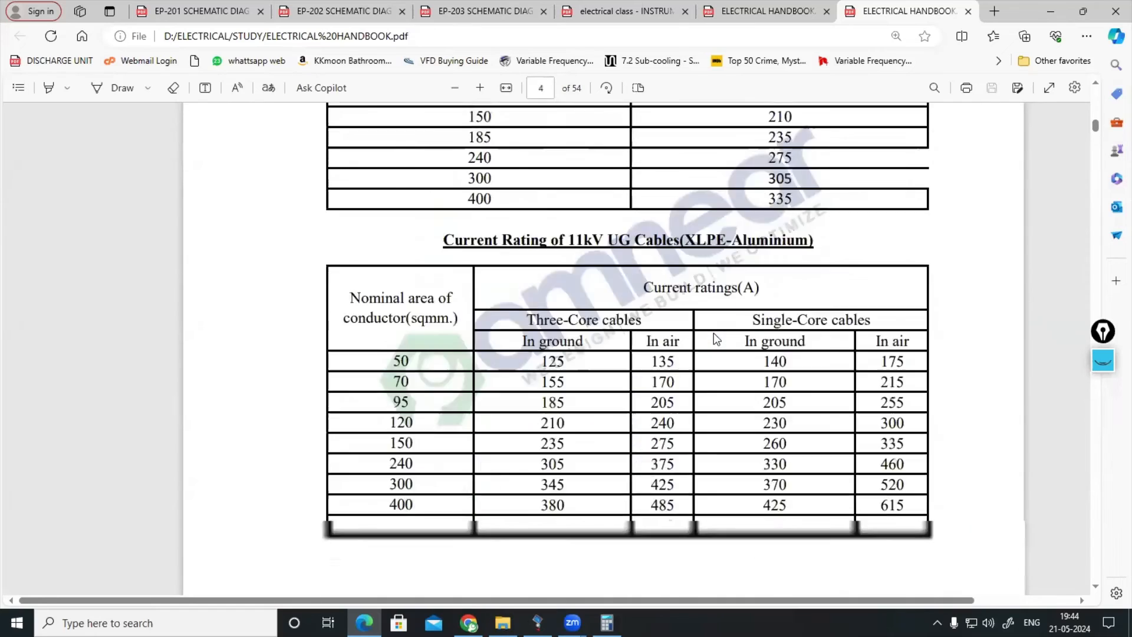
scroll(713, 333, up, 4)
scroll(715, 336, up, 10)
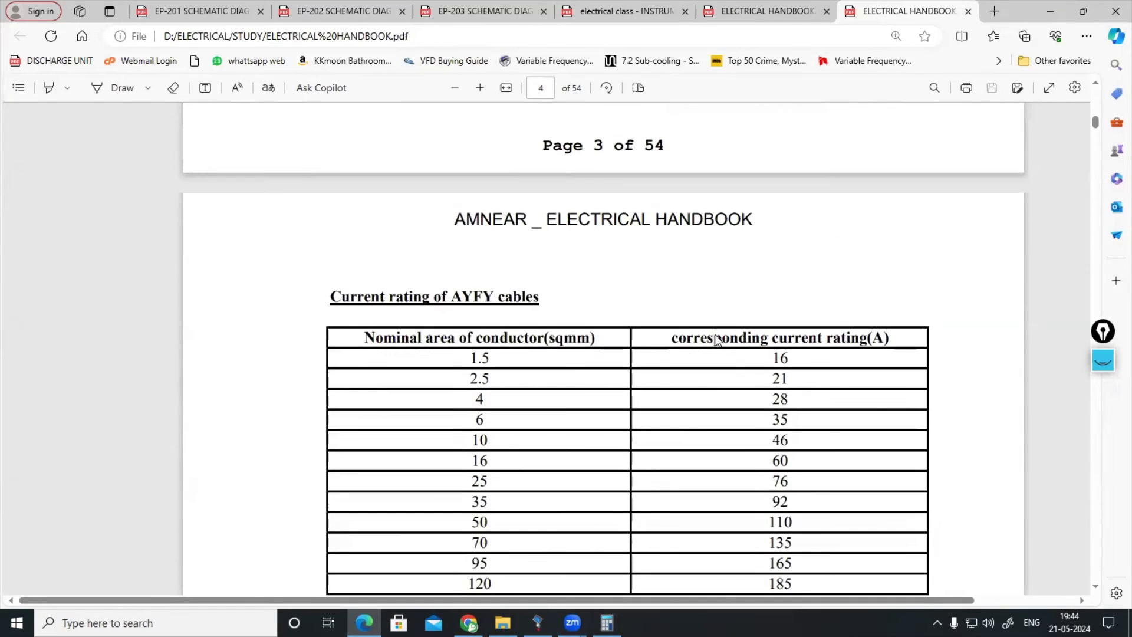
scroll(714, 336, down, 2)
scroll(466, 236, up, 2)
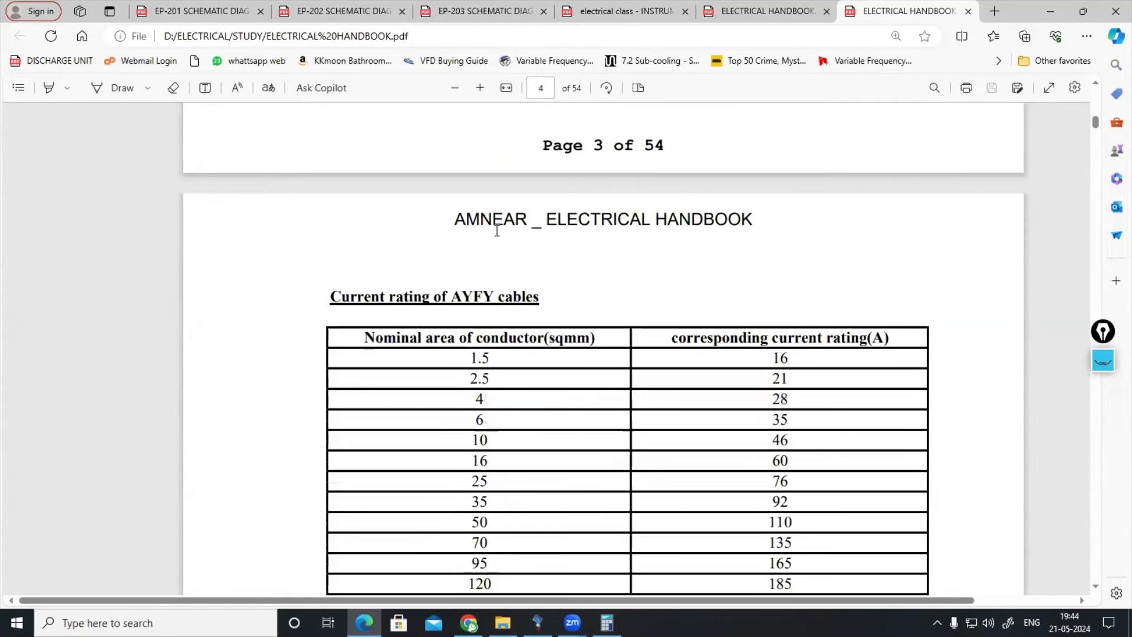
scroll(485, 246, down, 4)
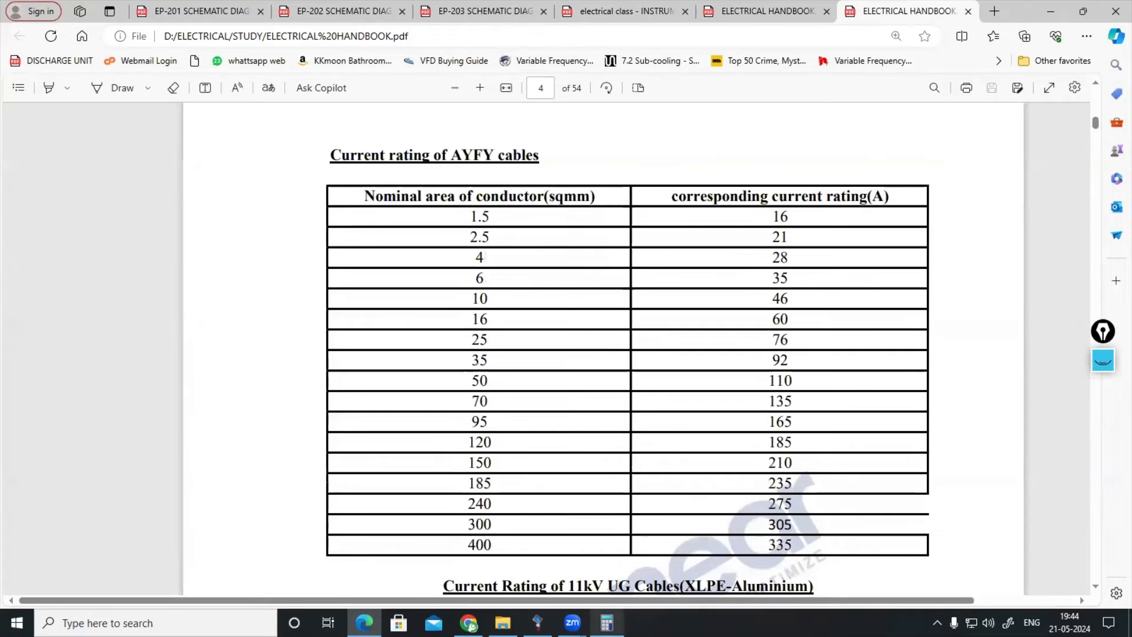
- Compare the calculated current with the AYFY cable ratings and look up the matching conductor size
click(606, 622)
click(407, 155)
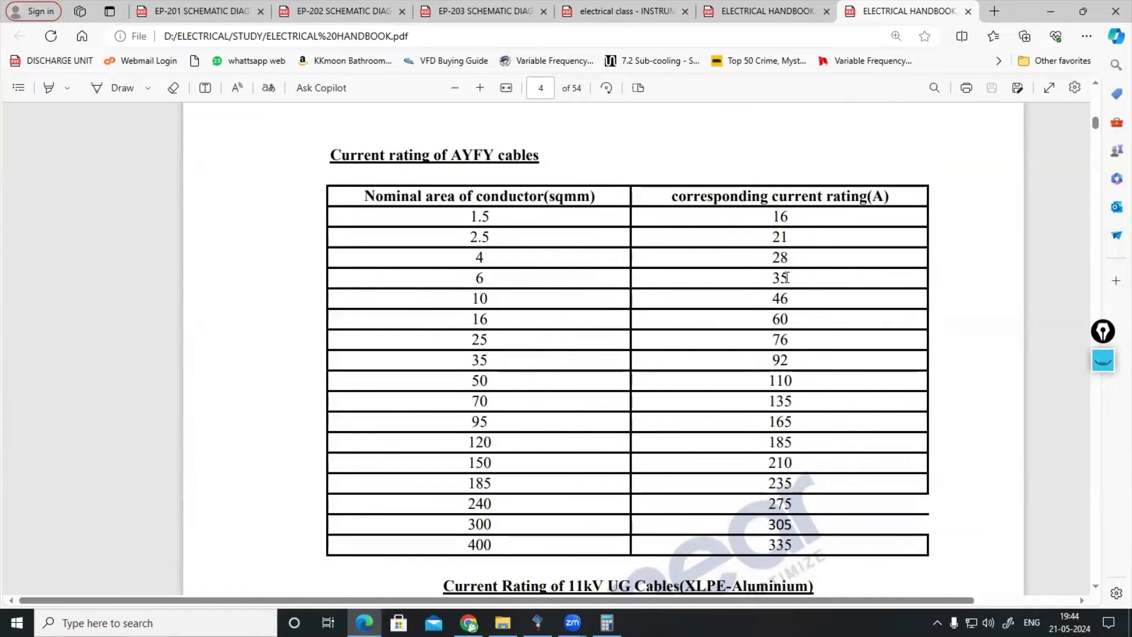
double_click(787, 278)
click(455, 283)
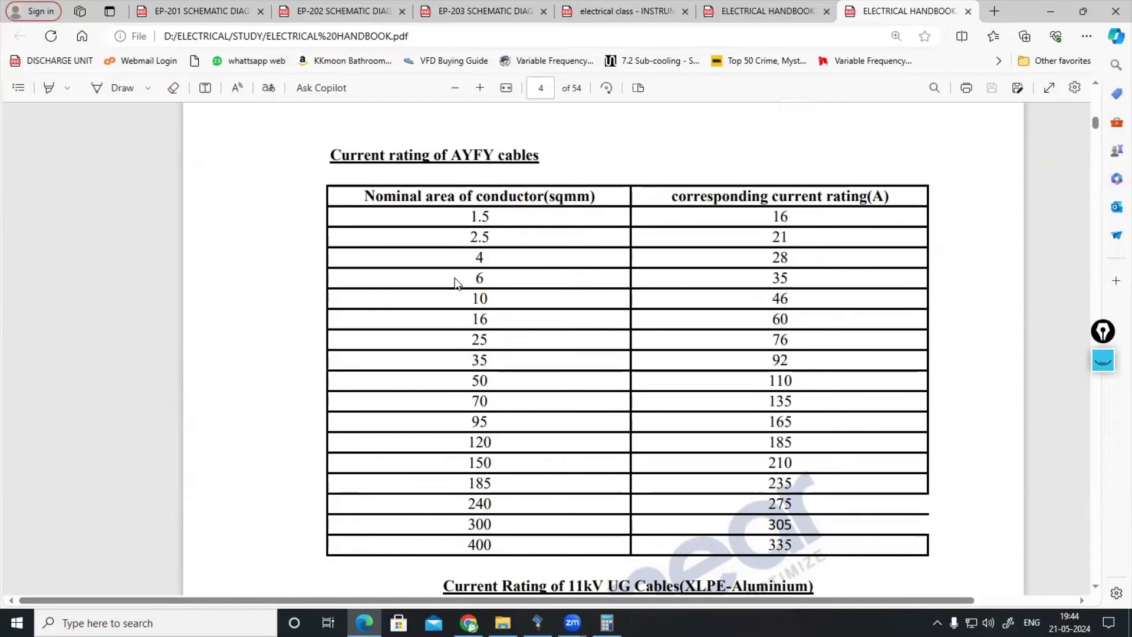
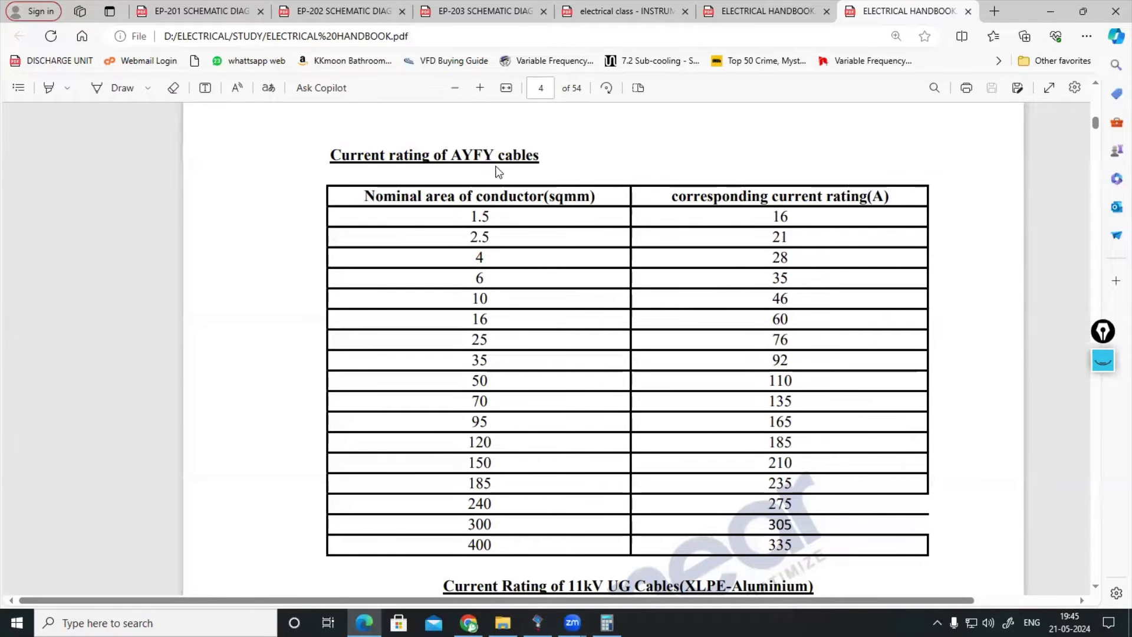
- Switch back to ETAP, rename Cable2 above LOAD 1 as L2 and set its length to 20 m
click(537, 622)
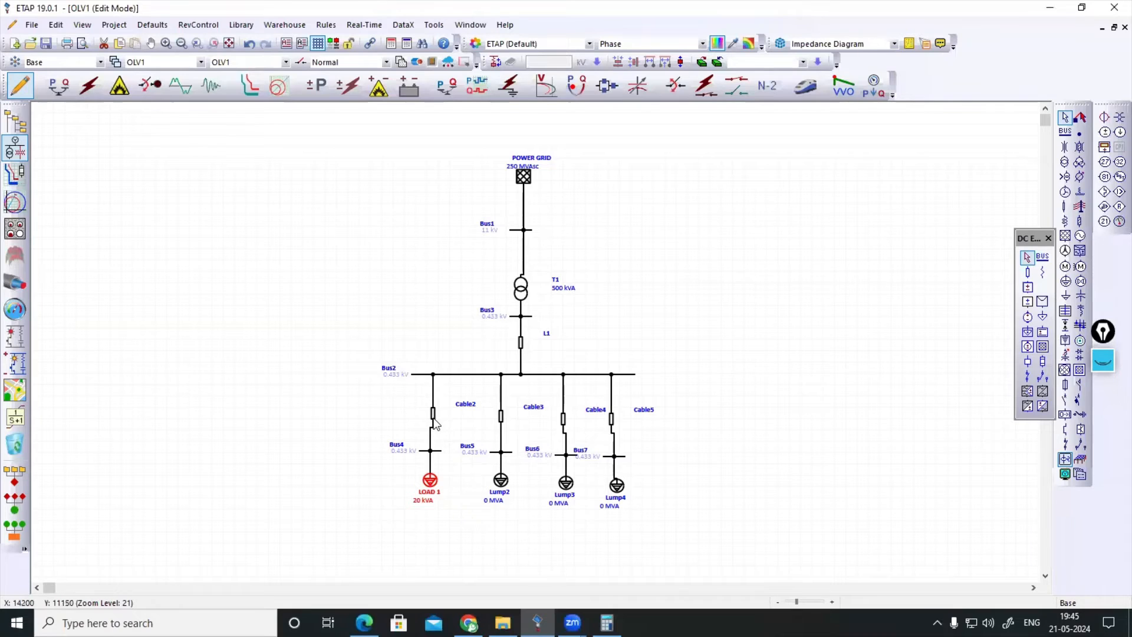
double_click(434, 416)
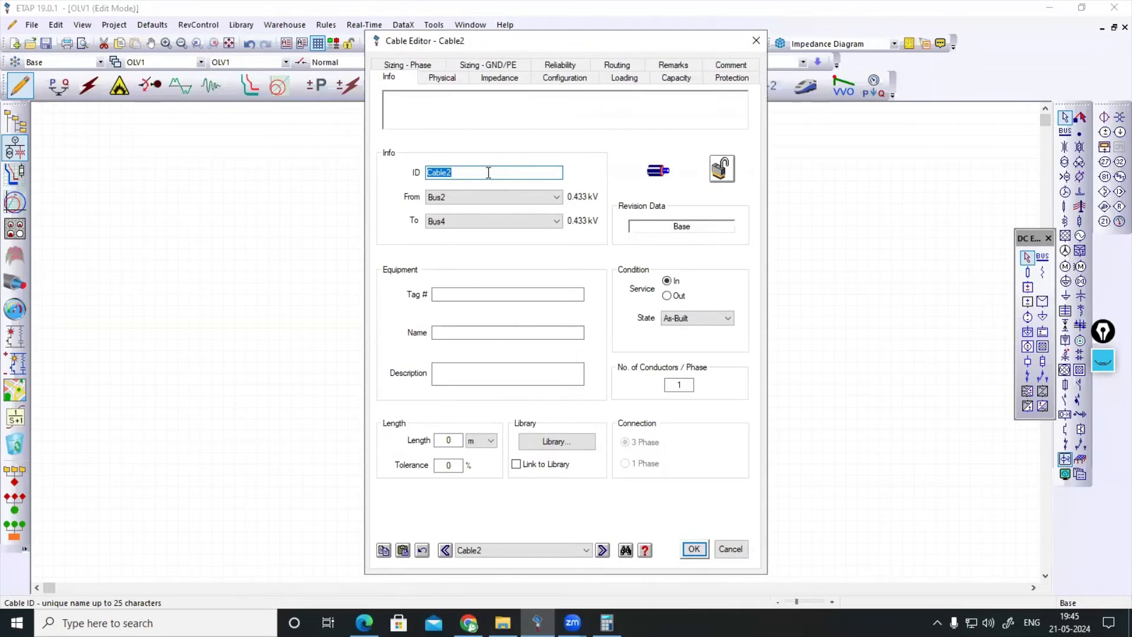
text(L)
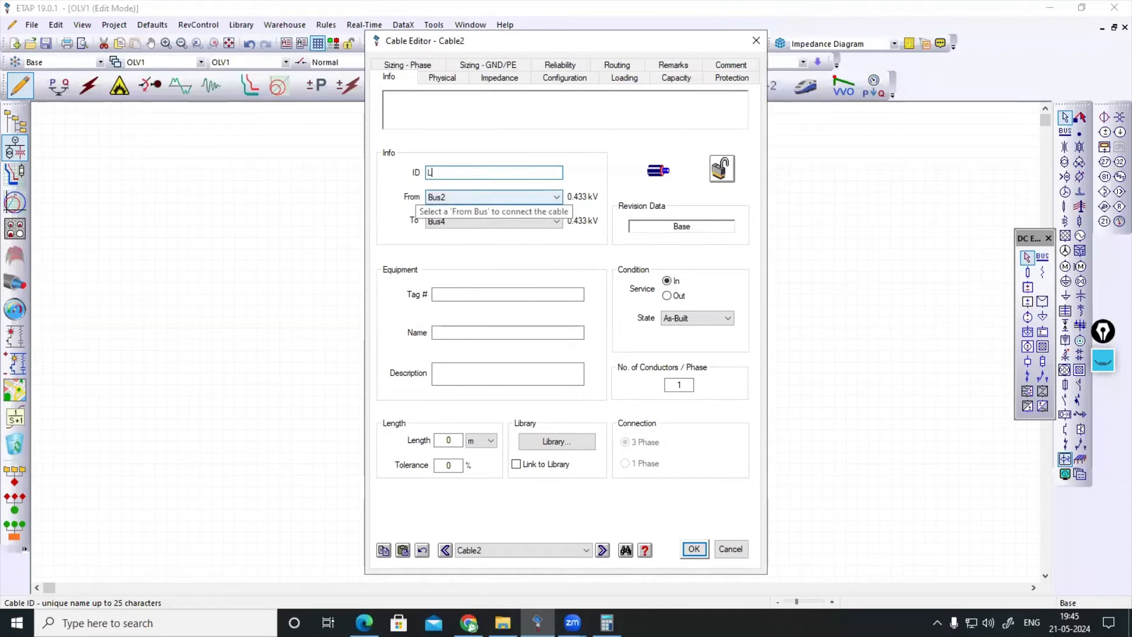
text(2)
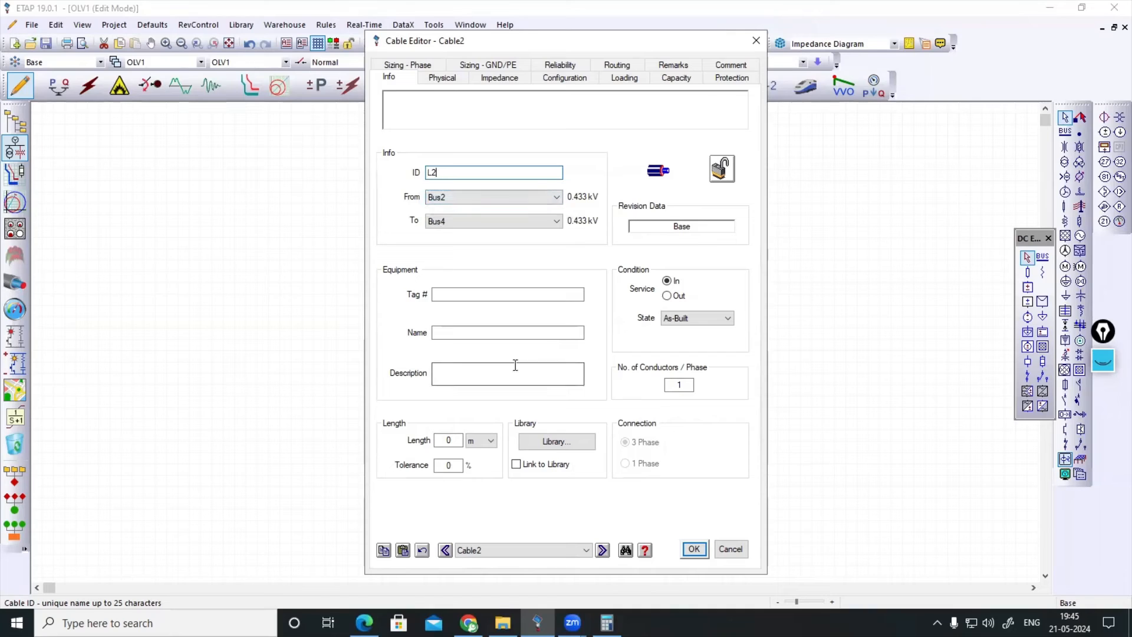
click(456, 441)
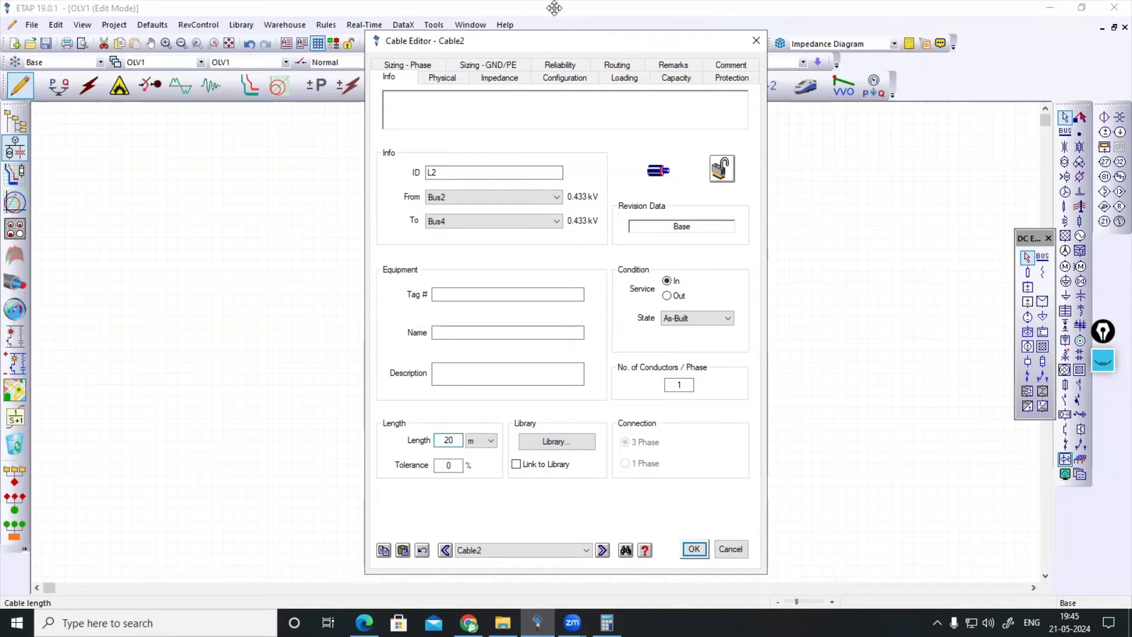
- Open the cable library for L2 and filter the conductor type to AL only
click(557, 445)
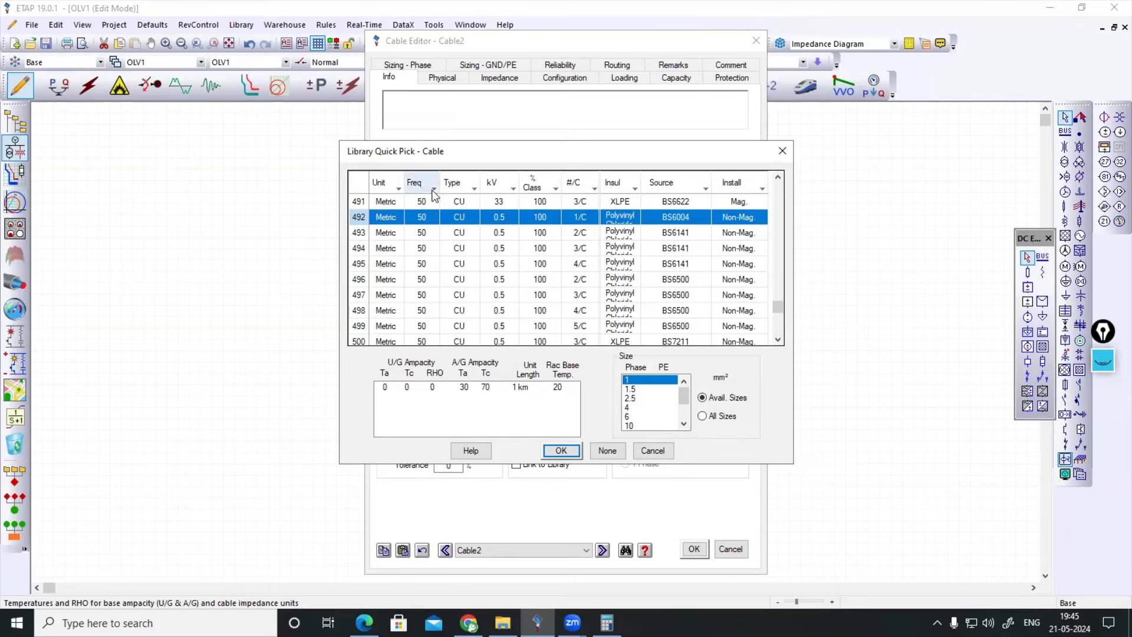
click(474, 186)
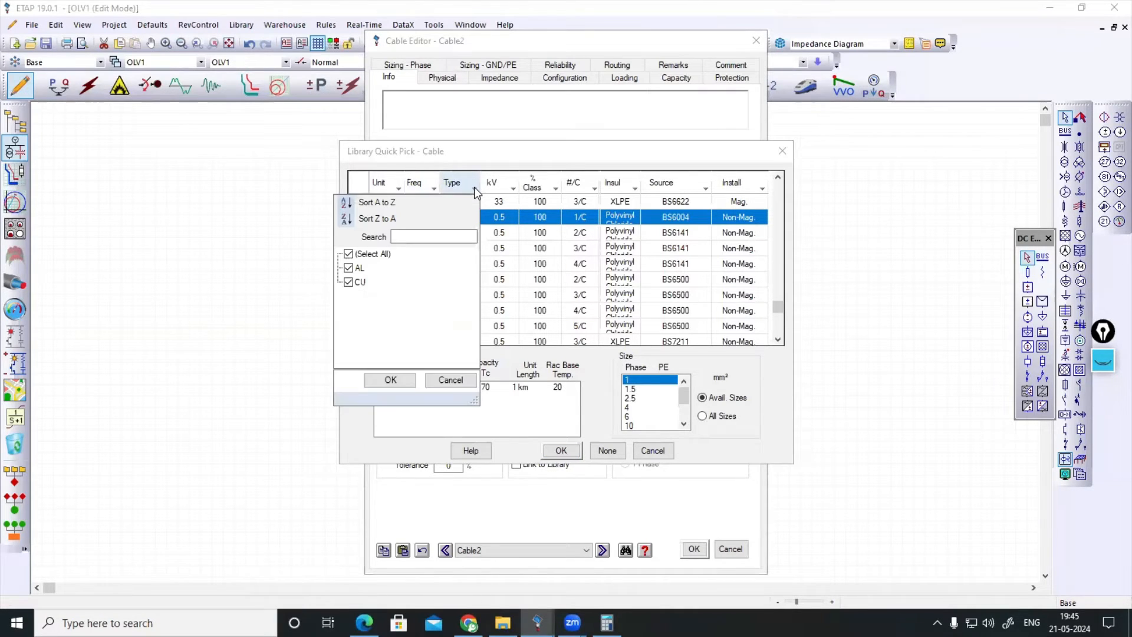
click(349, 281)
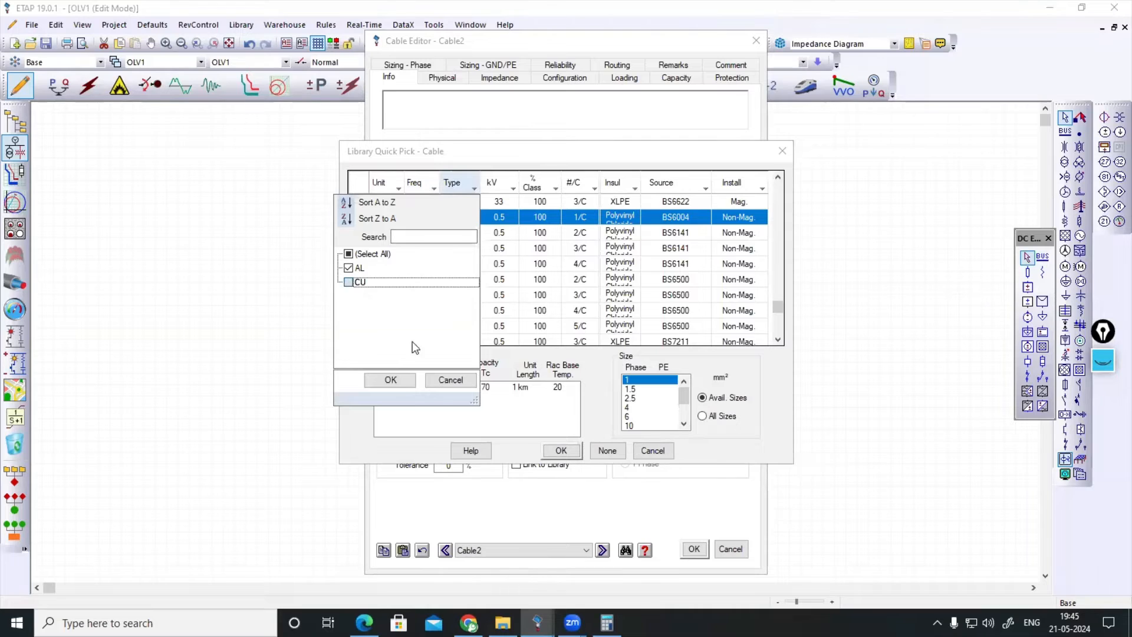
click(390, 380)
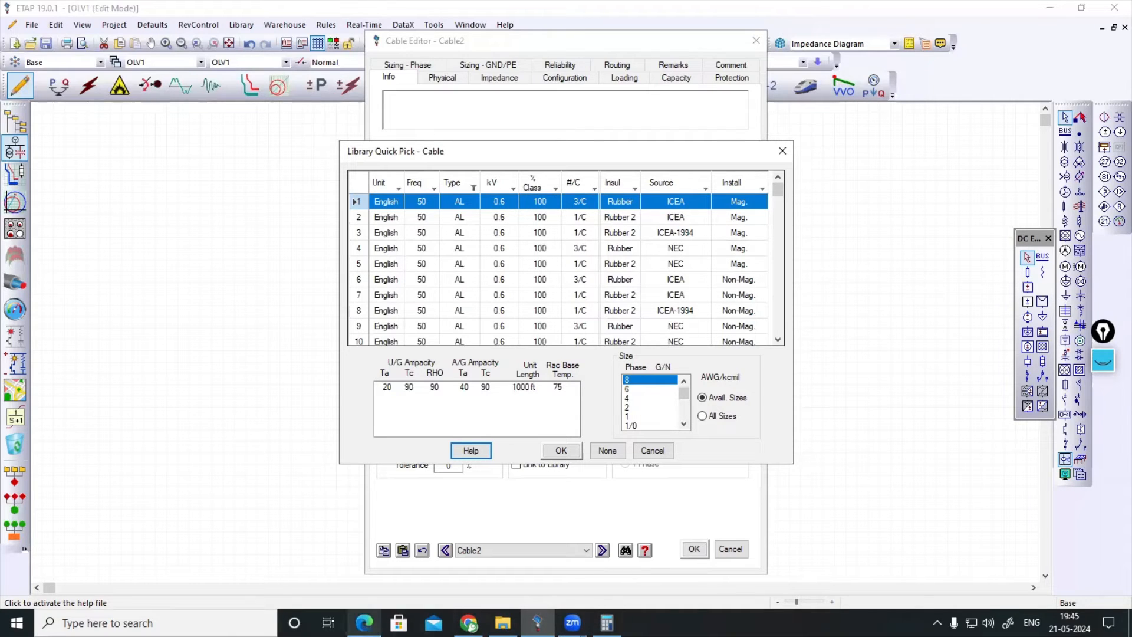
- Recheck the handbook's AYFY ratings, limit the library to metric units and assign L2 the 6 mm² 0.6 kV three-core ICEA rubber cable
click(373, 609)
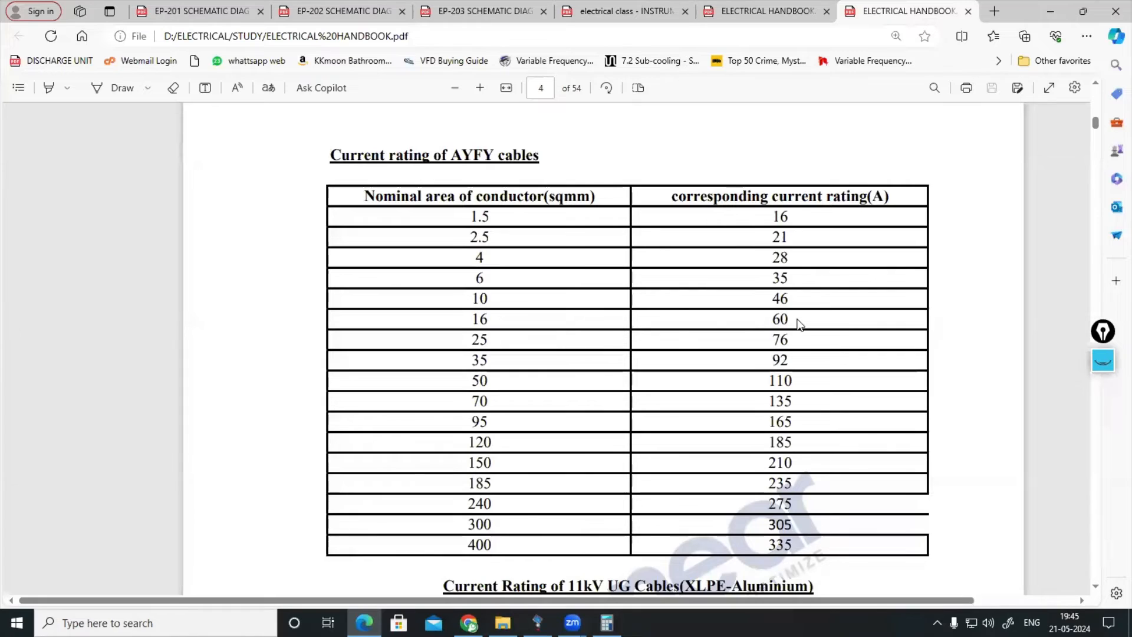
click(1053, 9)
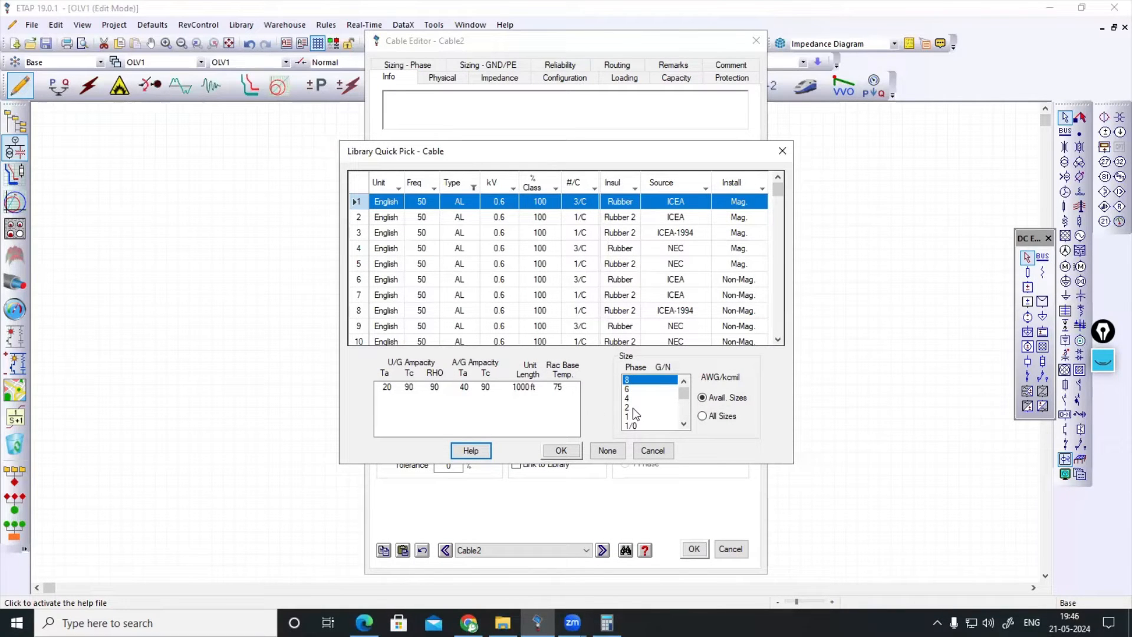
click(626, 389)
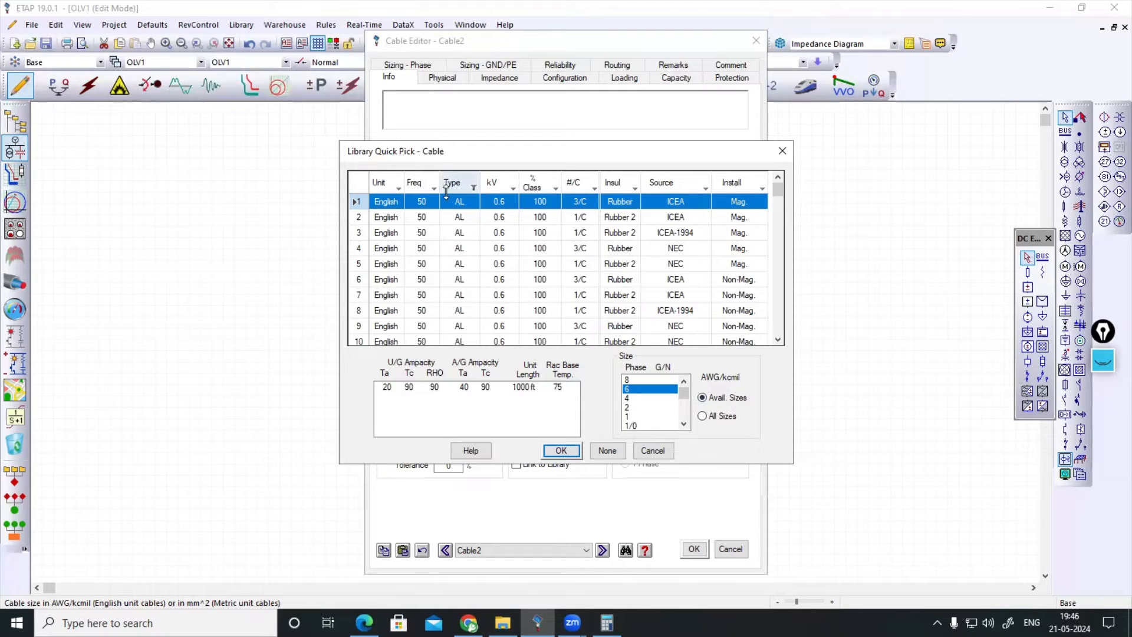
click(398, 189)
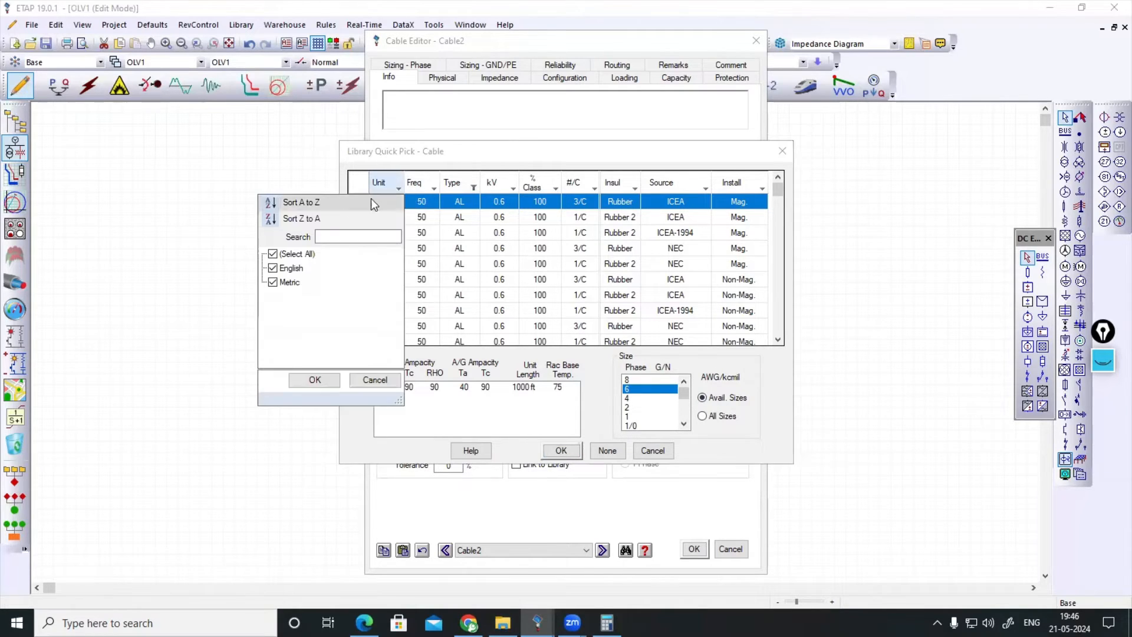
click(274, 269)
click(323, 383)
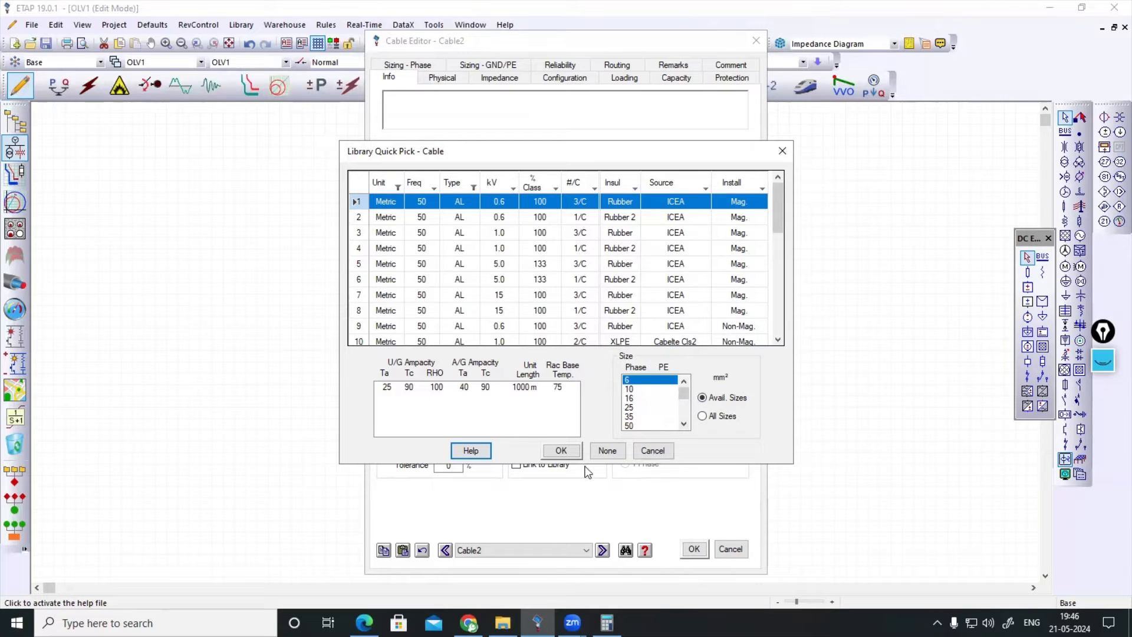
click(562, 451)
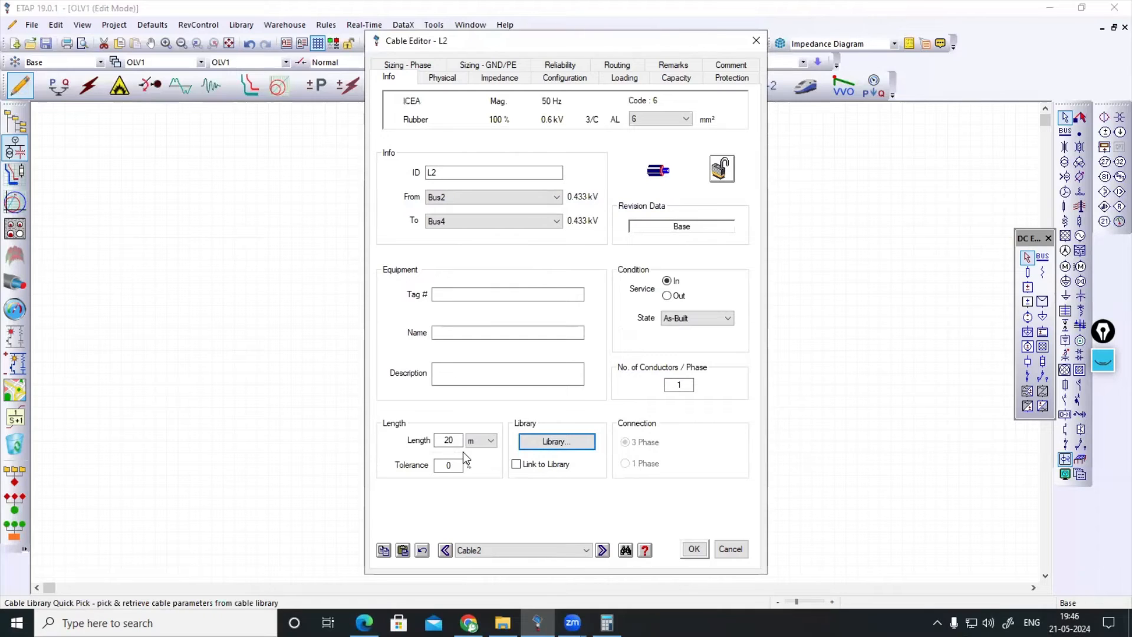
- Check L2's physical and impedance data and accept the cable settings
click(439, 78)
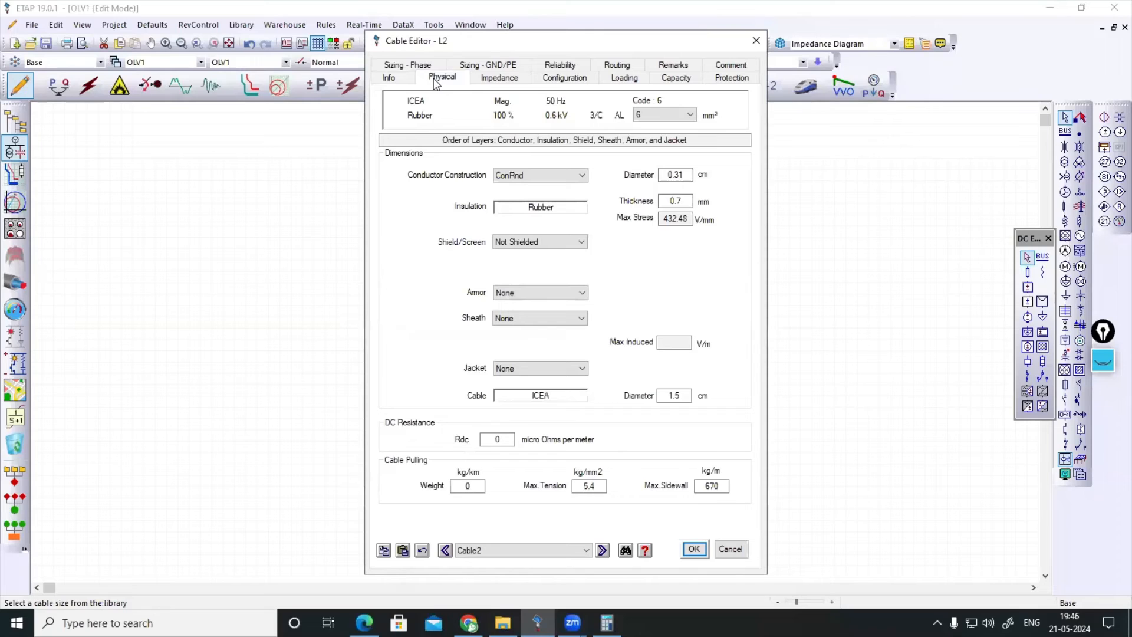
click(498, 80)
click(694, 549)
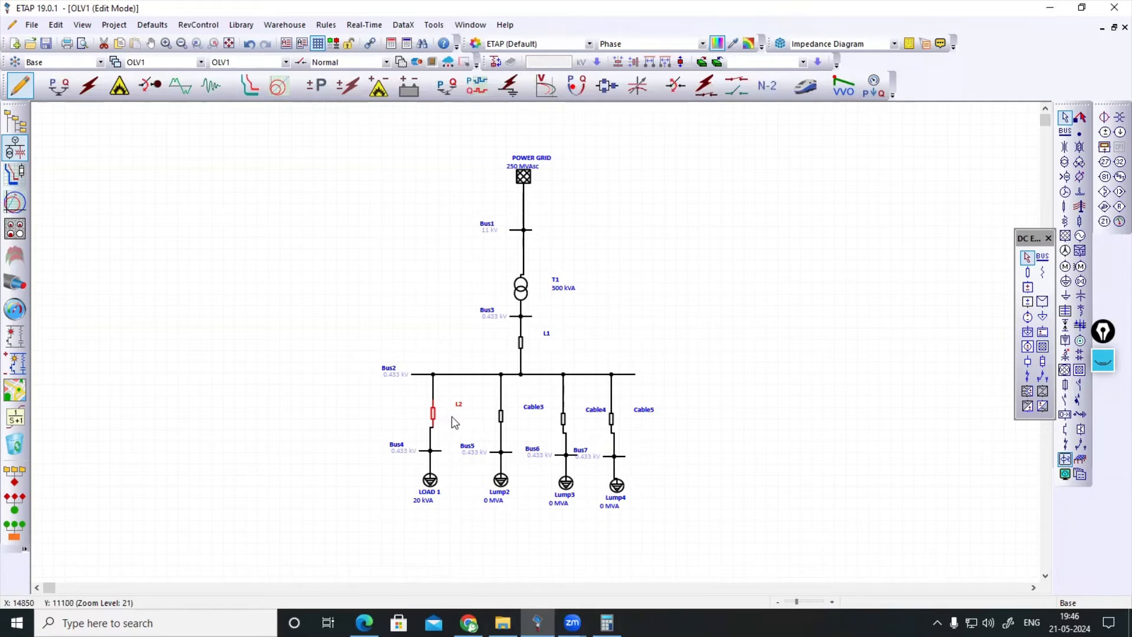
click(376, 420)
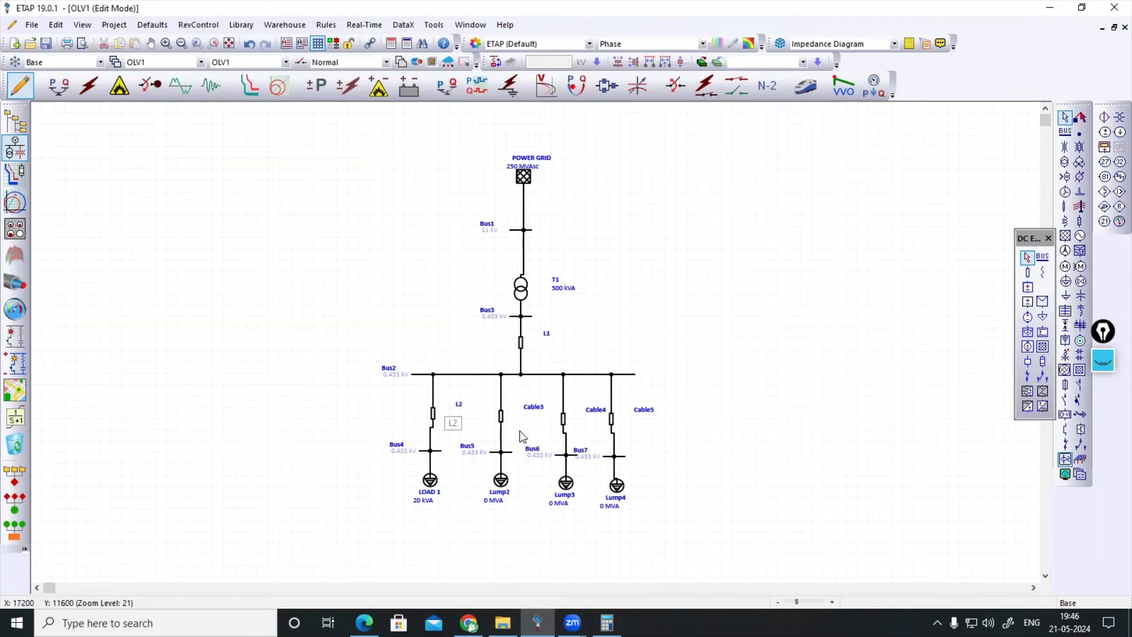
- Rename the lumped load Lump2 as LOAD 2 and enter its apparent power rating in kVA
double_click(501, 481)
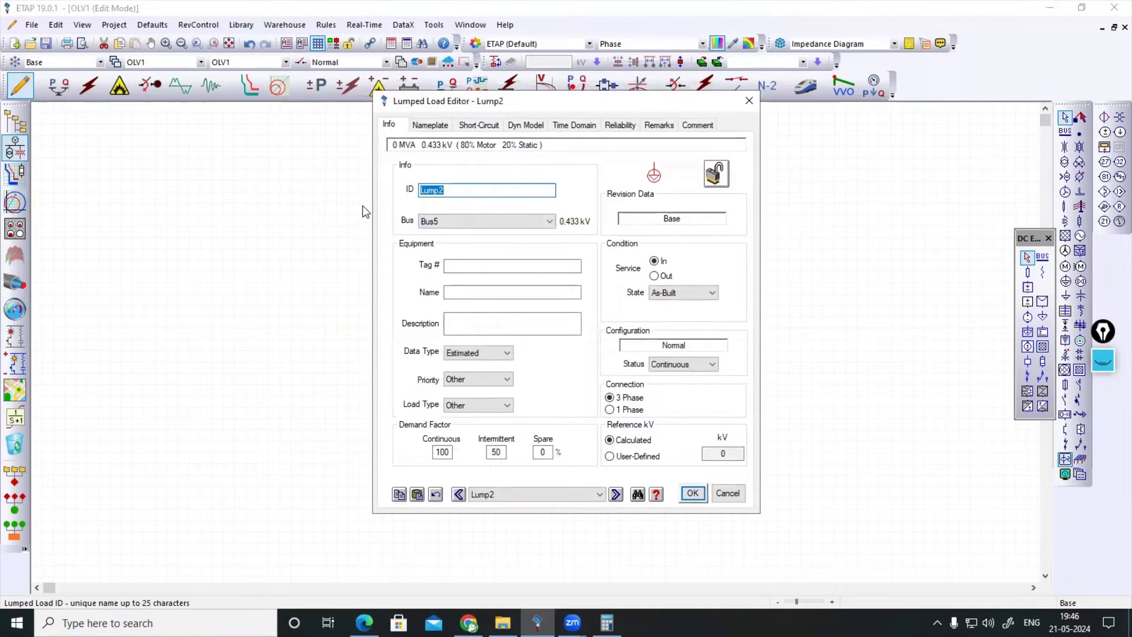
text(LOAD 2)
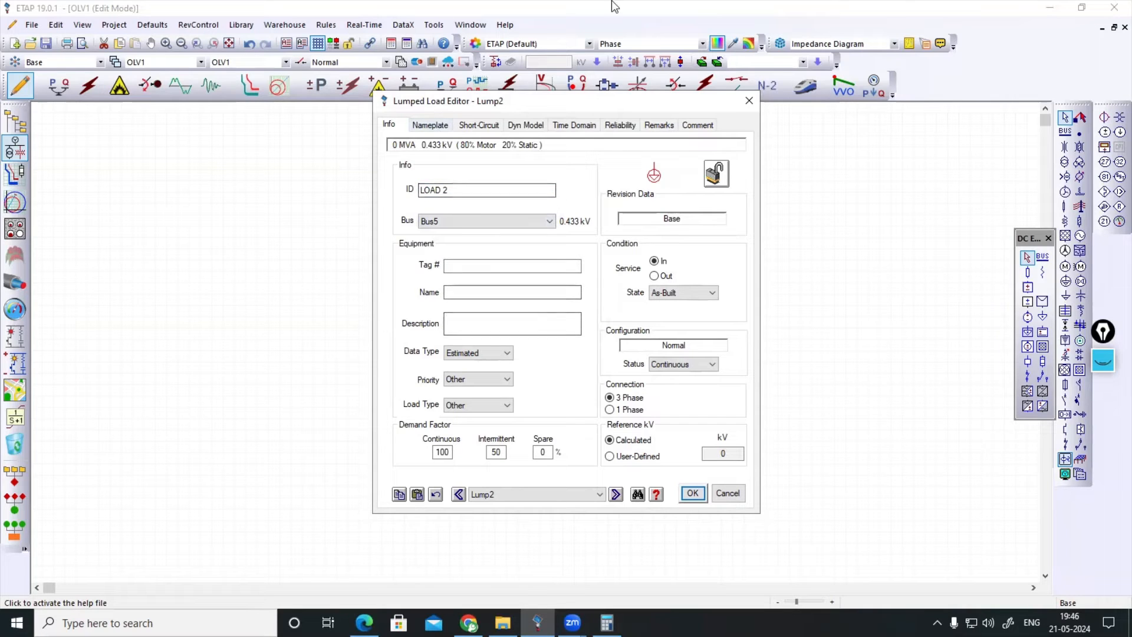
click(430, 124)
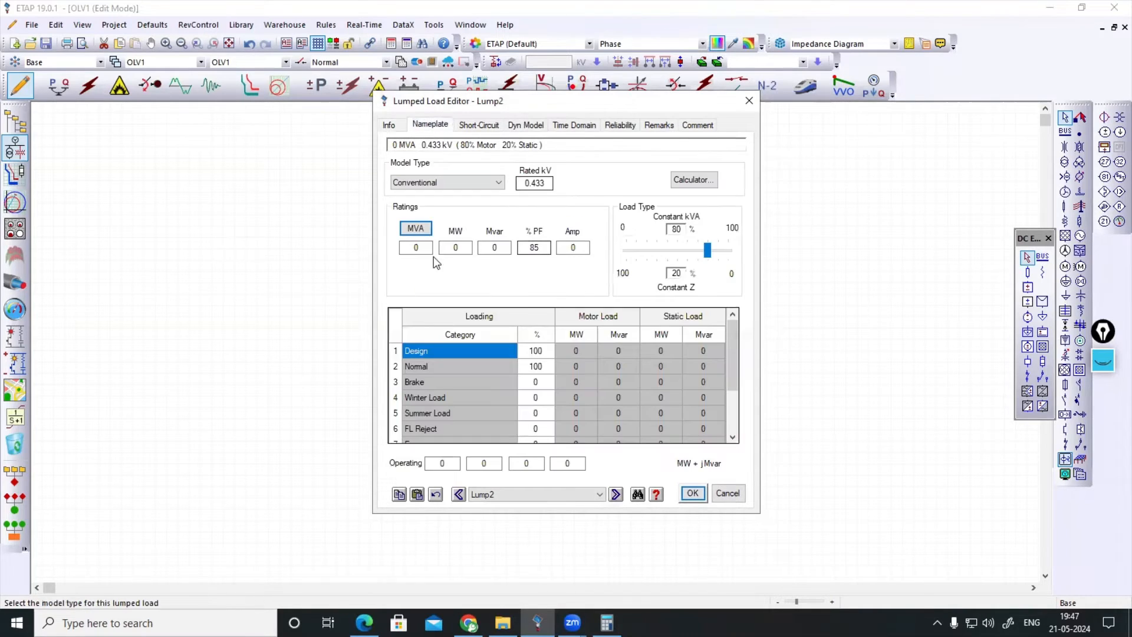
click(422, 229)
click(422, 229)
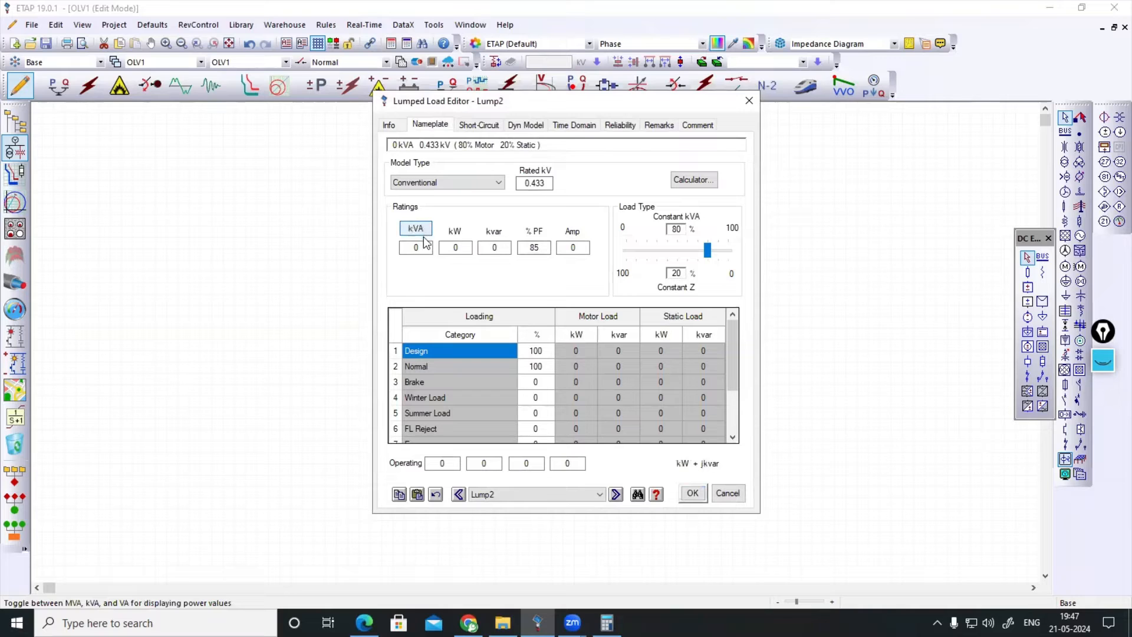
click(416, 247)
text(2)
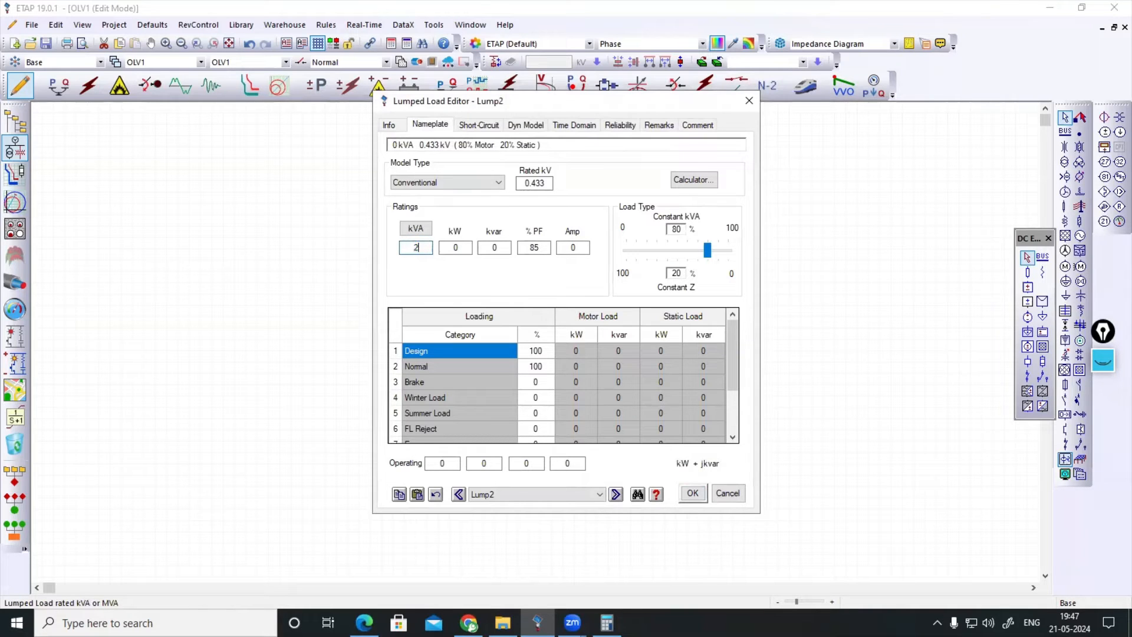
- Rate the second lumped load at 25 kVA with an 80% power factor and save its settings
text(5)
drag(545, 247, 520, 251)
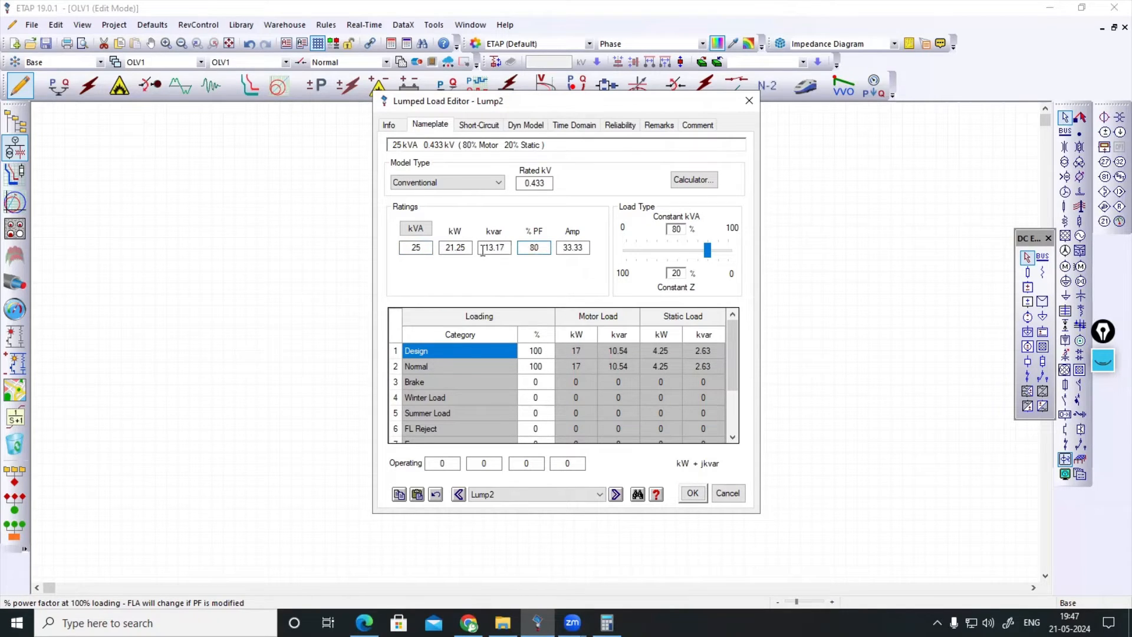
click(463, 248)
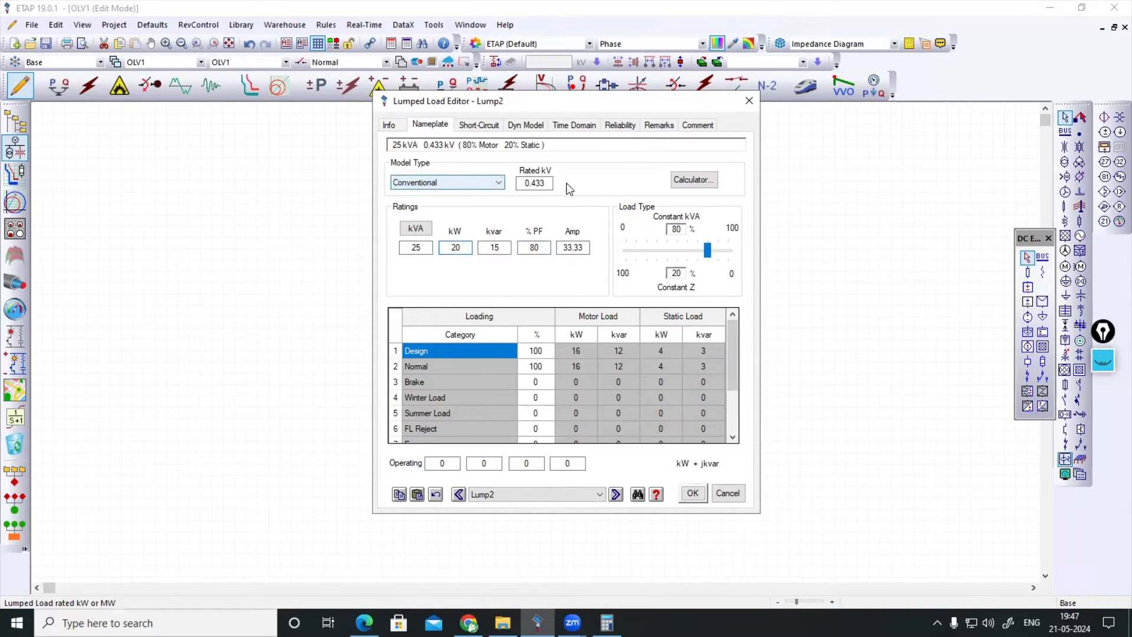
click(483, 126)
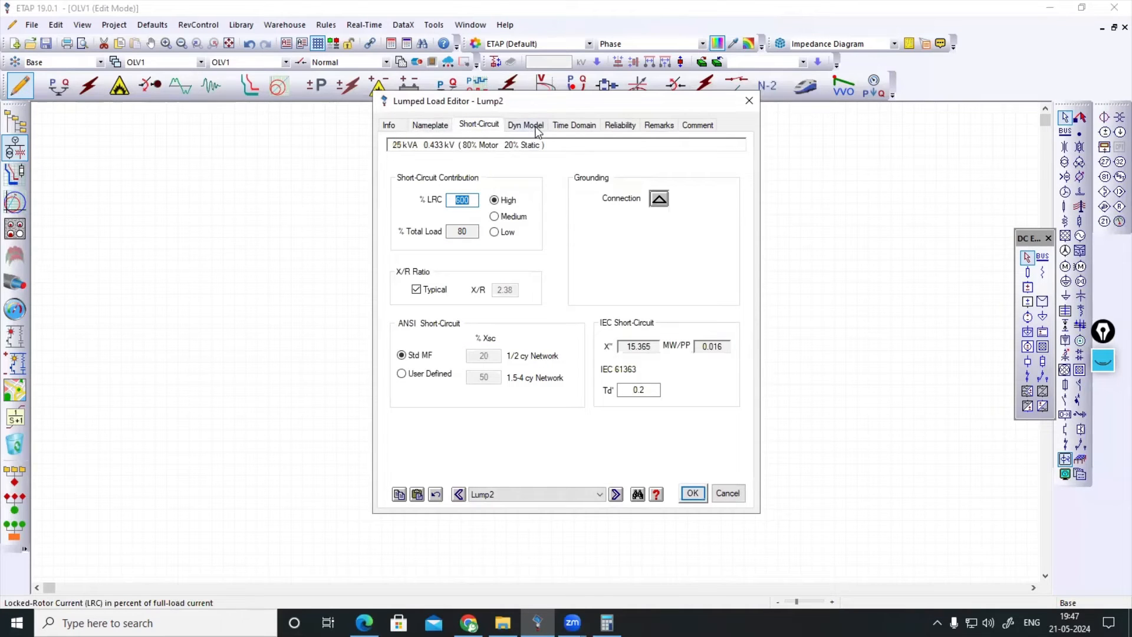
click(438, 128)
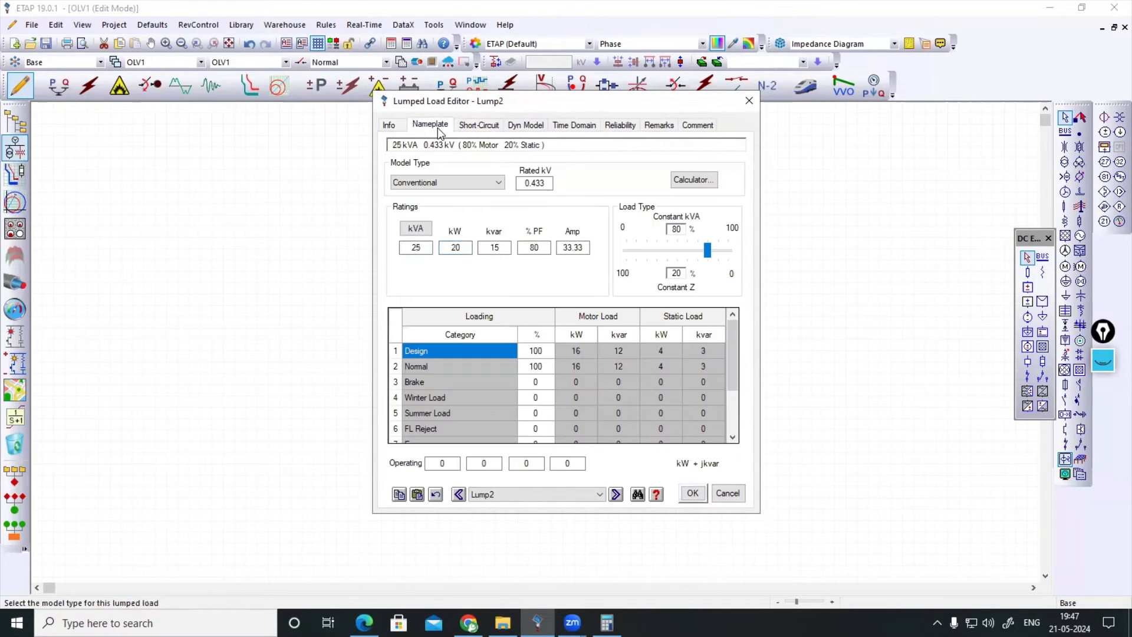
click(391, 126)
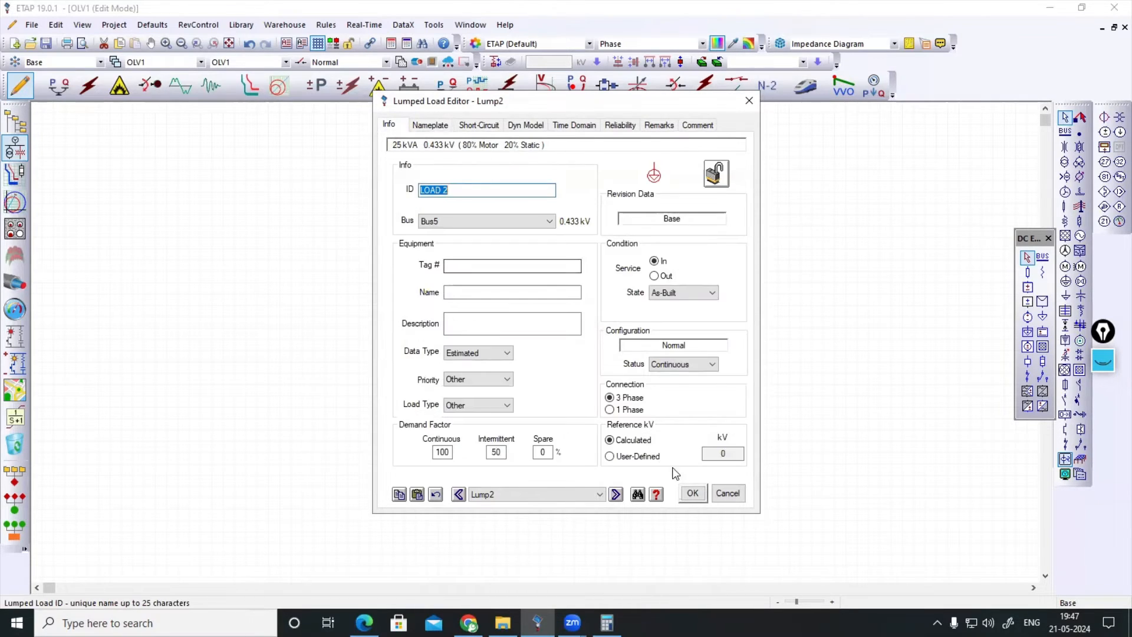
click(693, 494)
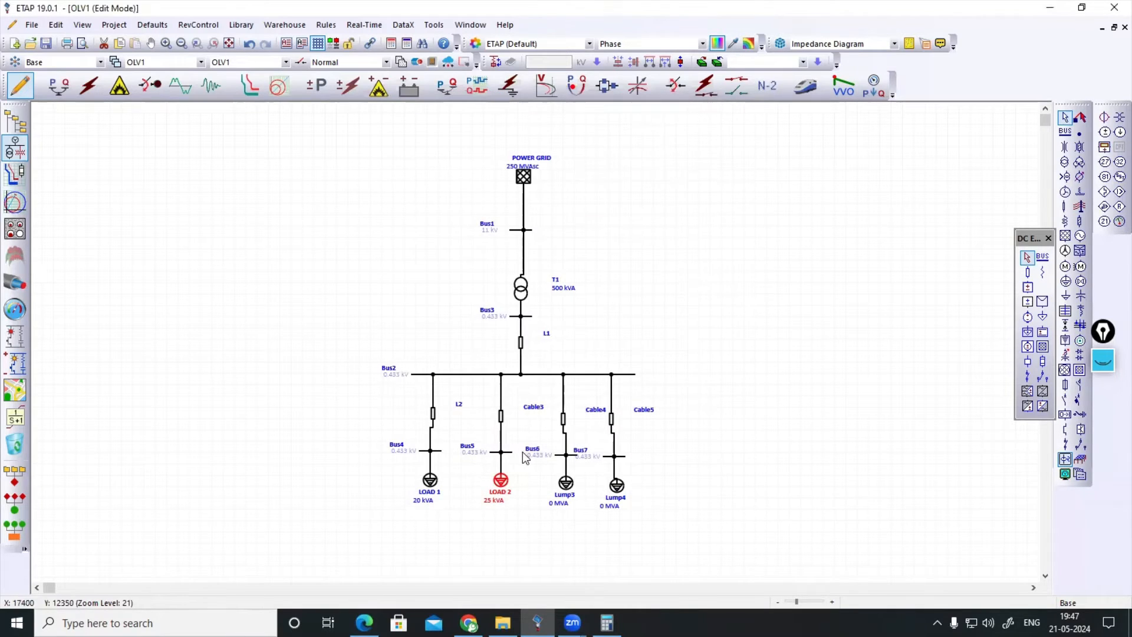
- Review LOAD 2's nameplate ratings and multiply its rated current of 33.33 A by 1.2 in Calculator
double_click(501, 480)
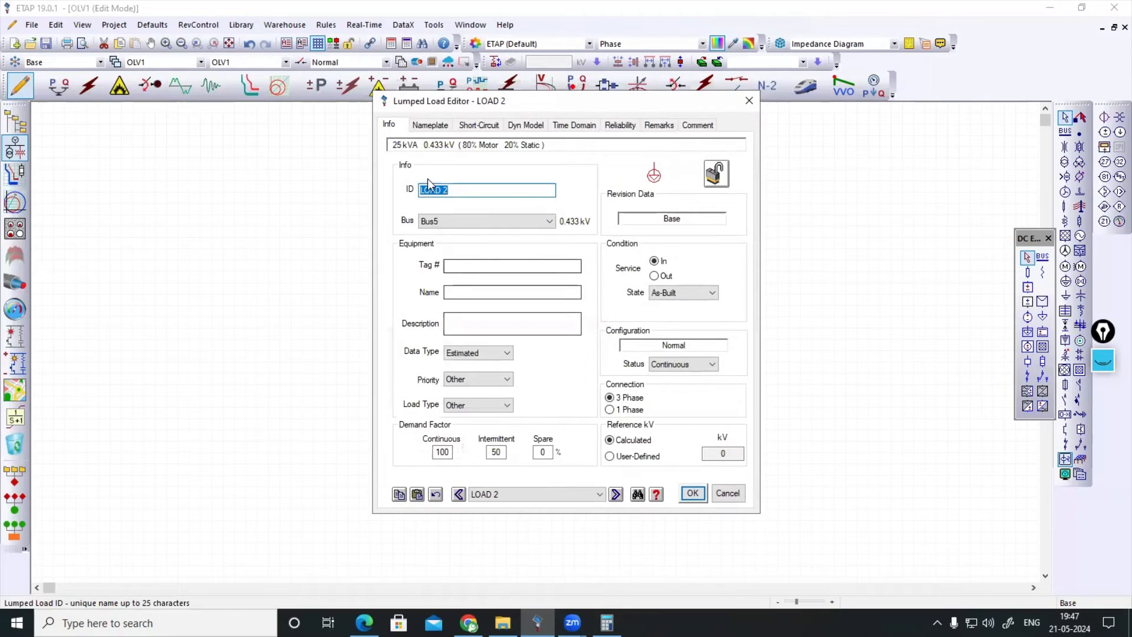
click(429, 126)
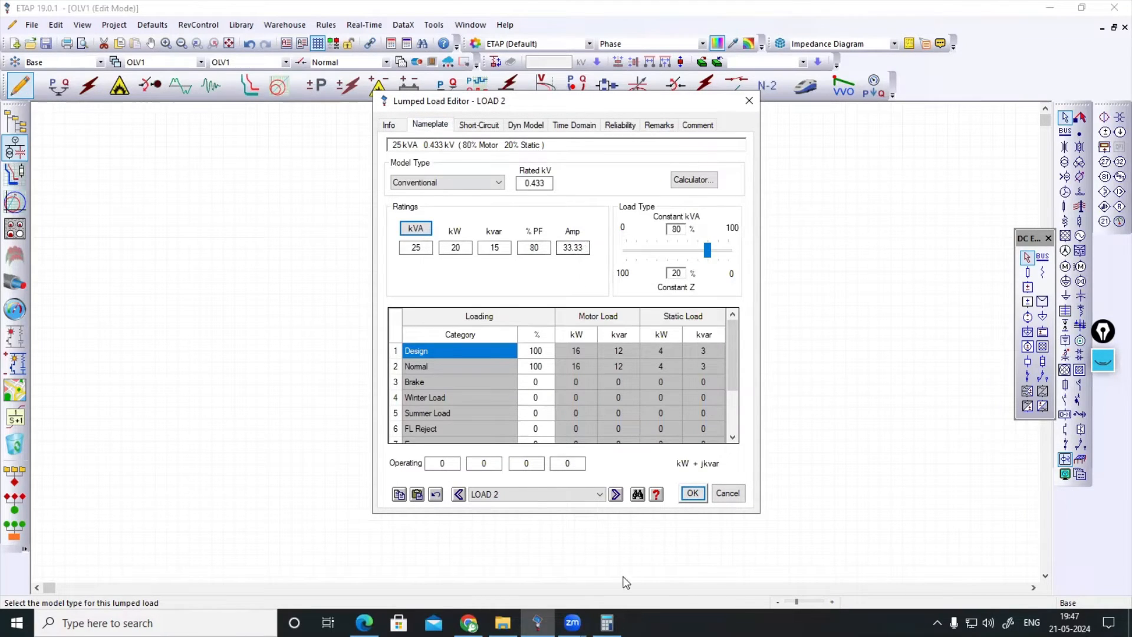
click(606, 623)
click(377, 304)
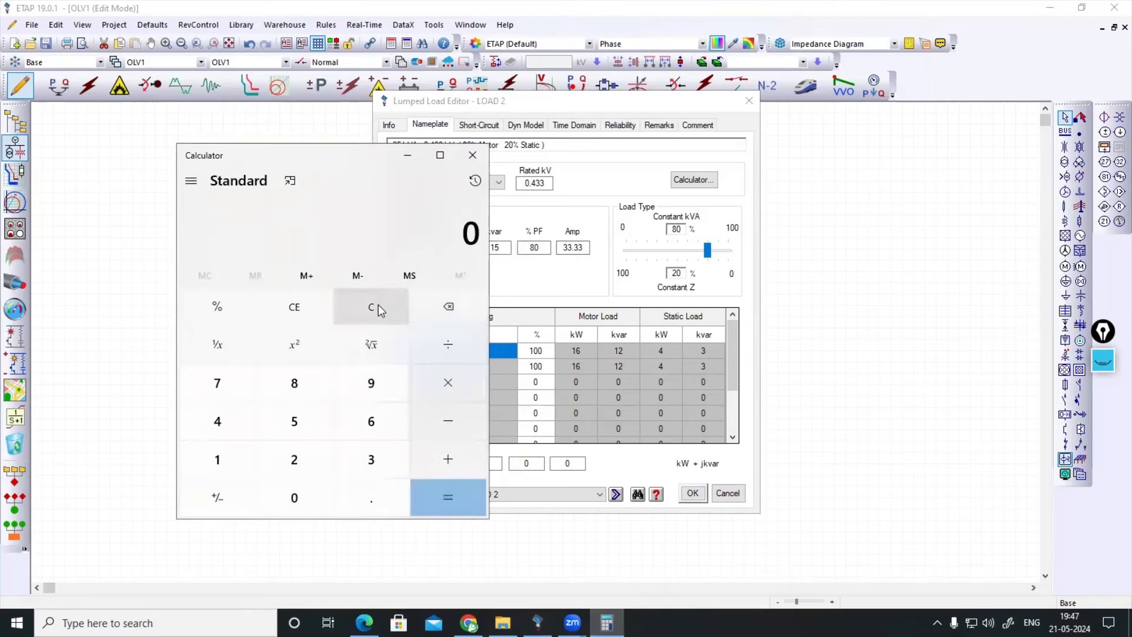
text(33.33)
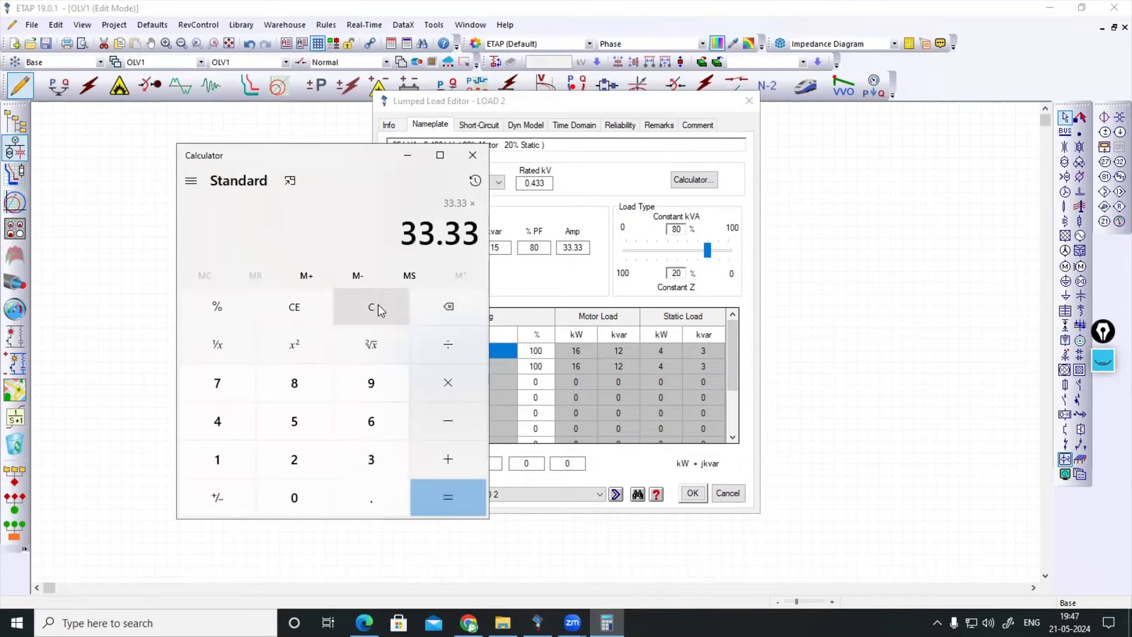
text(*1.2)
key(Return)
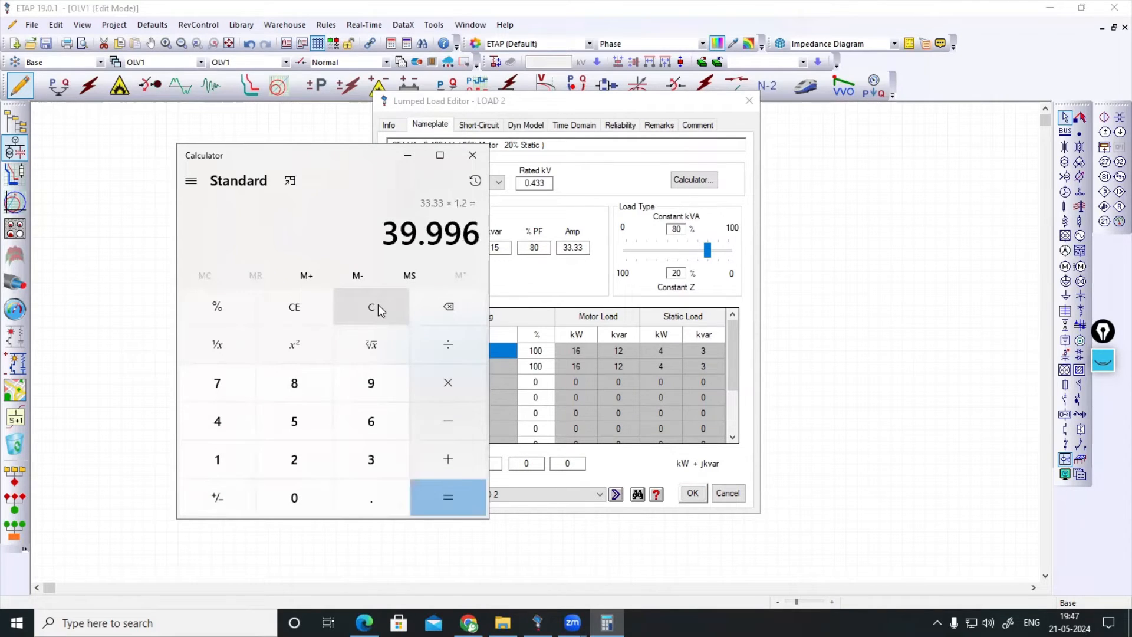
click(407, 155)
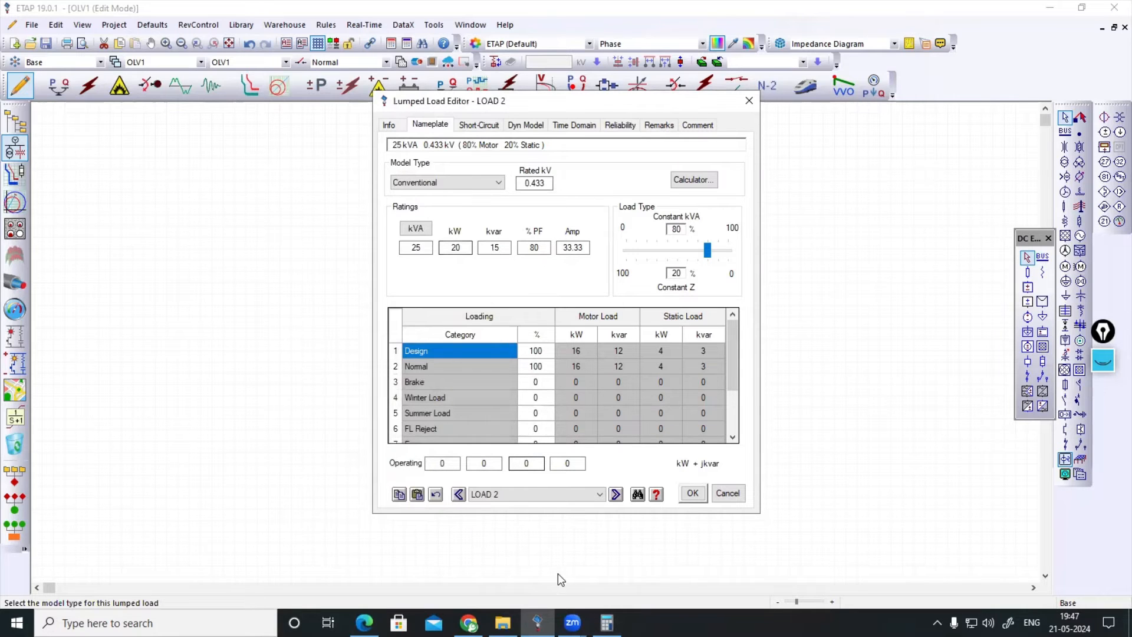
- Consult the AYFY cable current rating table in the electrical handbook PDF in Edge, and close LOAD 2's editor in ETAP
click(364, 622)
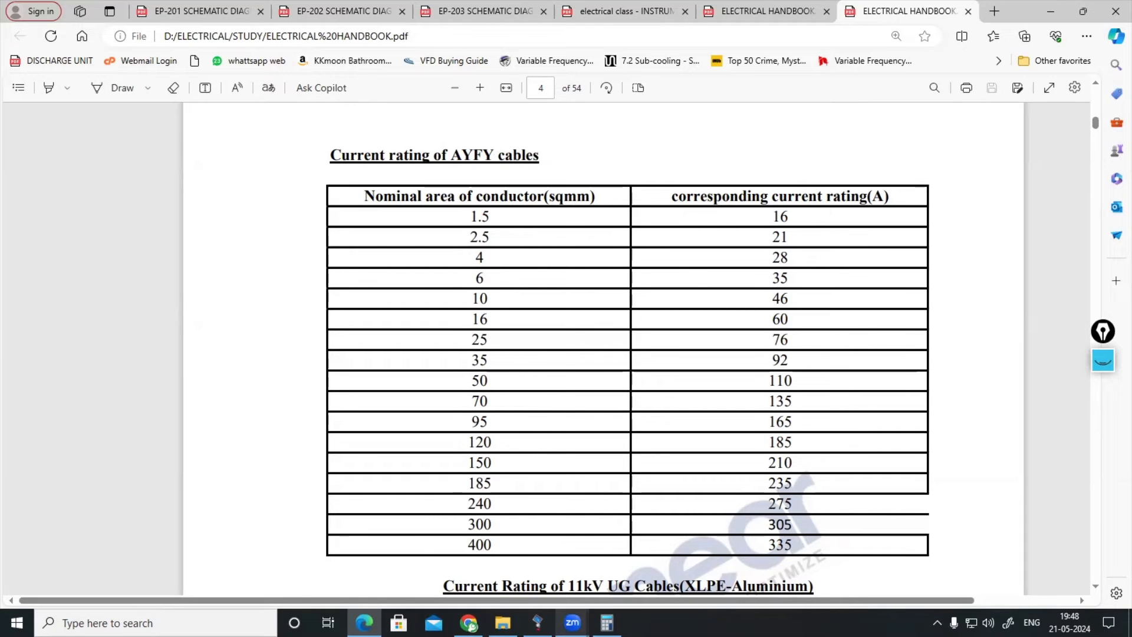
mouse_move(537, 623)
click(535, 558)
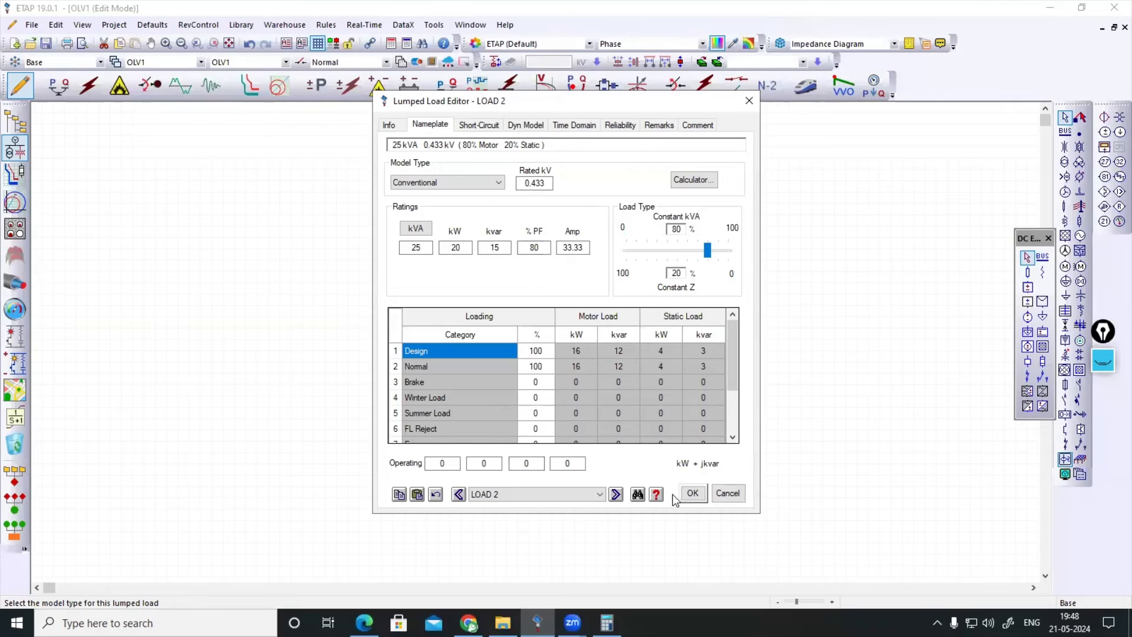
click(692, 494)
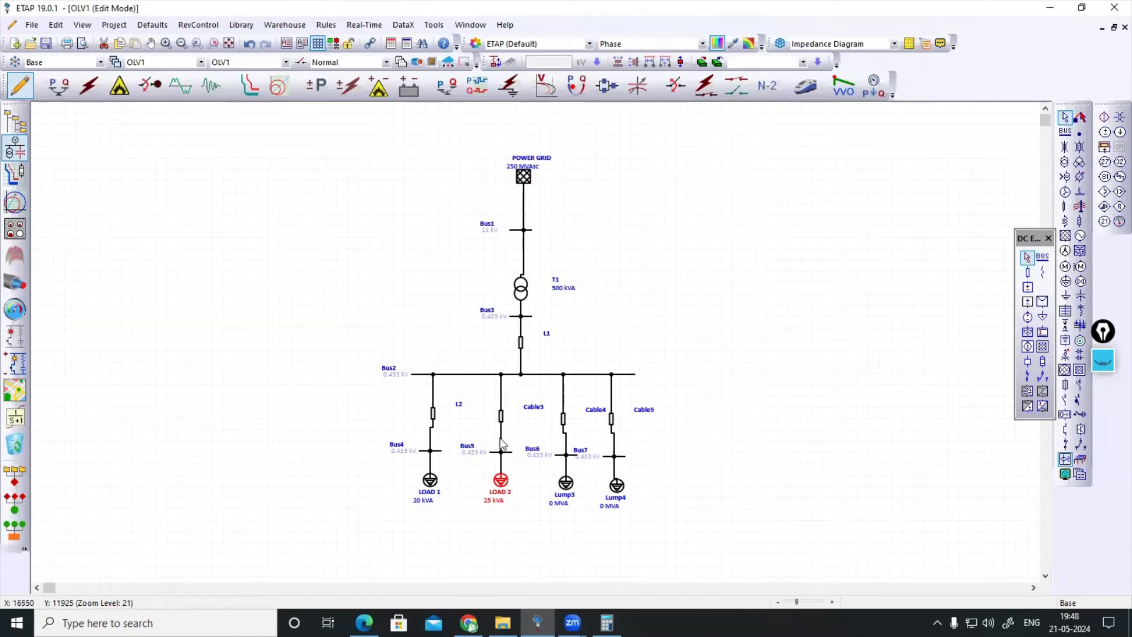
- Rename the cable between Bus2 and Bus5 to L3 and set its length to 10 m
double_click(502, 416)
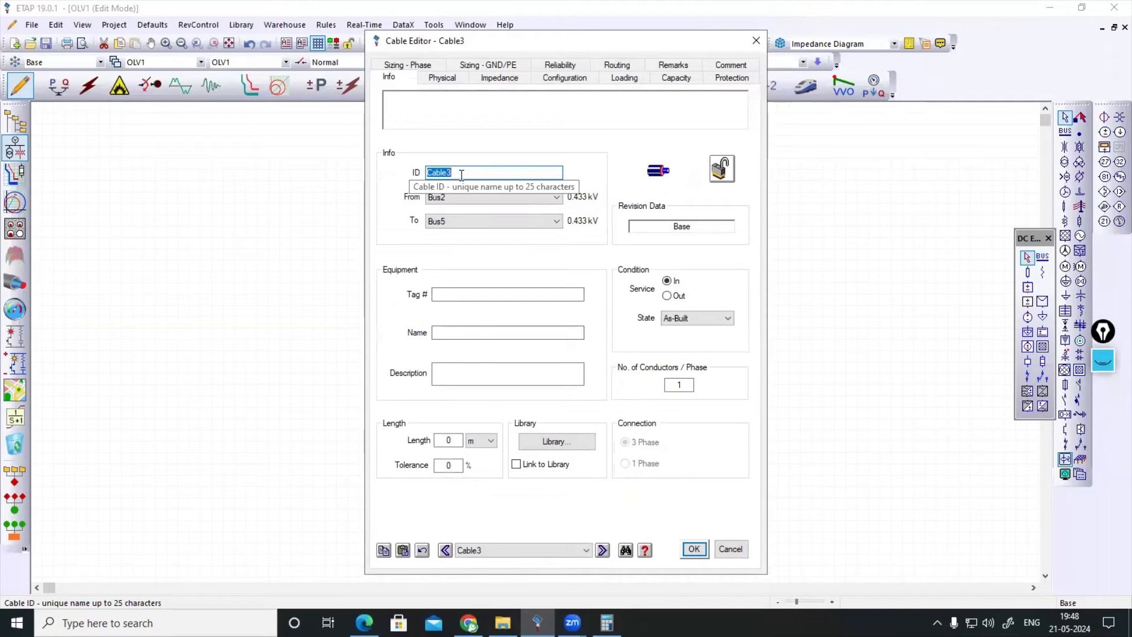
text(L3)
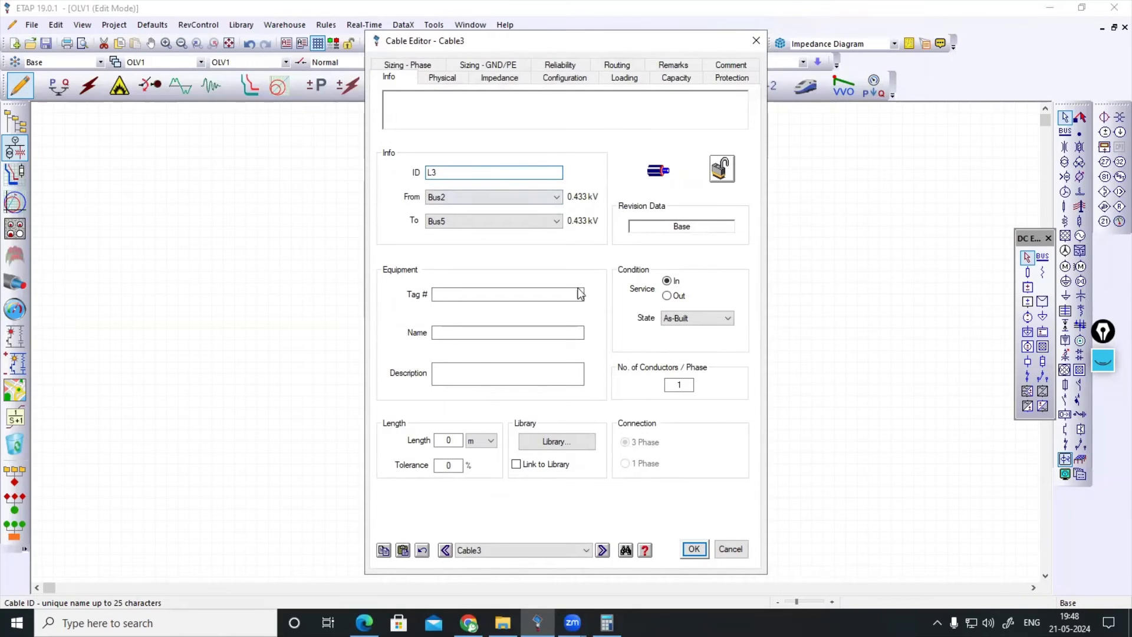
click(457, 442)
text(10)
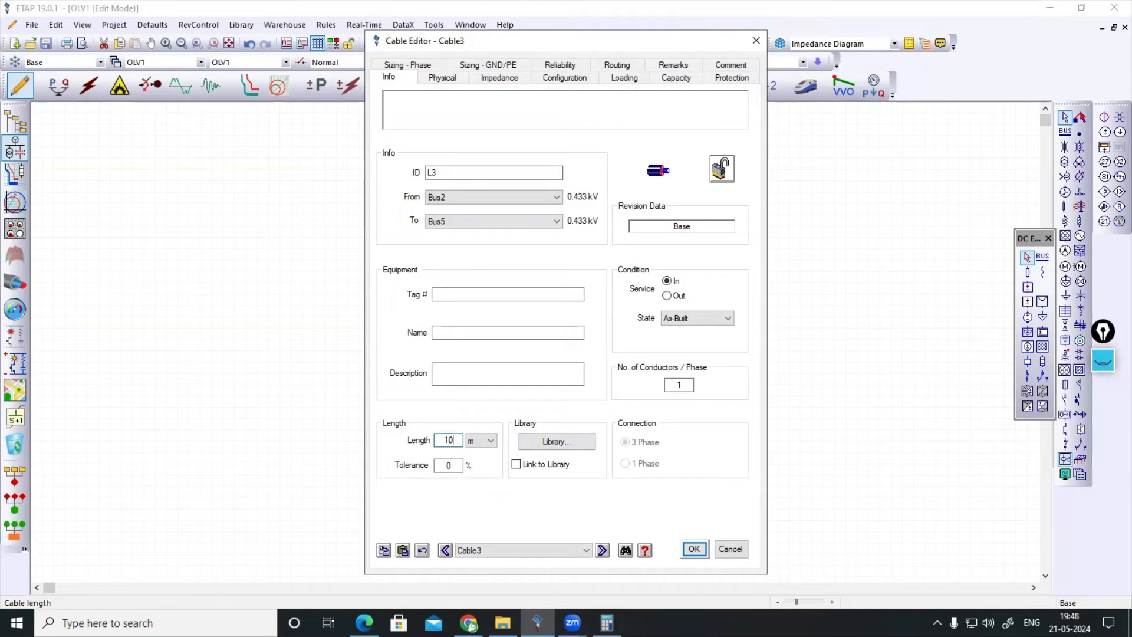
- Open the cable library for L3 and filter the conductor type to AL only
click(564, 445)
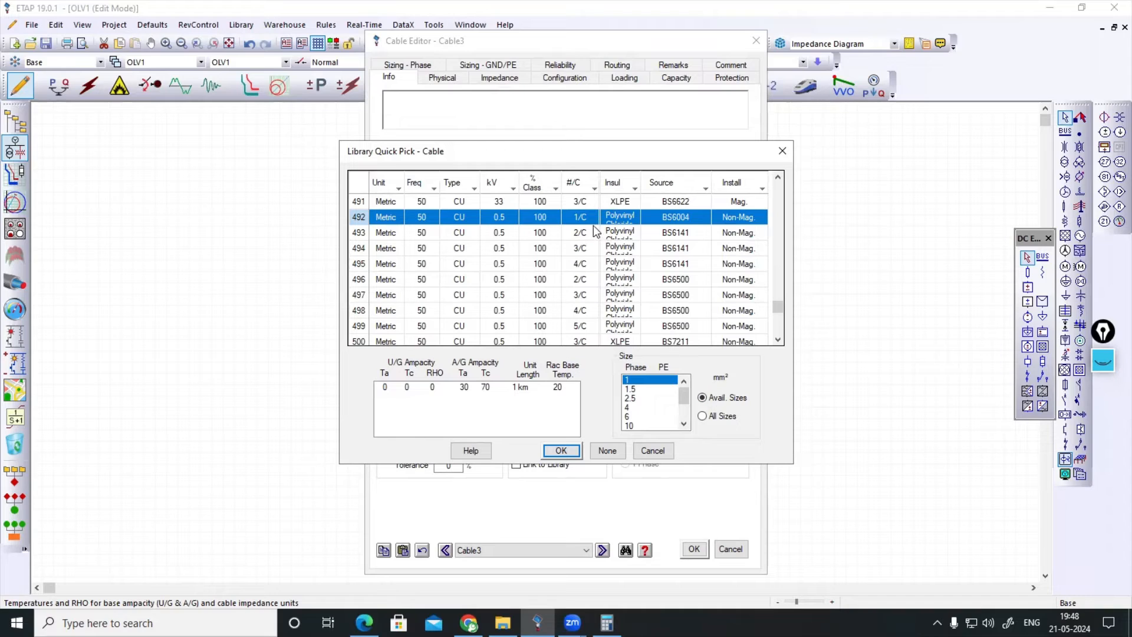
click(395, 200)
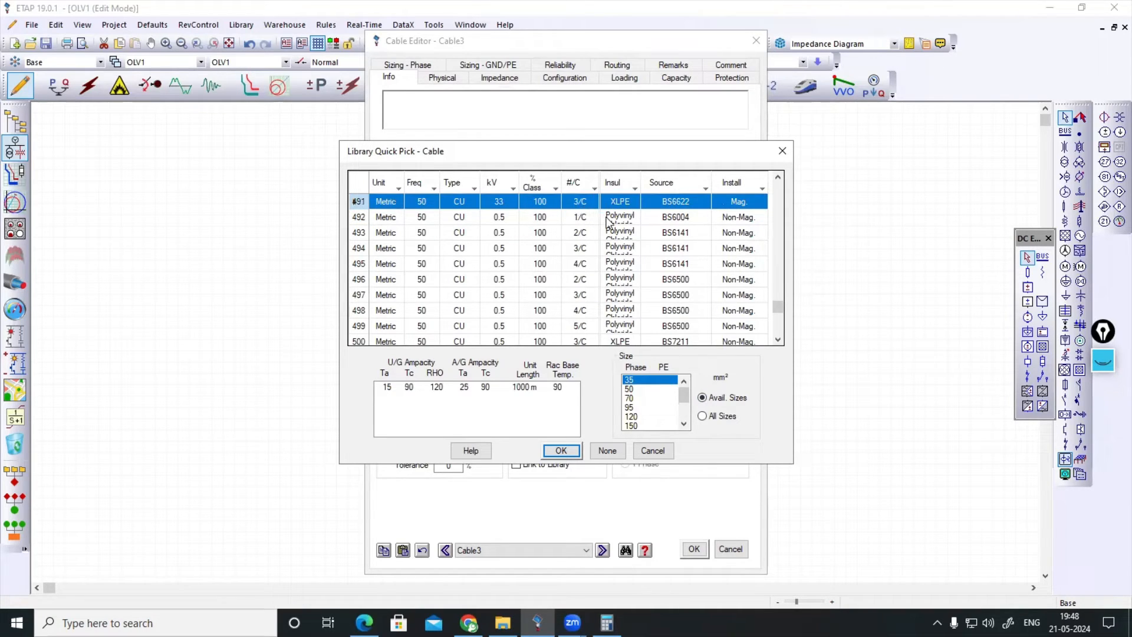
scroll(607, 221, up, 3)
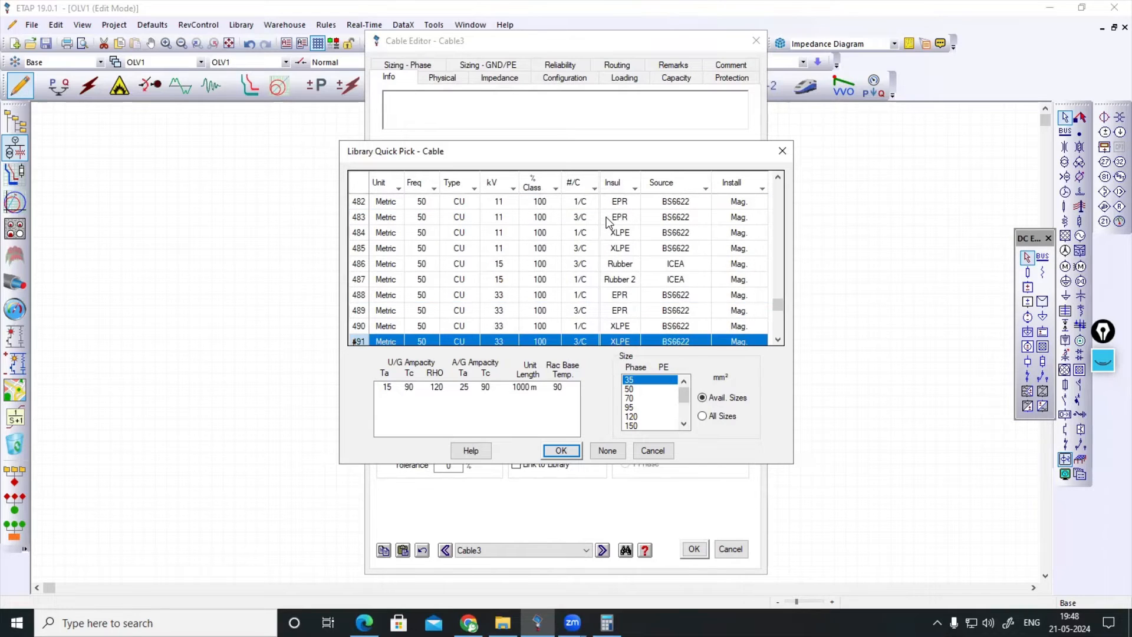
scroll(607, 221, down, 1)
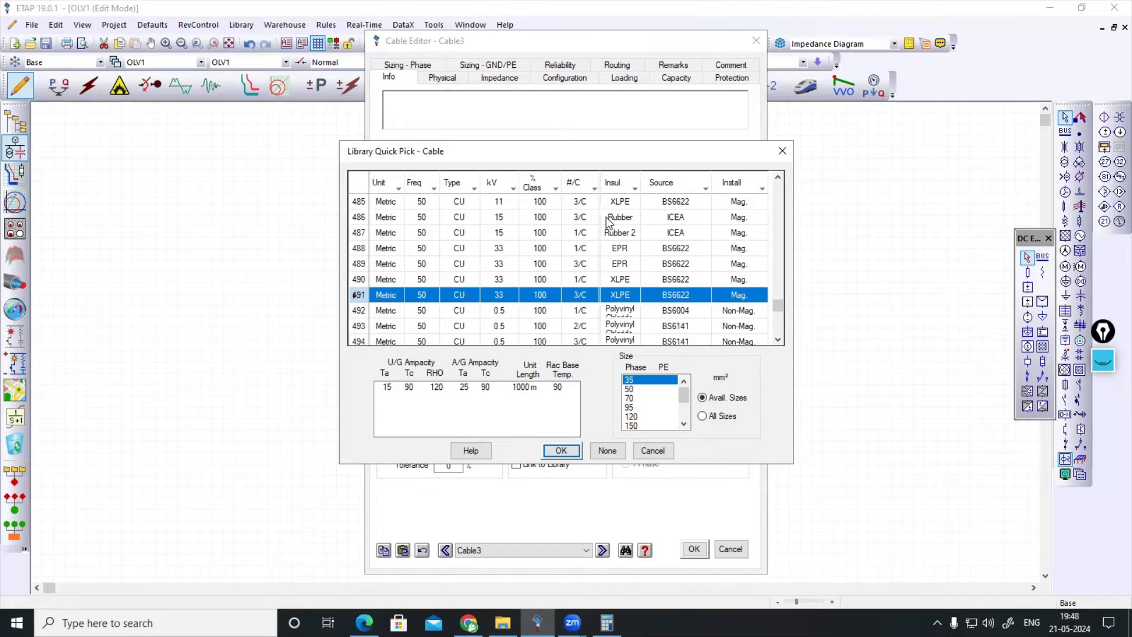
click(473, 188)
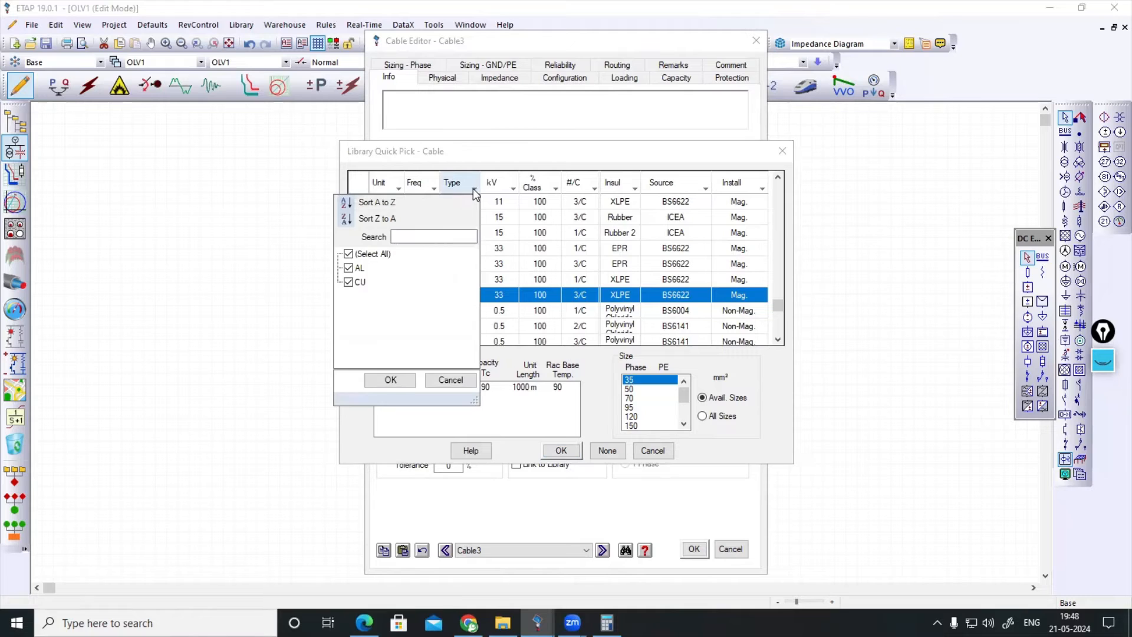
click(348, 282)
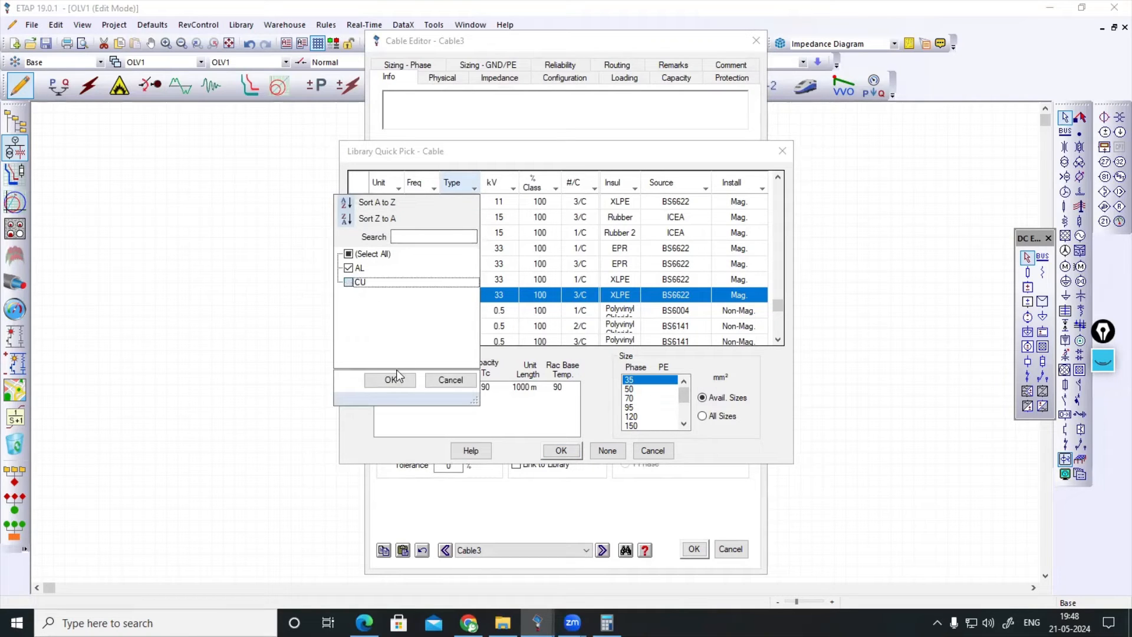
click(391, 379)
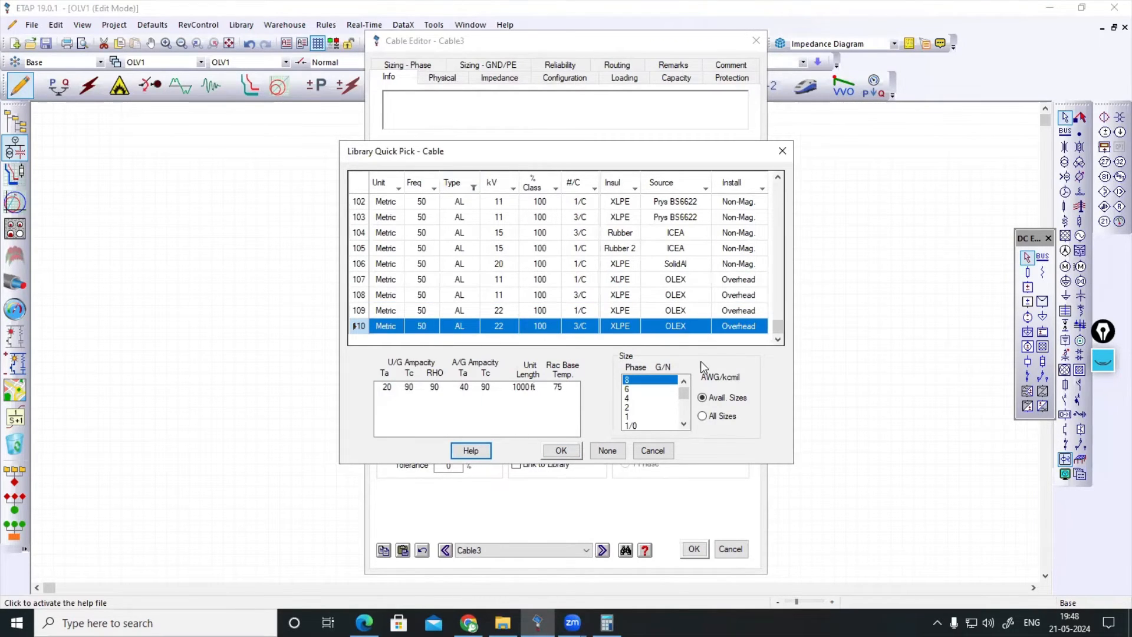
- Filter the cable library's unit to Metric only by excluding English entries
scroll(453, 254, up, 5)
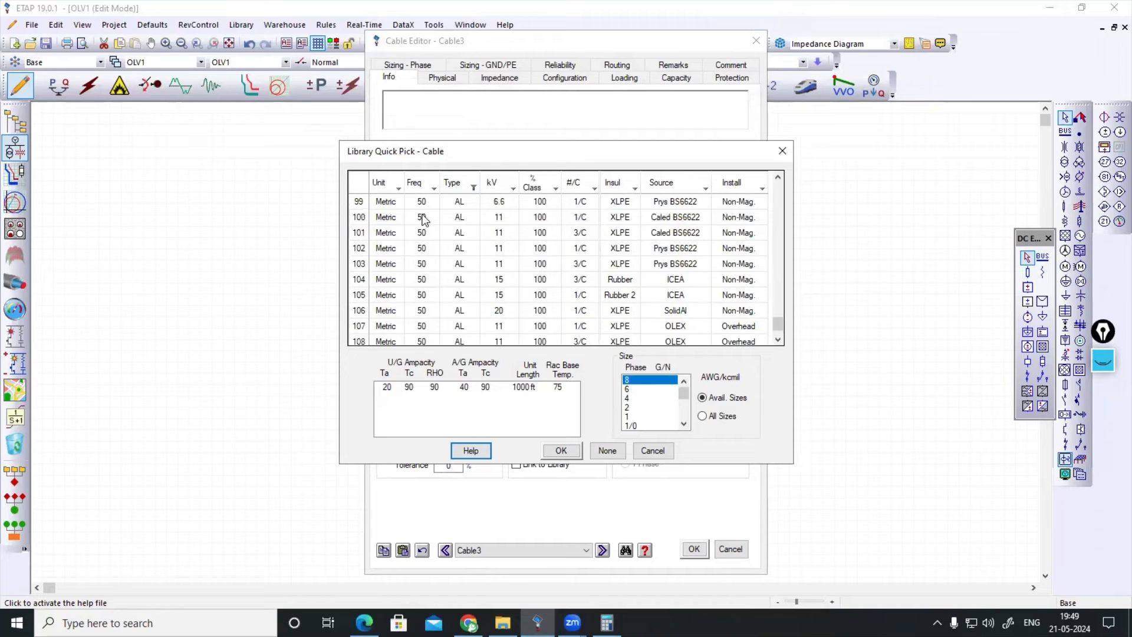
scroll(415, 211, up, 20)
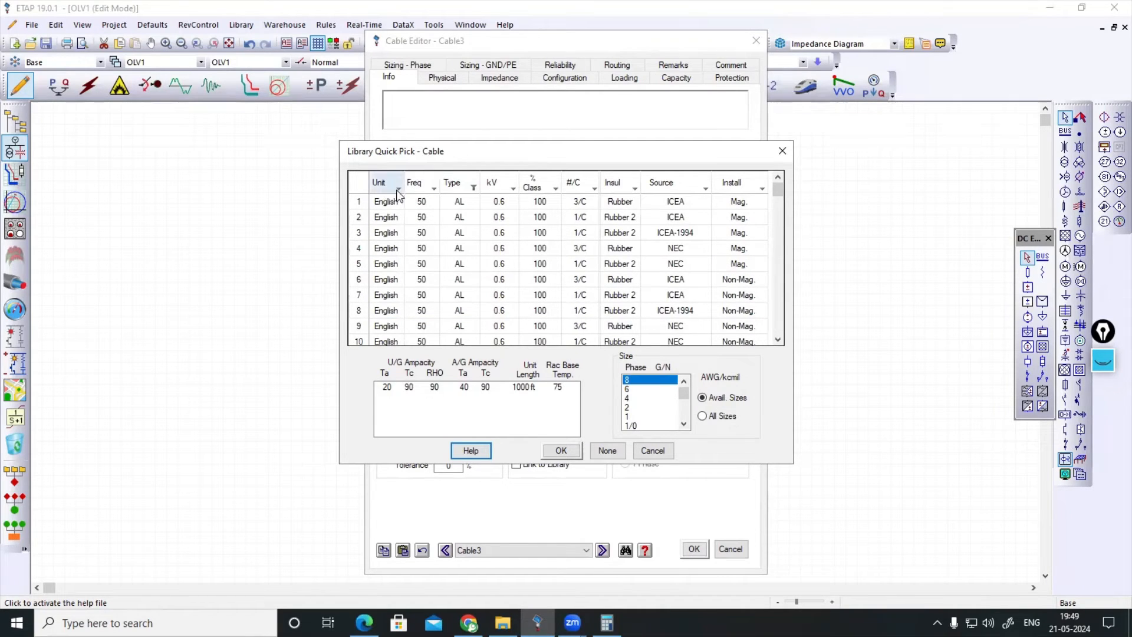
click(398, 188)
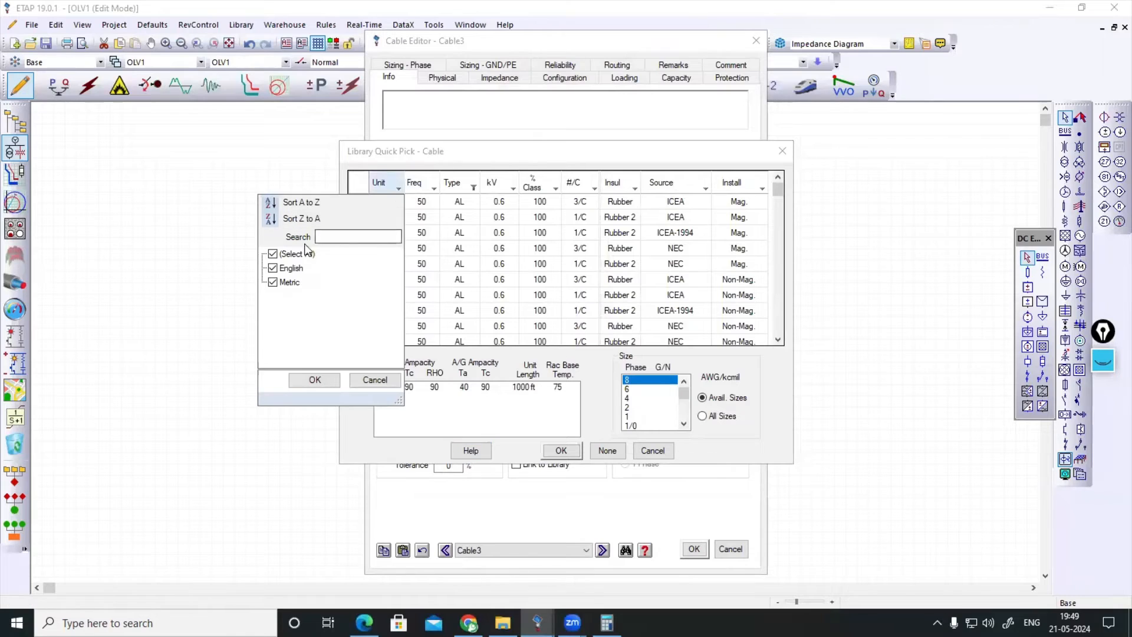
click(272, 267)
click(315, 379)
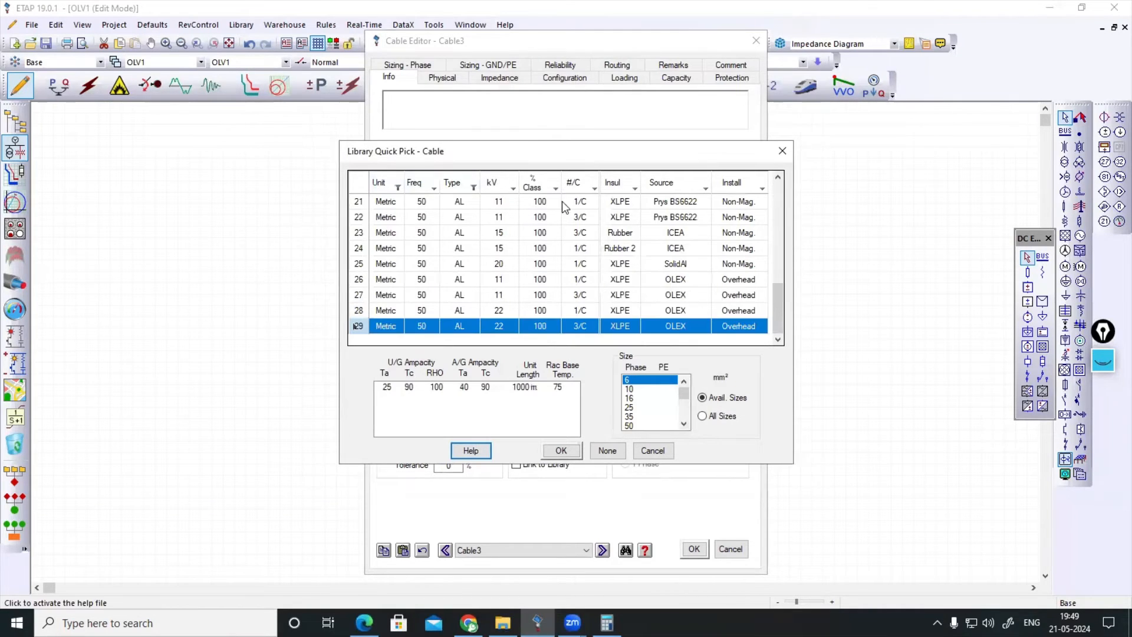
- Assign the 0.6 kV, 3/C, rubber-insulated ICEA magnetic-installation cable in 10 mm² size to L3
drag(774, 325, 775, 206)
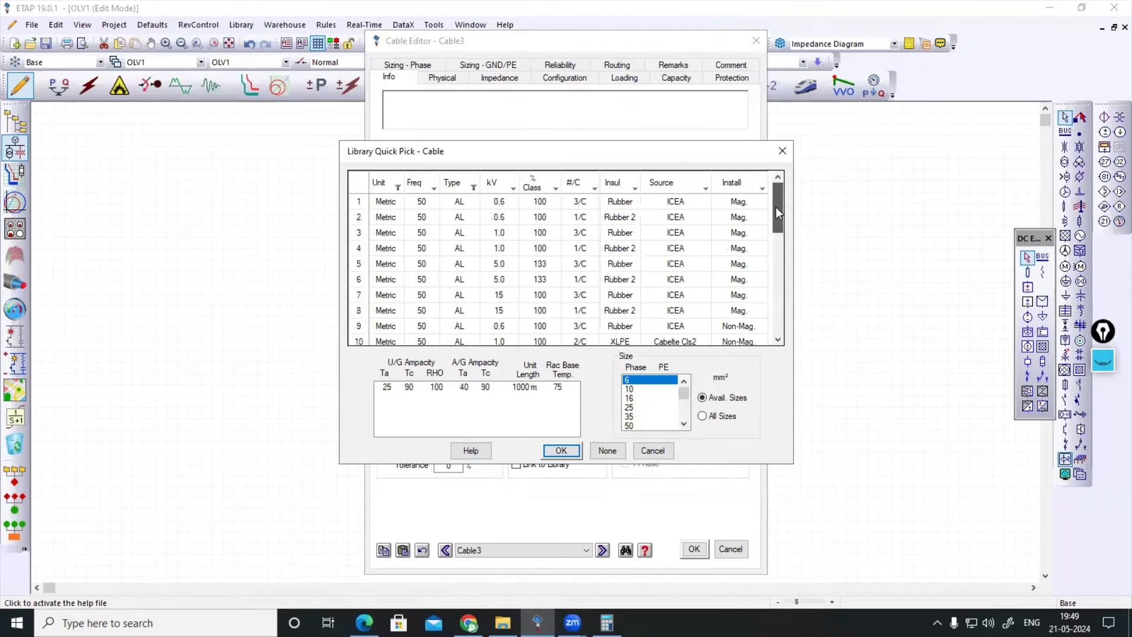
click(421, 206)
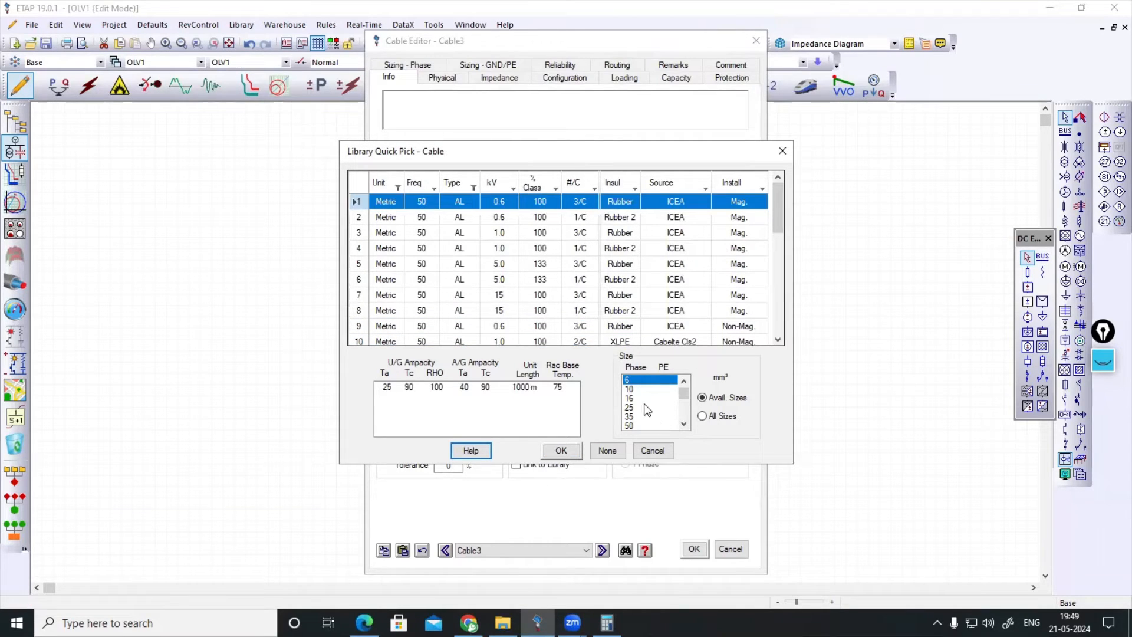
click(632, 390)
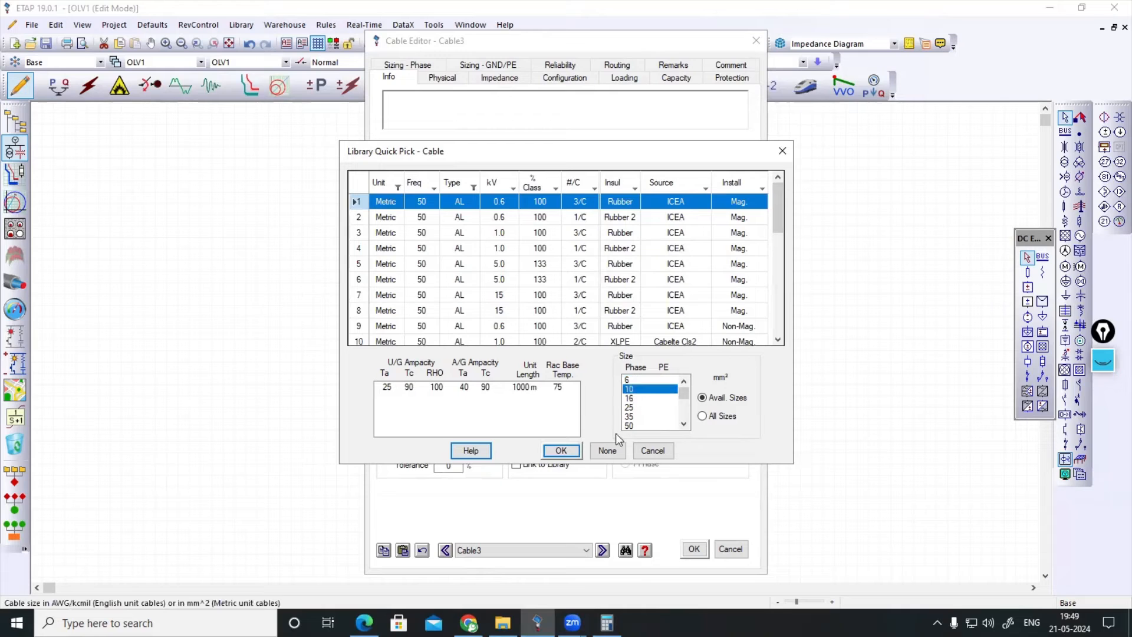
click(561, 451)
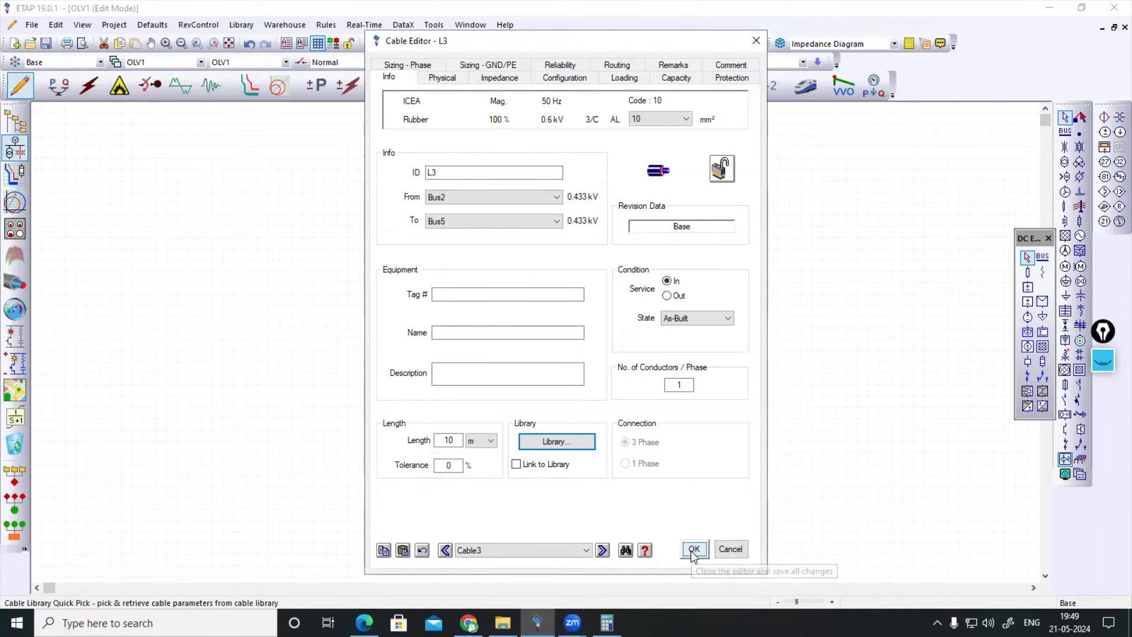
- Set L3's length tolerance to 2% and save the cable settings
drag(452, 465, 391, 465)
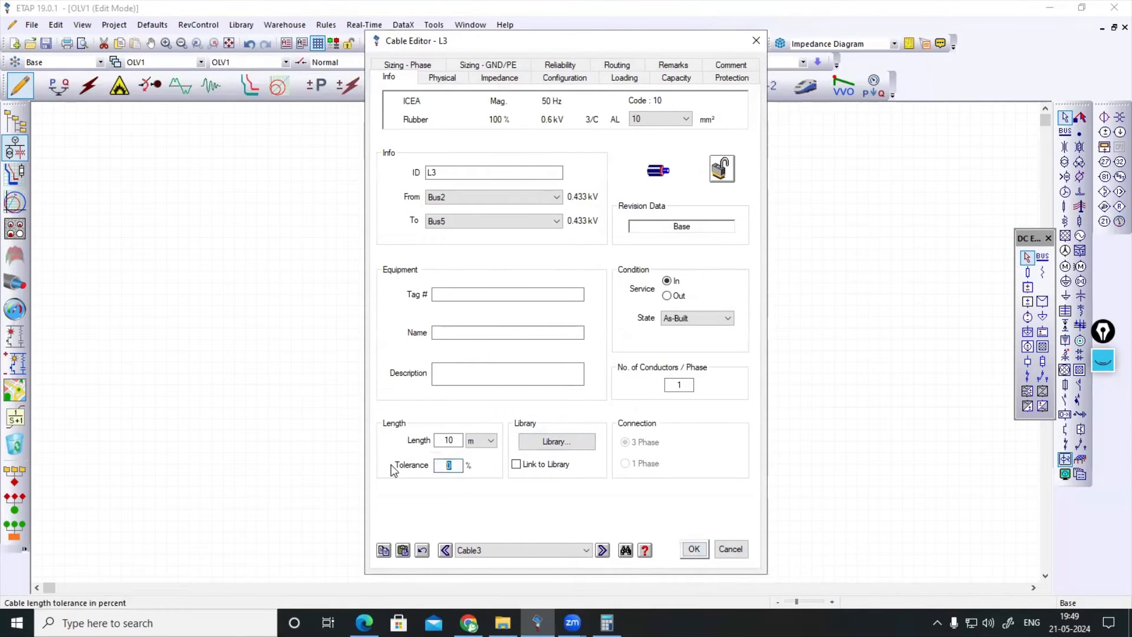
text(2)
click(693, 549)
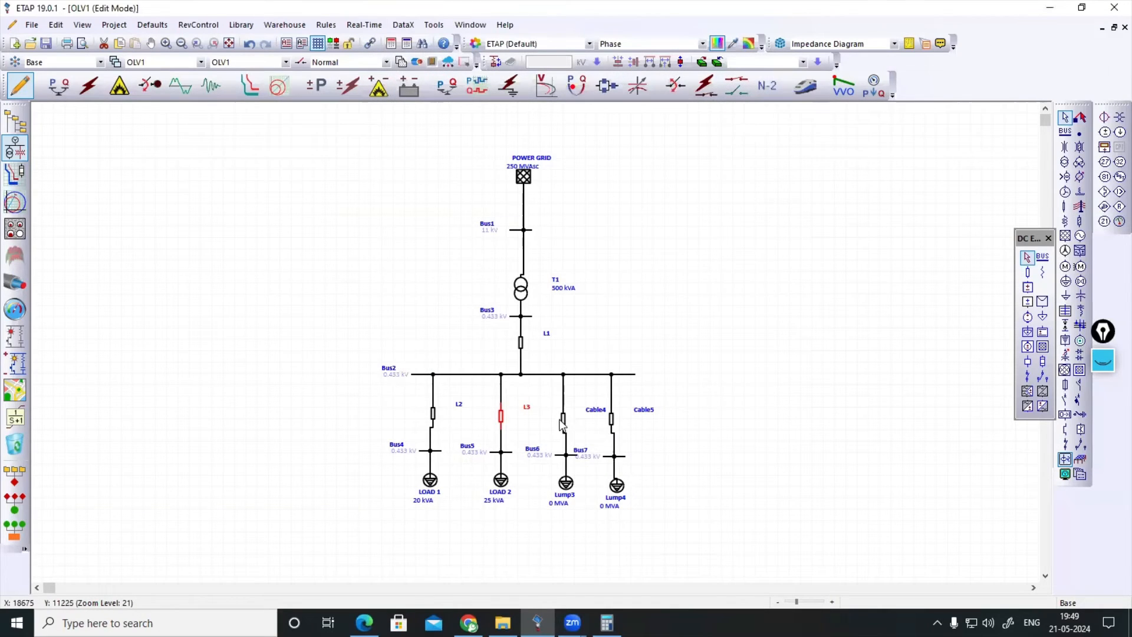
- Rename the lumped load Lump3 on Bus6 as LOAD 3
double_click(566, 483)
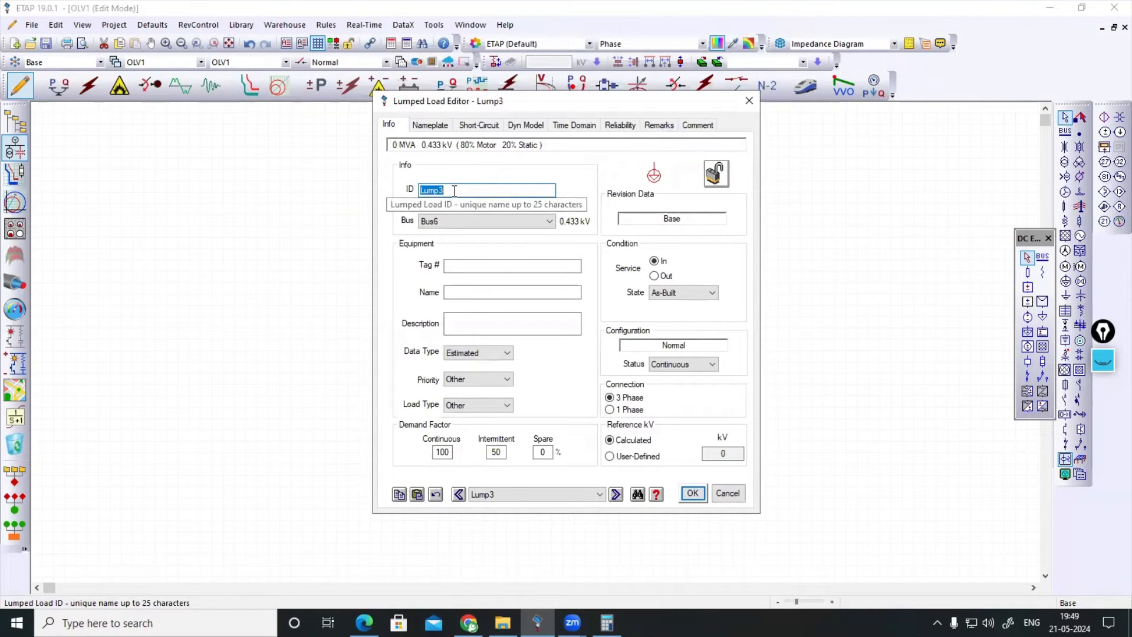
text(LO)
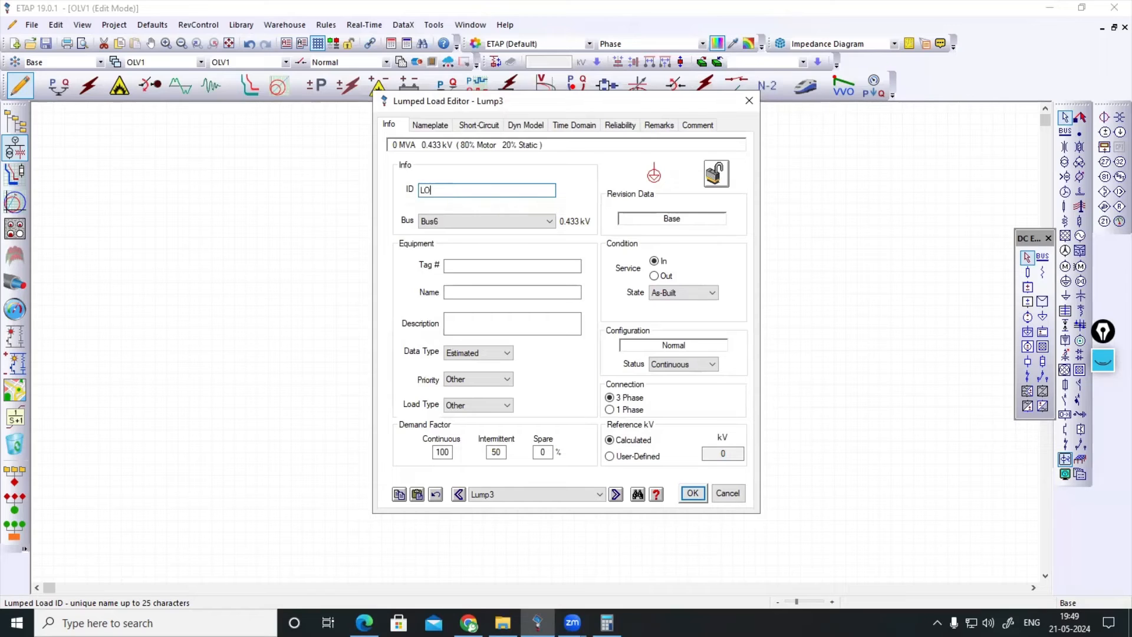
text(AD 3)
- Rate LOAD 3 at 30 kVA with an 80% power factor and save the load settings
click(437, 126)
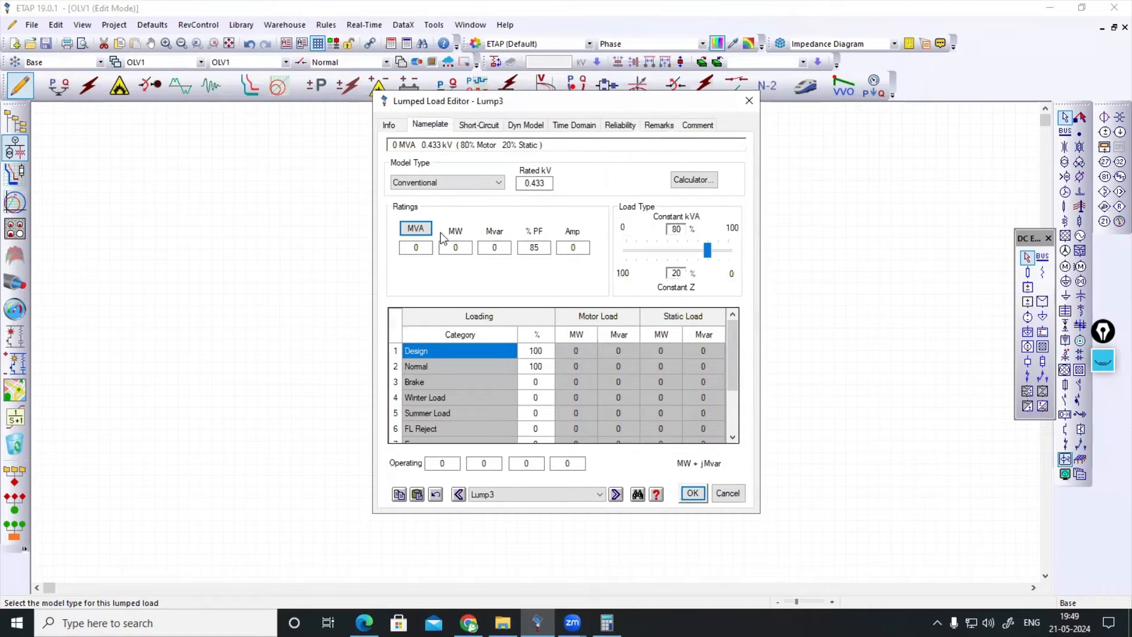
click(420, 230)
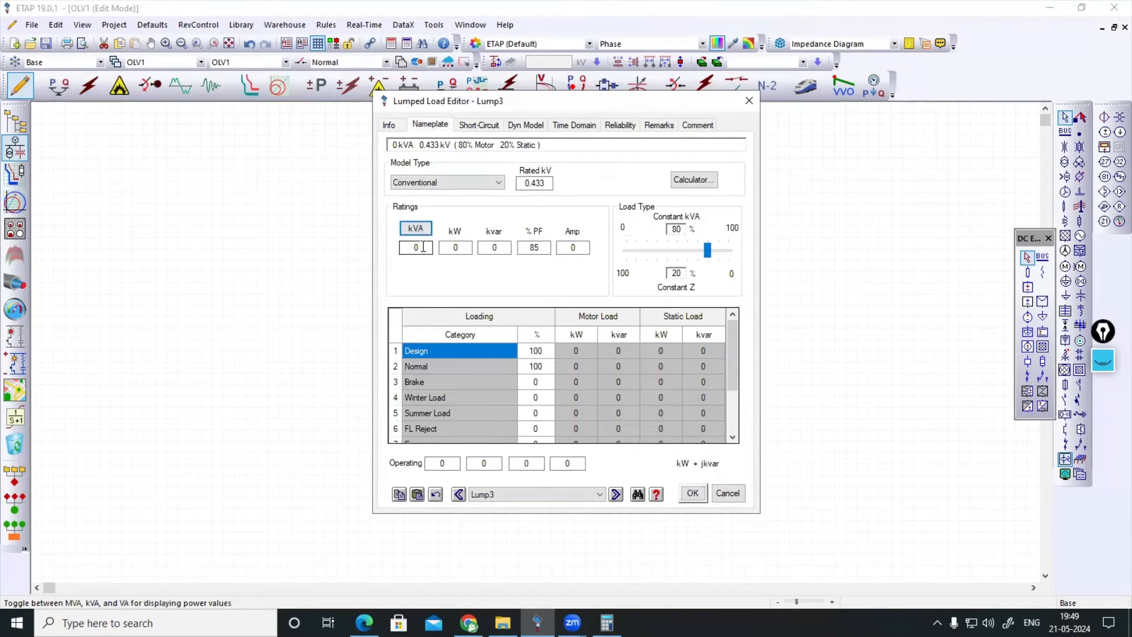
text(30)
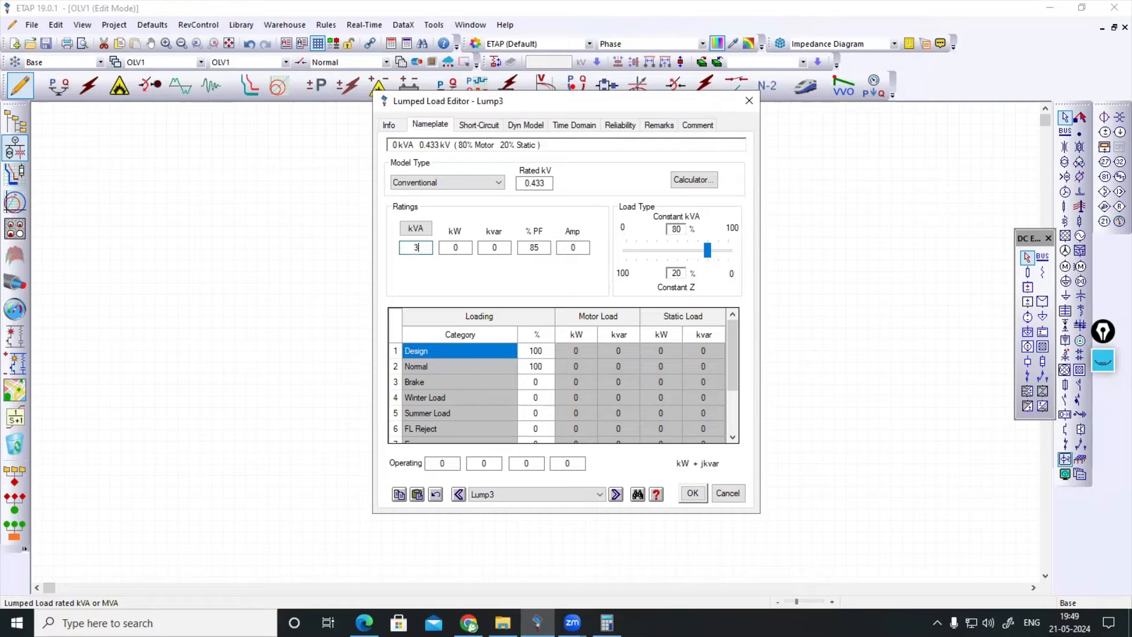
click(531, 247)
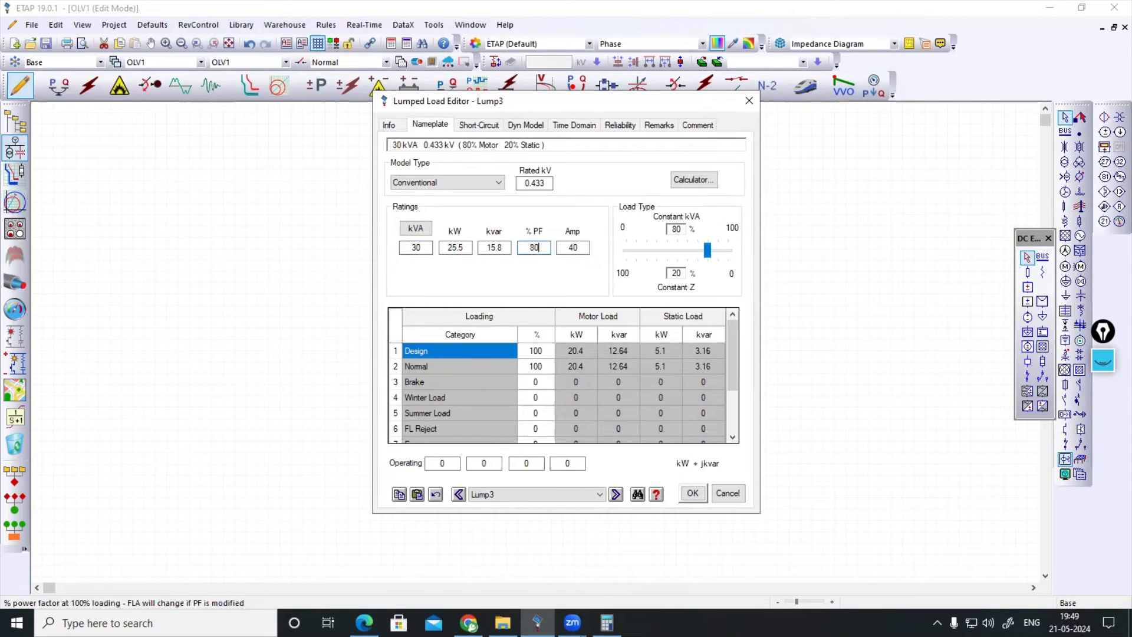
click(465, 253)
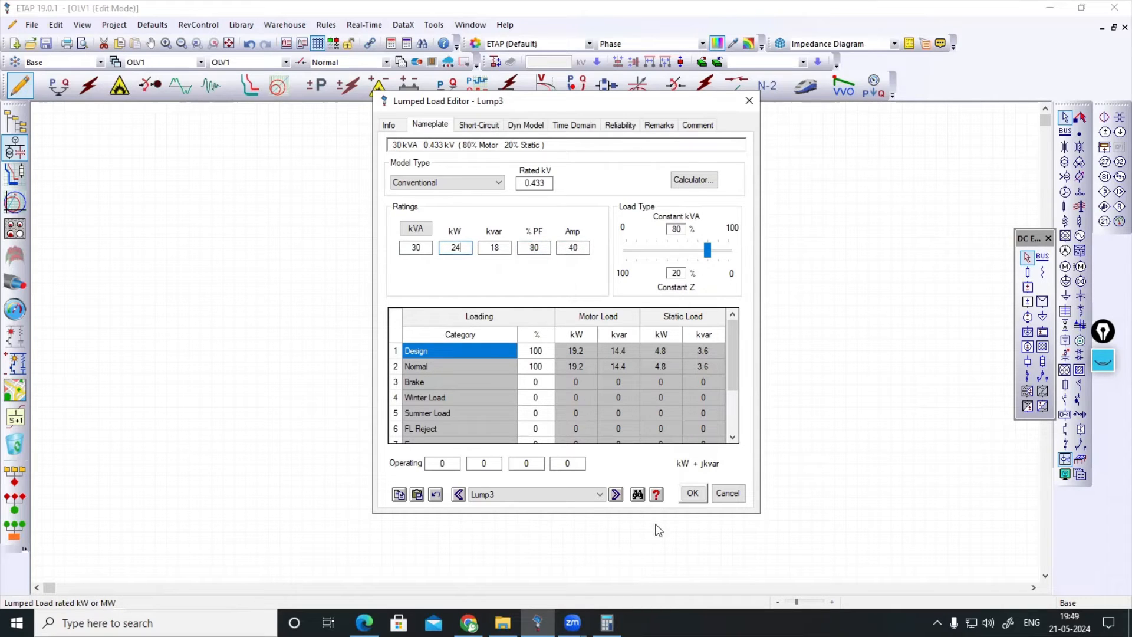
click(692, 494)
- Switch to Calculator and multiply the 40 A load current by a 1.2 margin factor
click(607, 622)
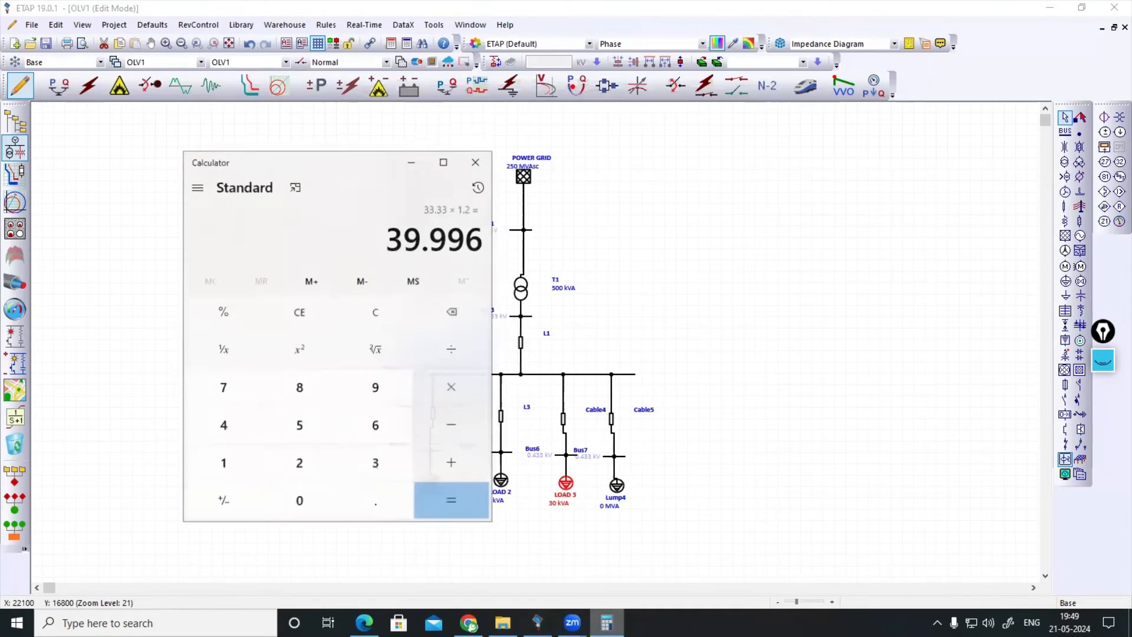
click(381, 311)
text(4)
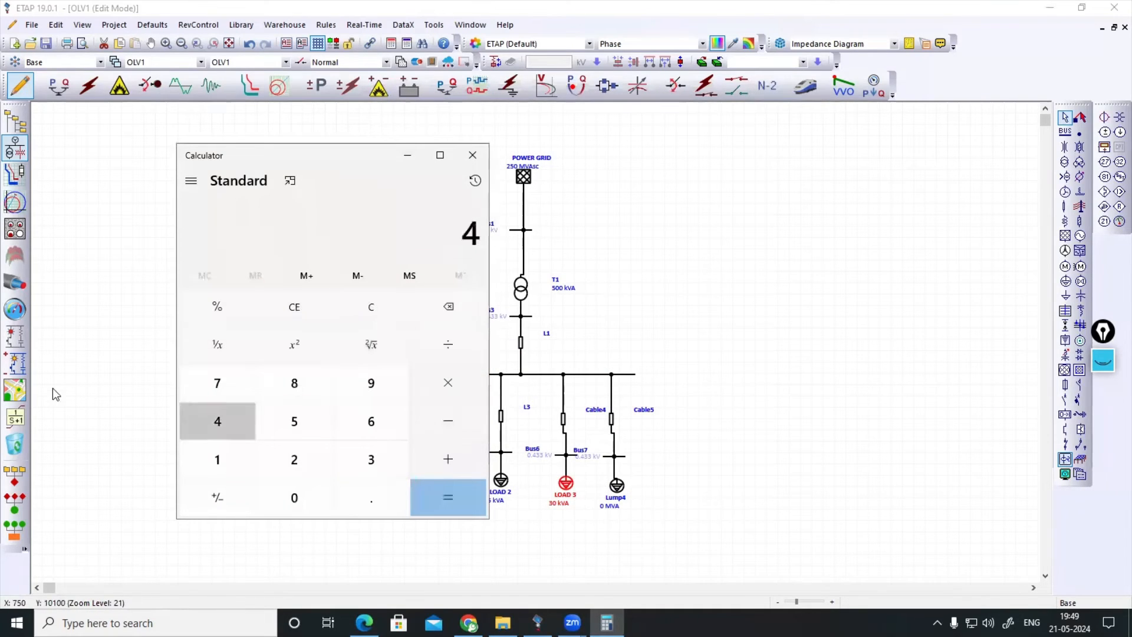
text(0*1.2)
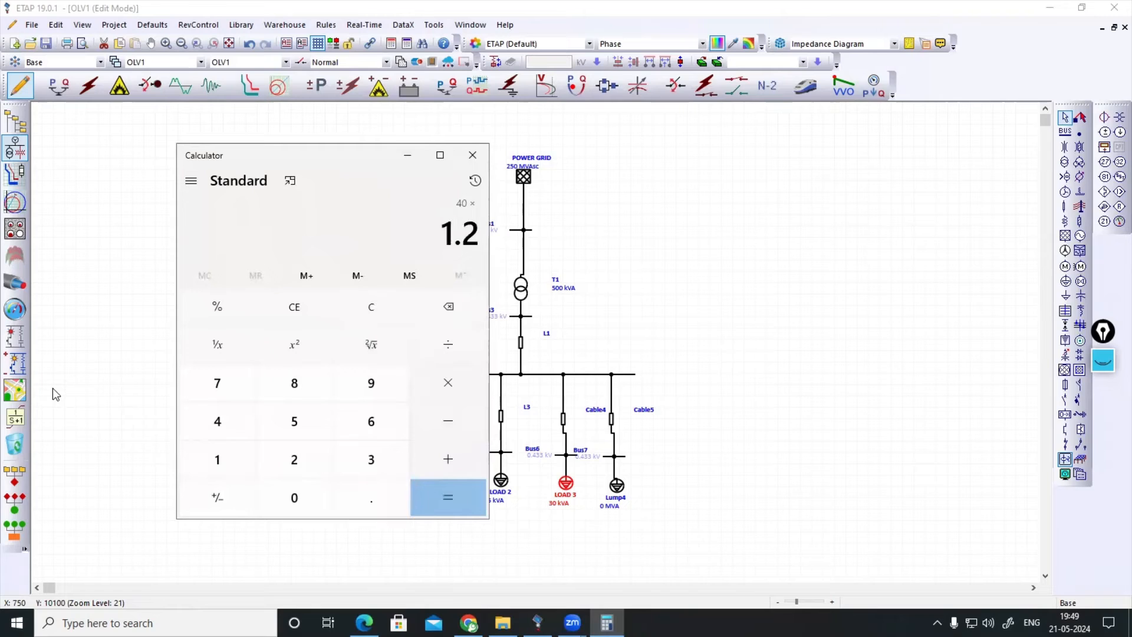
key(Return)
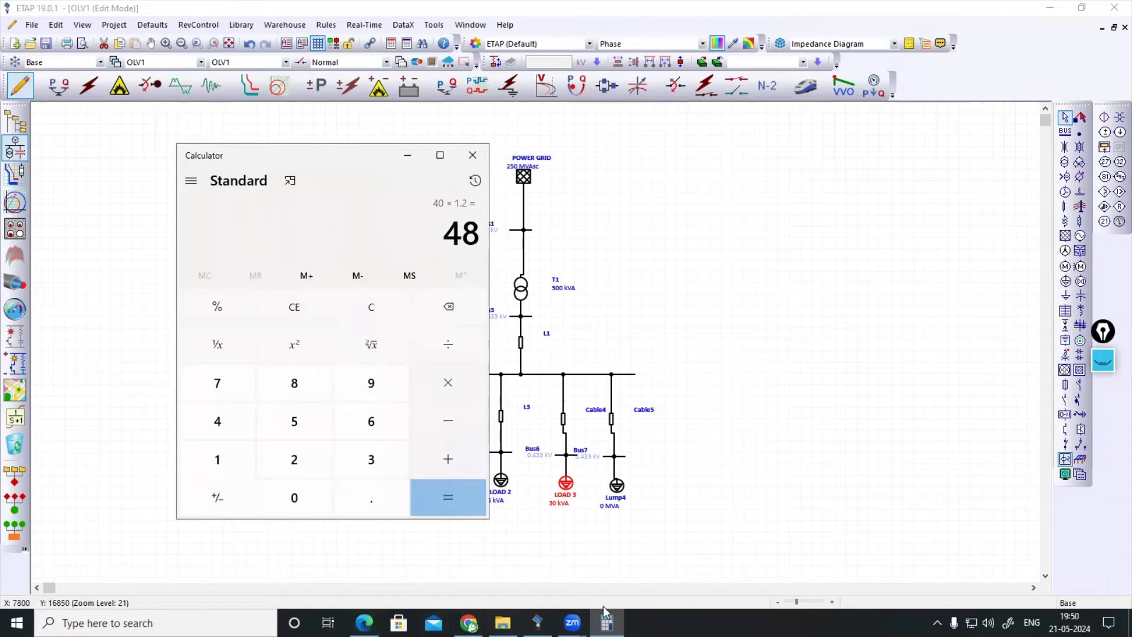
- Switch to the electrical handbook PDF in the browser and check the current rating table of AYFY cables
mouse_move(537, 622)
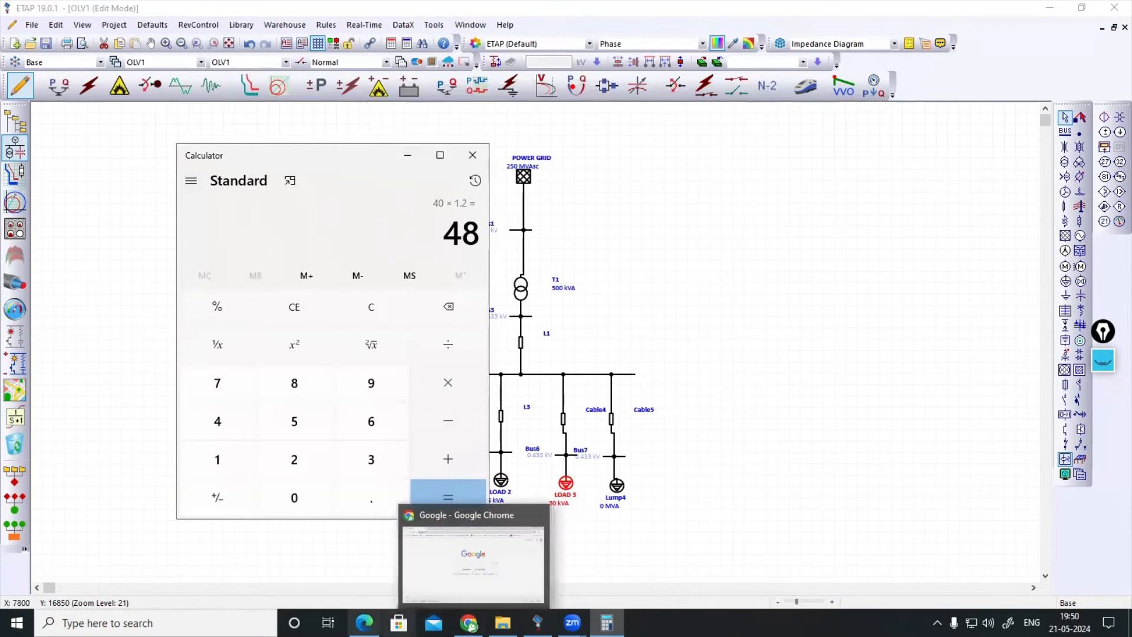
mouse_move(363, 622)
click(360, 586)
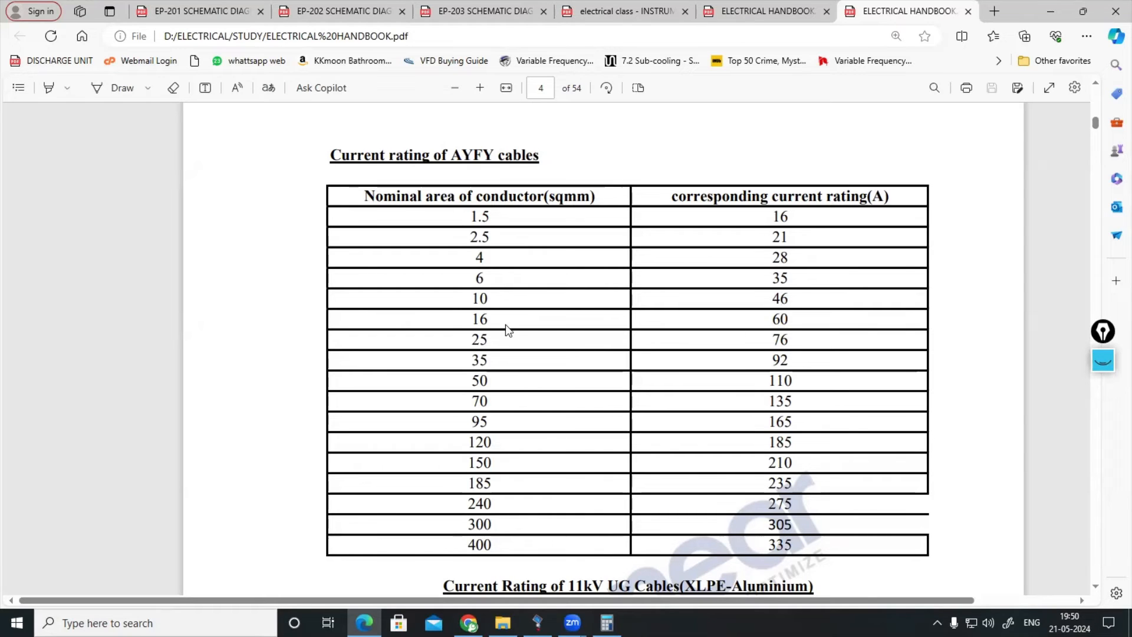
- Return to ETAP, rename the cable feeding LOAD 3 as L4 and set its length to 5 m
click(537, 622)
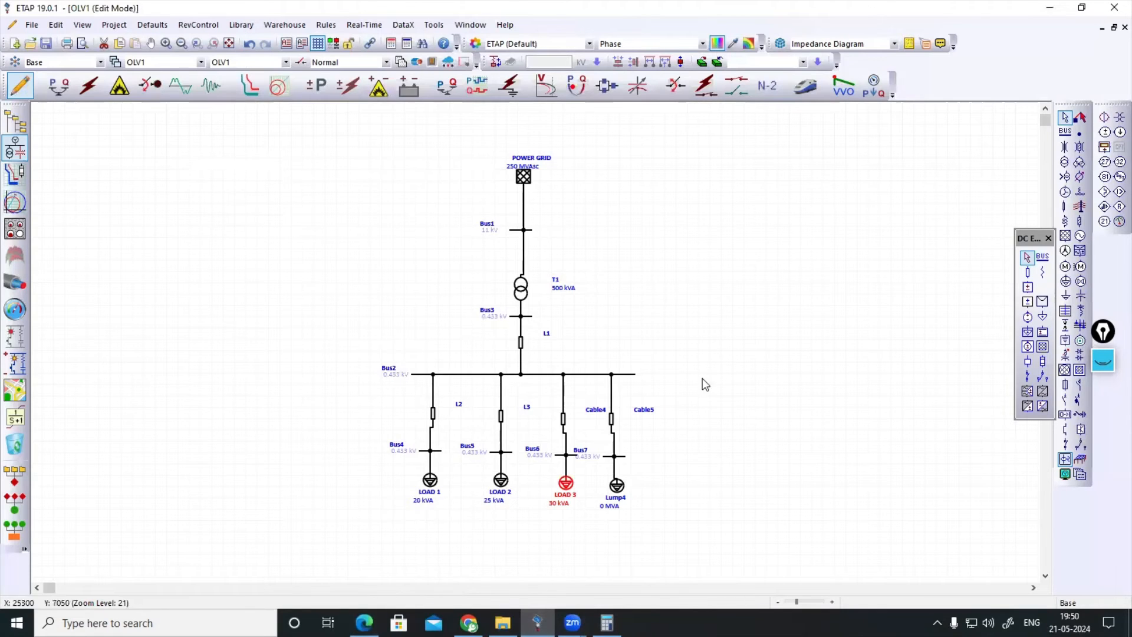
double_click(563, 420)
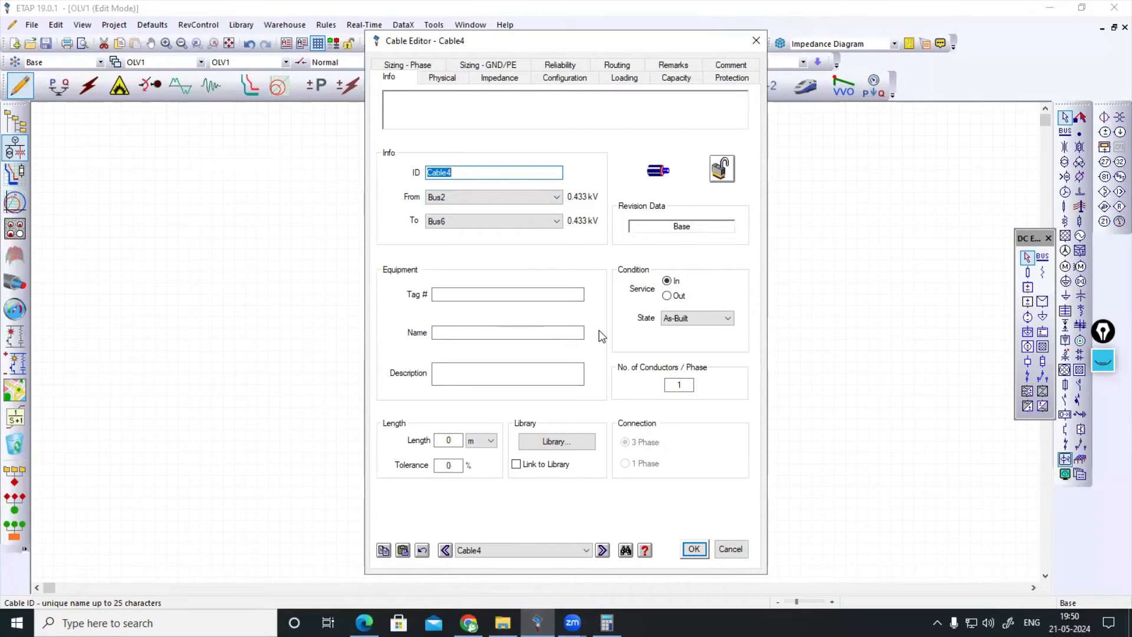
text(L4)
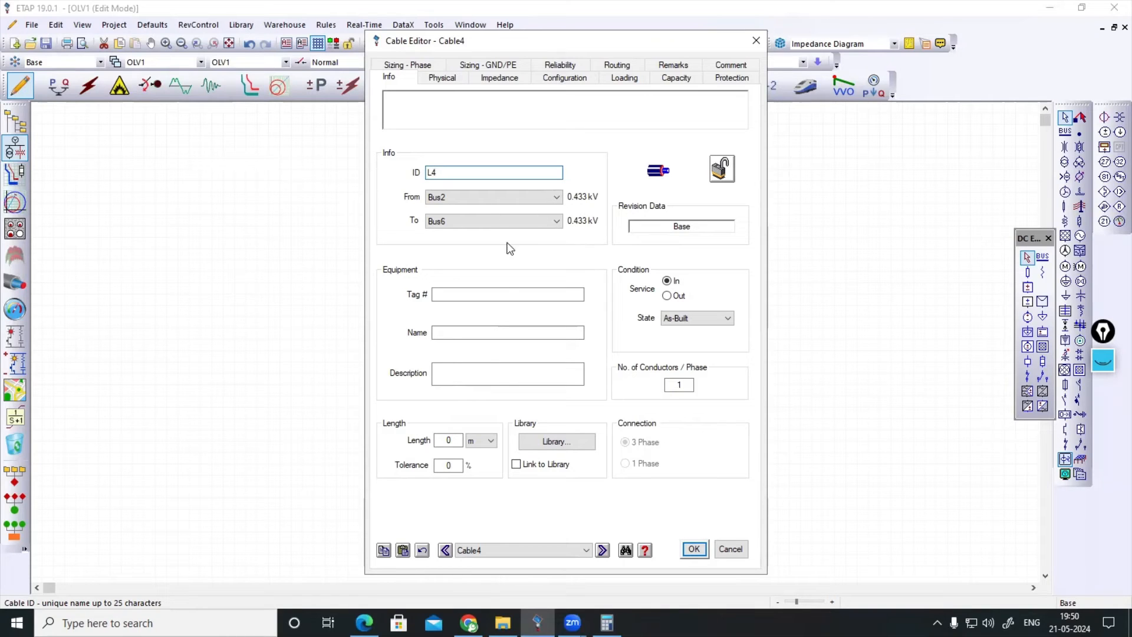
click(448, 440)
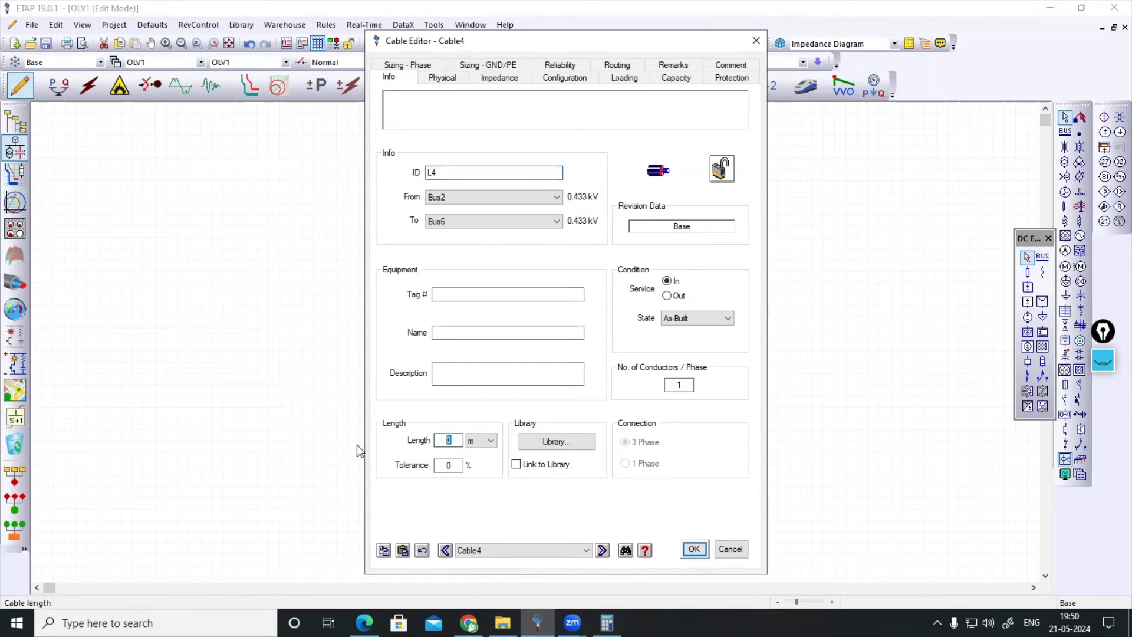
text(5)
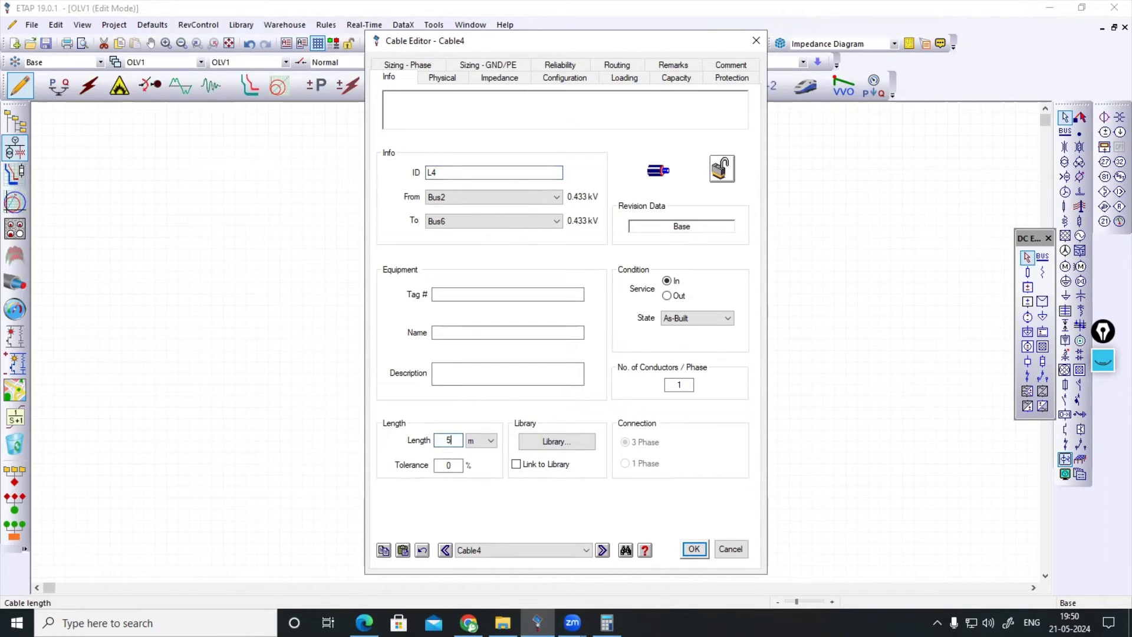
- Open the cable library for L4 and filter it to AL conductors in Metric units only
click(563, 440)
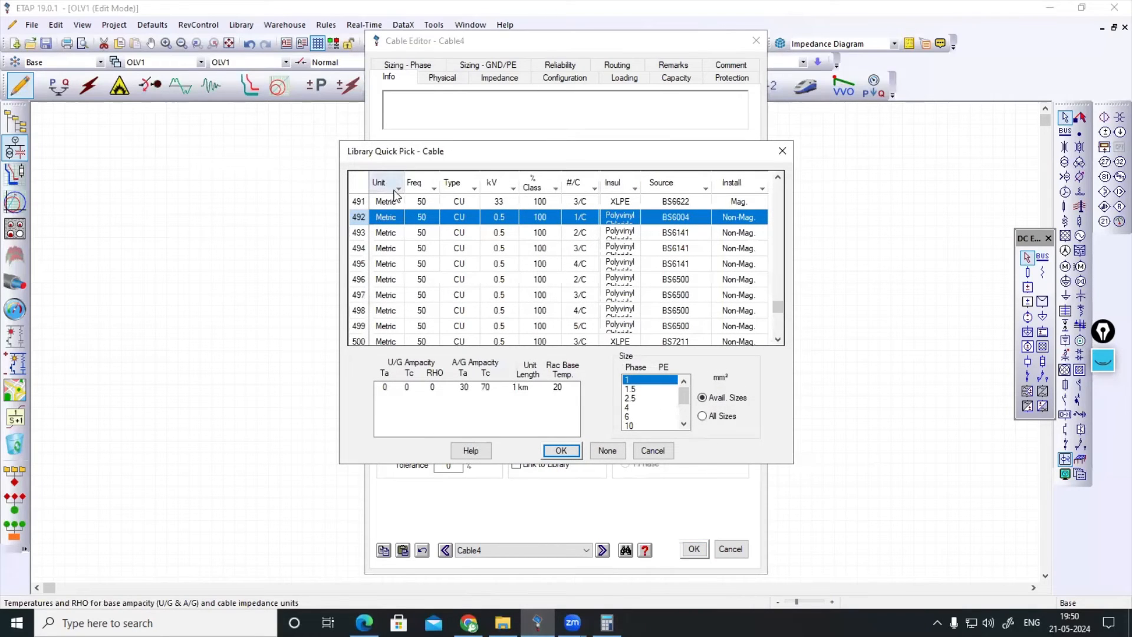
click(473, 187)
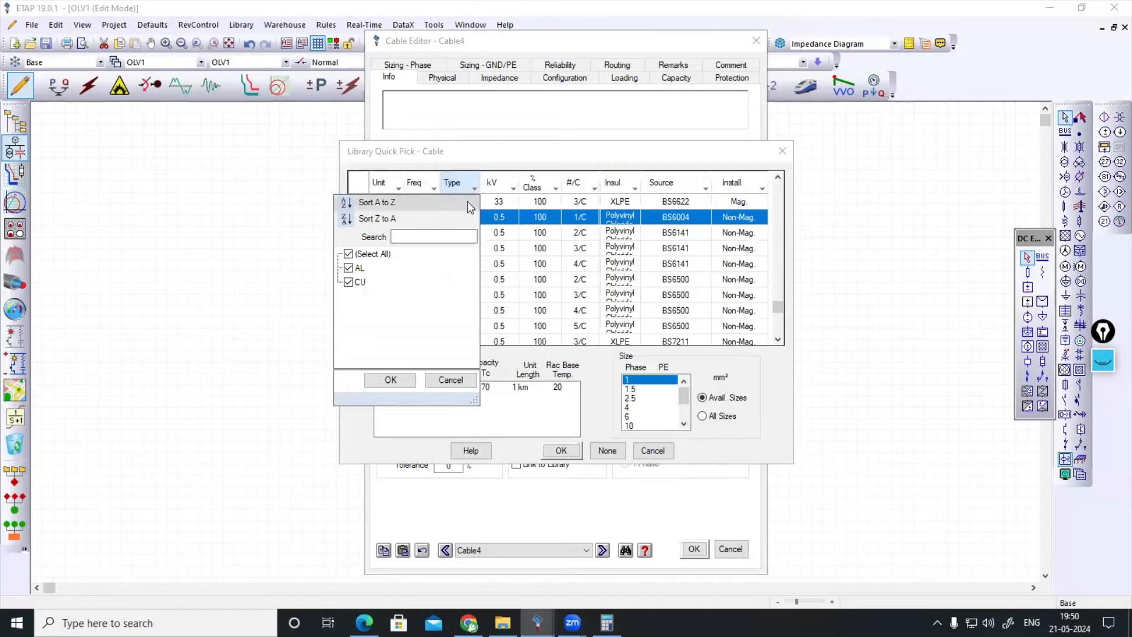
click(352, 283)
click(390, 379)
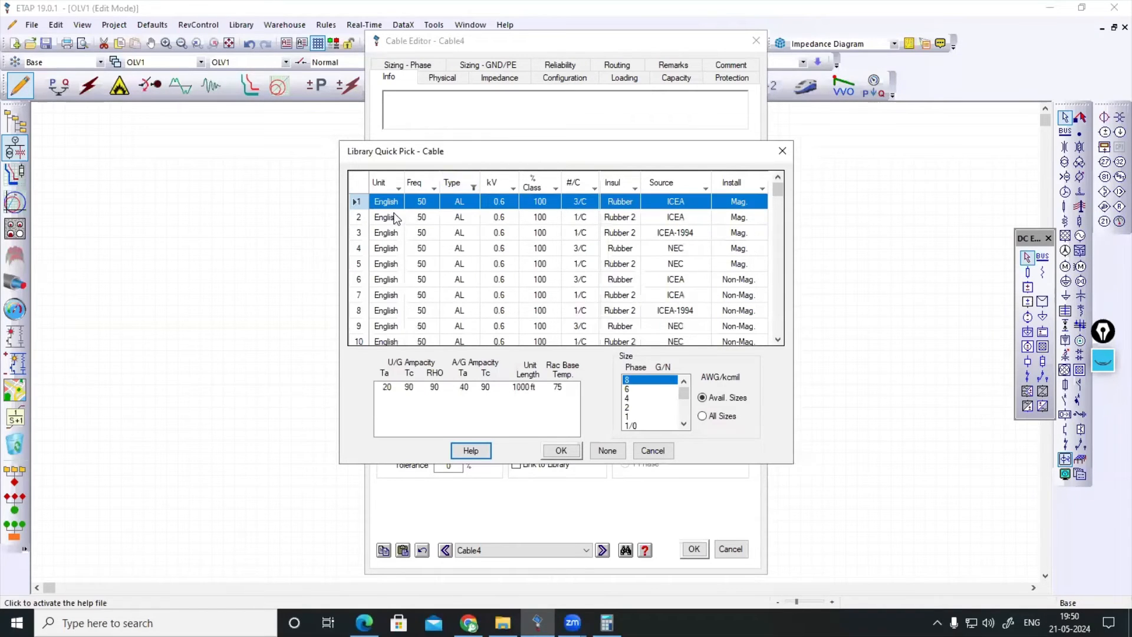
click(398, 185)
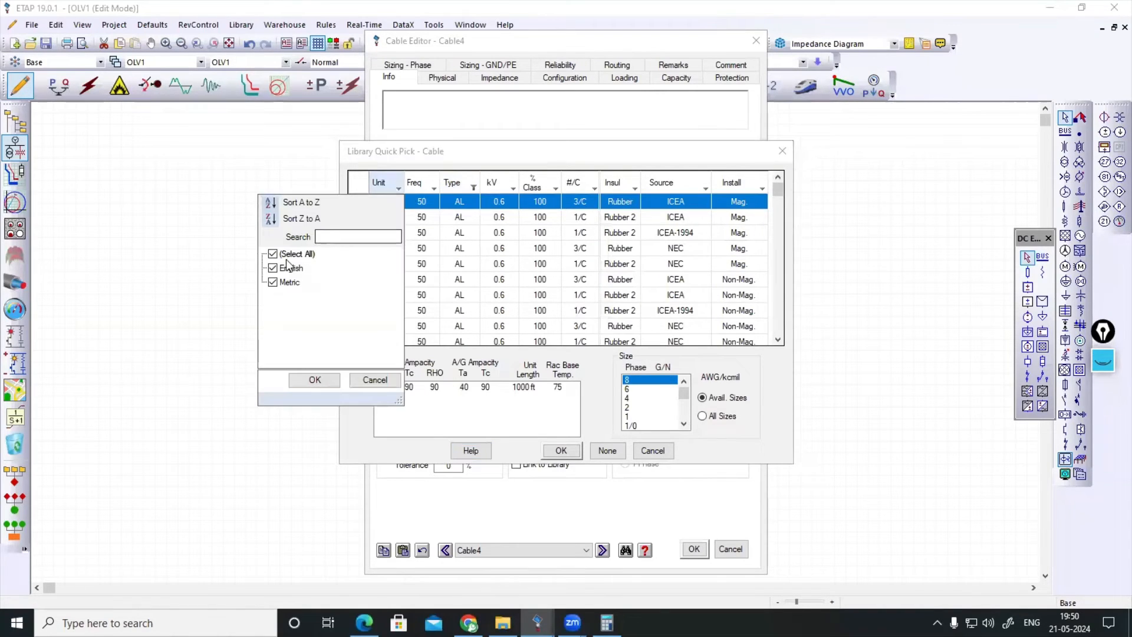
click(273, 282)
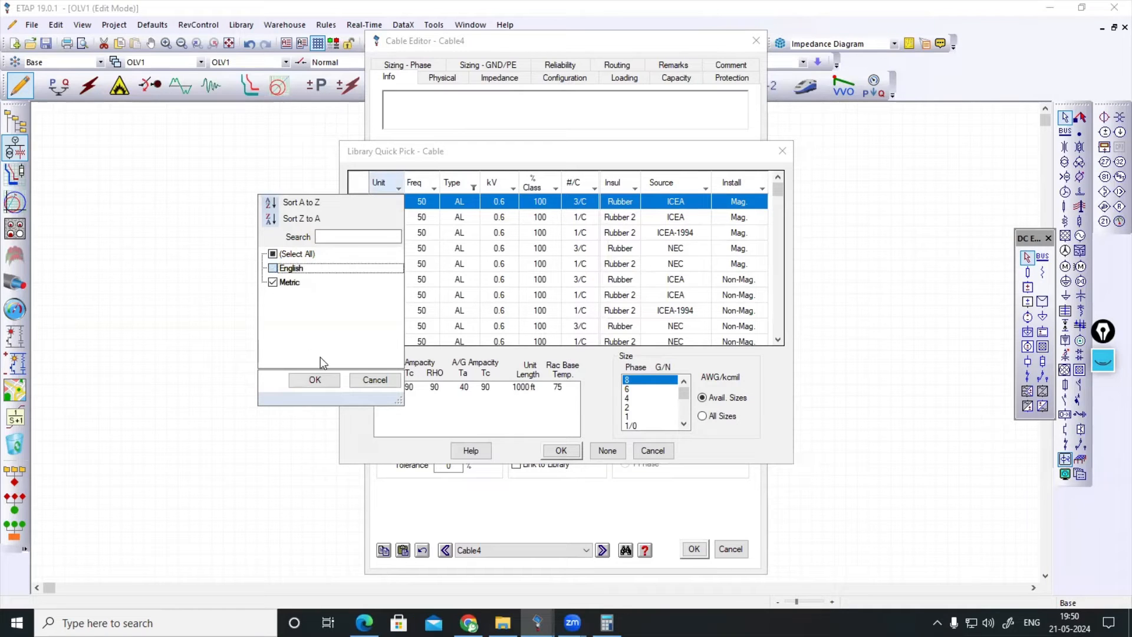
click(312, 380)
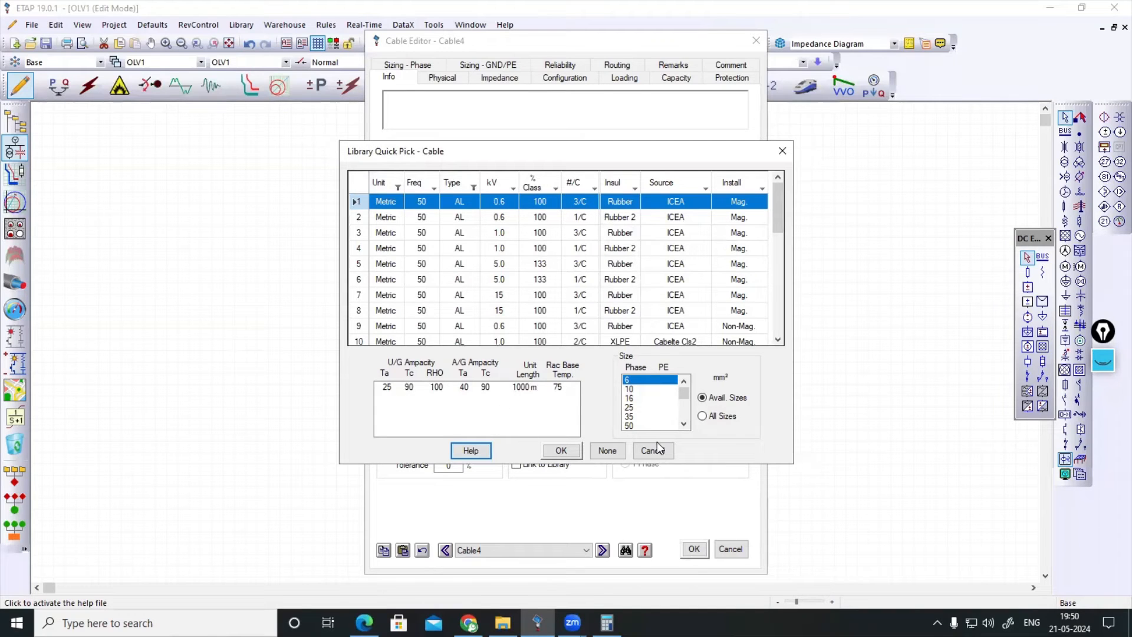
- Assign the 16 mm² 0.6 kV, 3/C rubber-insulated ICEA magnetic-installation cable to L4 and save it with a 2% length tolerance
click(630, 400)
click(560, 452)
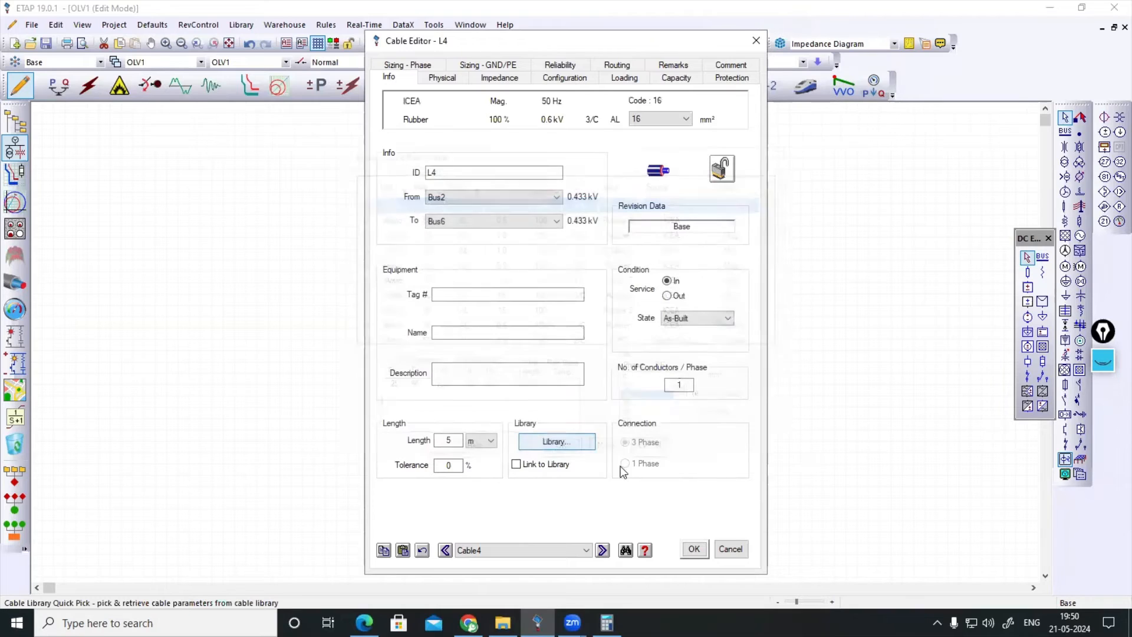
click(449, 467)
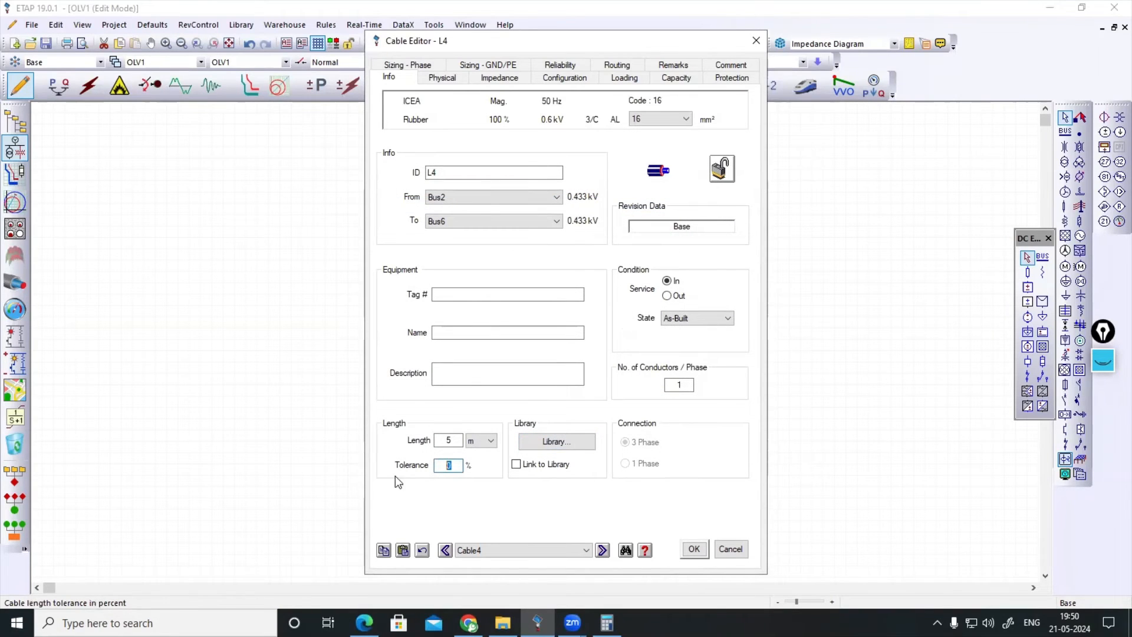
text(2)
click(694, 550)
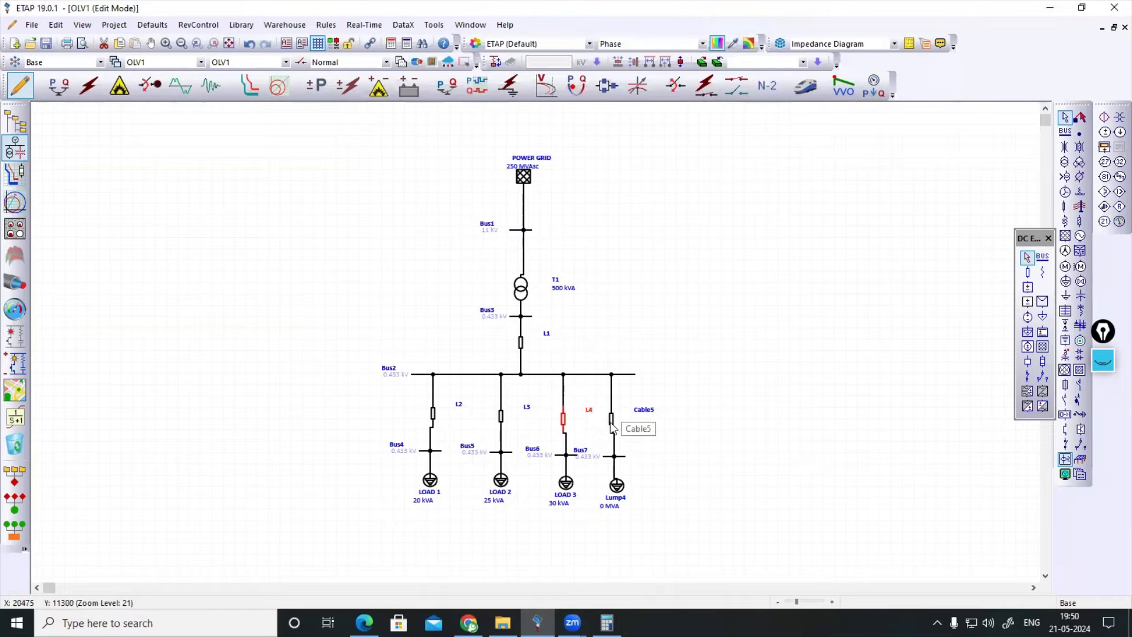
- Rename the lumped load Lump4 on Bus7 as LOAD 4
click(617, 484)
double_click(616, 484)
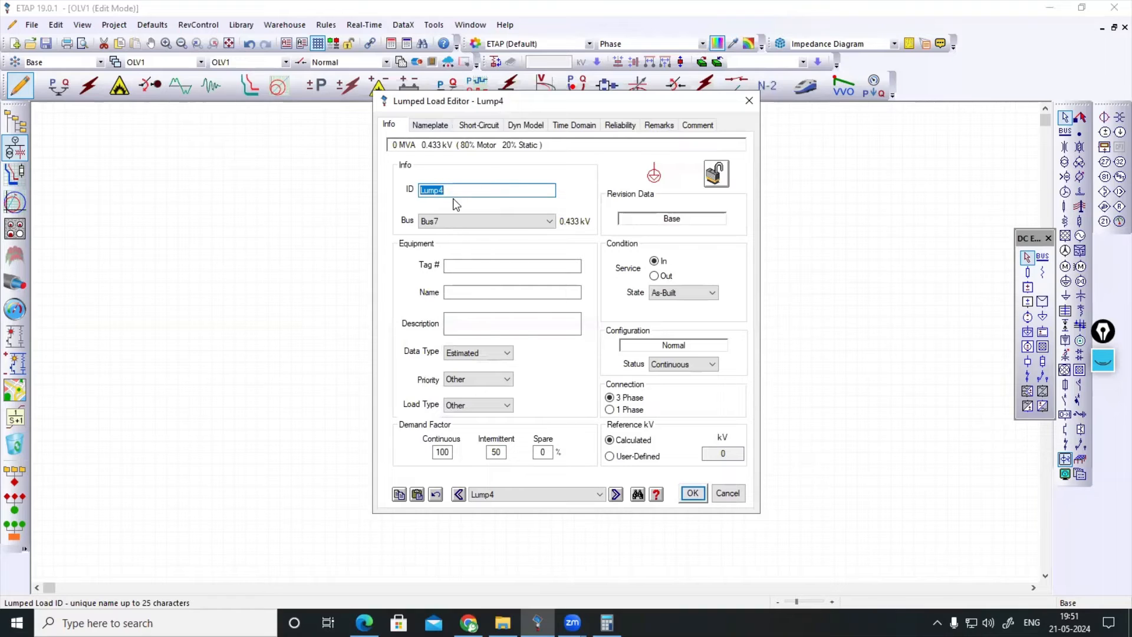
text(LOAD 4)
- Rate LOAD 4 at 50 kVA with an 80% power factor and save the load settings
click(430, 125)
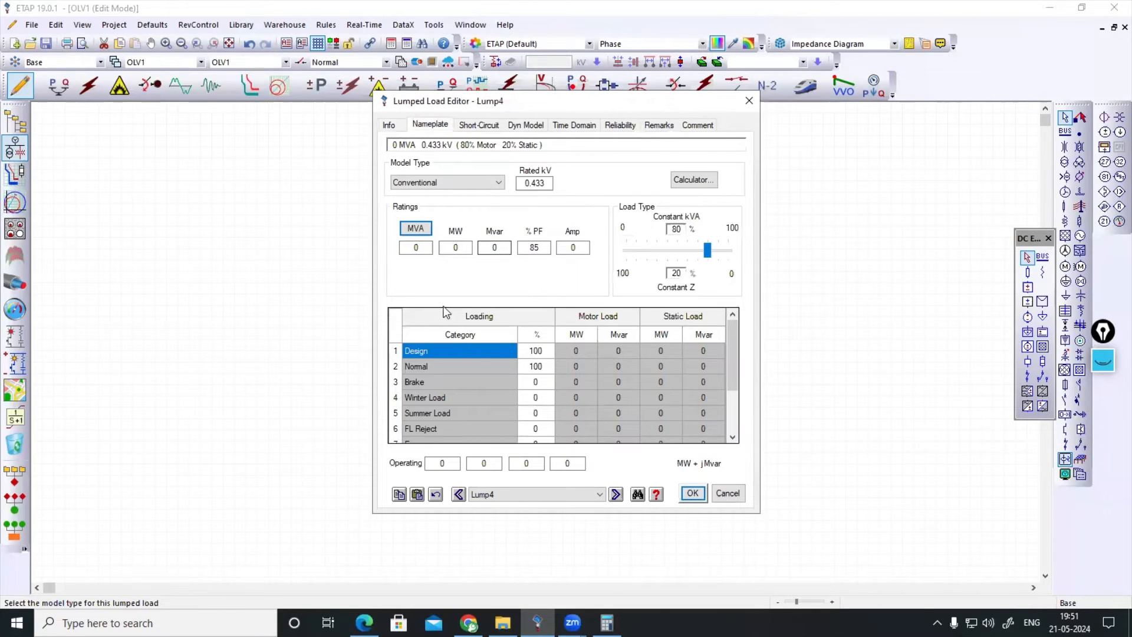
click(416, 230)
click(417, 232)
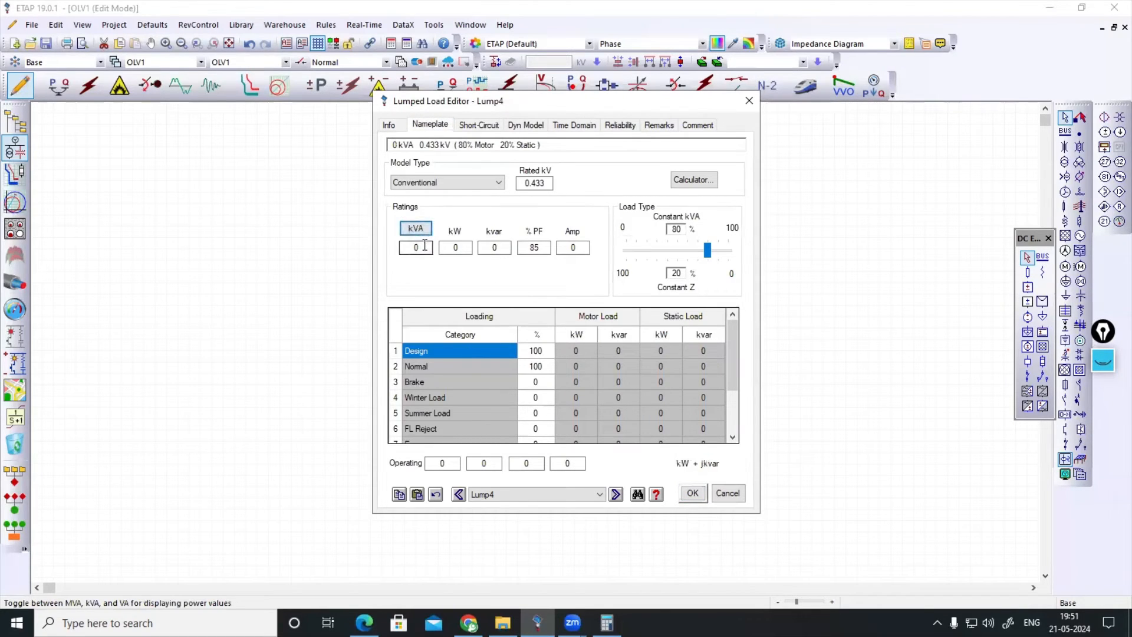
text(50)
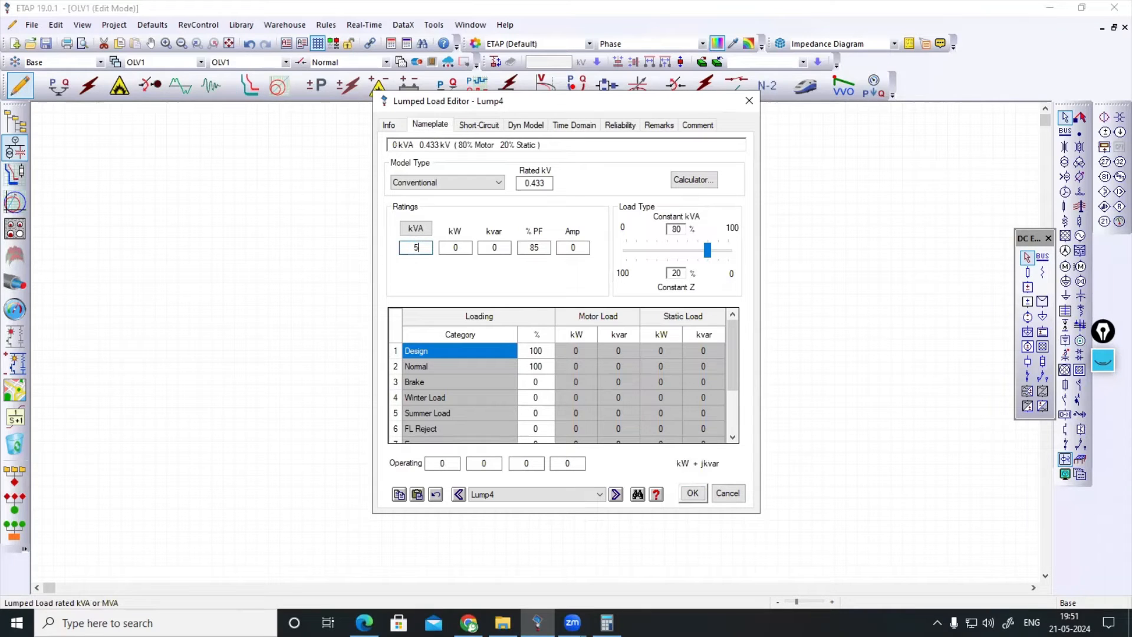
key(Tab)
key(Tab)
key(Tab)
text(80)
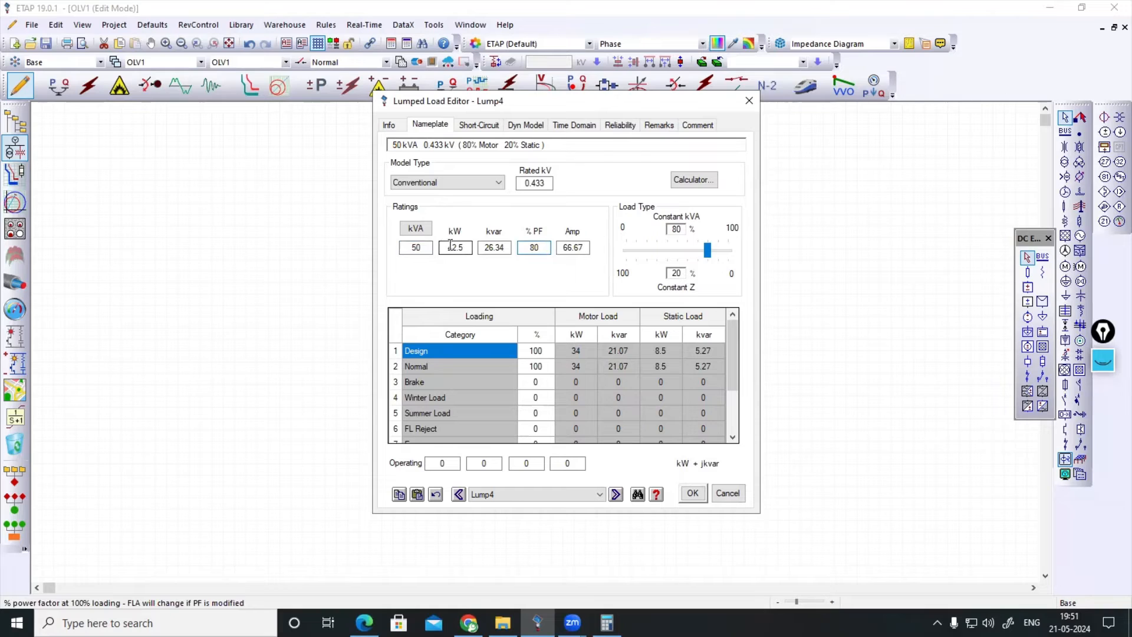
click(498, 248)
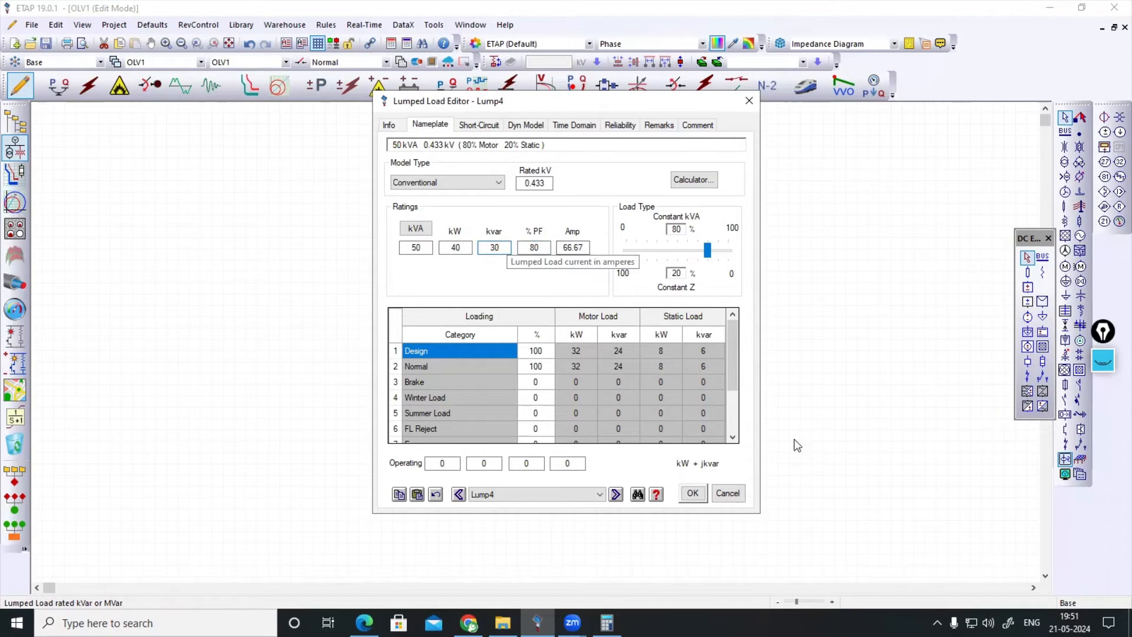
click(692, 493)
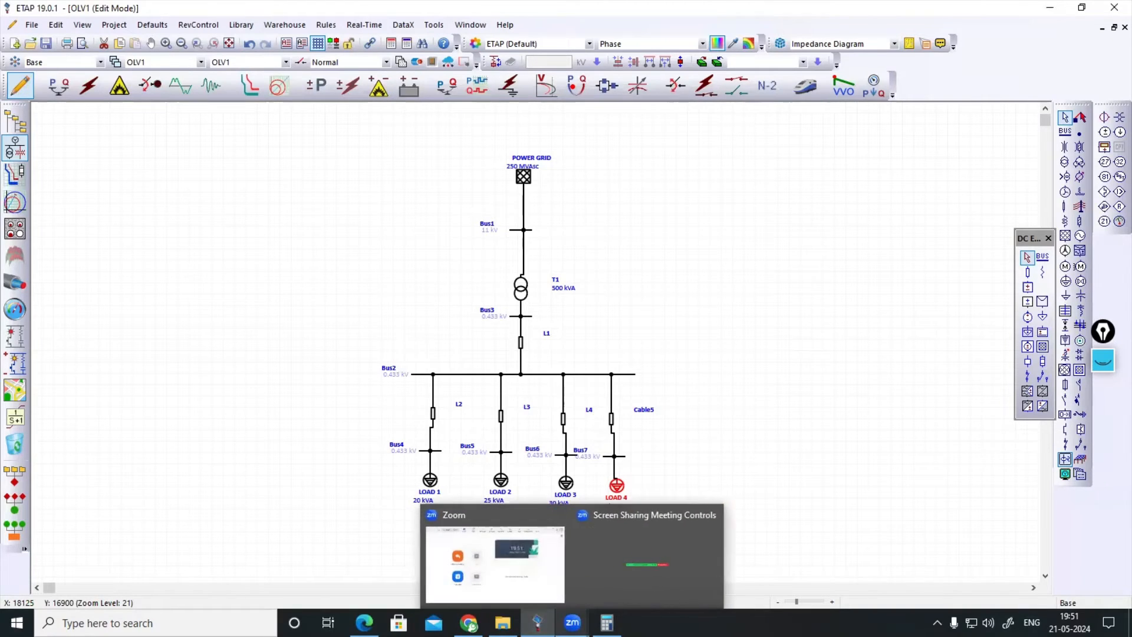
- Switch to Calculator and multiply 1.2 by 66.67 to get the design current for LOAD 4's cable
mouse_move(537, 623)
mouse_move(364, 623)
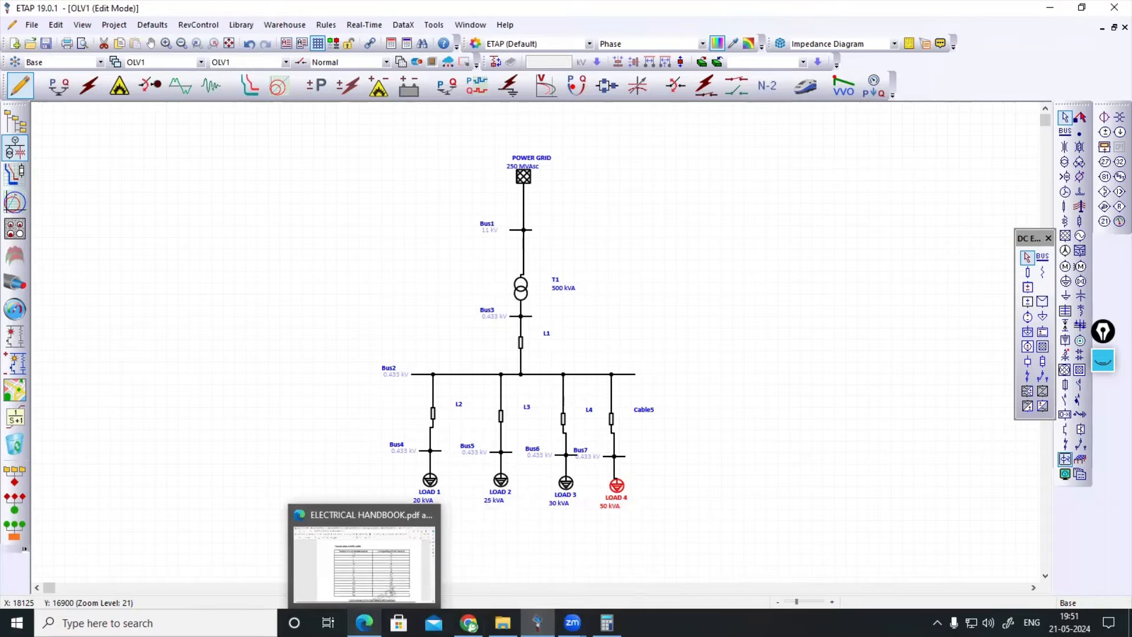
click(611, 557)
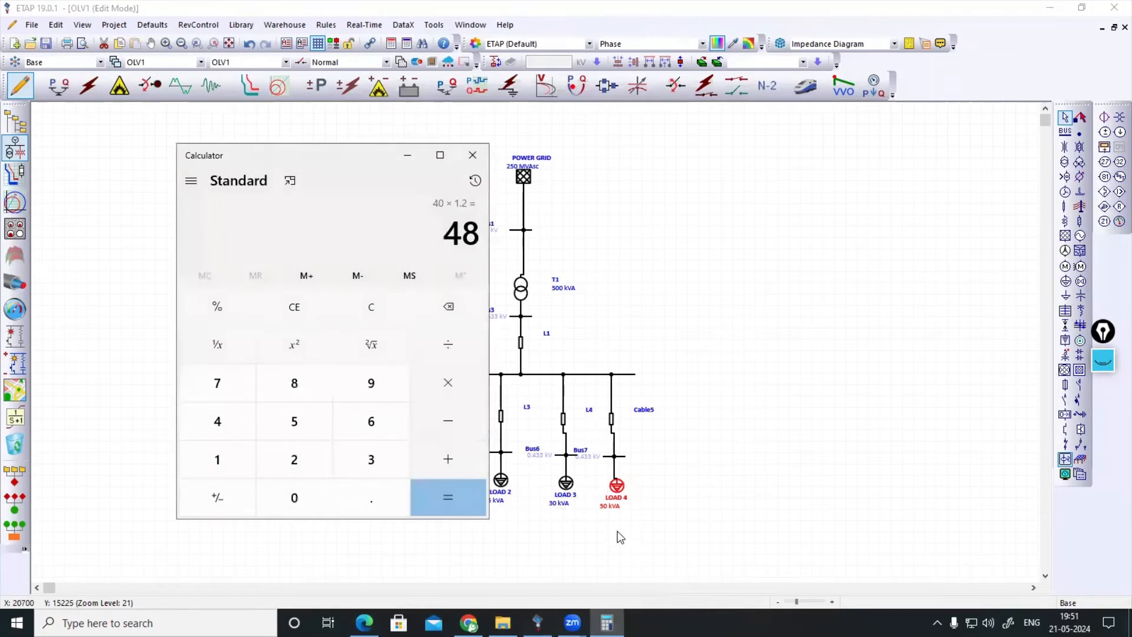
click(384, 309)
text(1.2)
key(asterisk)
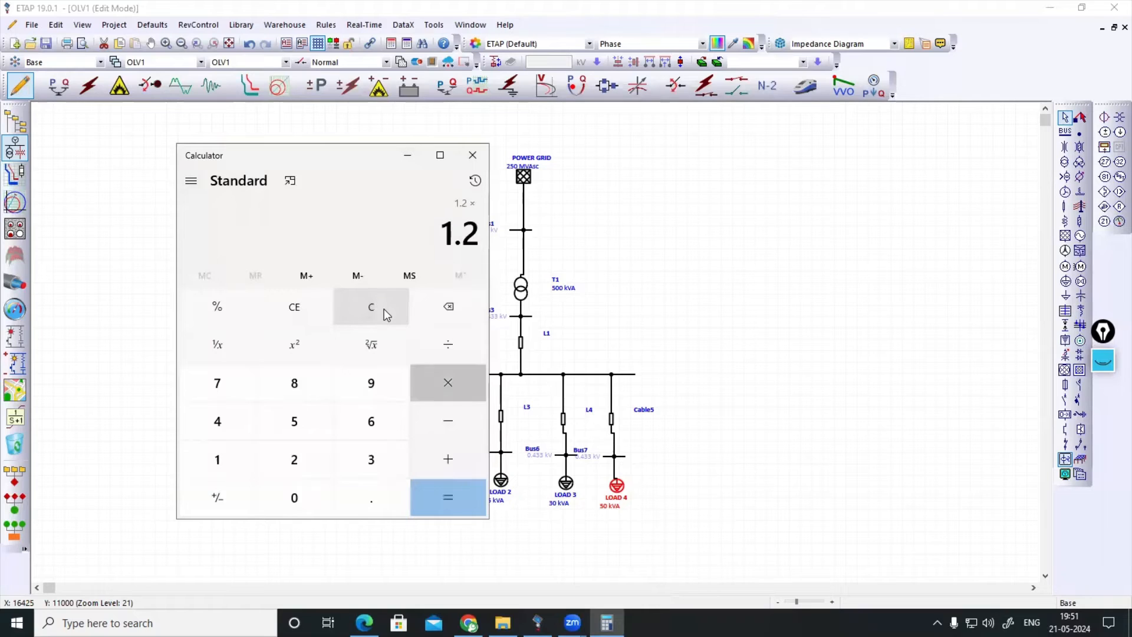
text(66.6)
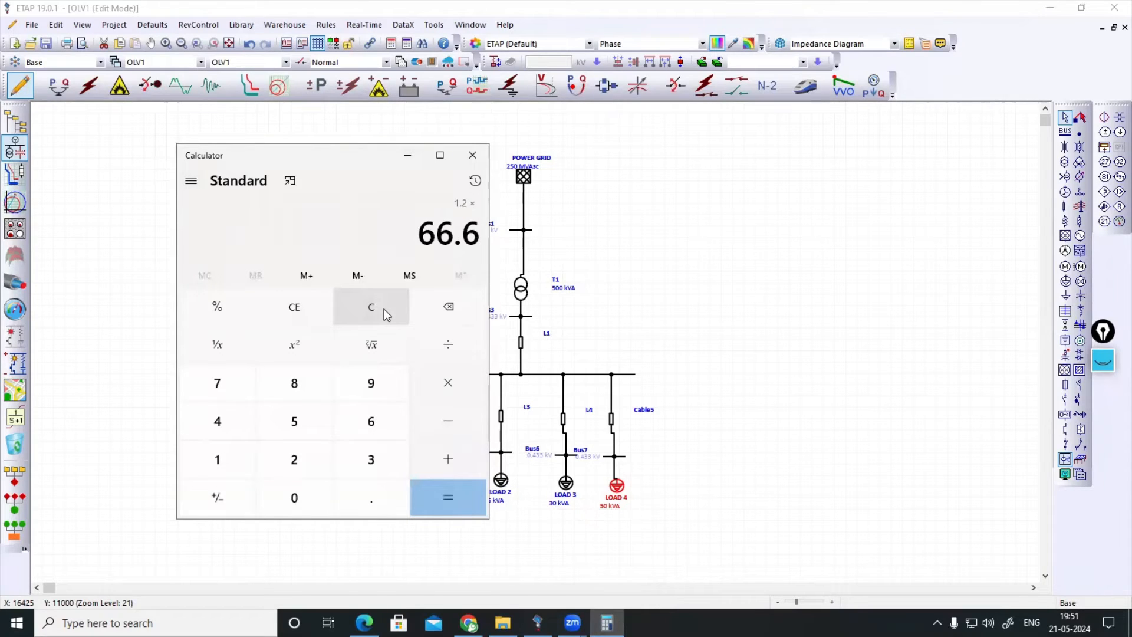
text(7)
key(Return)
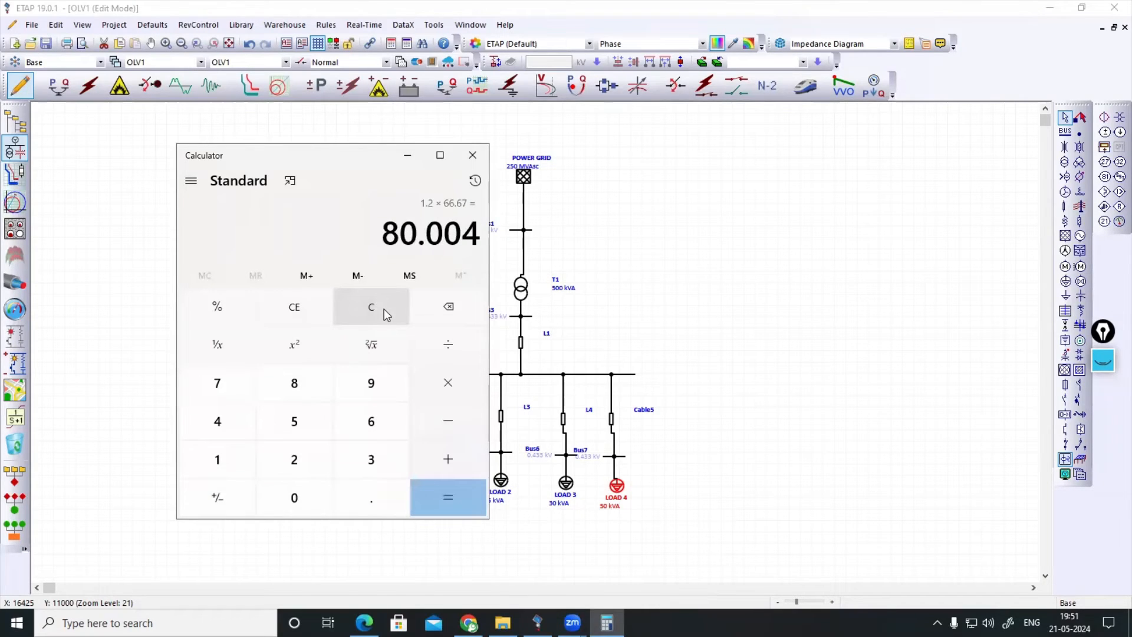
click(403, 152)
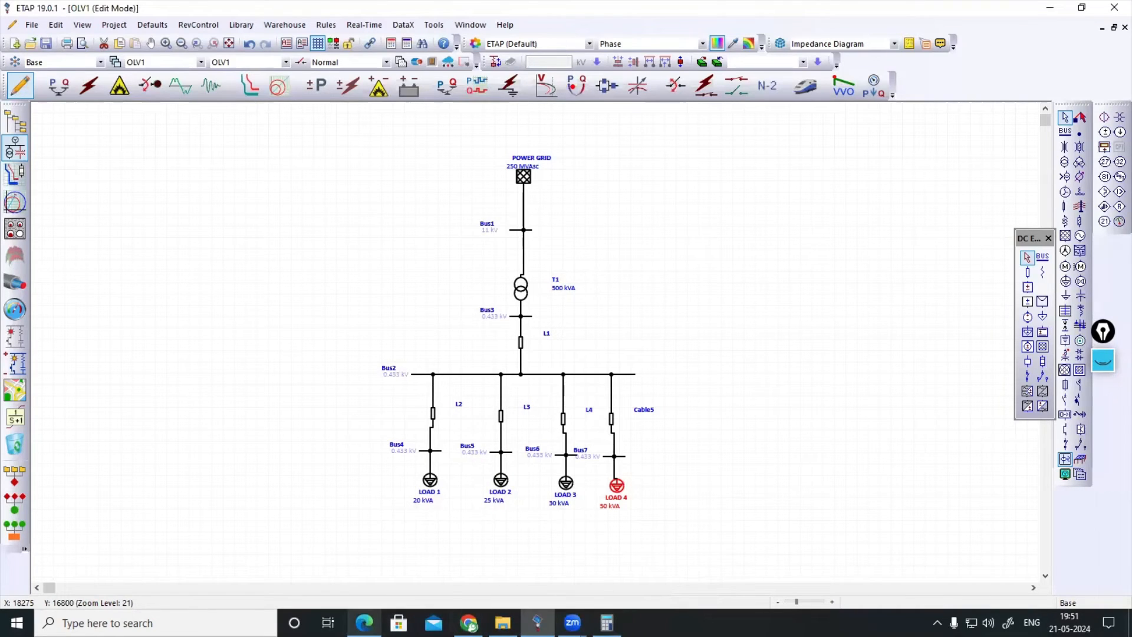
- Check the AYFY cable current rating table in ELECTRICAL HANDBOOK.pdf for a suitable conductor size and return to ETAP
mouse_move(363, 622)
click(370, 568)
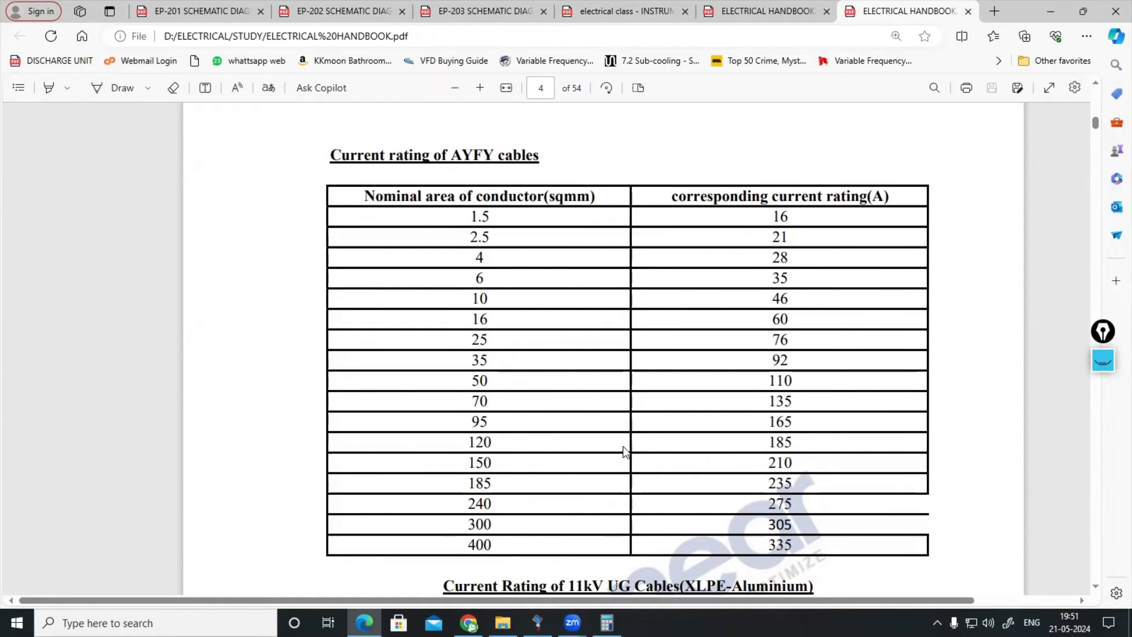
mouse_move(537, 622)
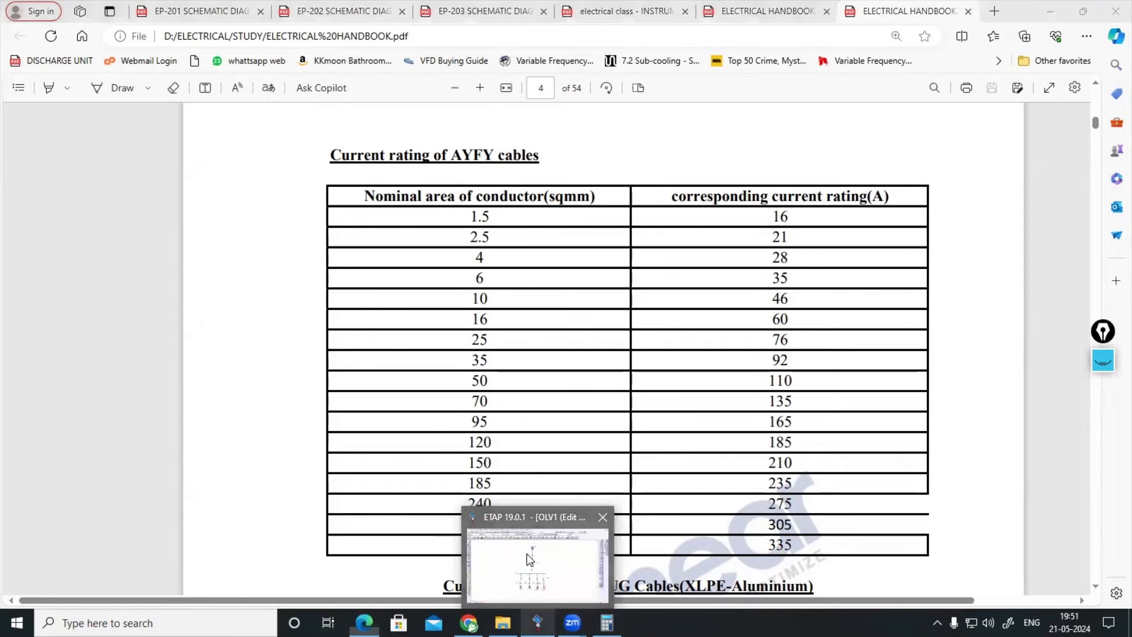
click(527, 554)
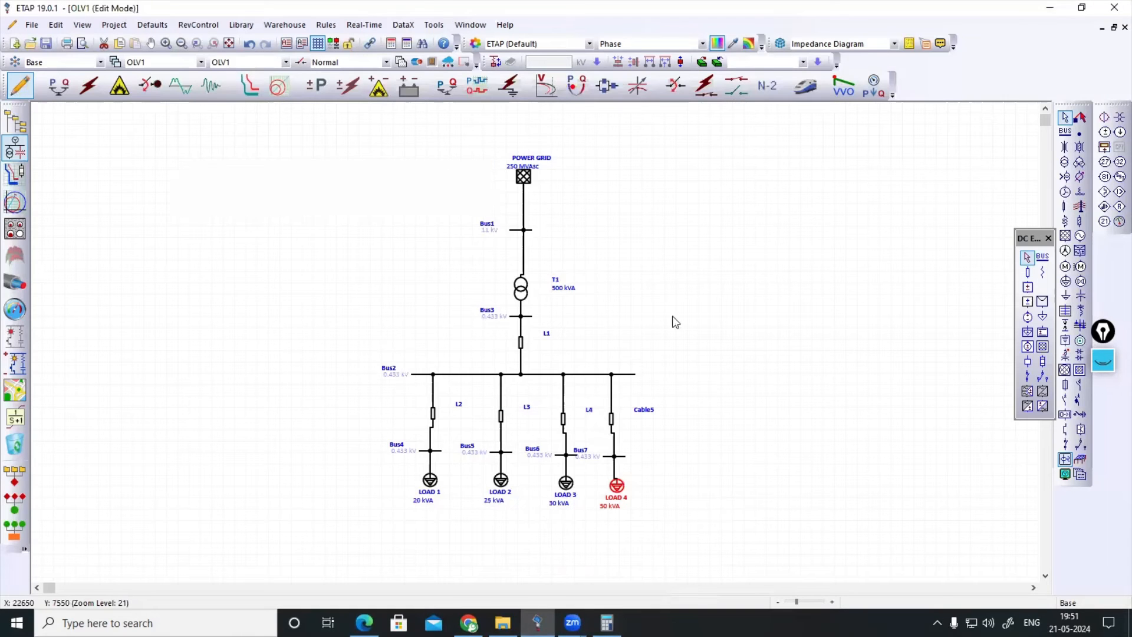
- Rename Cable5, which feeds Bus7, as L5 and set its length to 5 m with a 2% tolerance
double_click(612, 422)
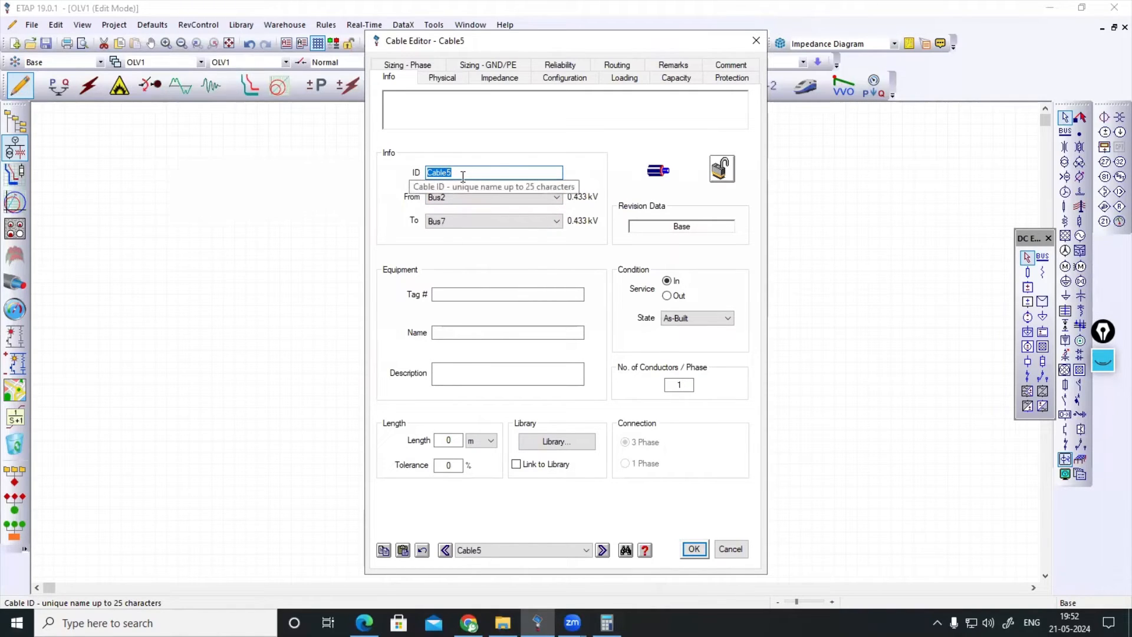
text(L5)
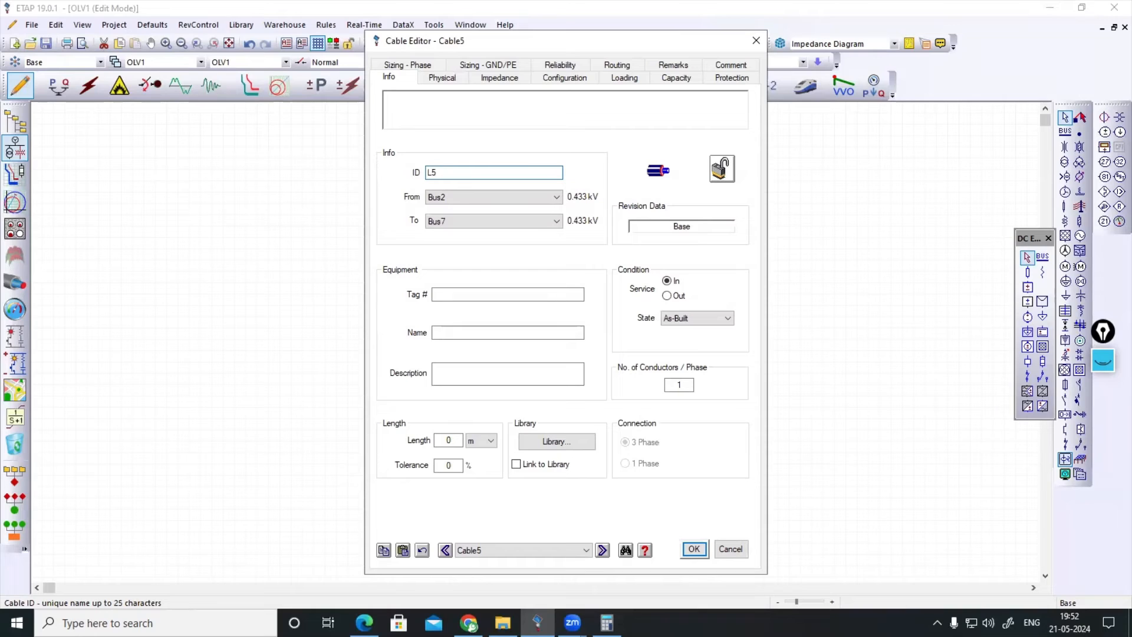
click(448, 442)
text(5)
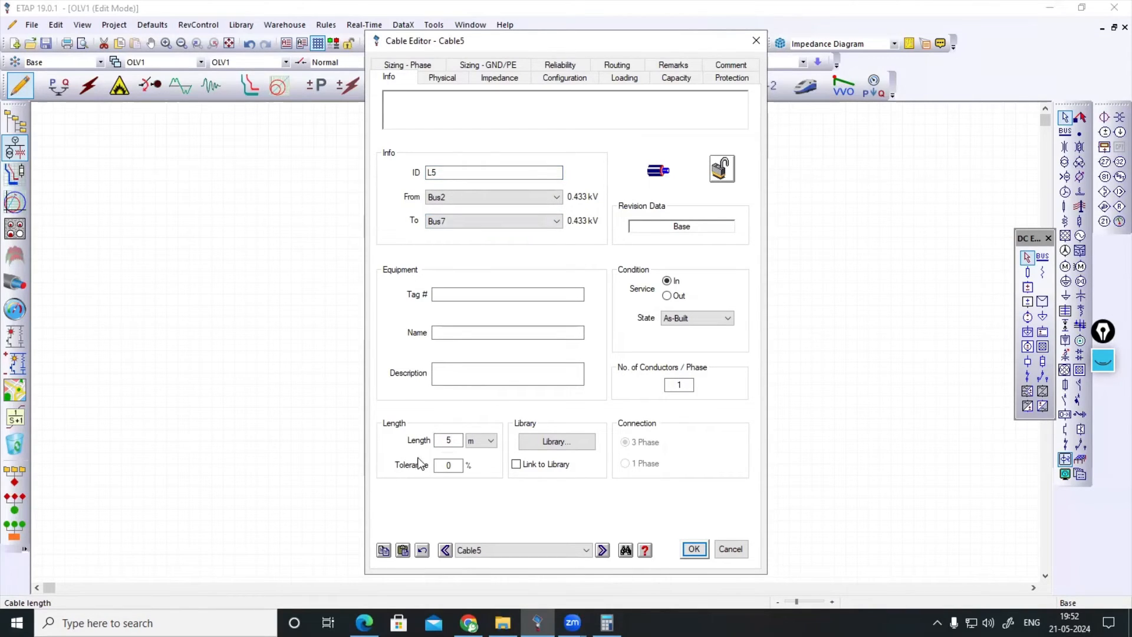
click(446, 466)
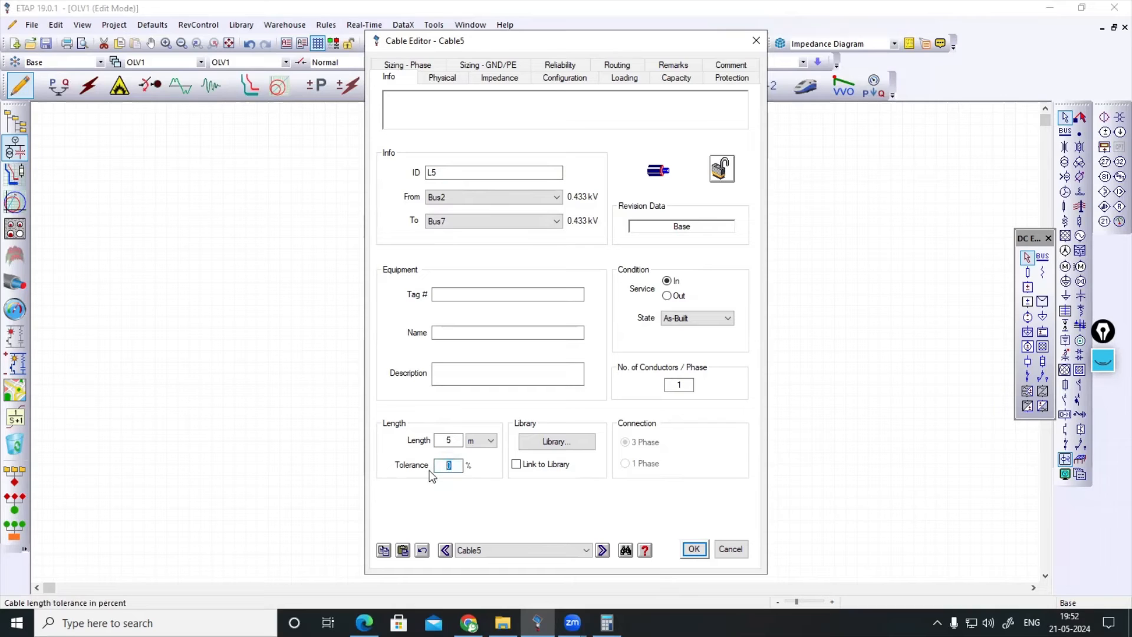
text(2)
- Open the cable library for L5 and filter it to AL conductors in Metric units only
click(569, 441)
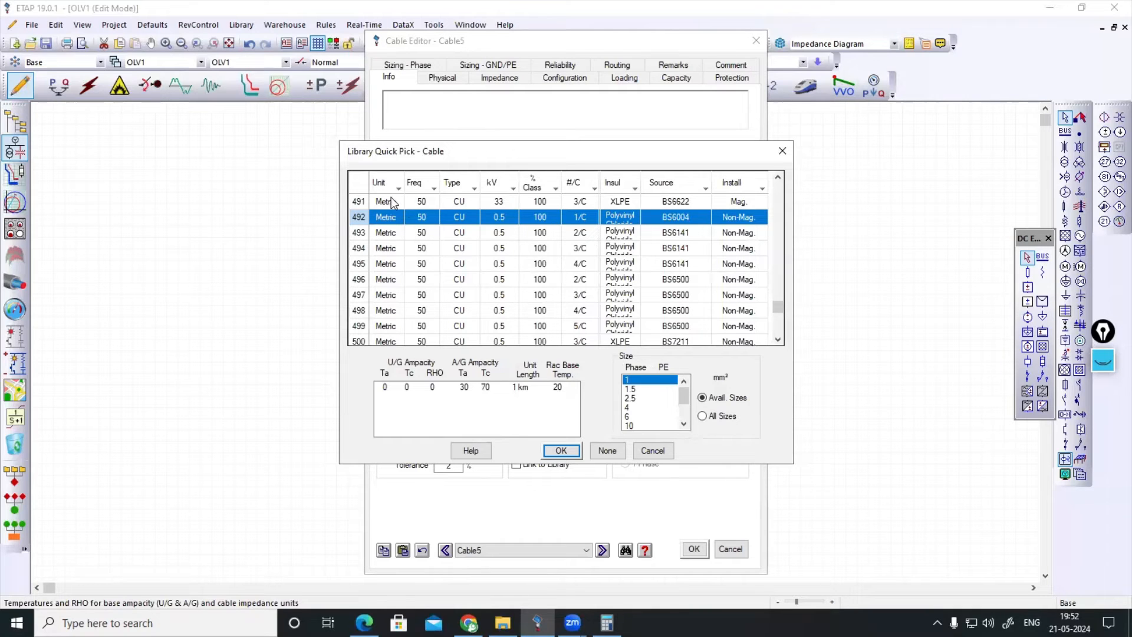
click(474, 189)
click(349, 282)
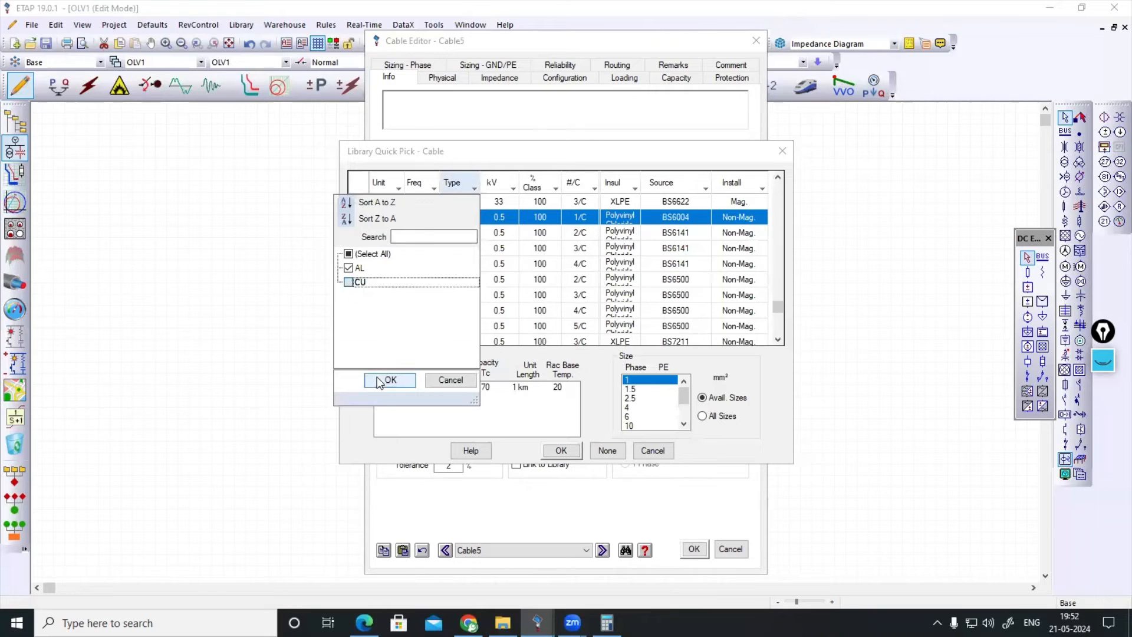
click(389, 380)
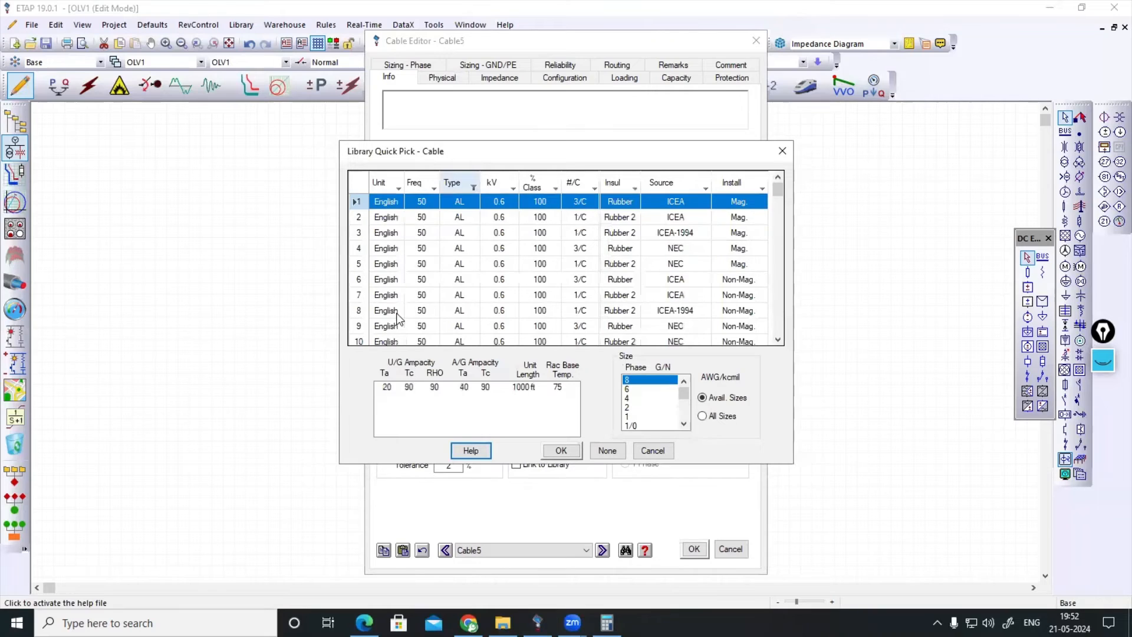
click(398, 188)
click(273, 268)
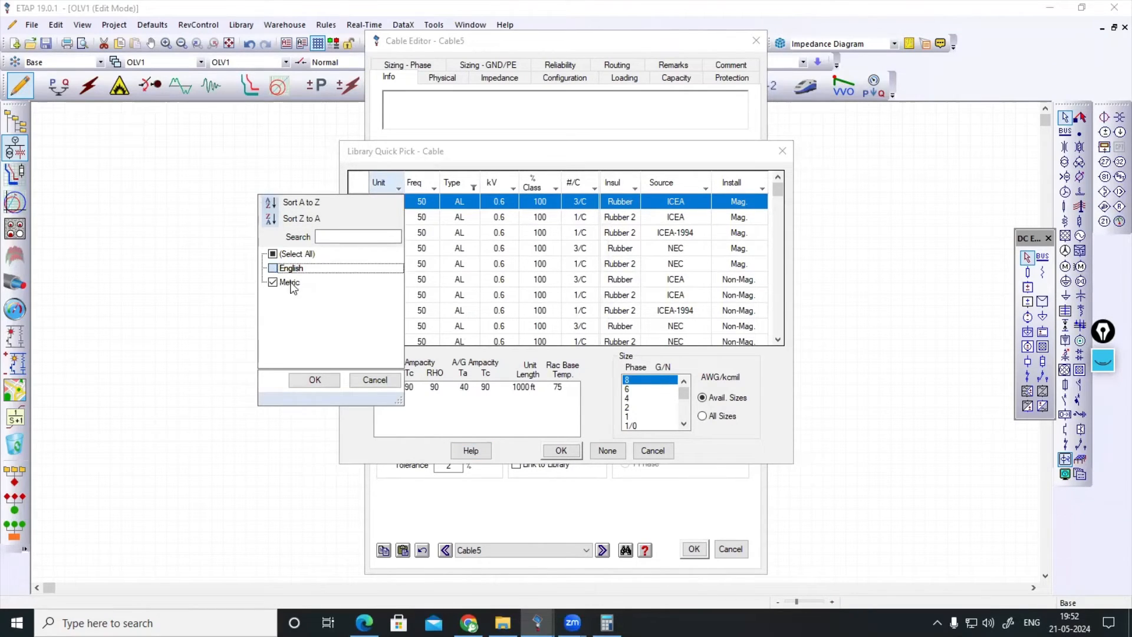
click(309, 379)
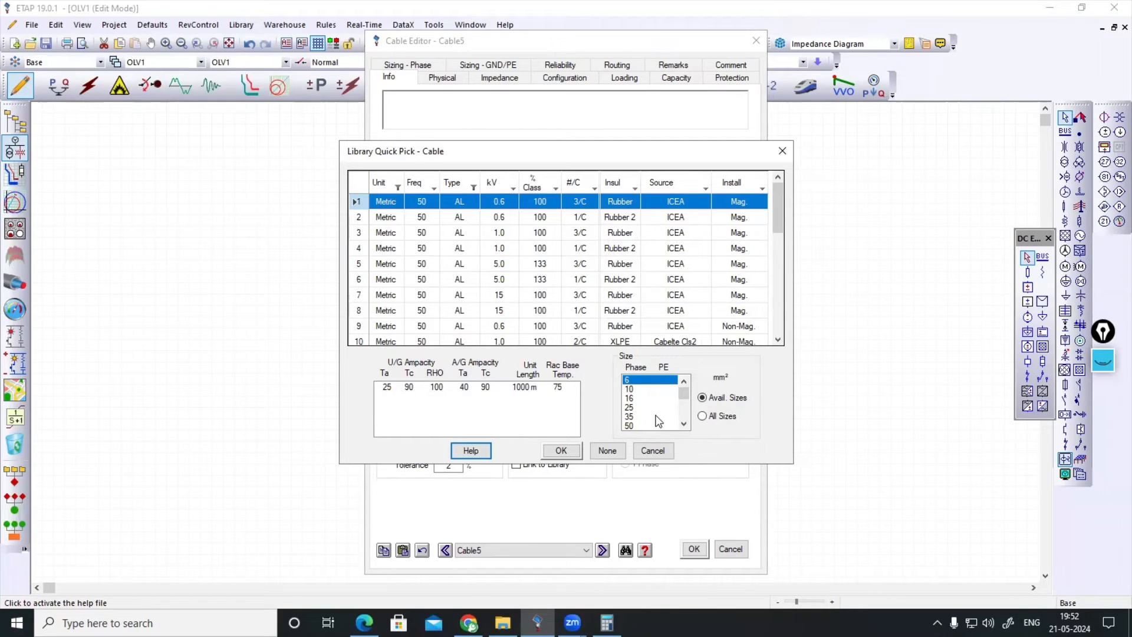
- Assign the 35 mm² 0.6 kV, 3/C rubber-insulated ICEA magnetic-installation cable to L5 and save the cable settings
click(628, 418)
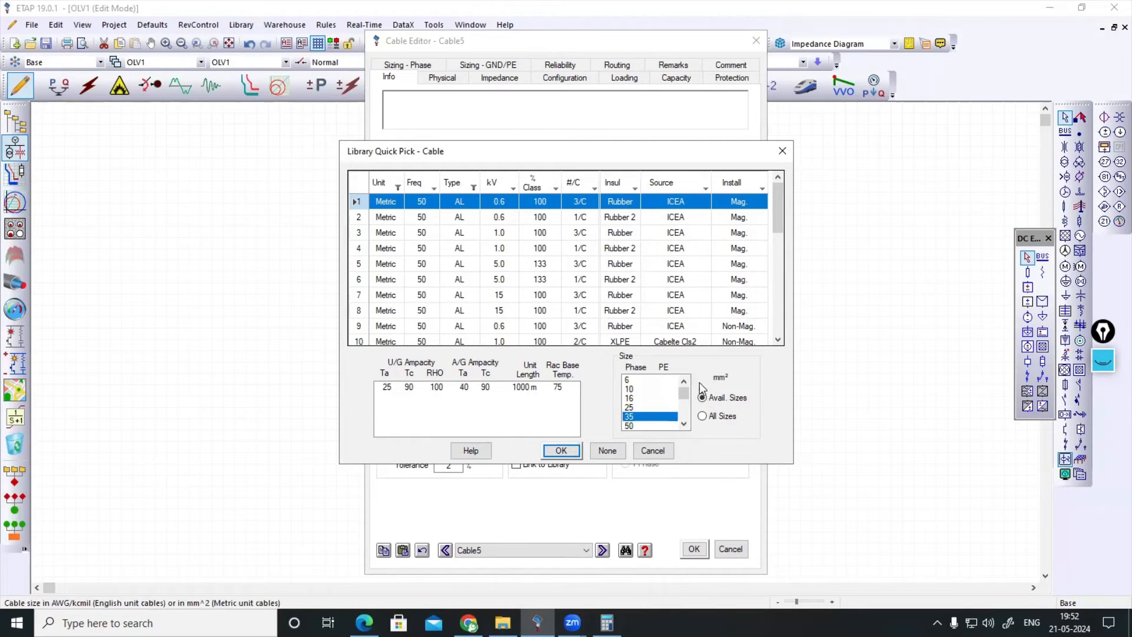
click(560, 451)
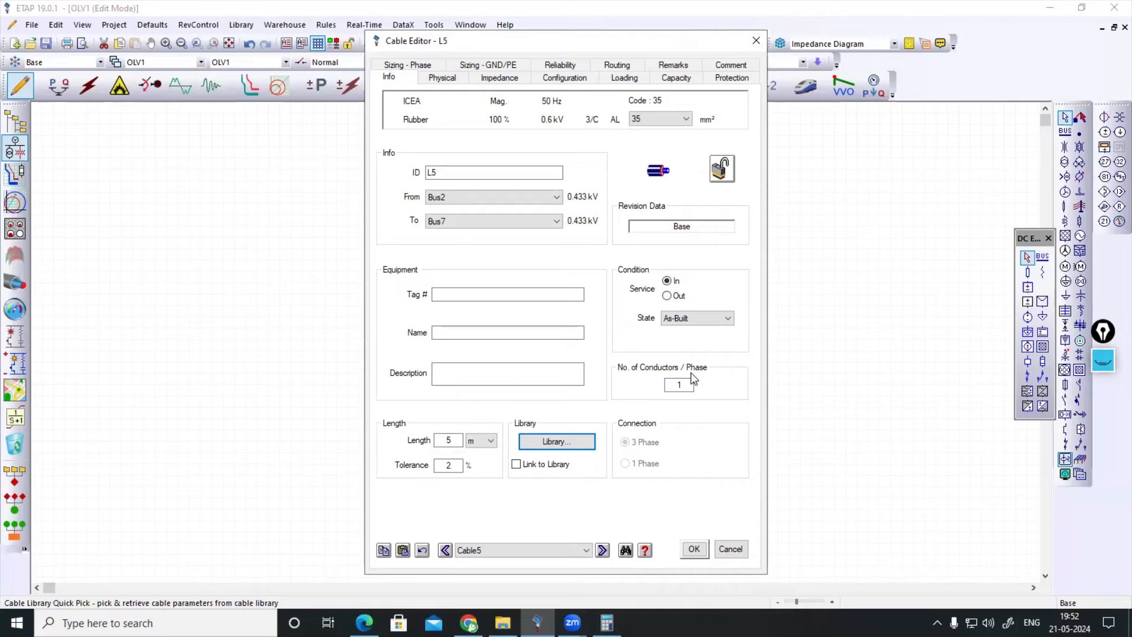
click(694, 550)
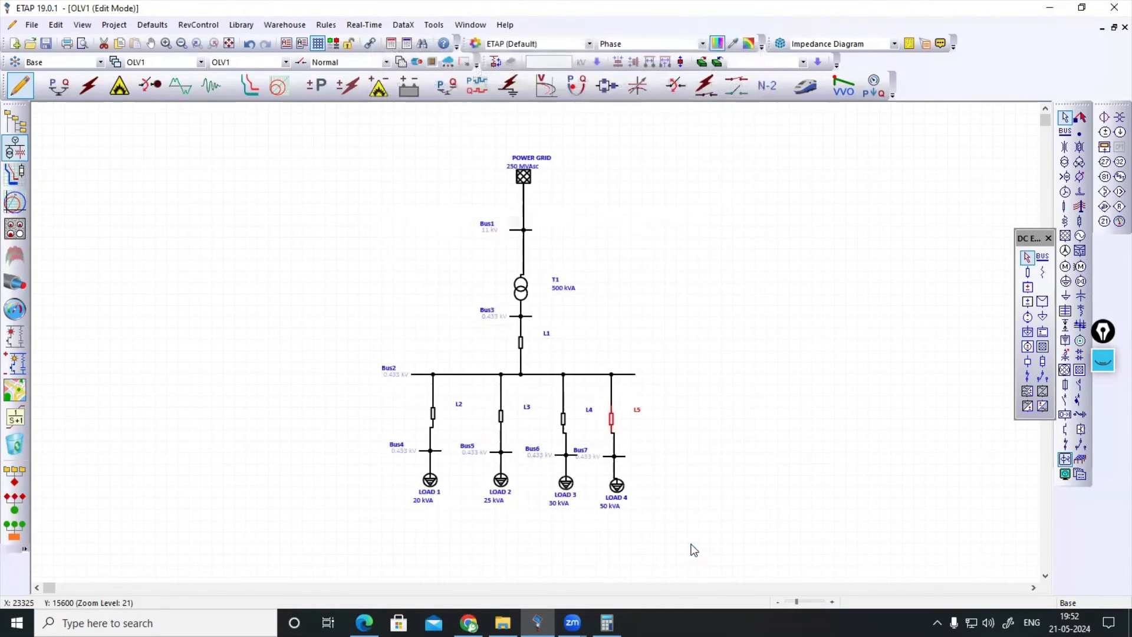
click(654, 529)
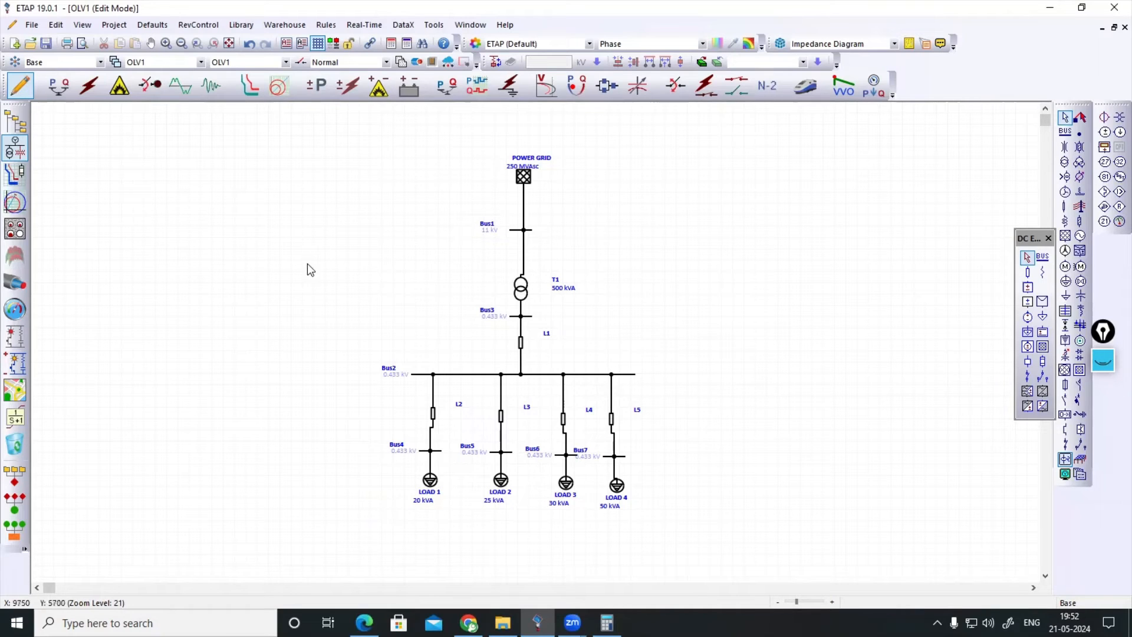
- Switch the one-line diagram to Short-Circuit Analysis mode and mark the 11 kV Bus1 as faulted
click(89, 87)
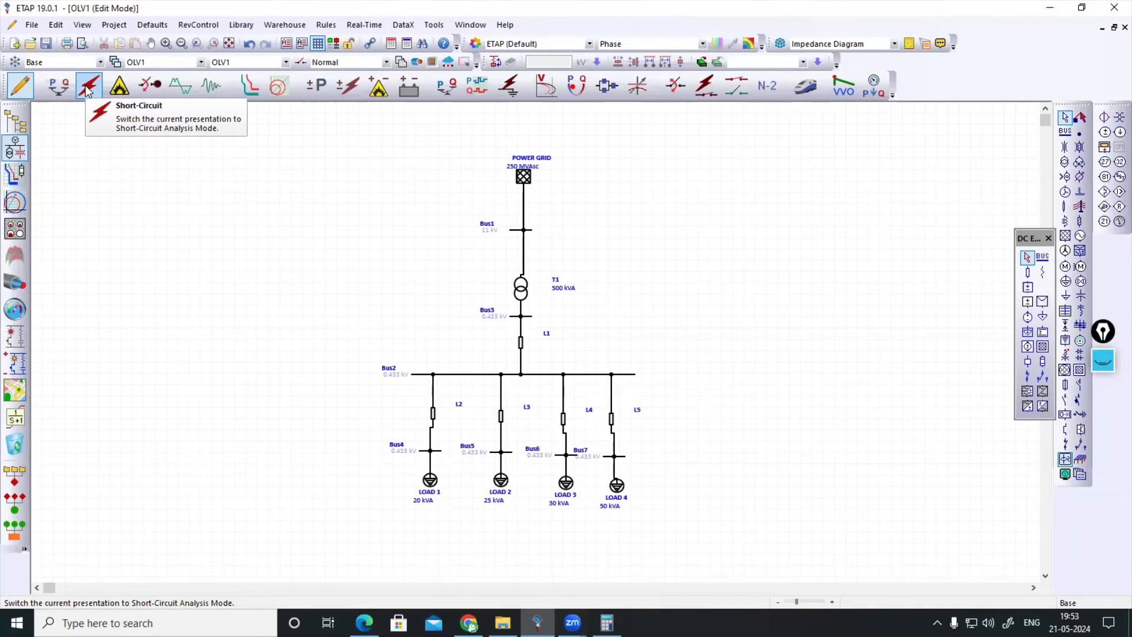
click(88, 88)
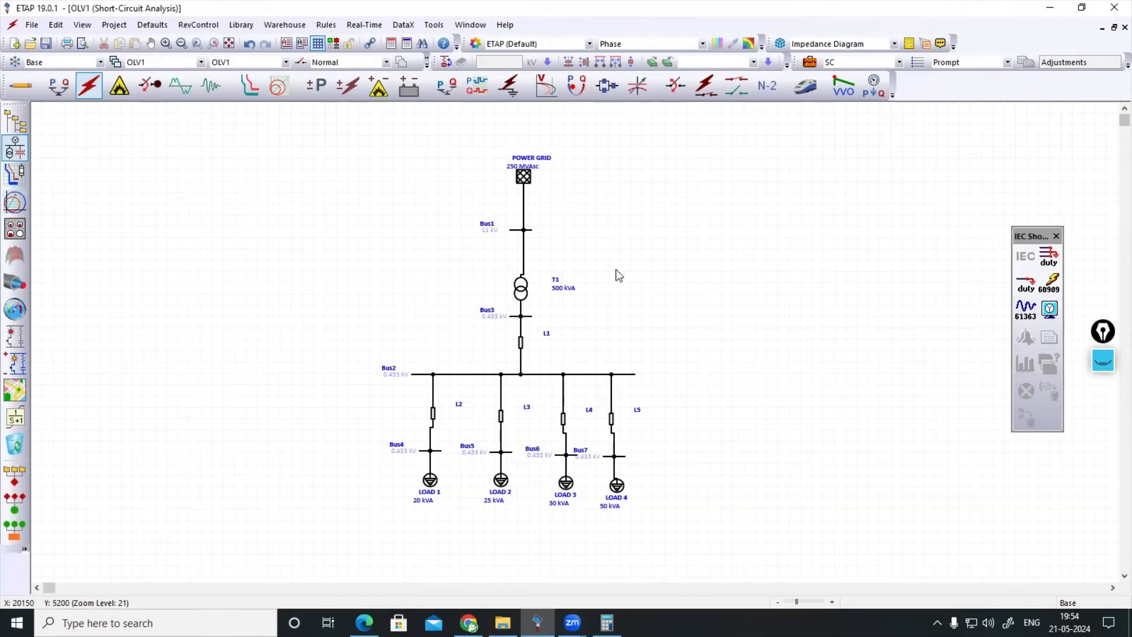
click(532, 235)
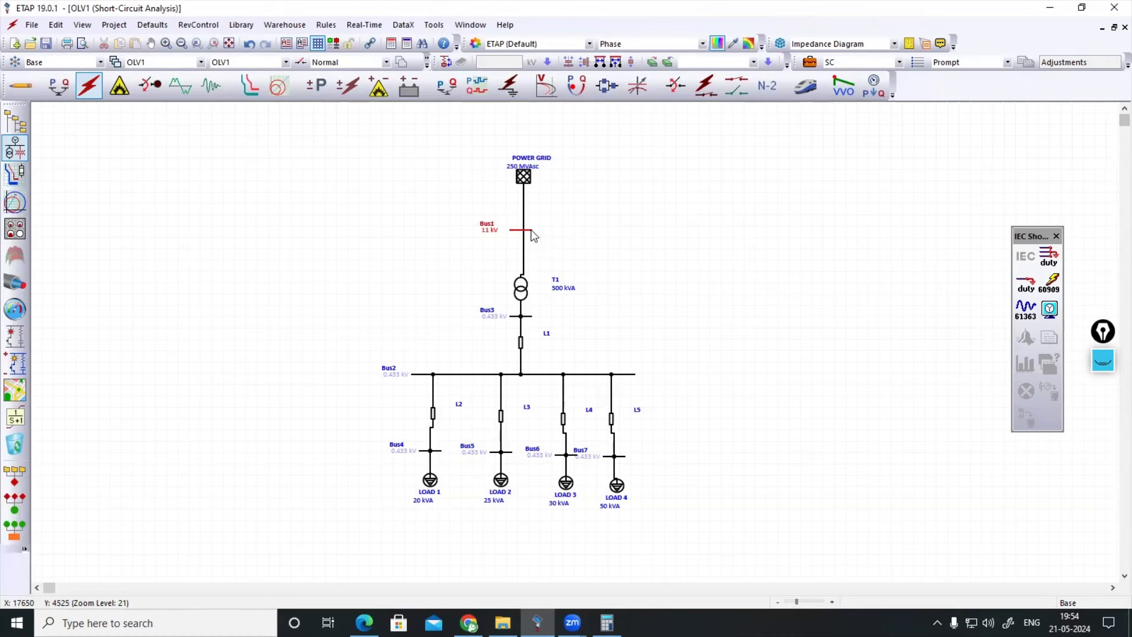
right_click(557, 232)
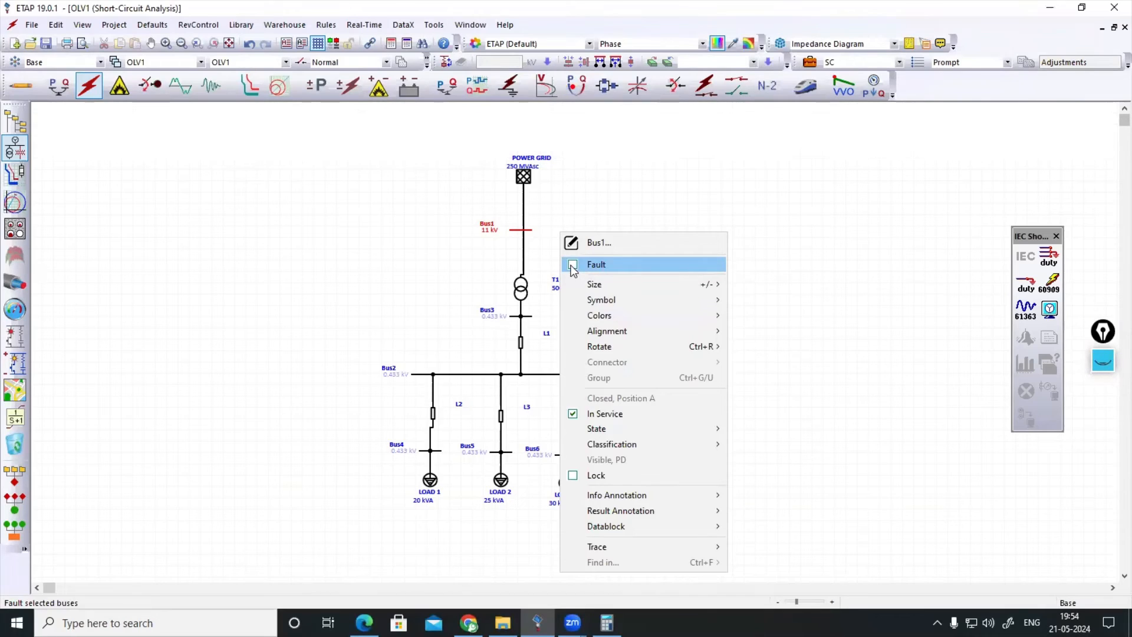
click(573, 267)
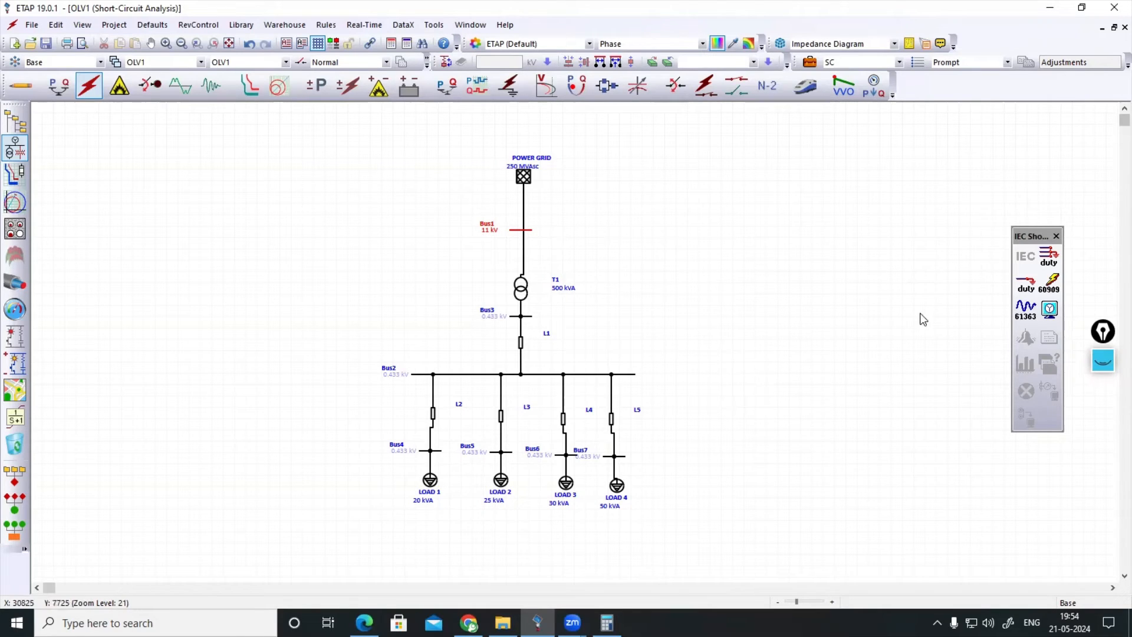
- Run the IEC three-phase device duty calculation with output name SC1 and move Bus1's fault current label clear of the branch values
click(1050, 257)
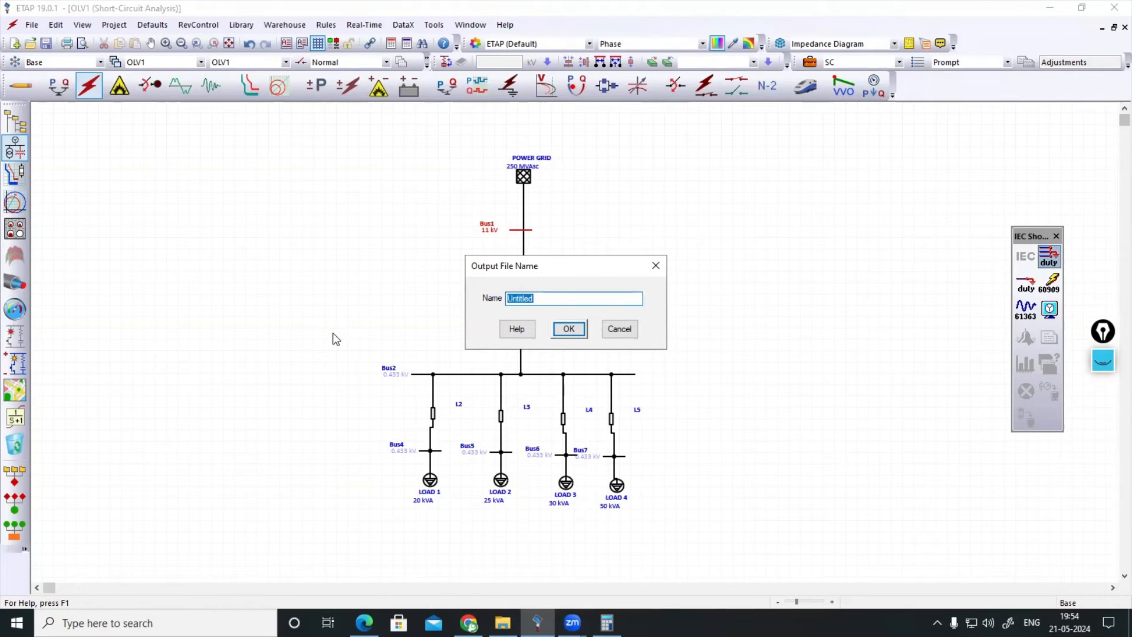
text(SC1)
click(569, 329)
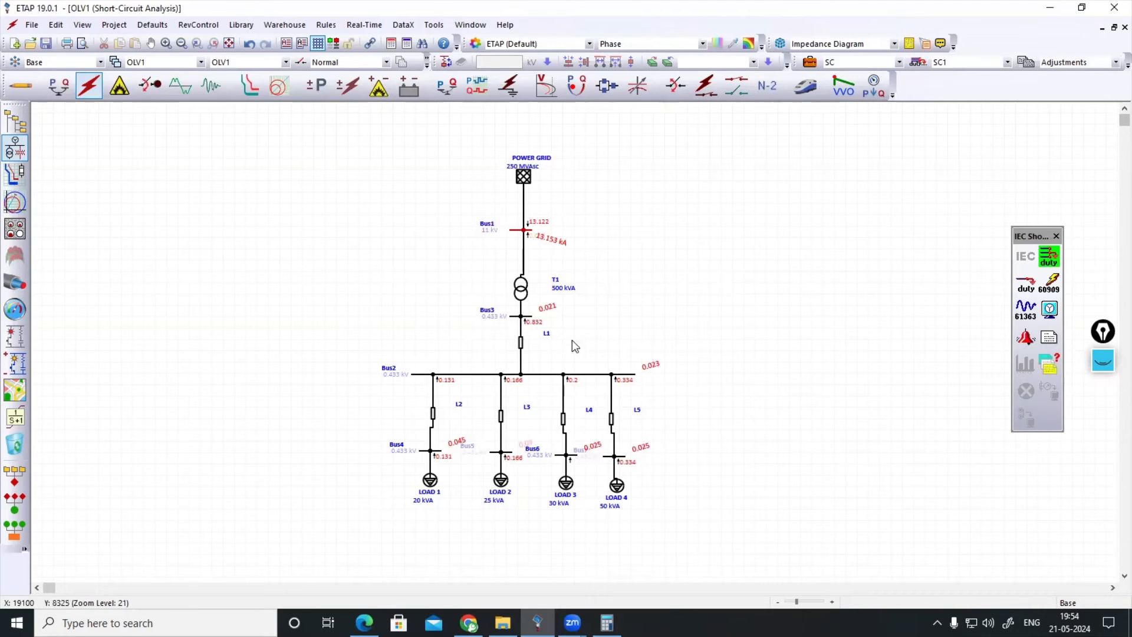
drag(553, 240, 577, 233)
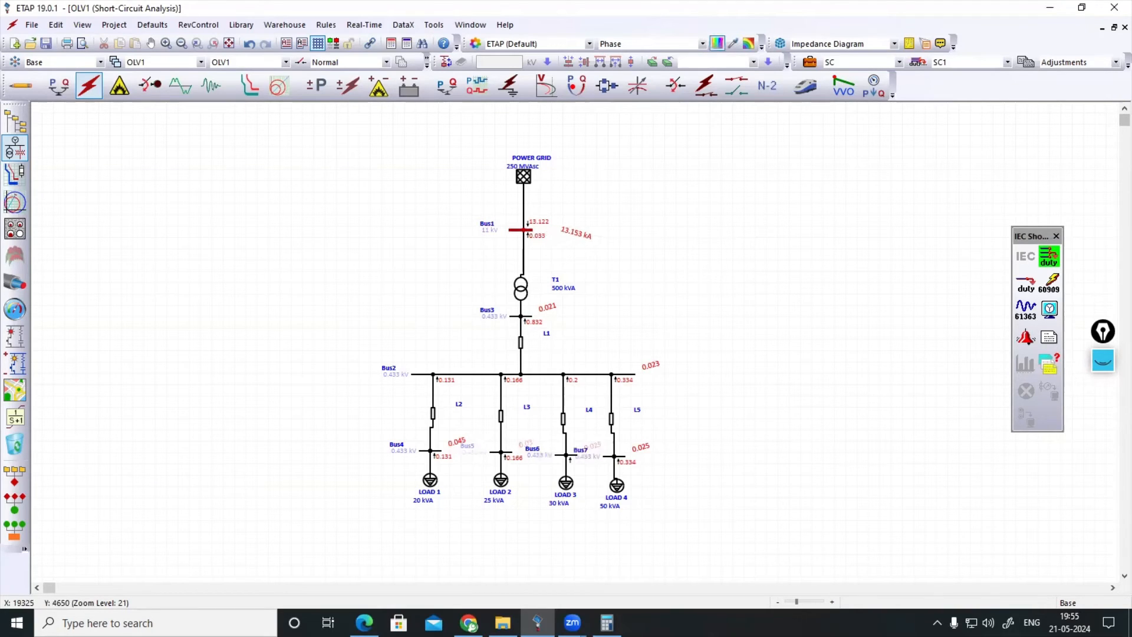
click(569, 254)
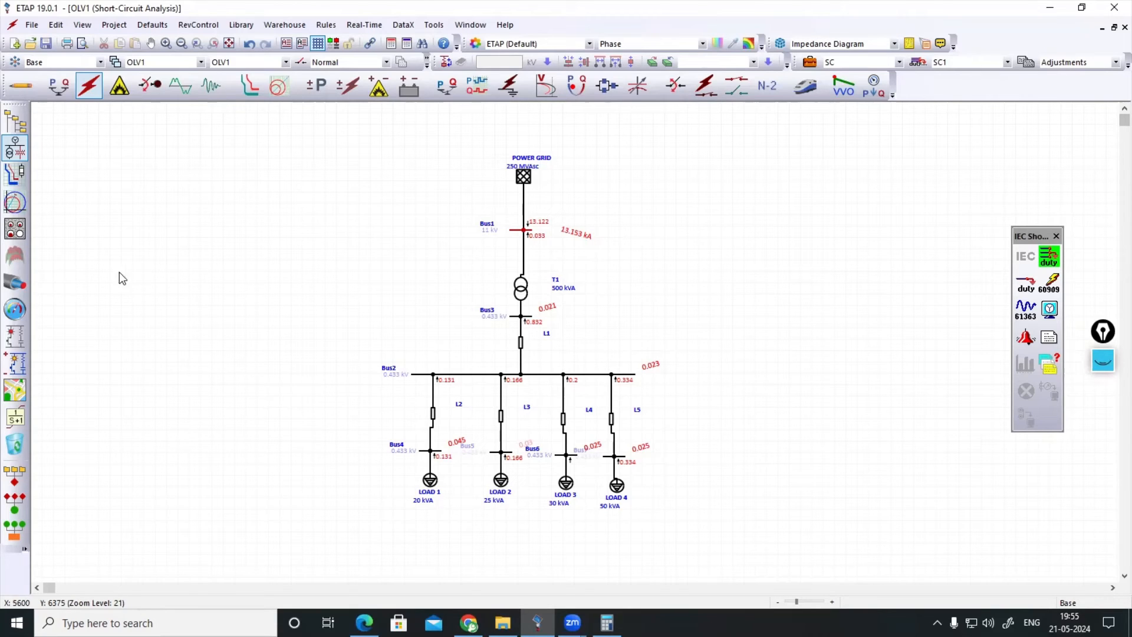
- Return the one-line diagram to Edit Mode and look through the options available for Bus3
click(27, 90)
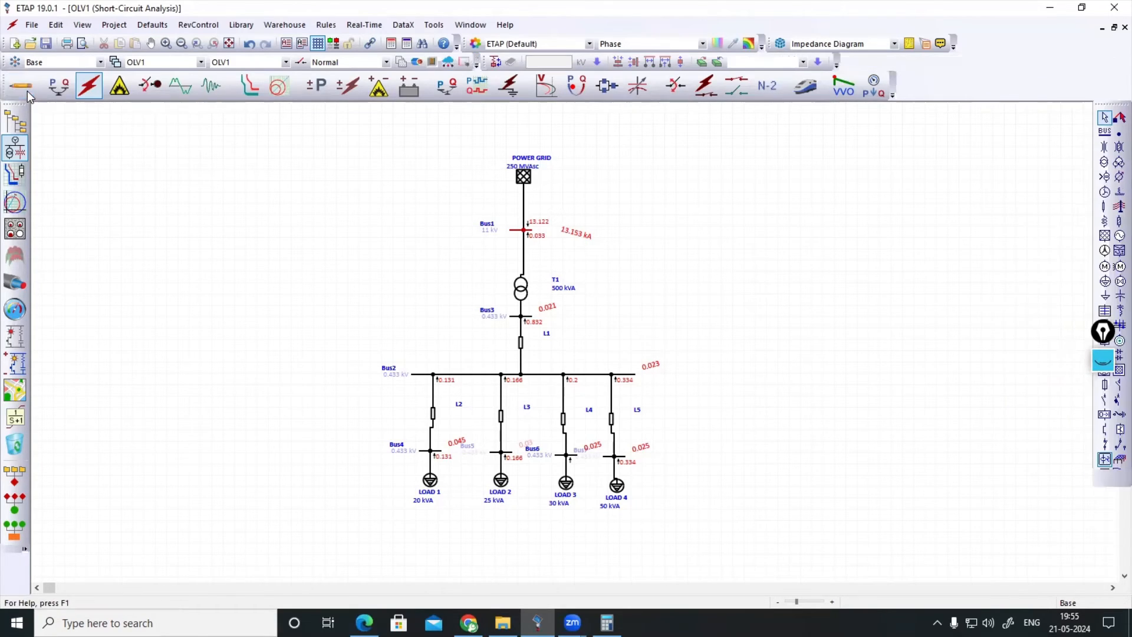
click(527, 317)
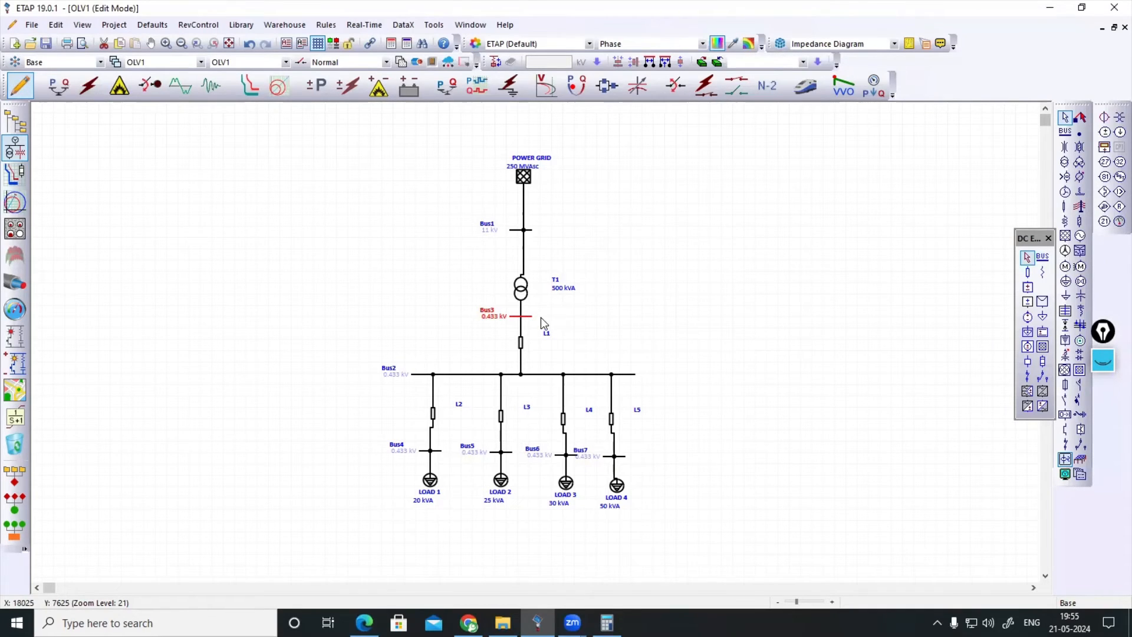
right_click(543, 317)
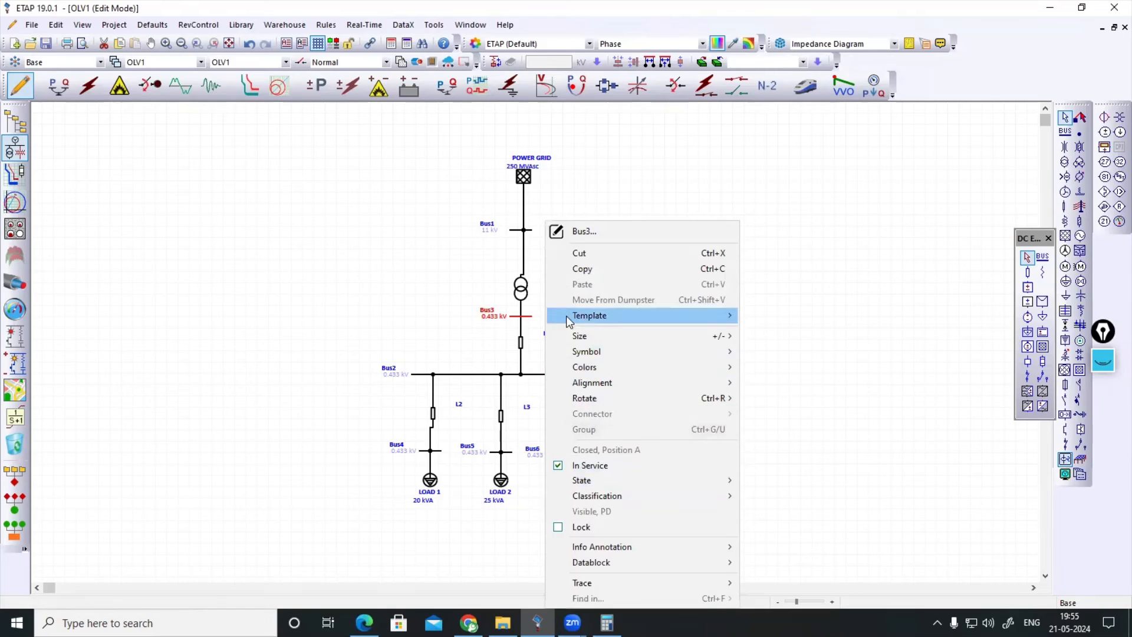
click(644, 202)
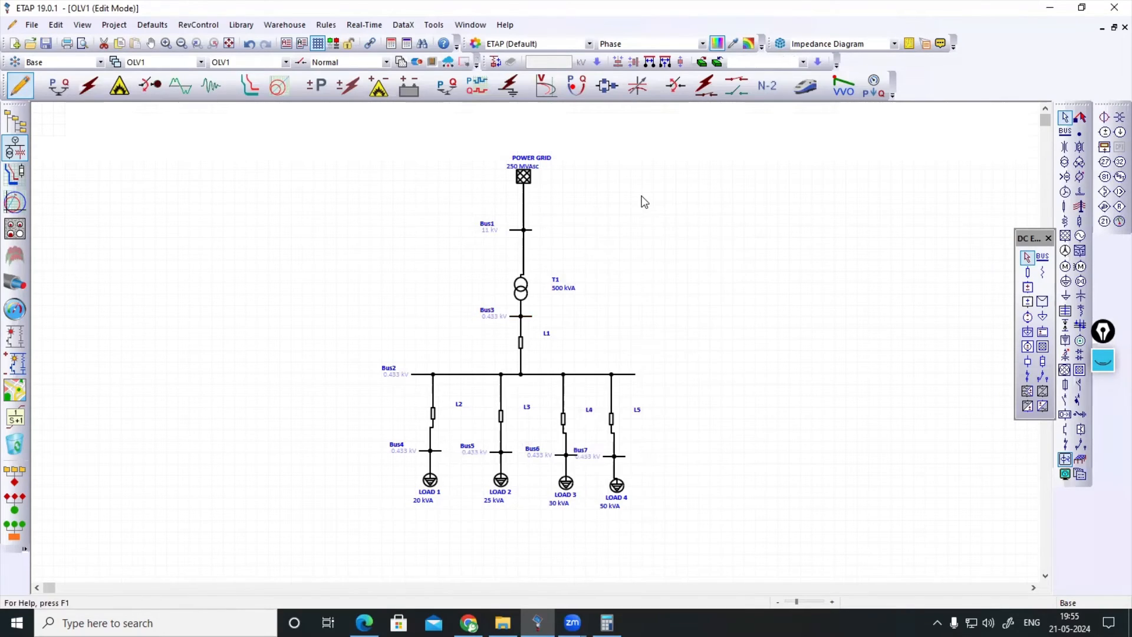
- Look through the options available for Bus3 and Bus2 while the diagram is in Edit Mode
right_click(530, 319)
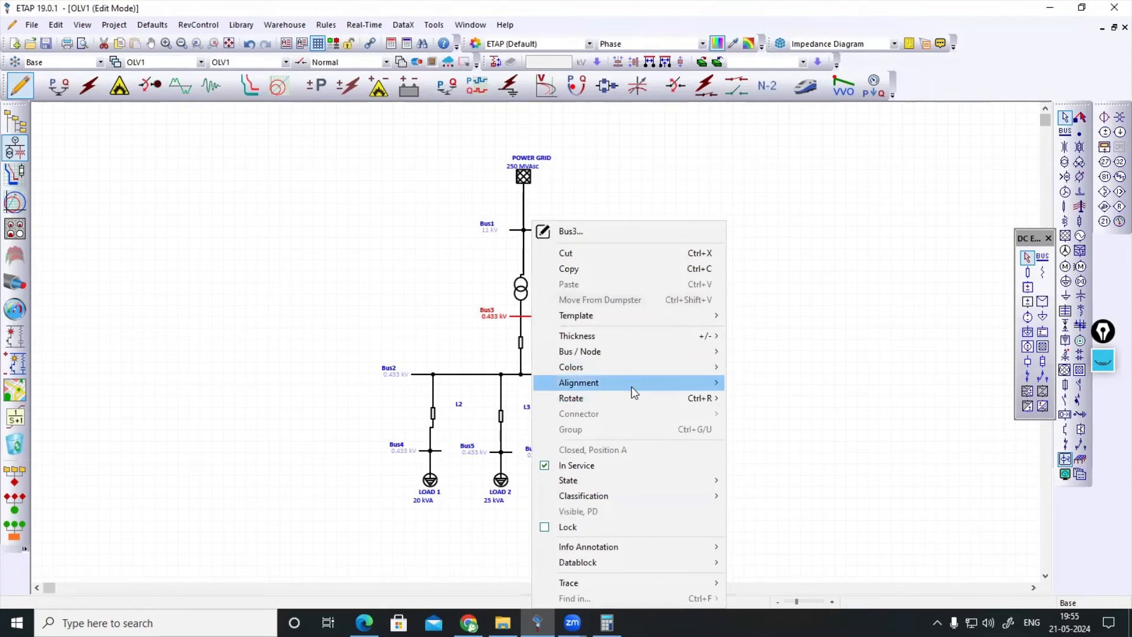
mouse_move(631, 384)
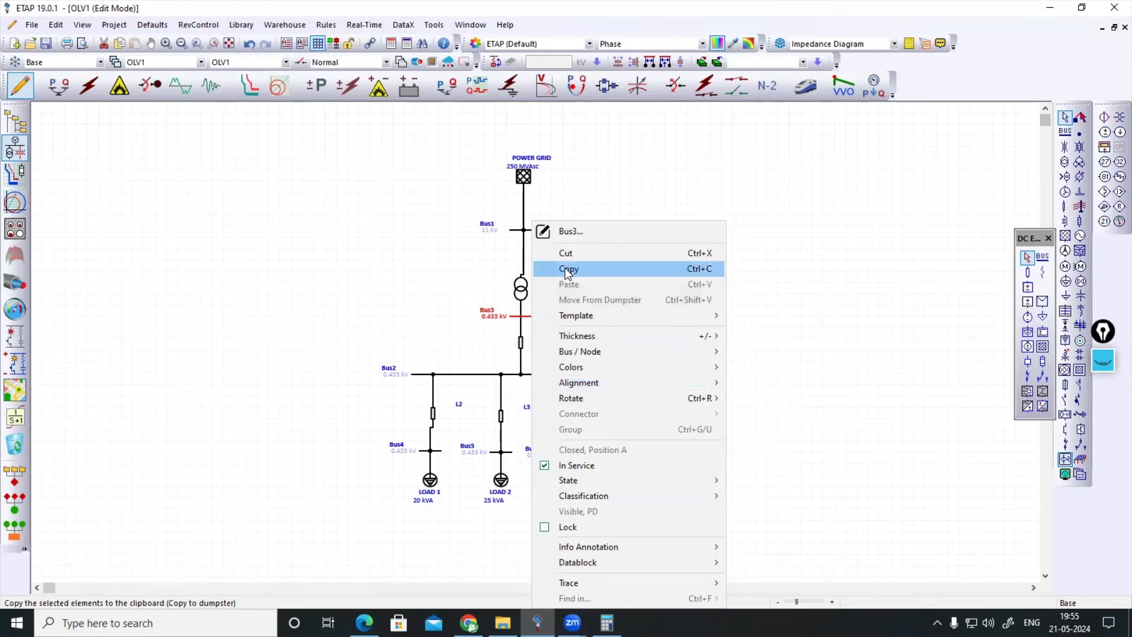
click(735, 342)
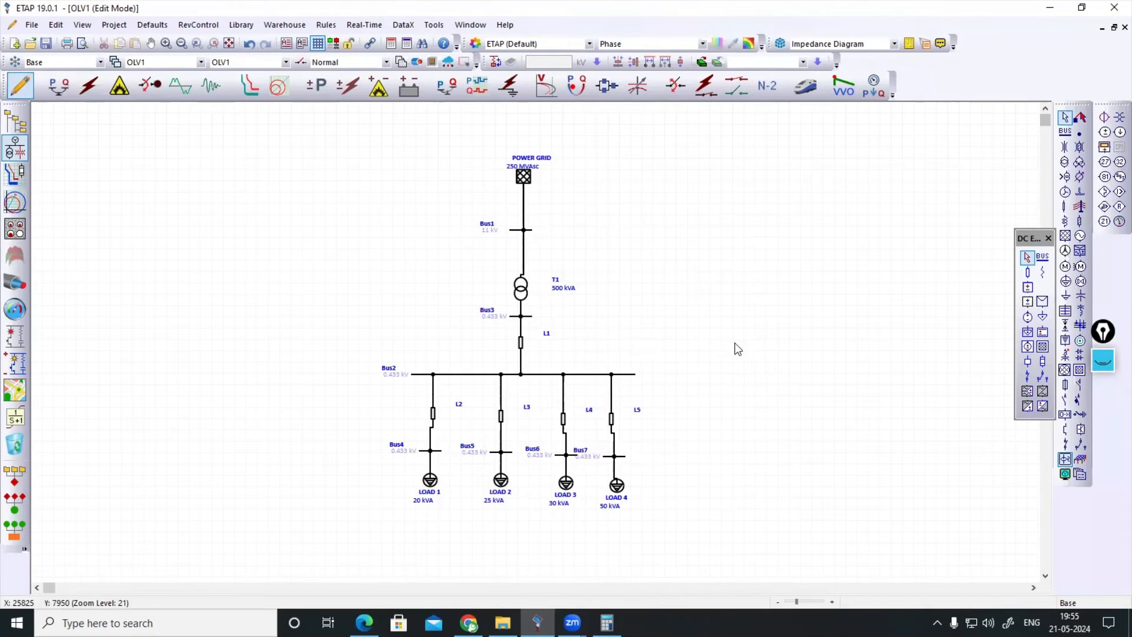
click(544, 375)
right_click(544, 375)
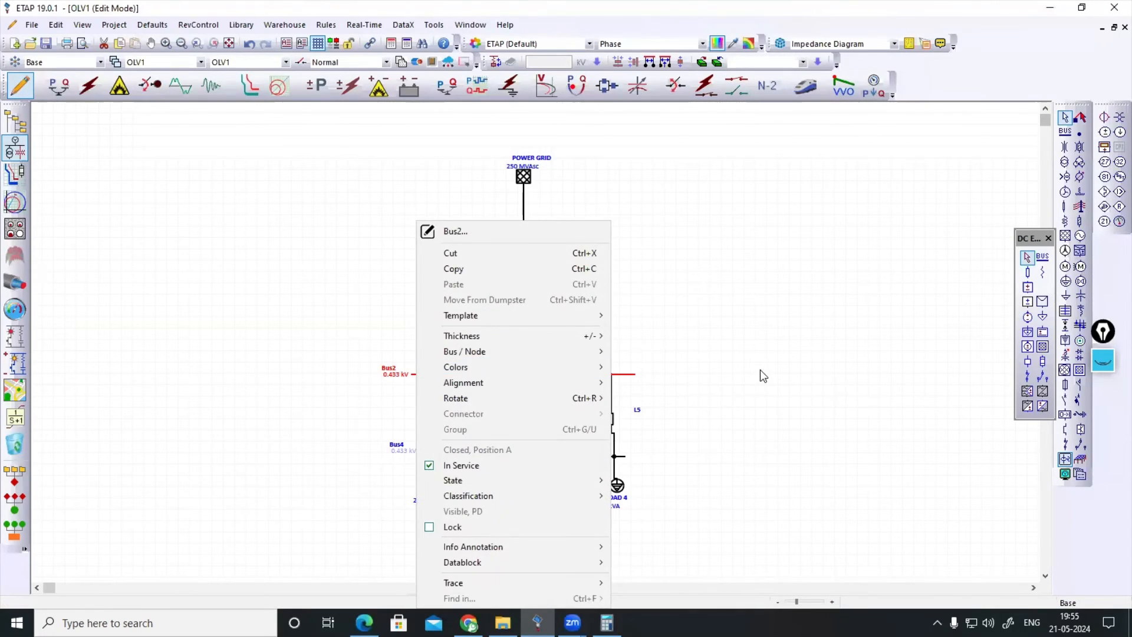
click(689, 389)
click(634, 375)
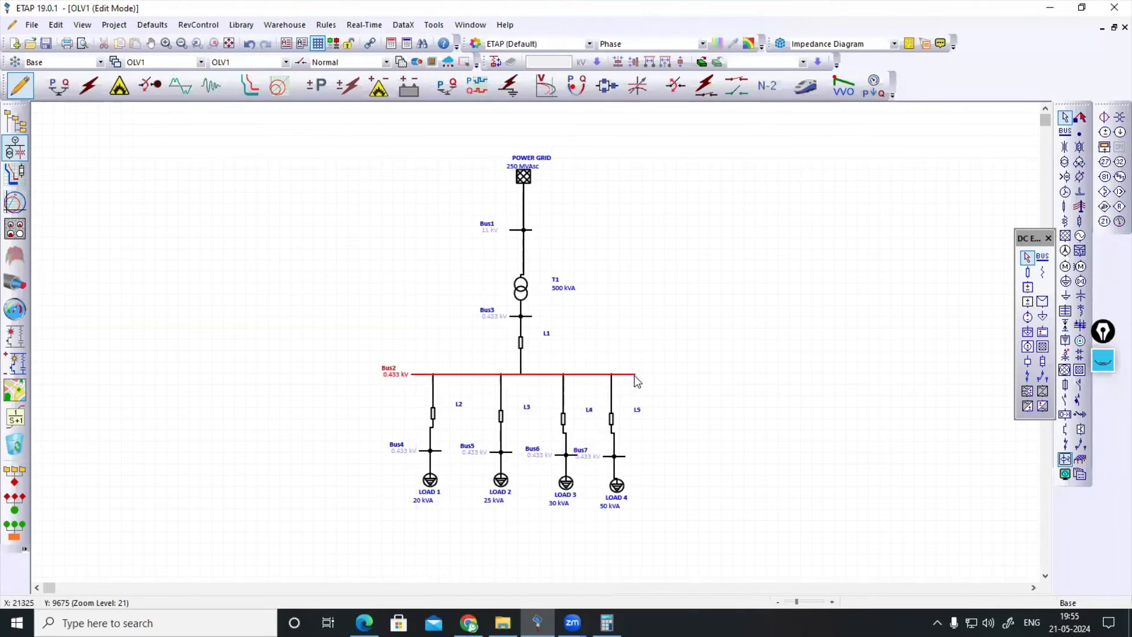
click(655, 319)
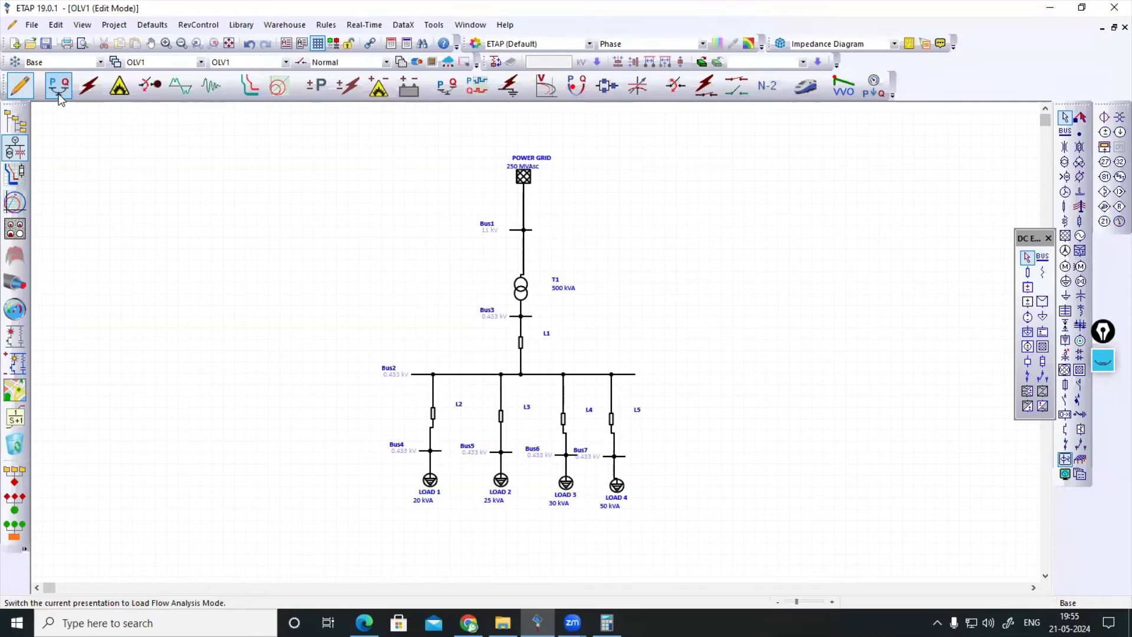
- Switch the one-line diagram to Short-Circuit Analysis mode and mark the 0.433 kV Bus3 as faulted
click(87, 88)
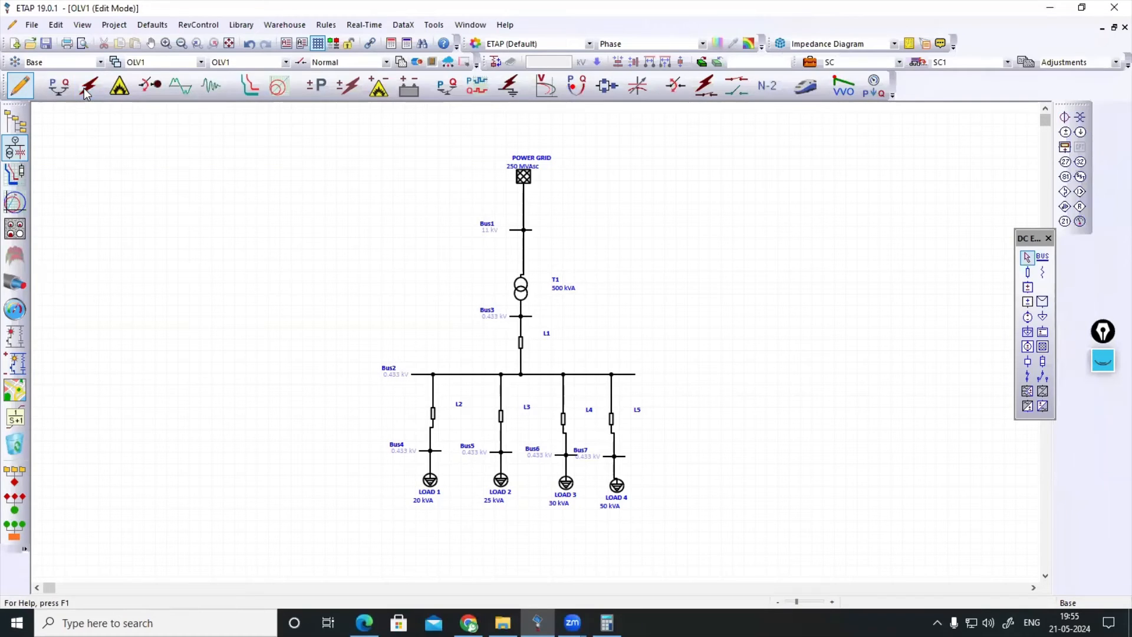
click(531, 316)
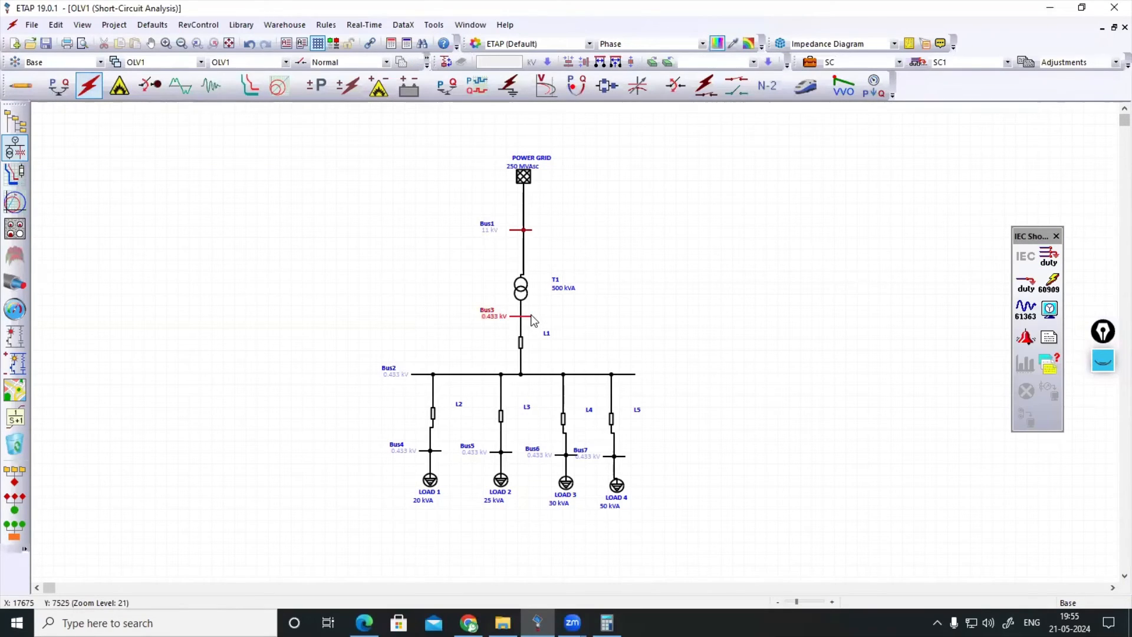
right_click(540, 315)
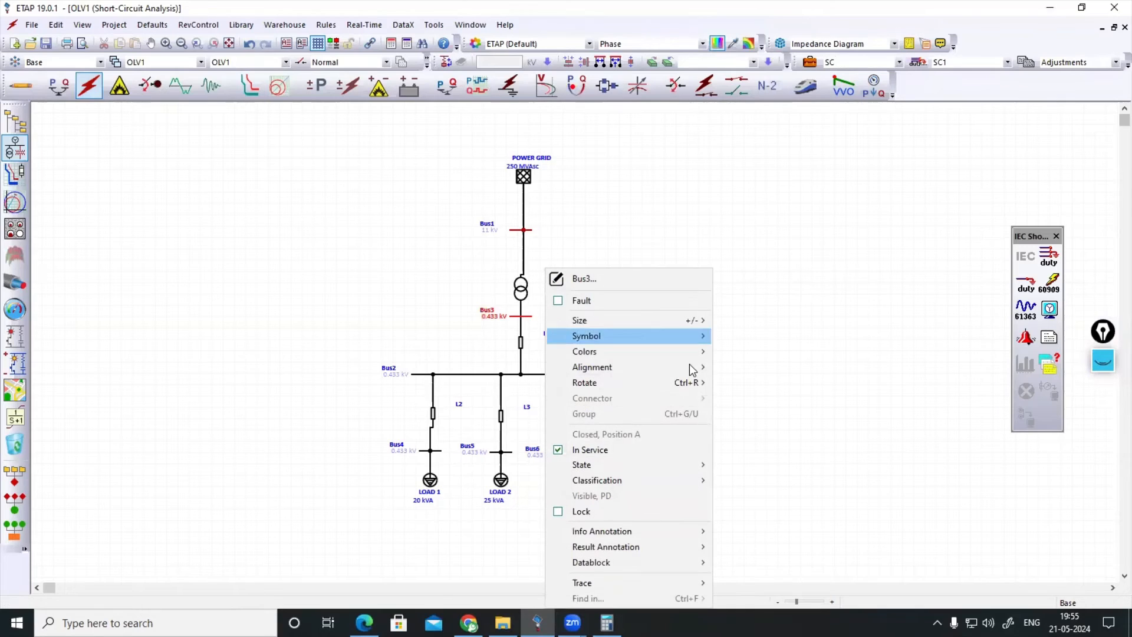
click(558, 301)
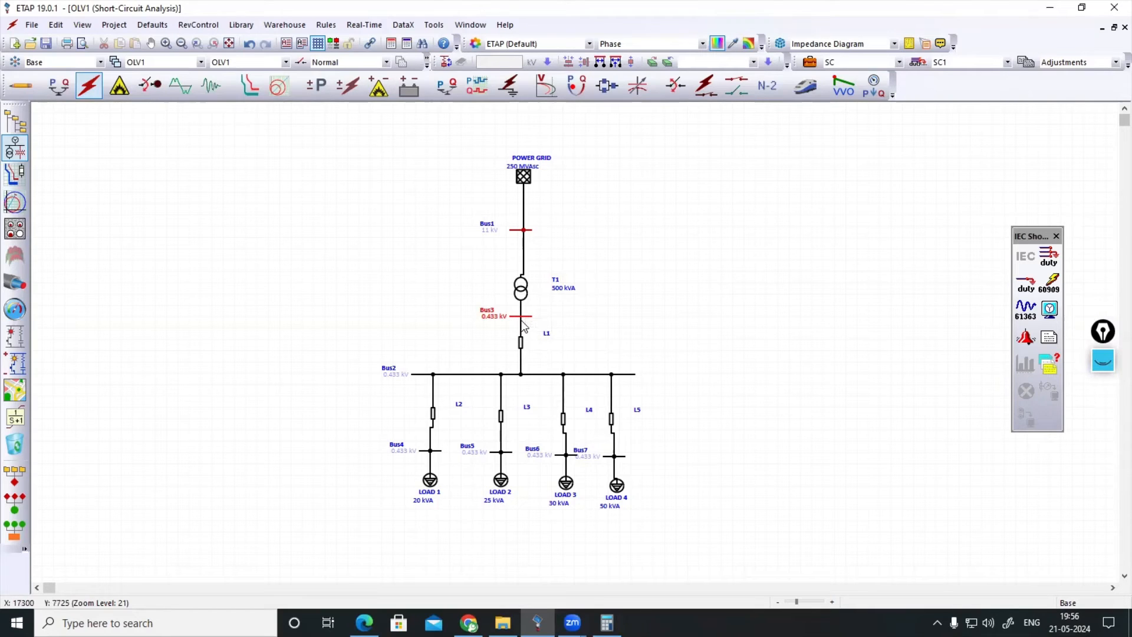
- Run the IEC three-phase device duty calculation and move Bus3's fault current label clear of the branch values
click(1049, 262)
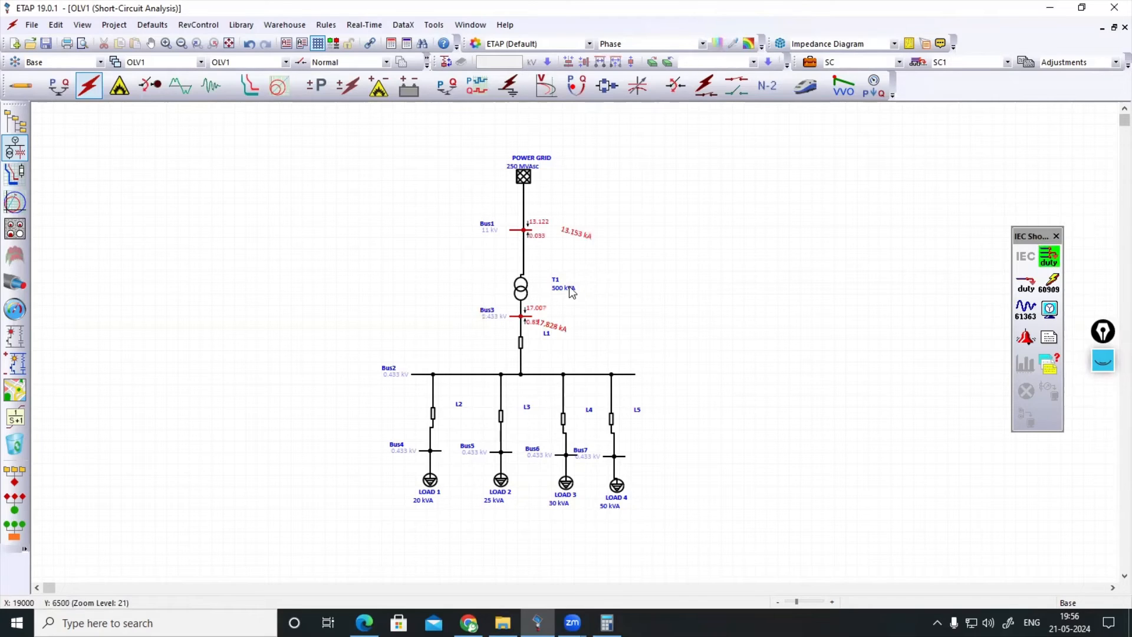
drag(552, 326, 576, 319)
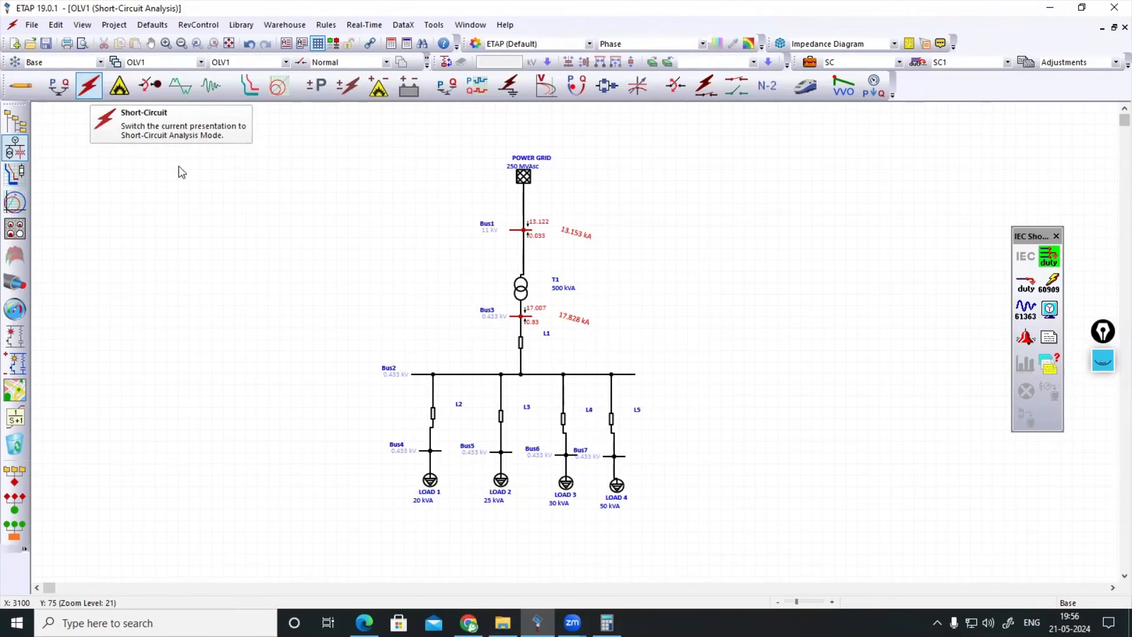
- Run the IEC 60909 short-circuit calculation in Short-Circuit Analysis mode and shift the fault result labels of Bus3 and Bus1 away from the buses
click(20, 87)
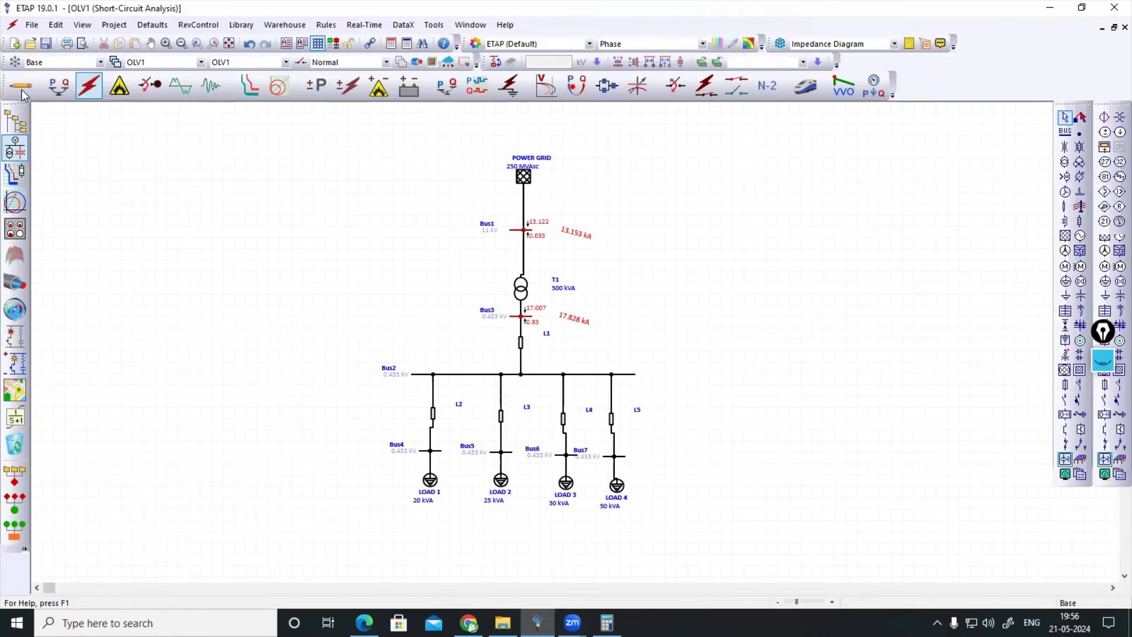
click(88, 86)
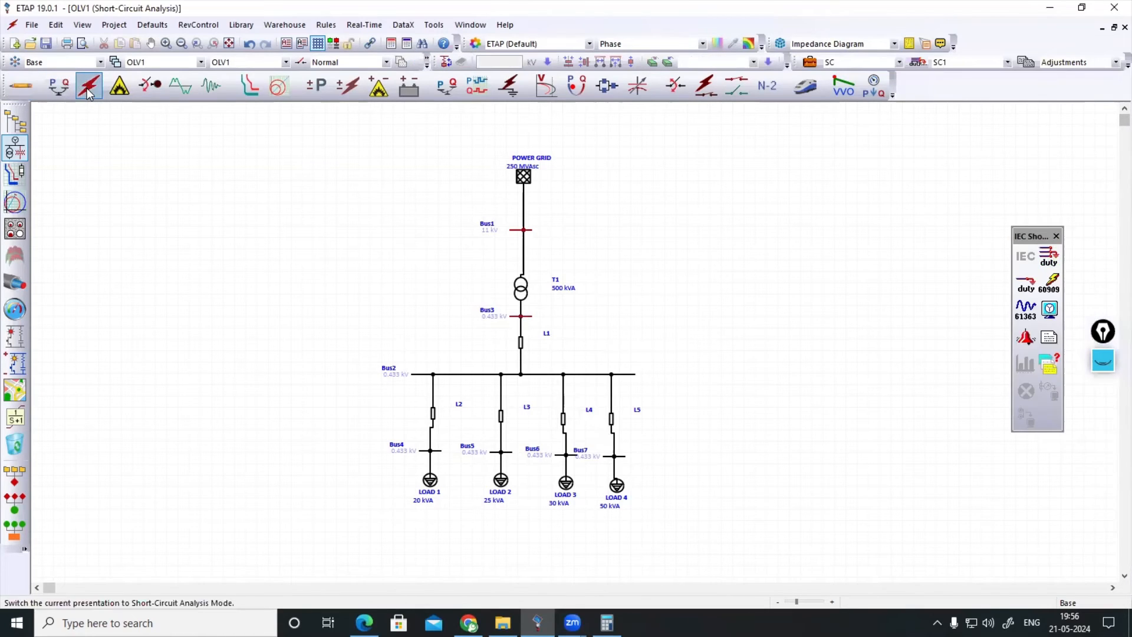
click(1049, 290)
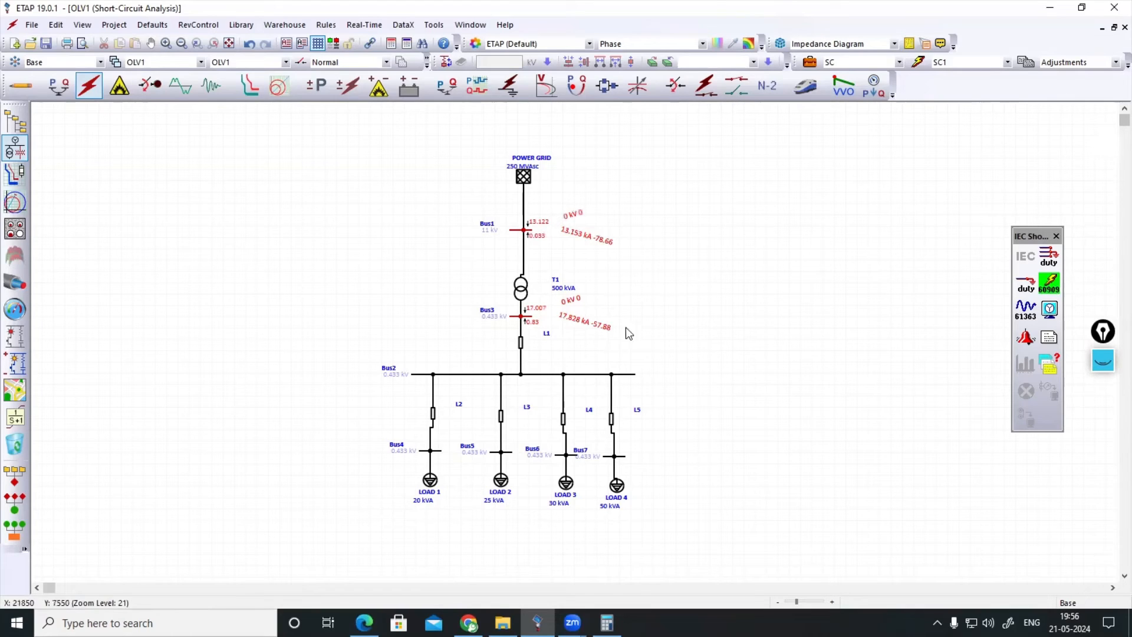
drag(586, 330, 621, 333)
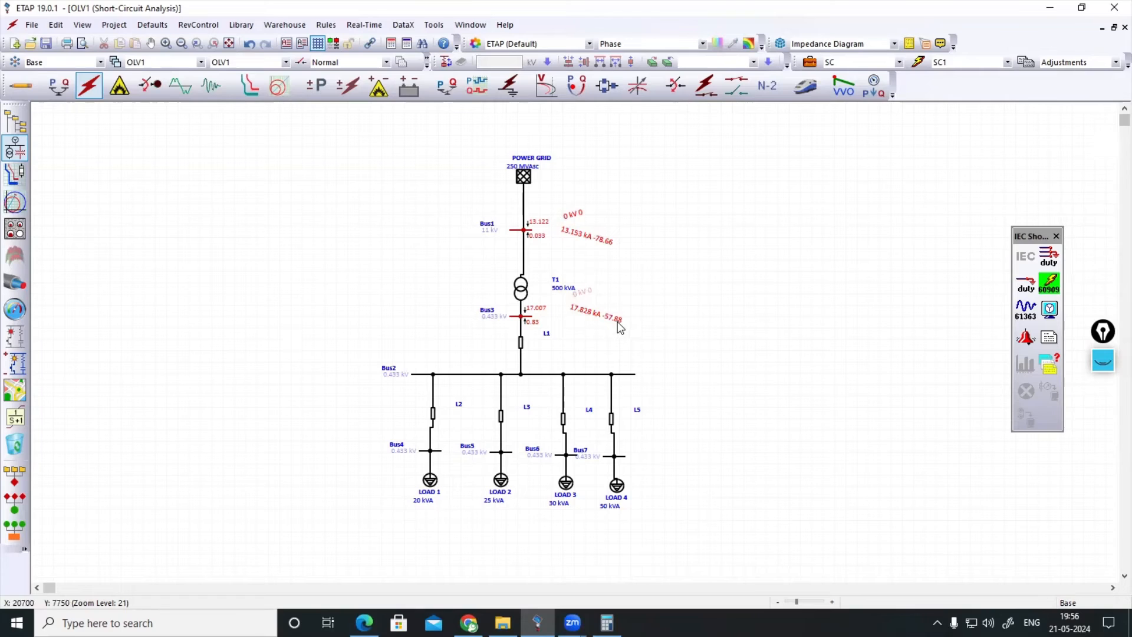
drag(585, 239, 596, 238)
- Compare how the buses are shown in Edit Mode and in Short-Circuit Analysis mode, ending in Short-Circuit Analysis mode
click(20, 88)
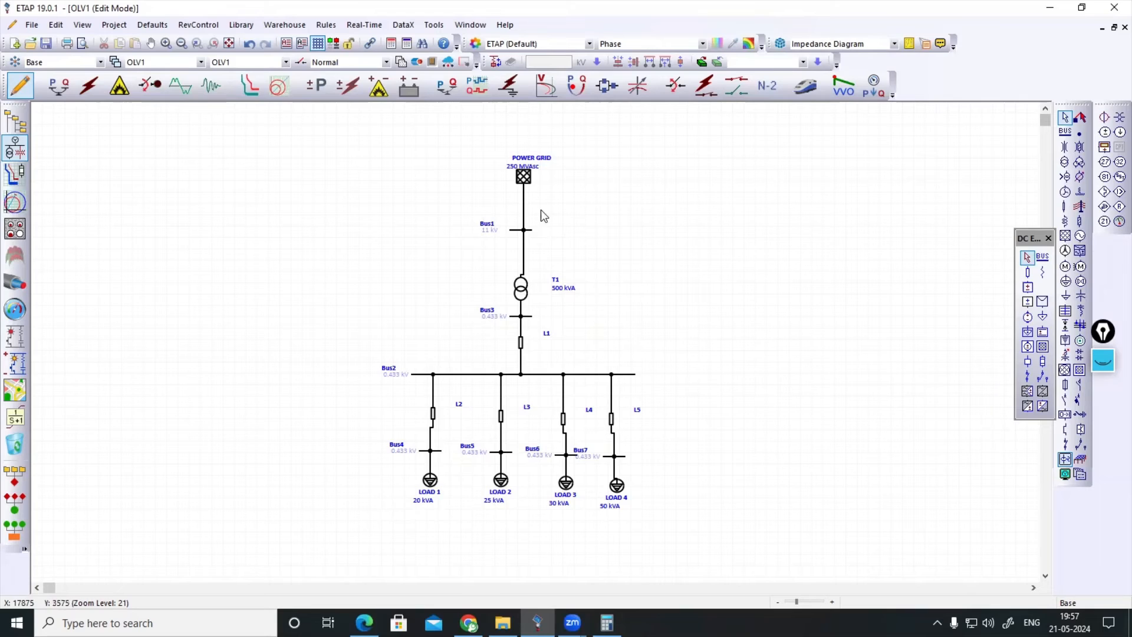
click(525, 316)
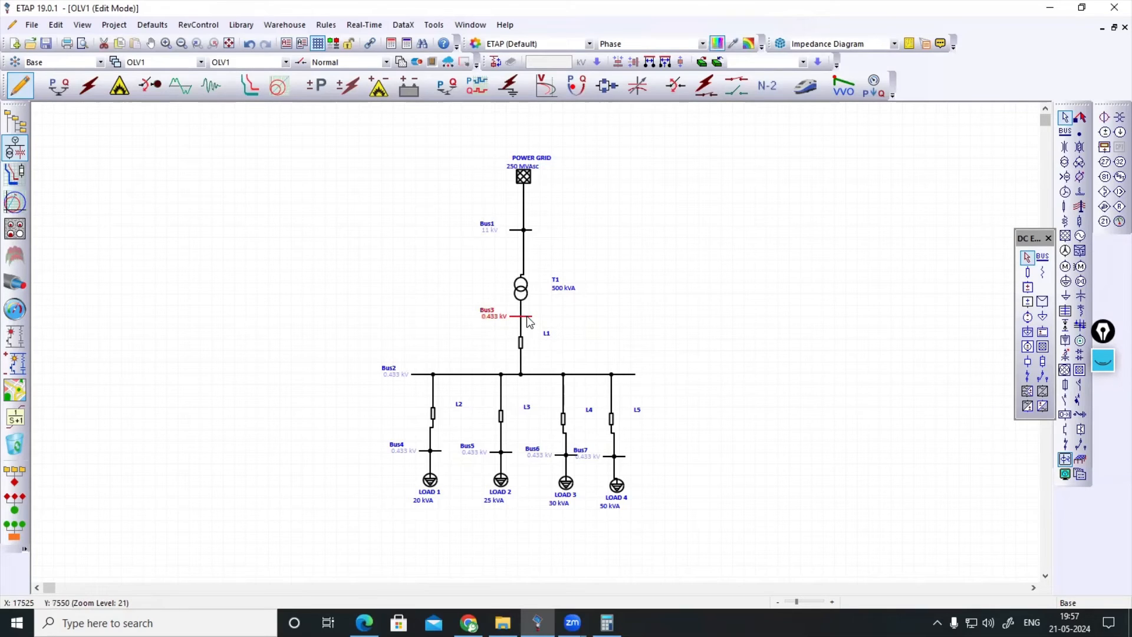
click(216, 250)
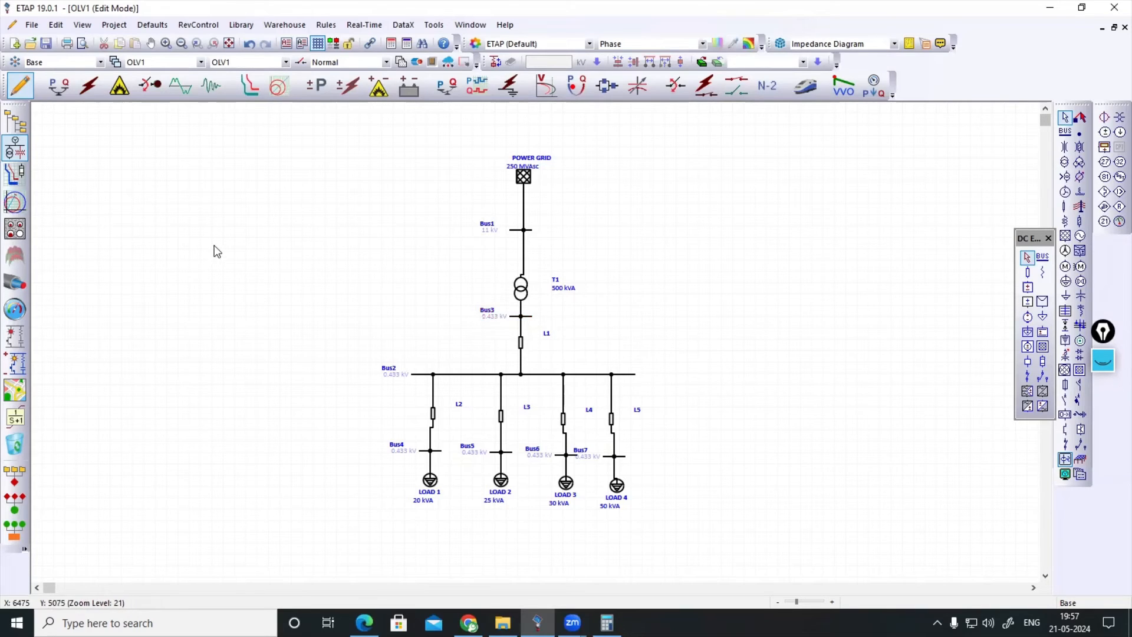
click(90, 86)
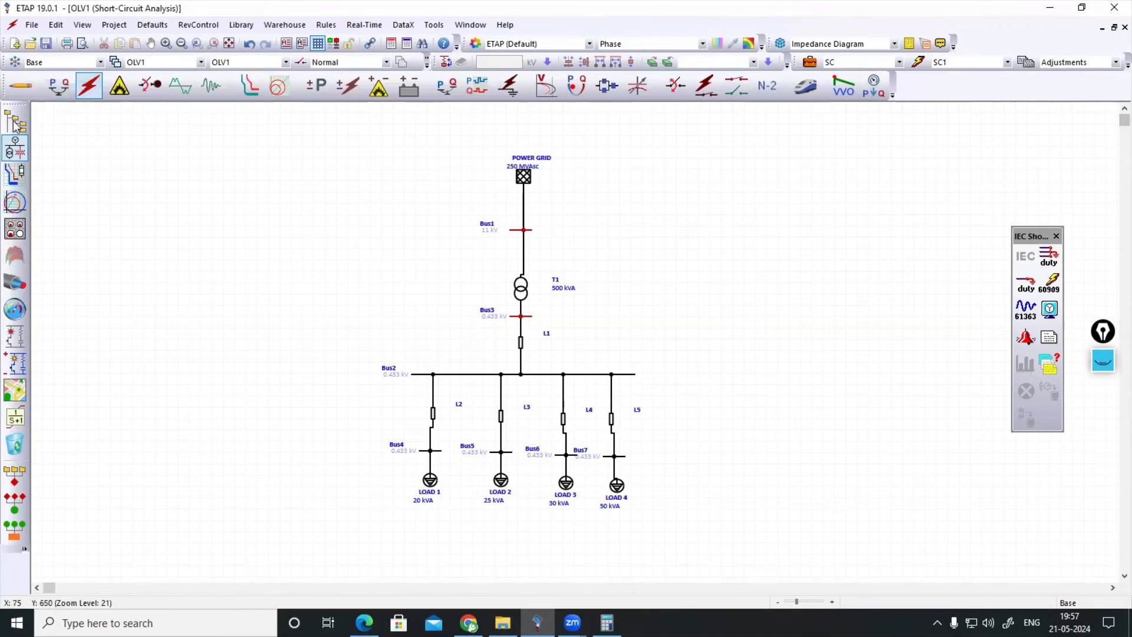
click(19, 87)
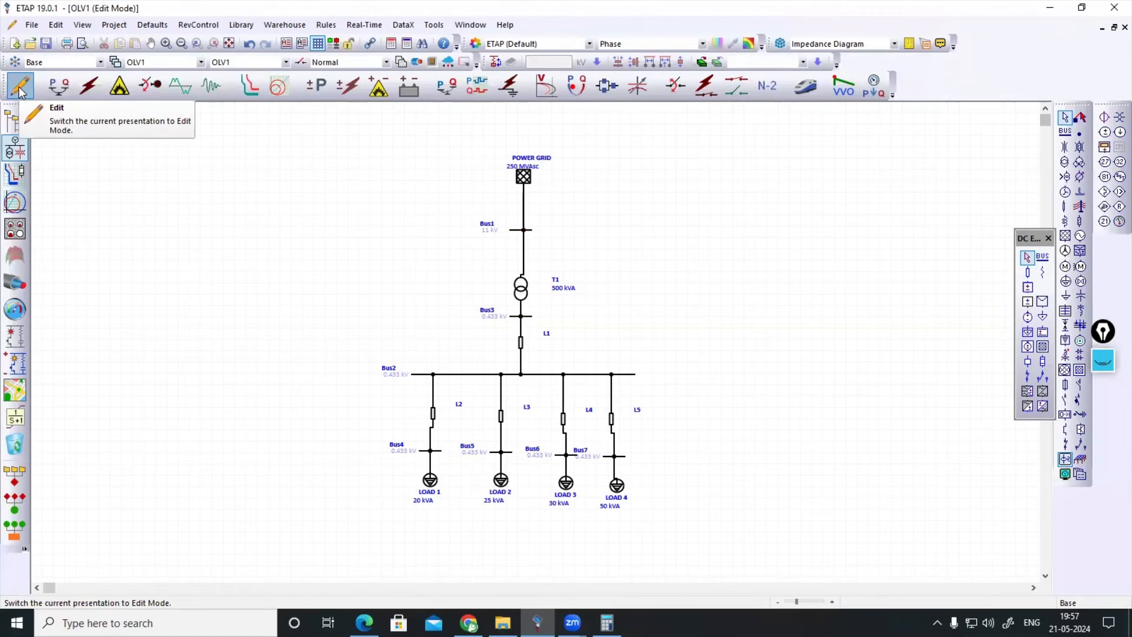
click(87, 90)
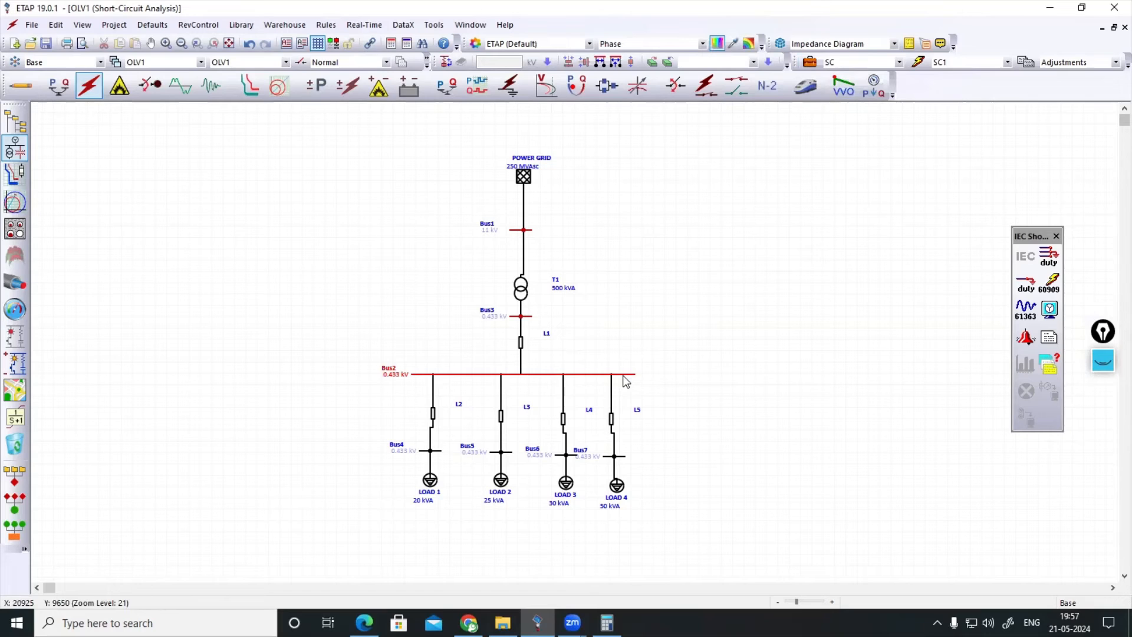
- Review the faulted and non-faulted bus lists in the SC short-circuit study case and close it without changes
click(810, 64)
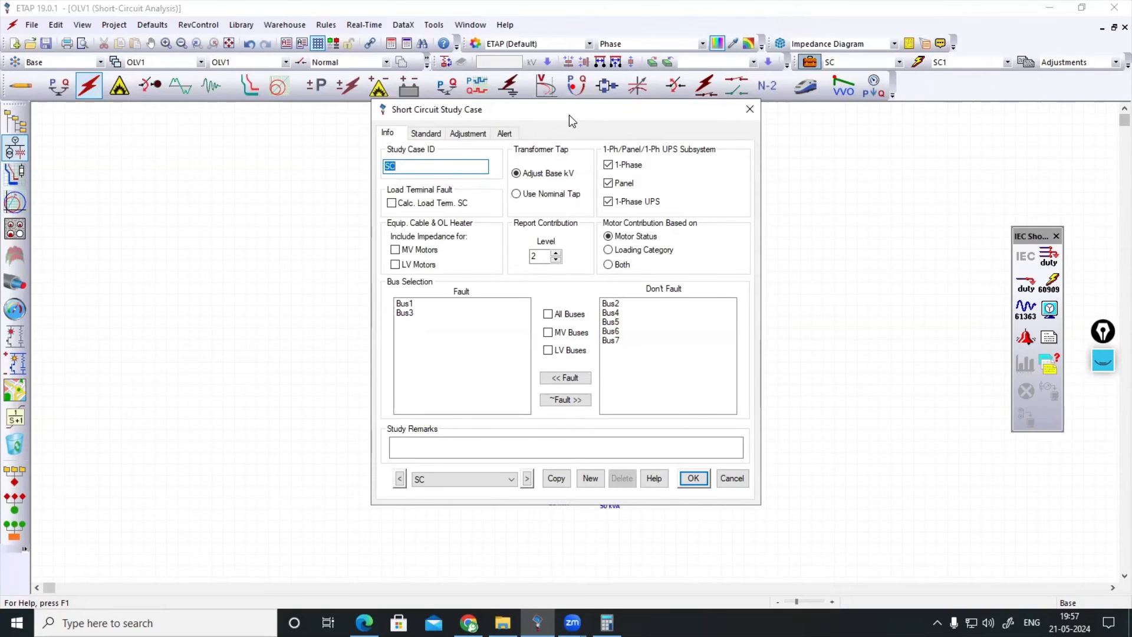
drag(568, 115, 864, 121)
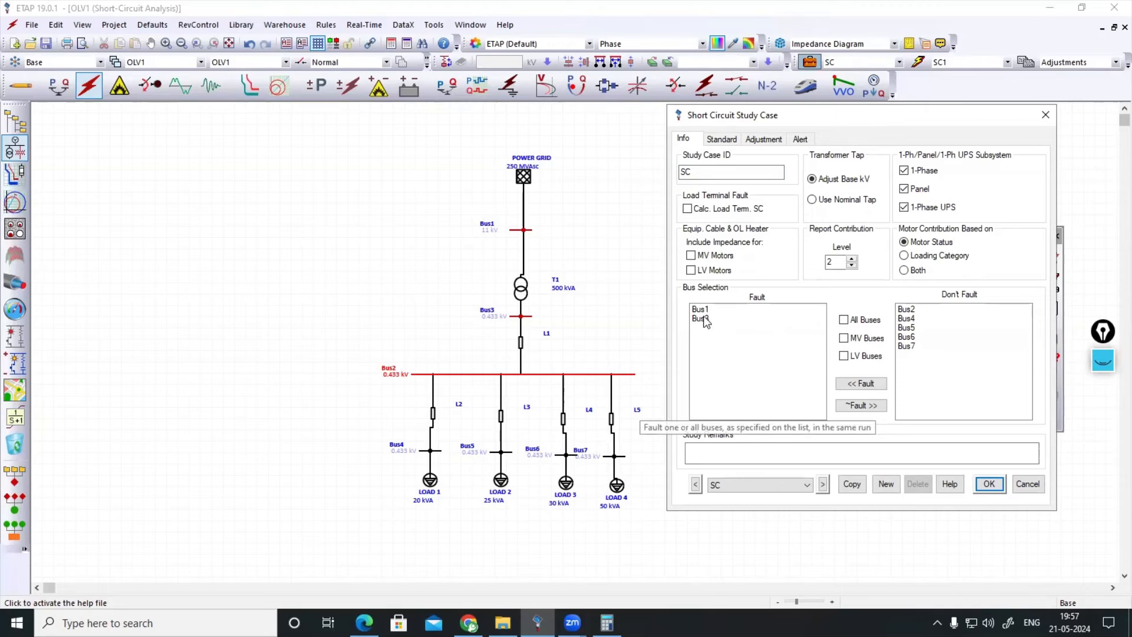
click(1046, 115)
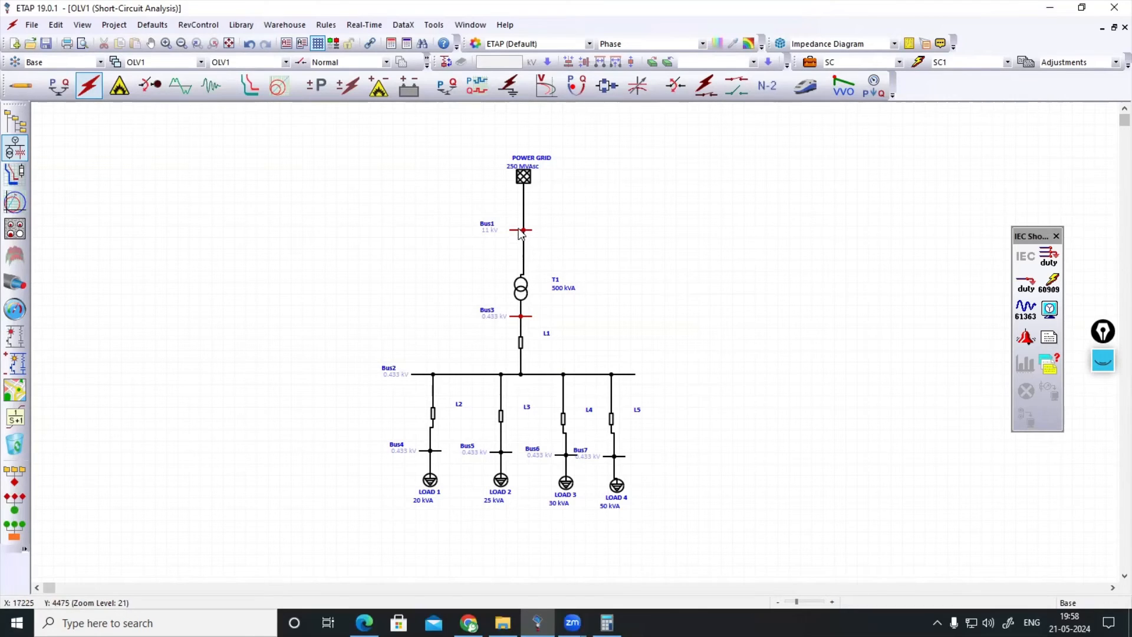
- Mark the 0.433 kV main busbar Bus2 as faulted
click(630, 374)
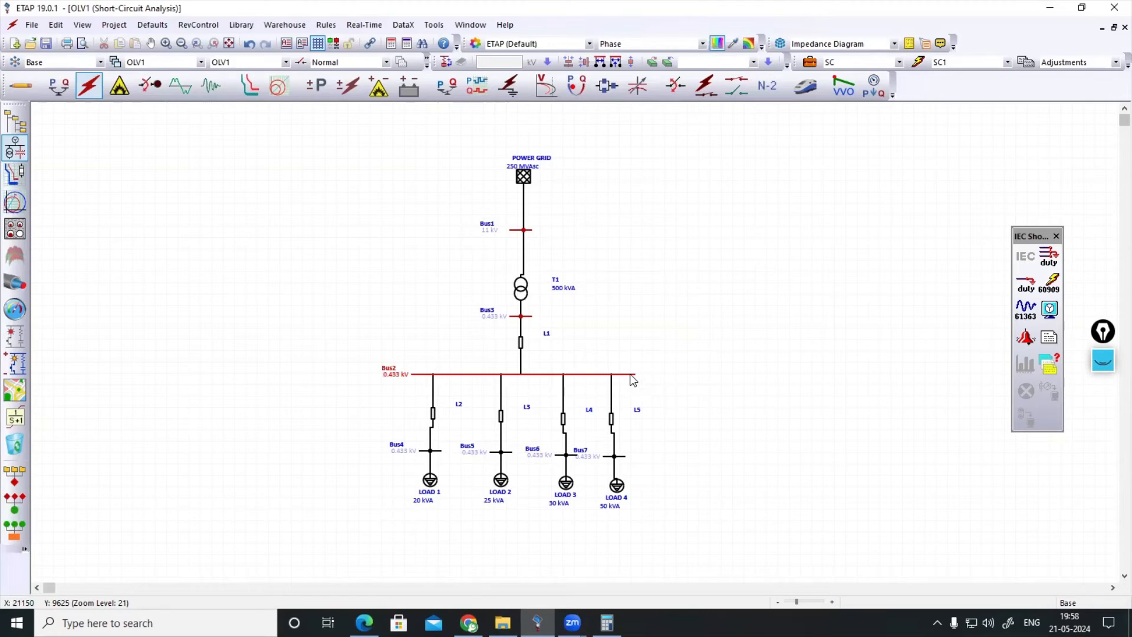
right_click(632, 379)
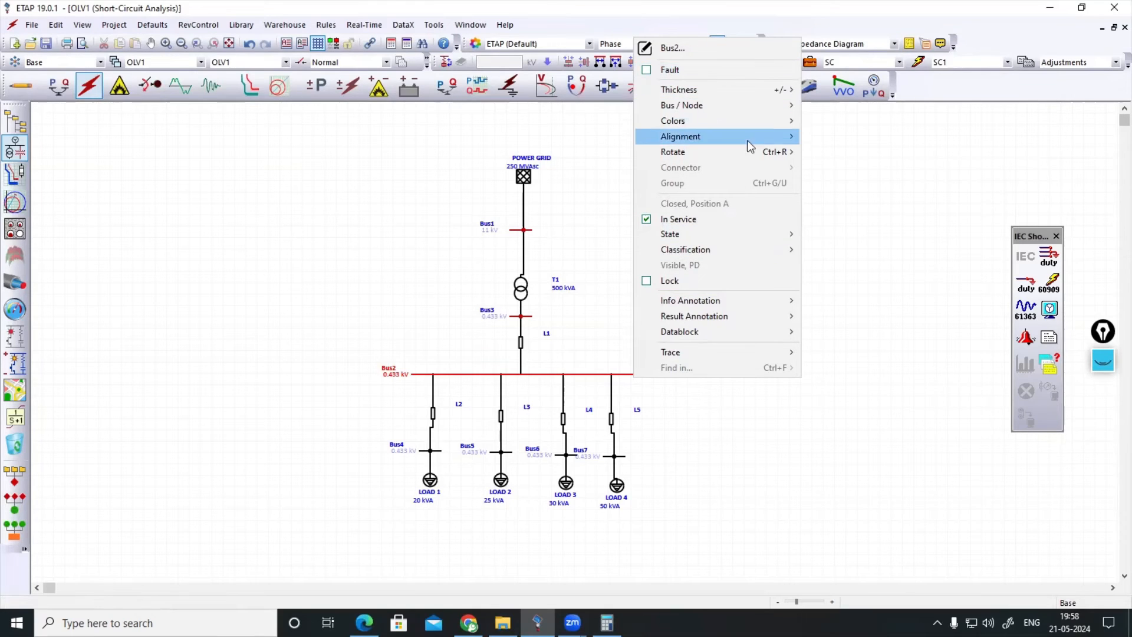
click(650, 75)
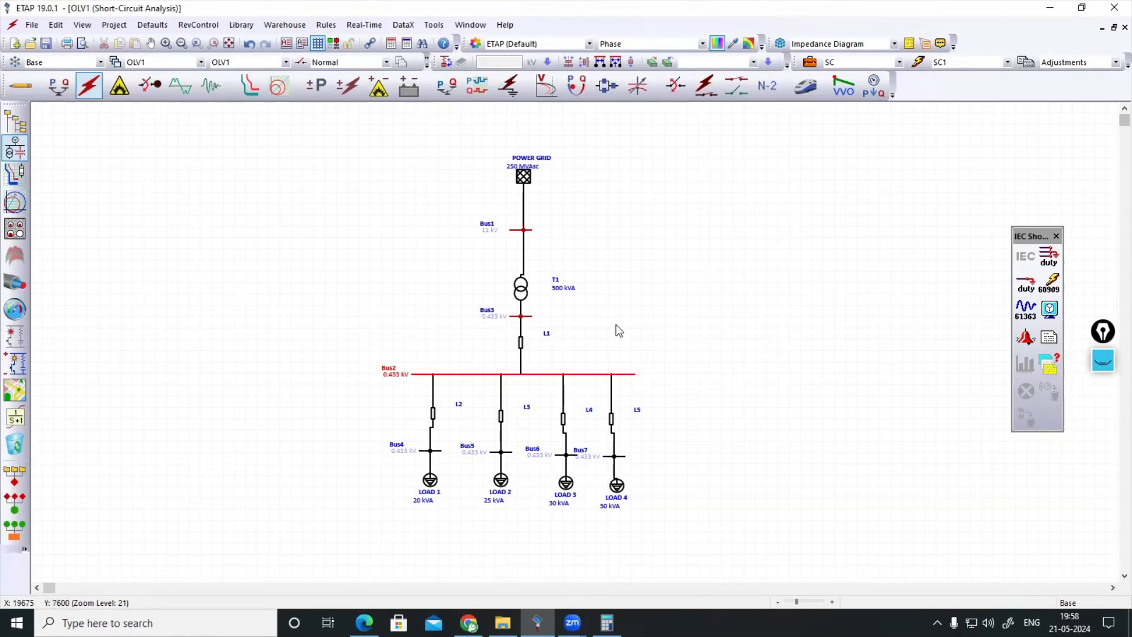
- Run the three-phase device duty calculation with Bus2 included and move its fault current label away from the end of the busbar
click(1051, 259)
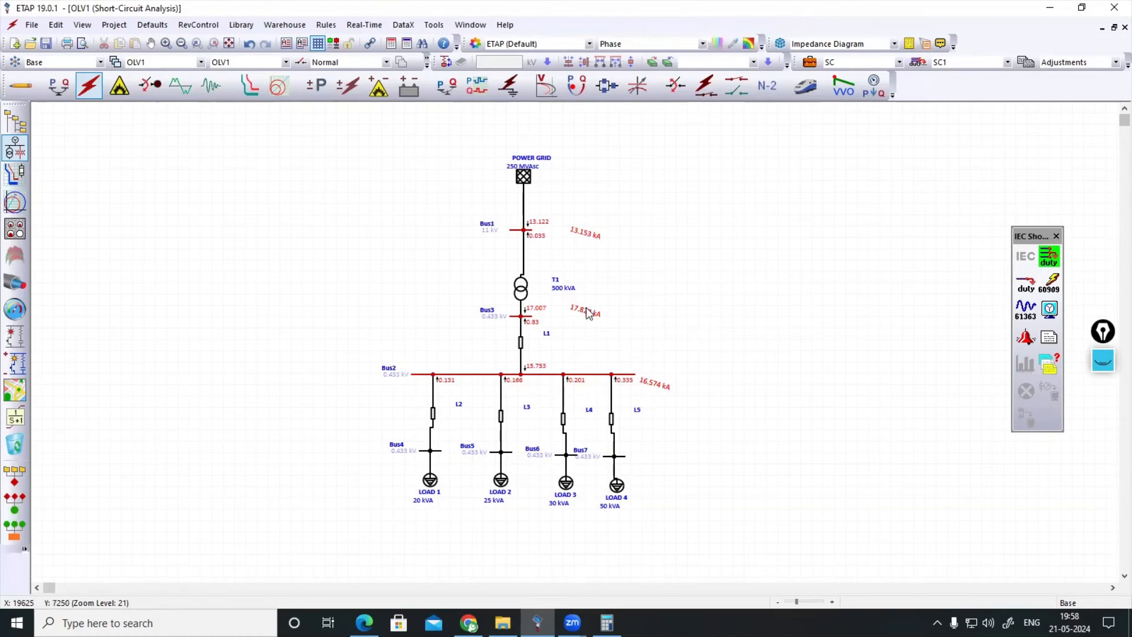
drag(660, 385, 677, 384)
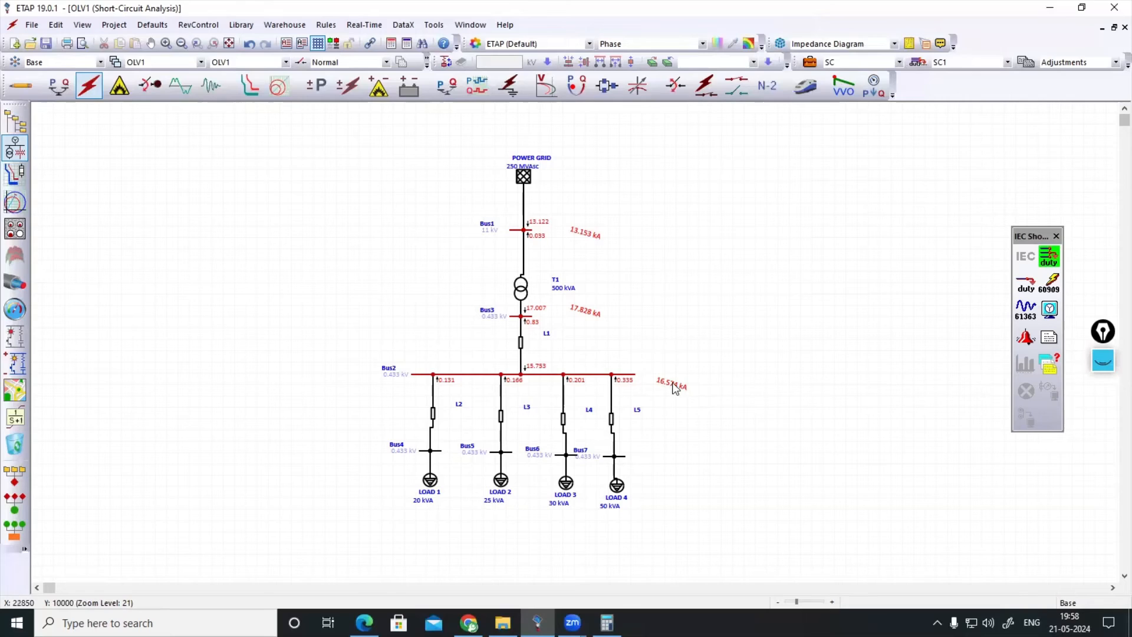
- Mark the load-side buses Bus4, Bus5, Bus6 and Bus7 as faulted
click(438, 451)
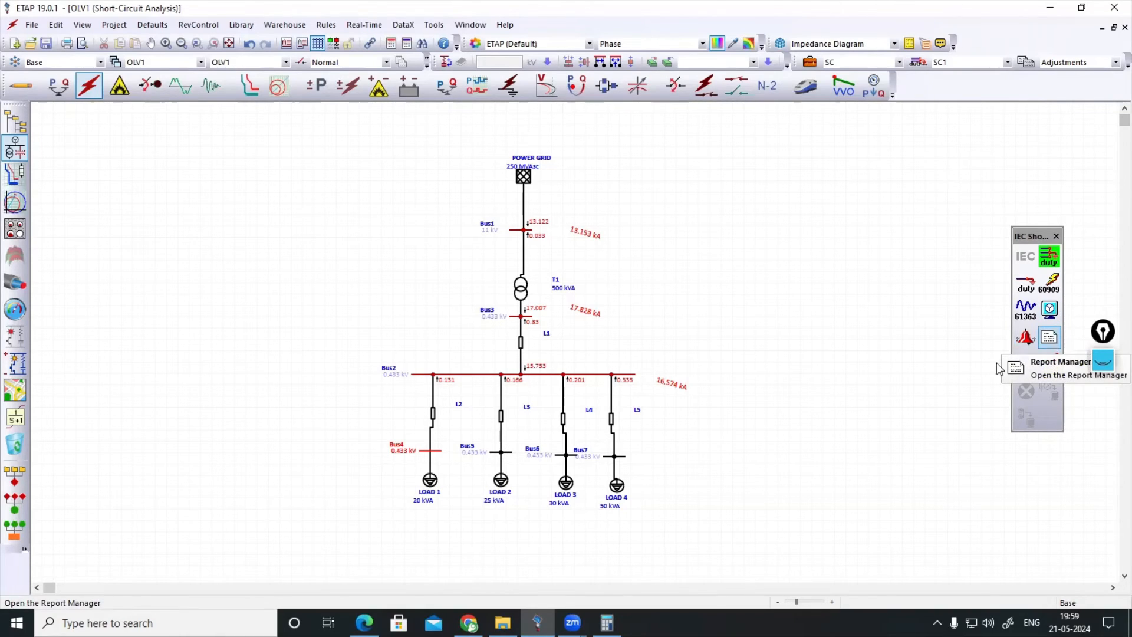
right_click(440, 451)
click(458, 147)
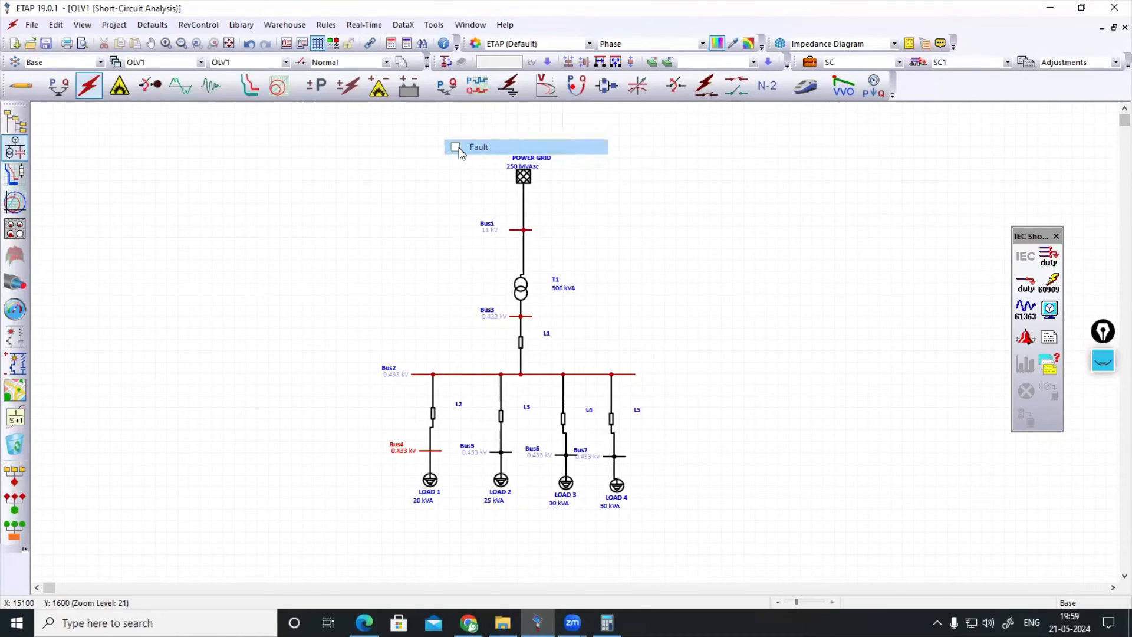
right_click(510, 456)
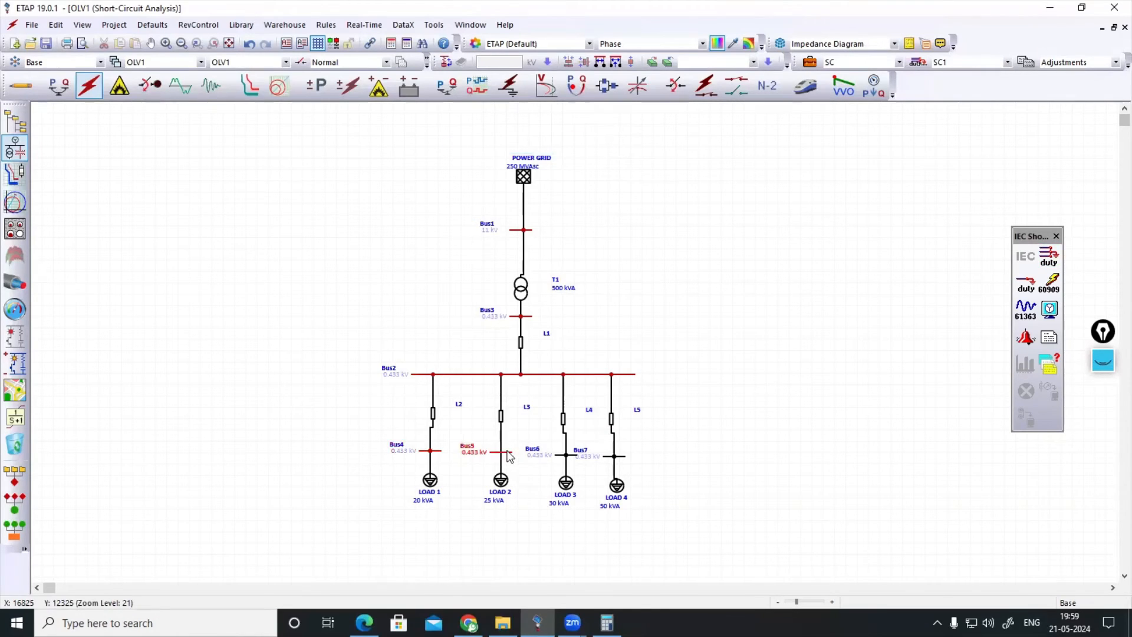
click(529, 148)
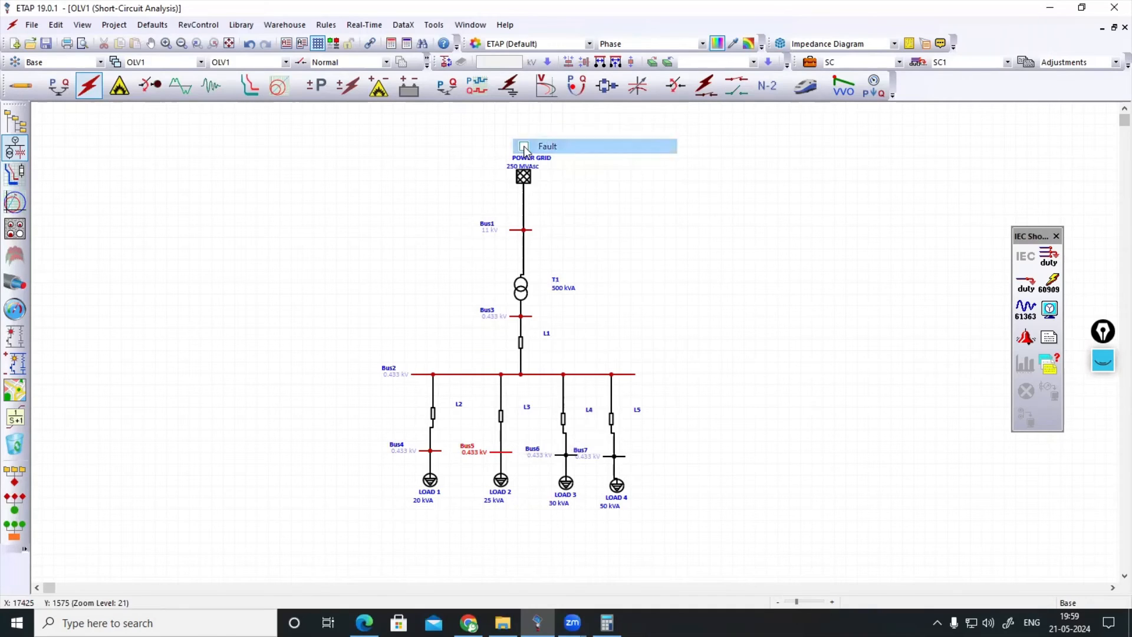
click(573, 456)
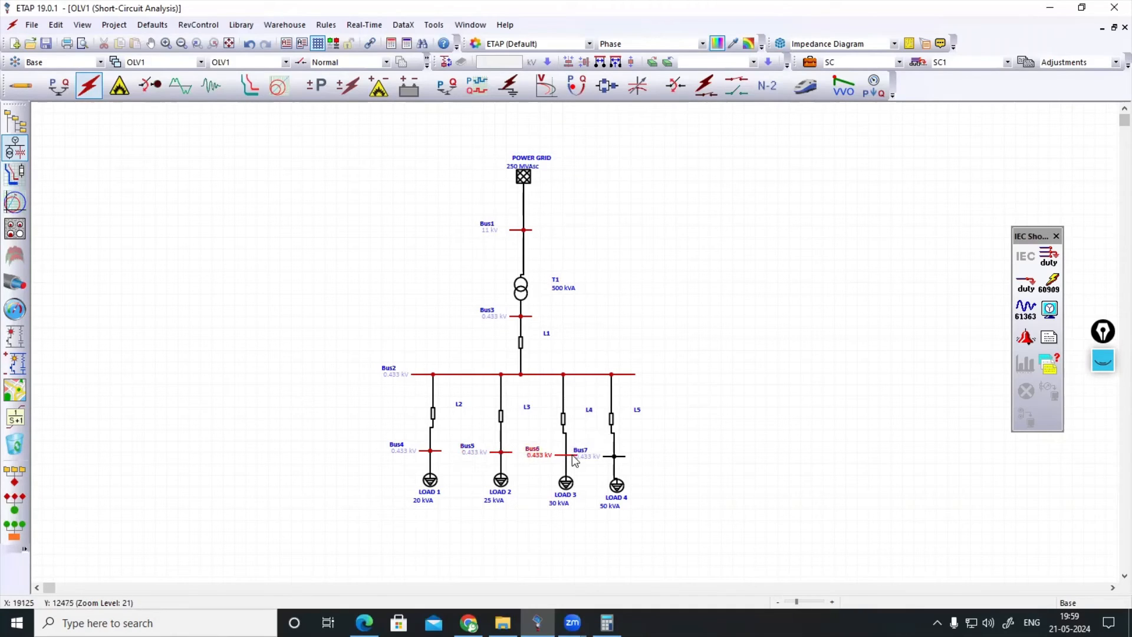
right_click(573, 456)
click(592, 151)
click(621, 457)
right_click(621, 458)
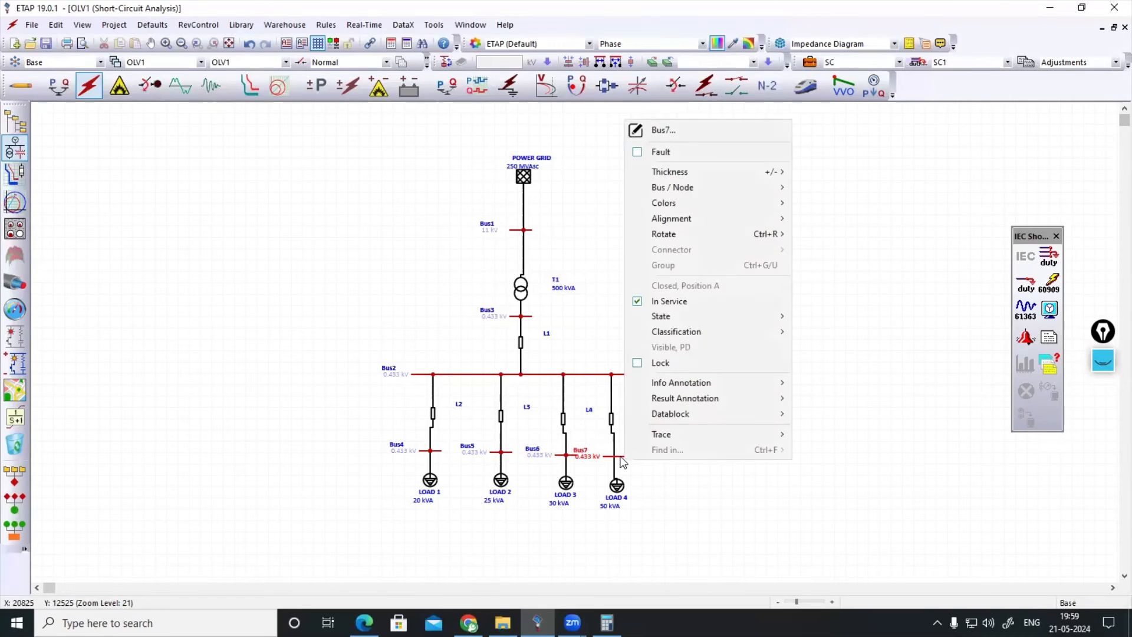
click(635, 153)
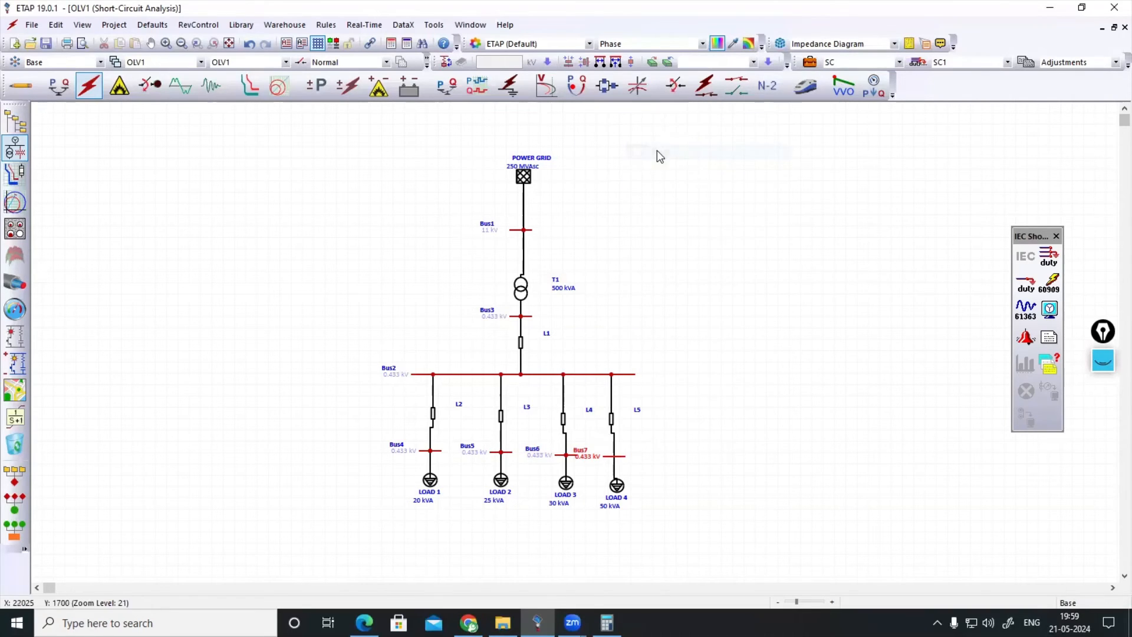
click(711, 507)
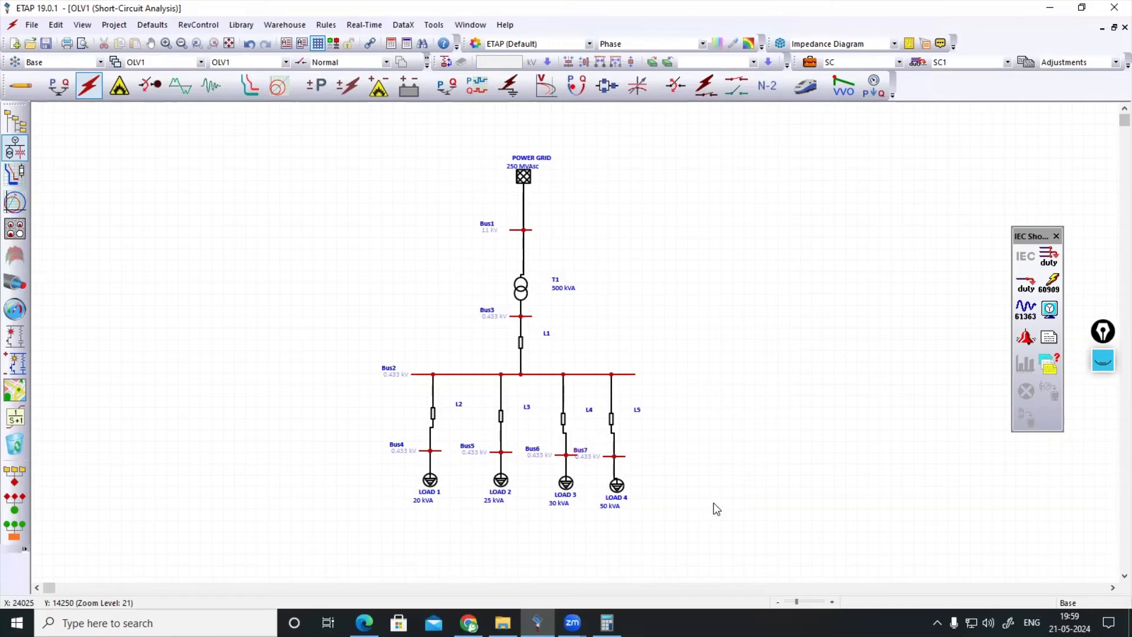
- Run the three-phase device duty calculation for all faulted buses and inspect the fault currents at the load-side buses
click(1049, 258)
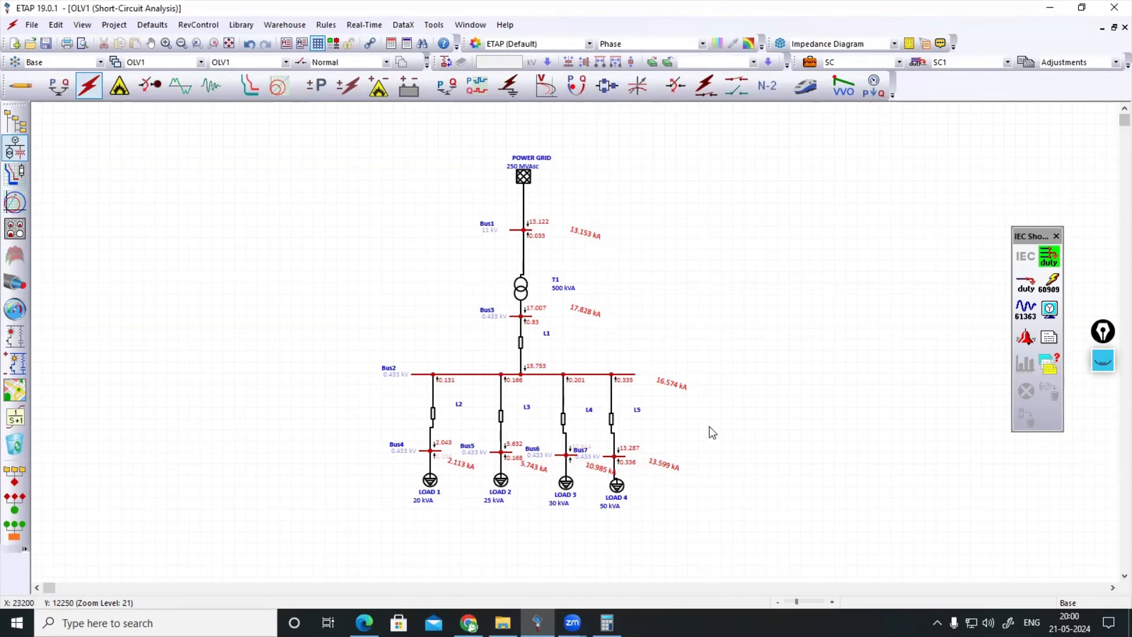
click(164, 42)
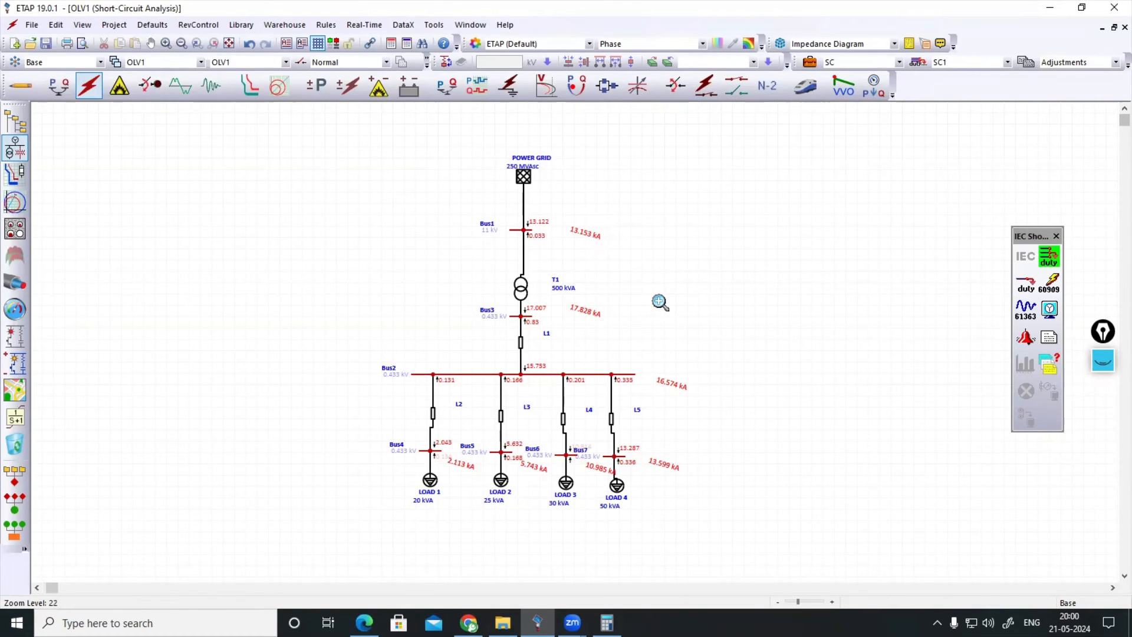
click(507, 336)
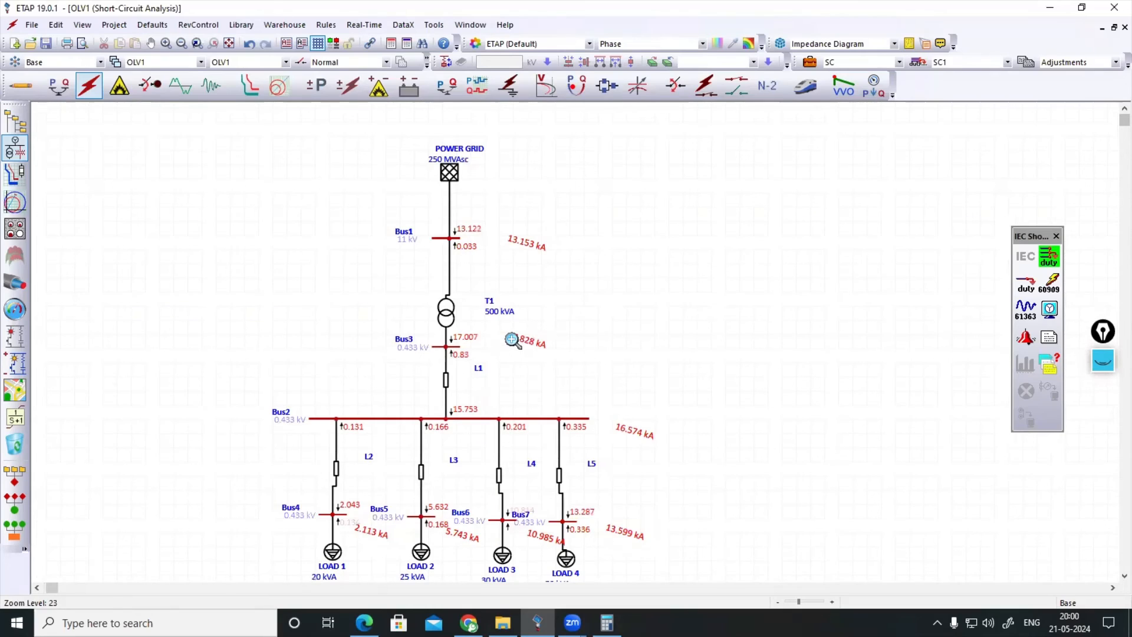
click(573, 341)
click(573, 340)
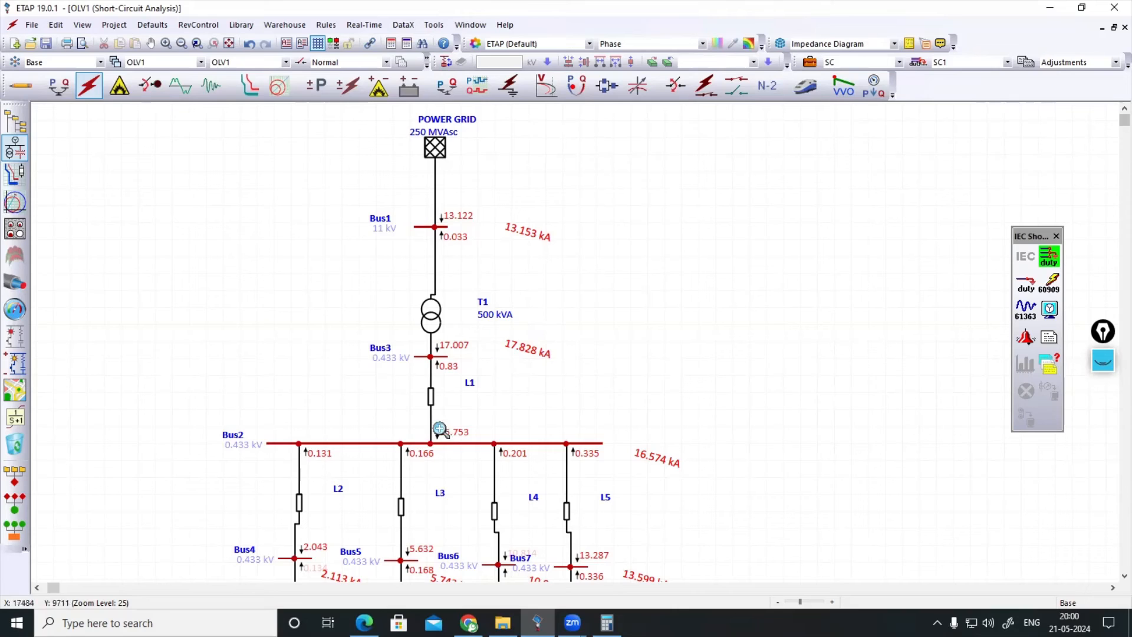
scroll(479, 365, down, 1)
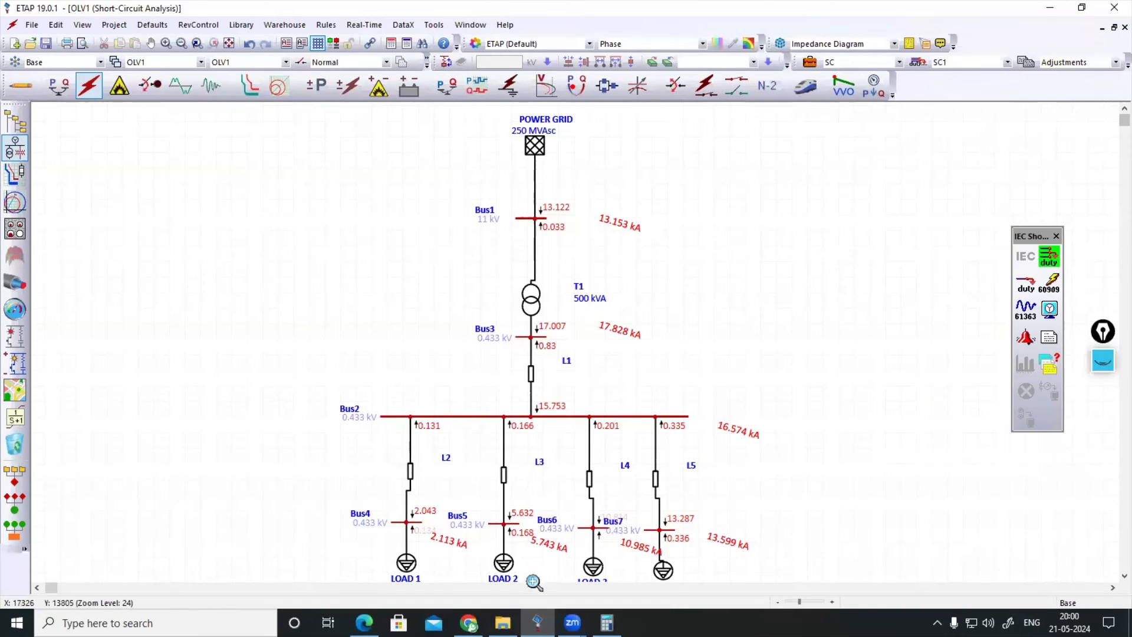
scroll(451, 530, down, 1)
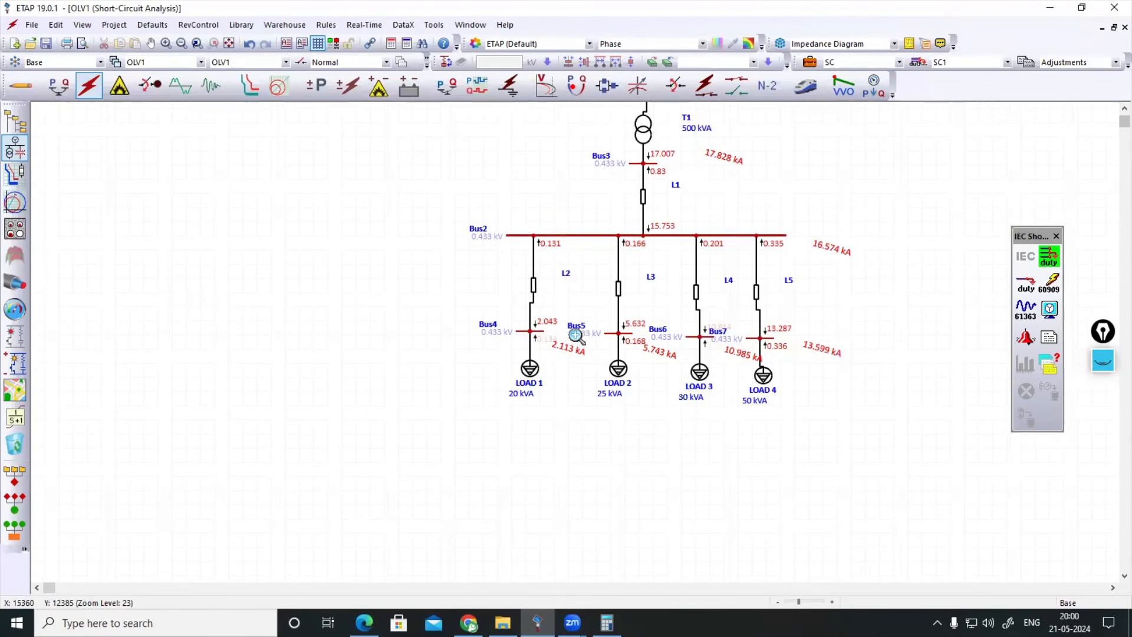
scroll(575, 336, up, 3)
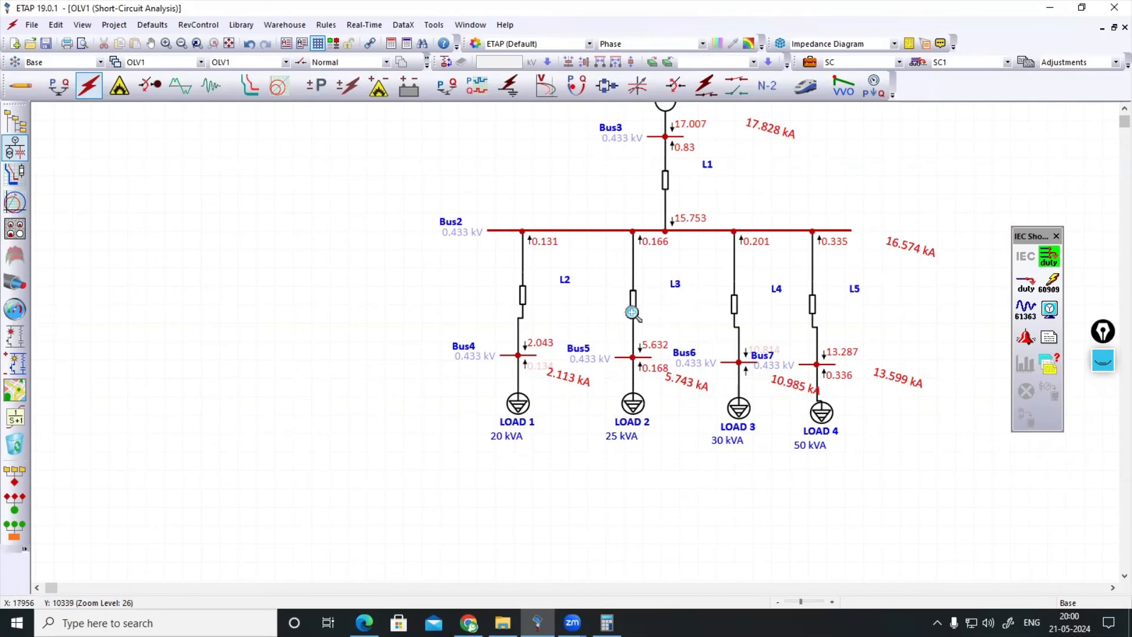
scroll(542, 334, down, 1)
- Examine how the fault currents change from the power grid bus through transformer T1 and the main busbar to the load buses
middle_click(863, 150)
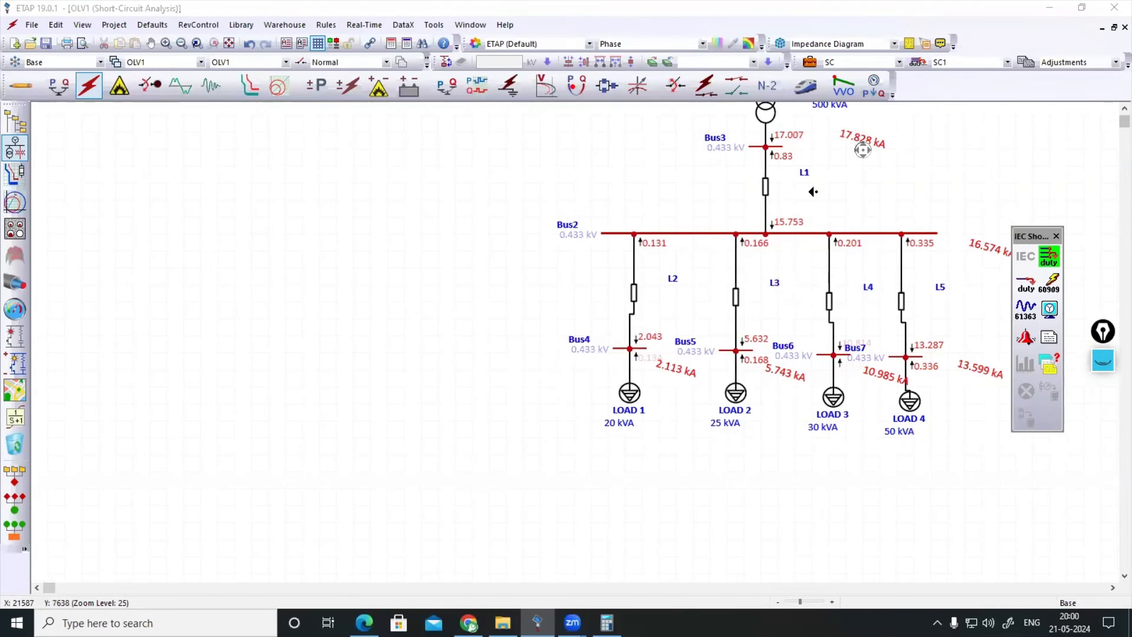
scroll(812, 193, up, 1)
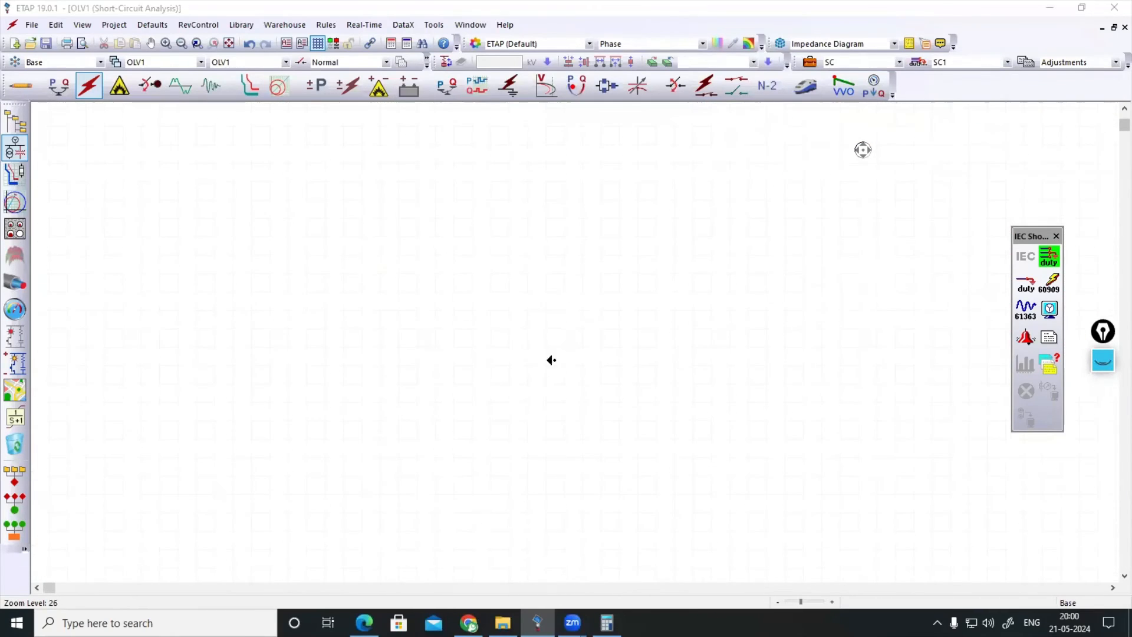
scroll(552, 246, up, 1)
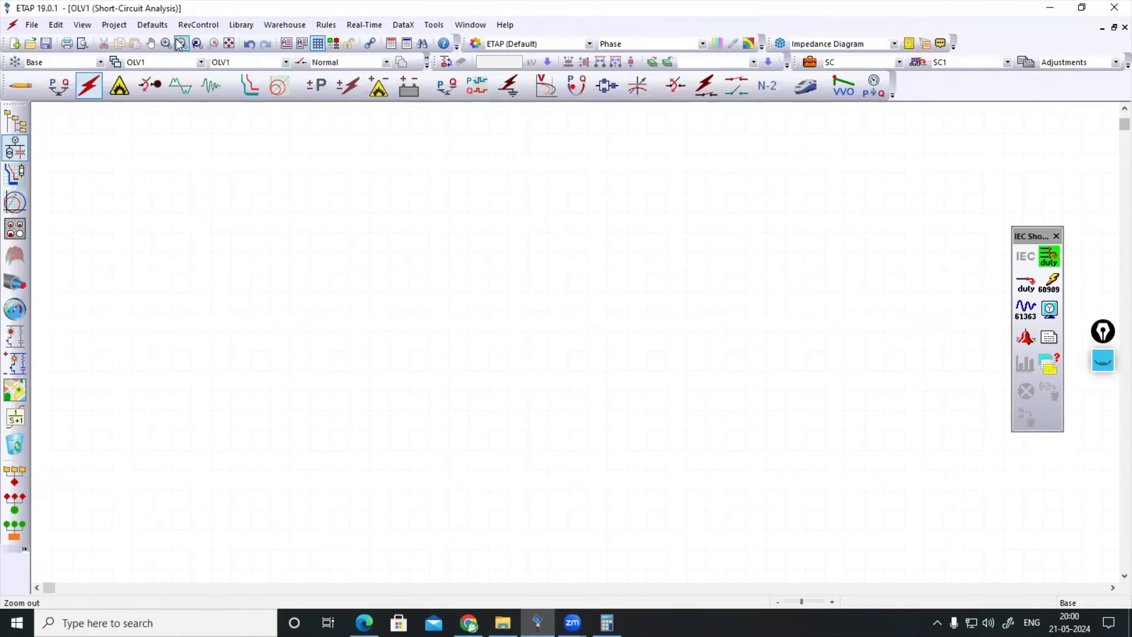
click(196, 46)
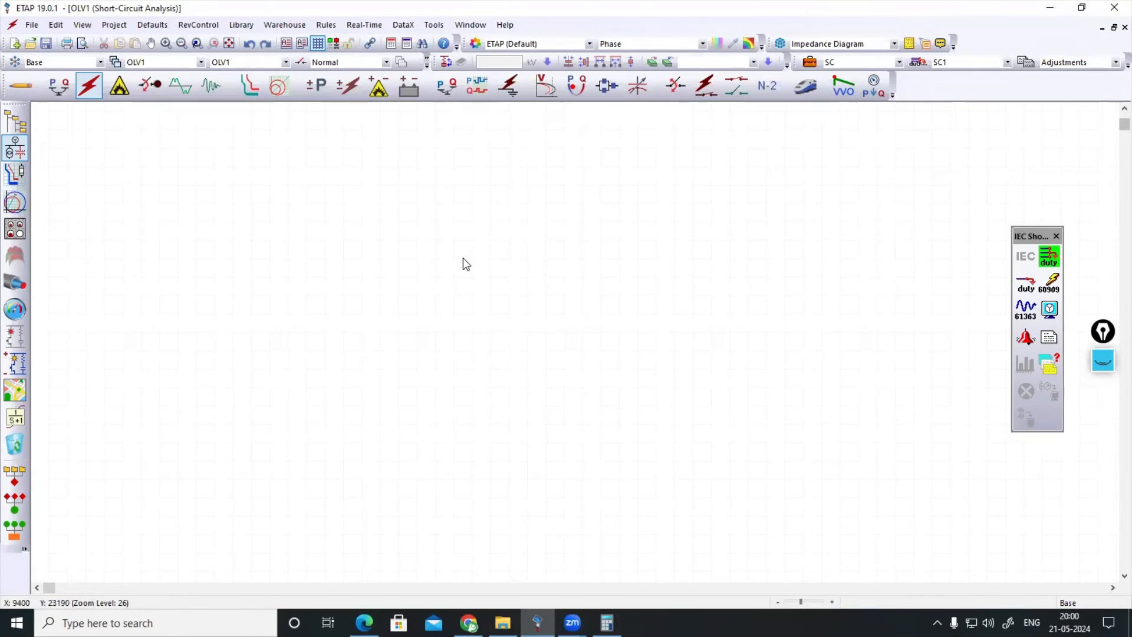
scroll(465, 263, up, 10)
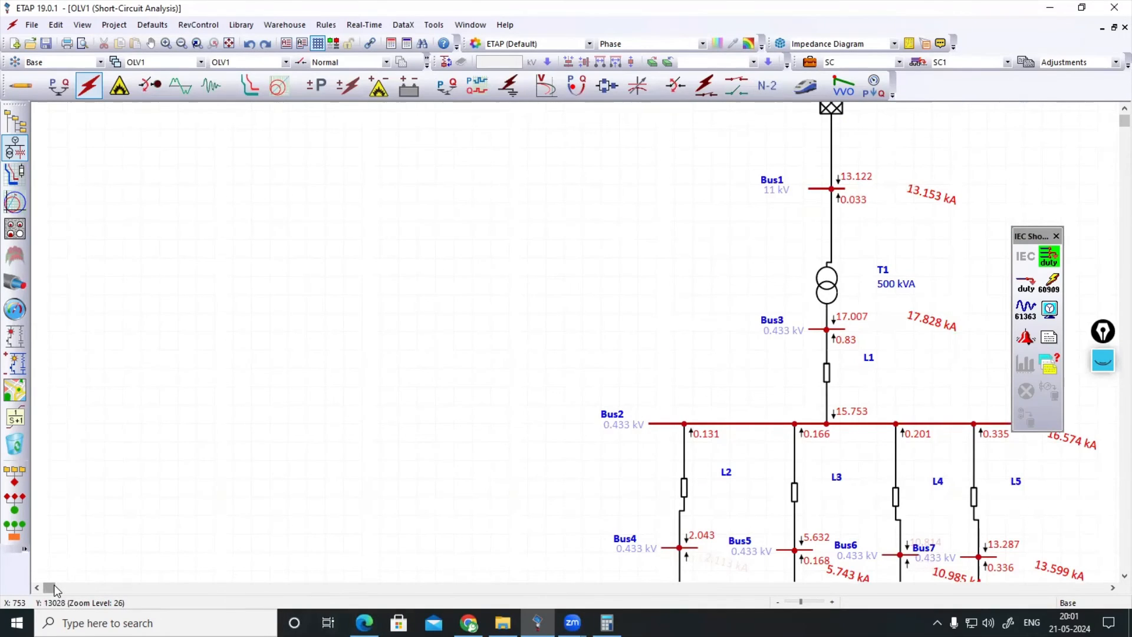
drag(53, 588, 55, 586)
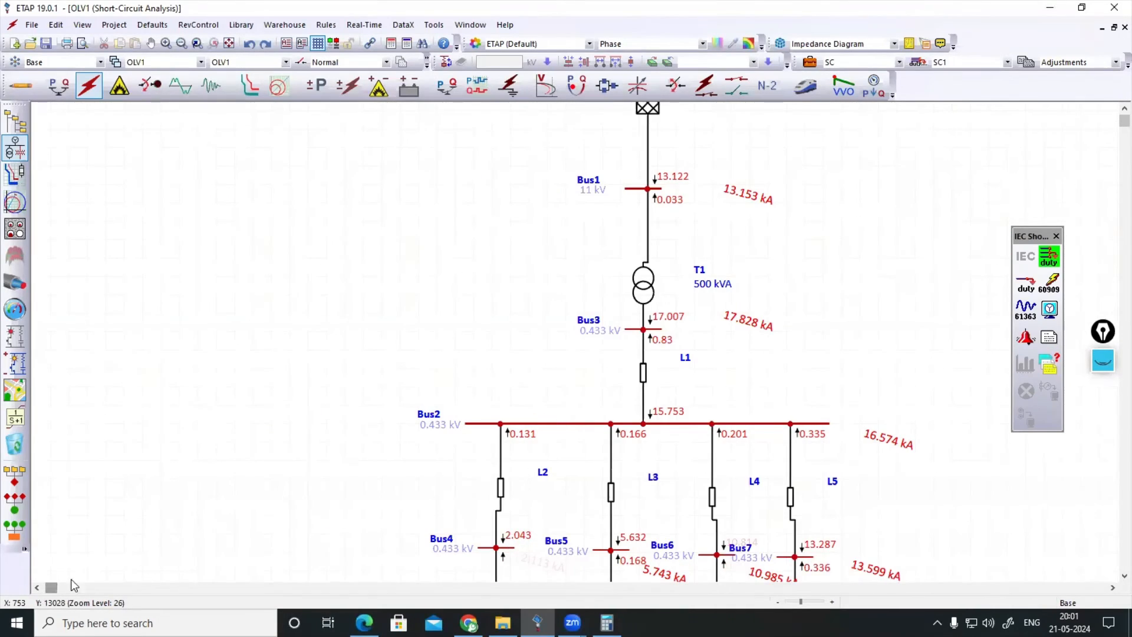
scroll(716, 327, up, 2)
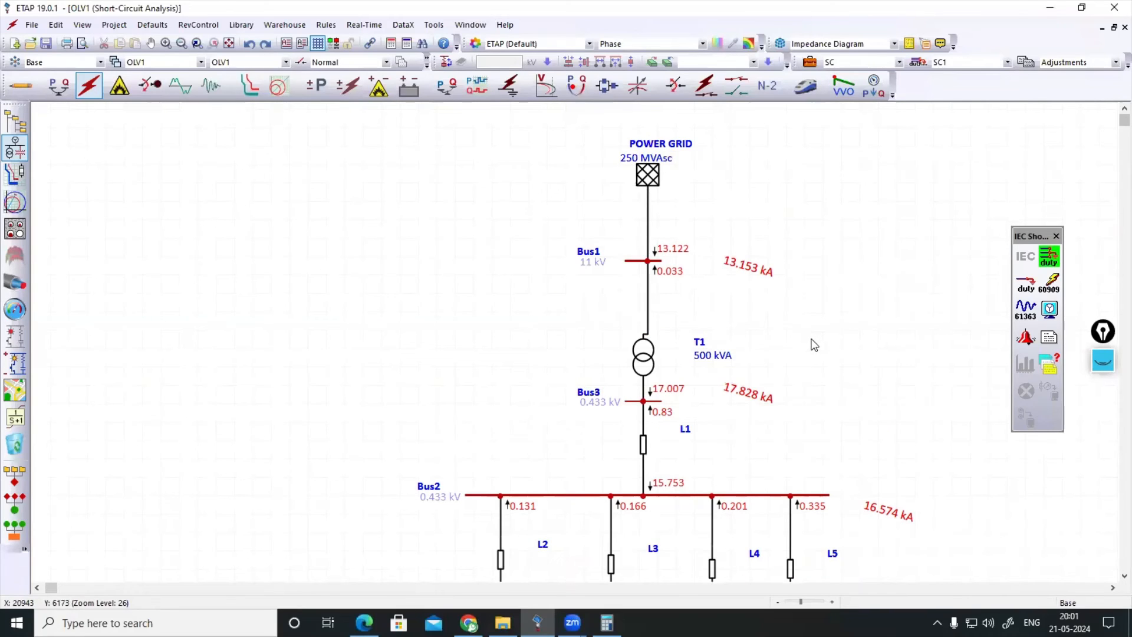
scroll(813, 346, down, 6)
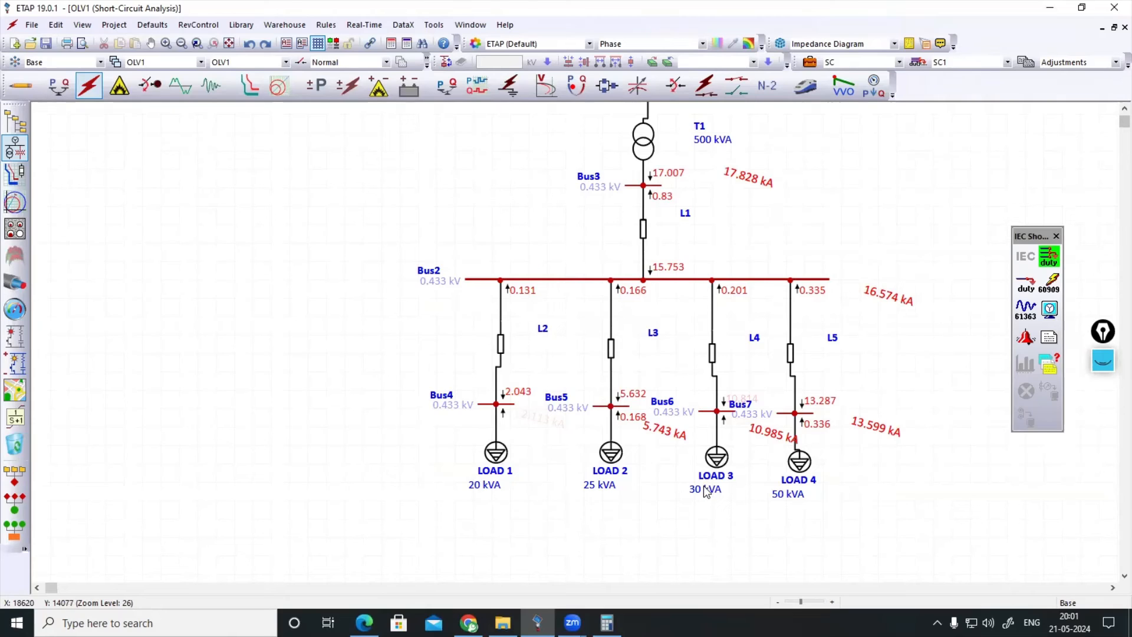
scroll(704, 489, up, 3)
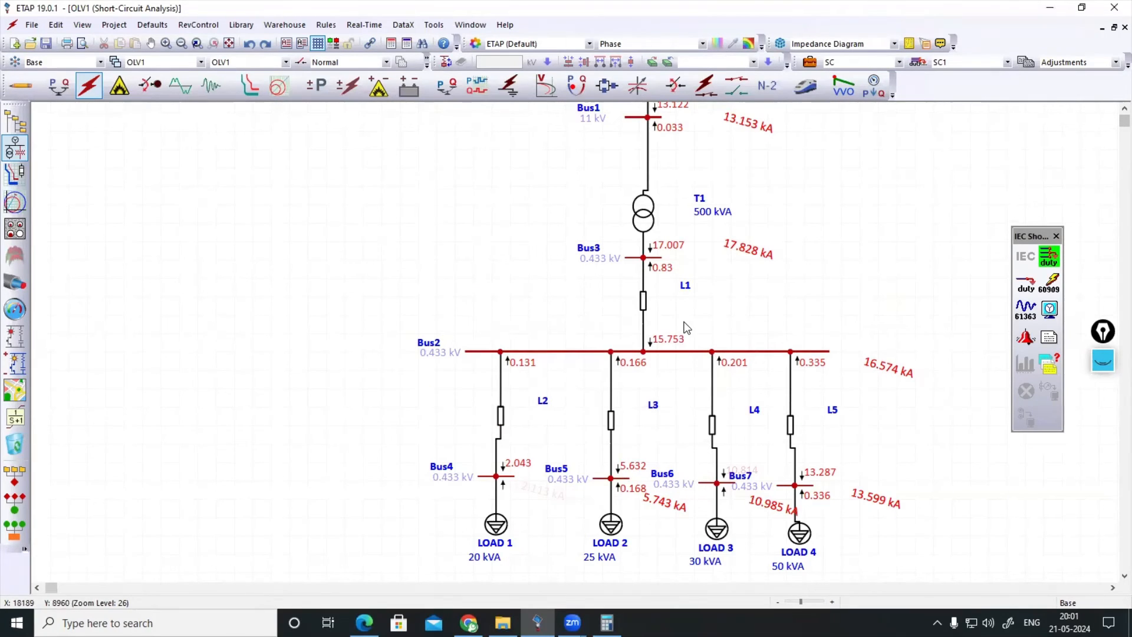
scroll(672, 386, up, 6)
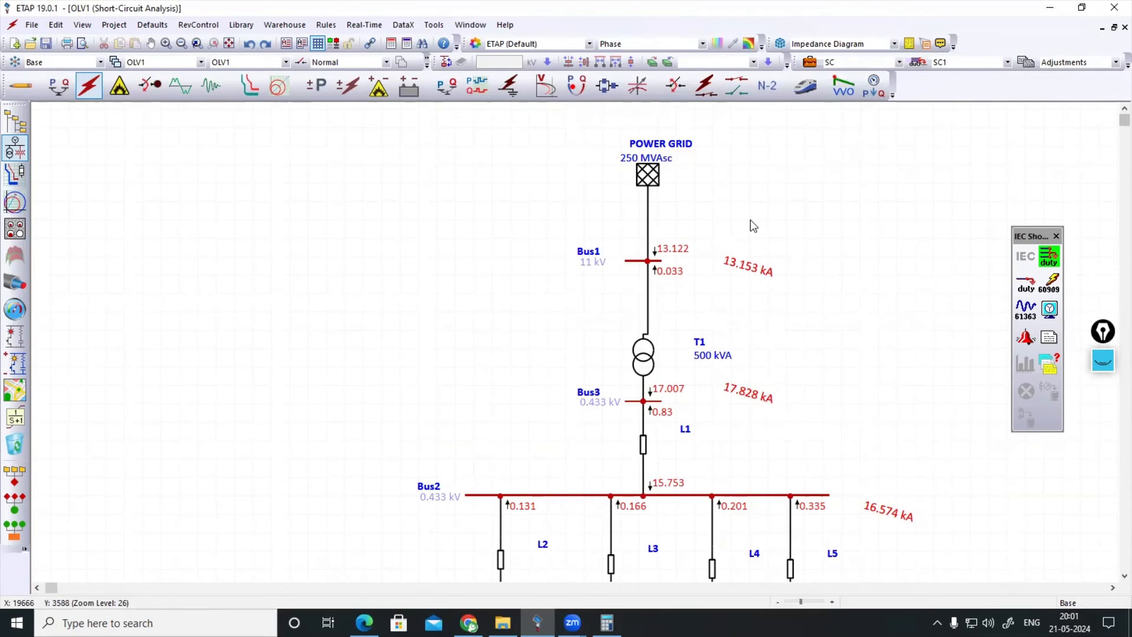
scroll(749, 219, down, 3)
scroll(748, 219, up, 3)
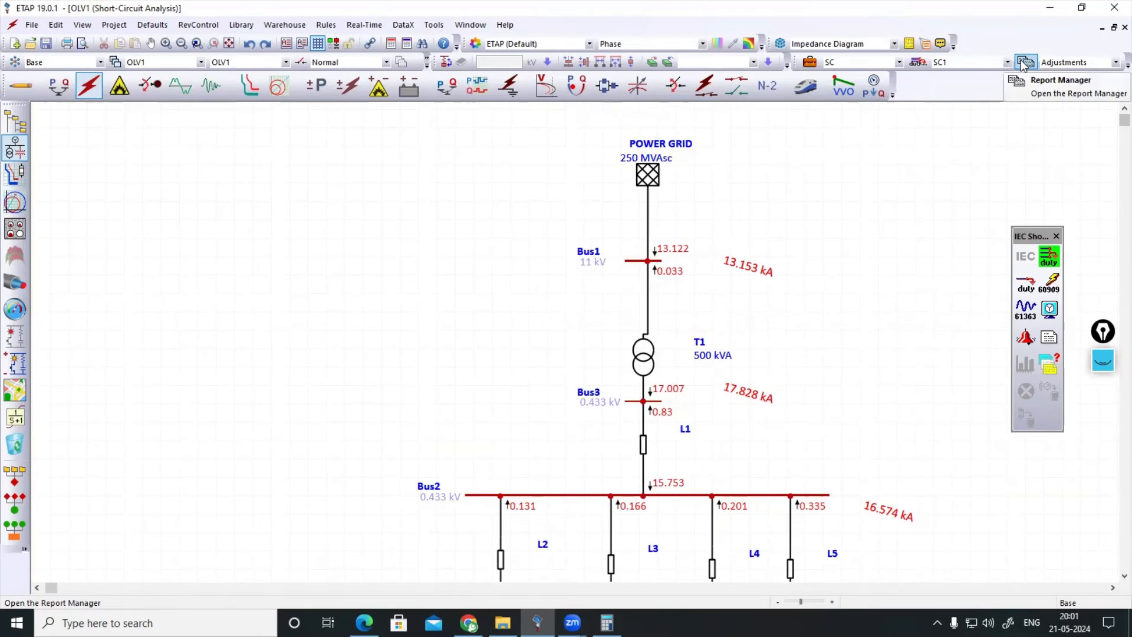
- Open the summary report of the three-phase short-circuit study SC1 from the Report Manager
click(1054, 341)
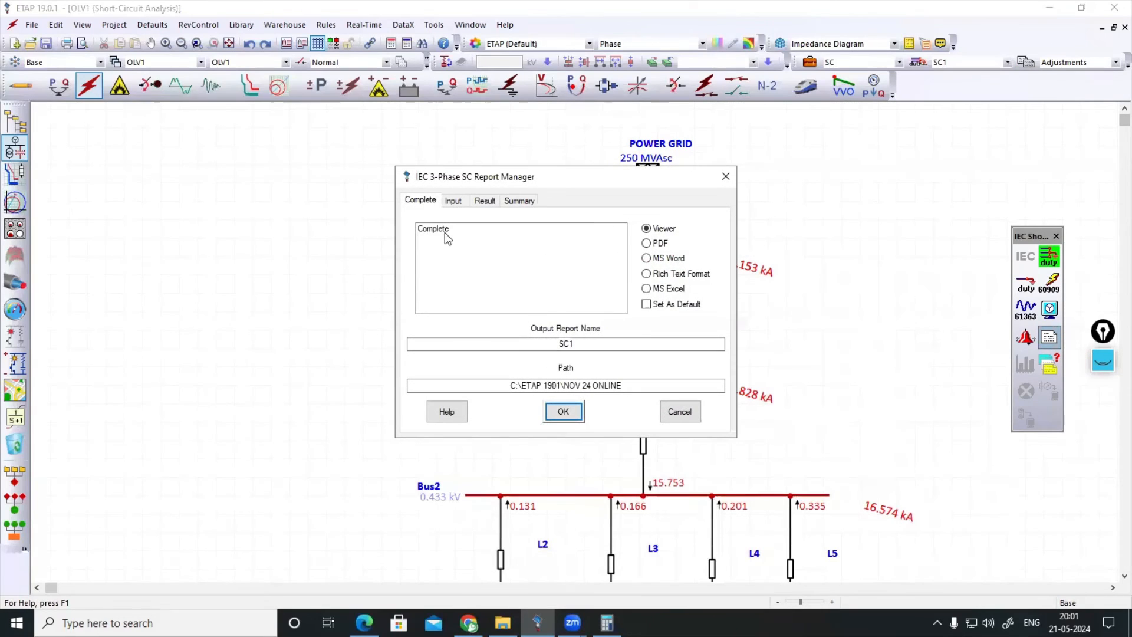
click(526, 204)
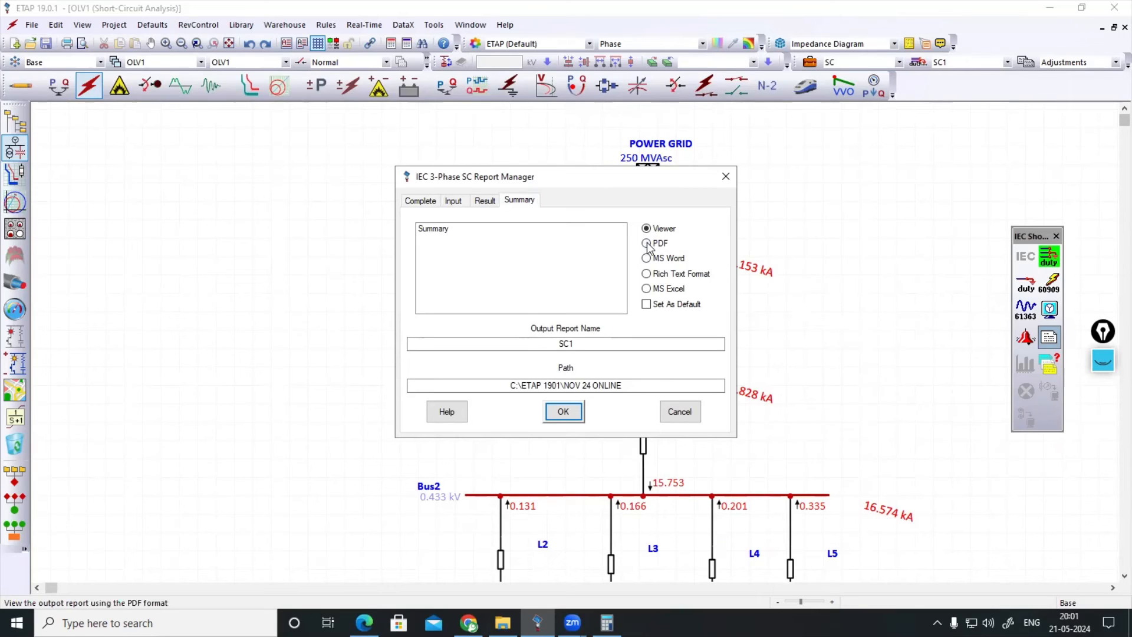
click(567, 413)
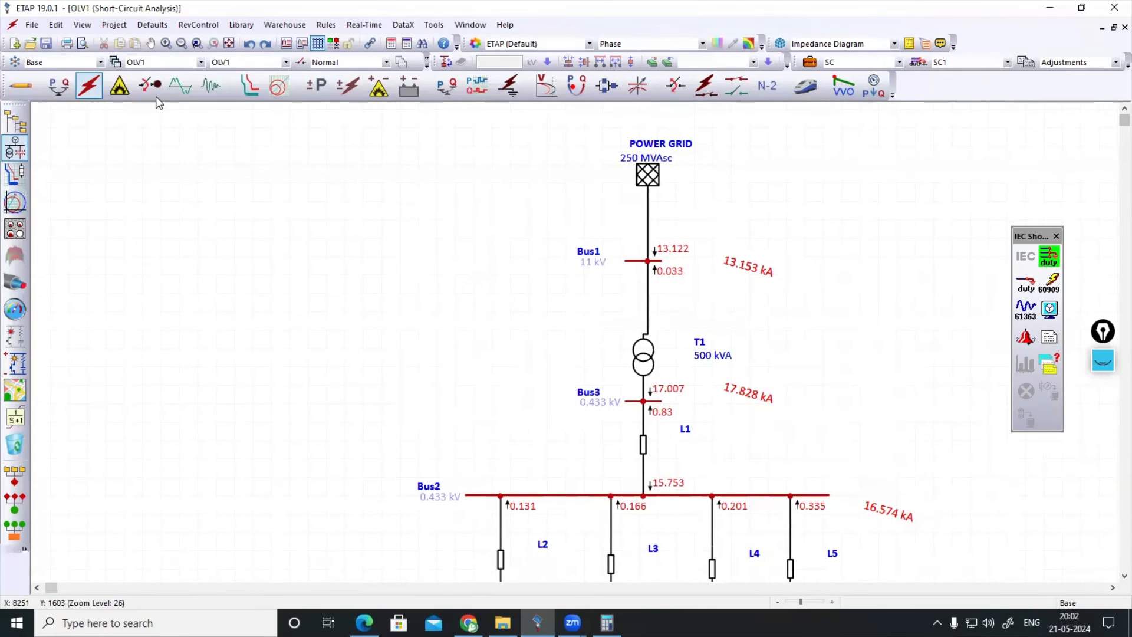
- Open the Short-Circuit Report from the results of study SC1 as a PDF through the Report Manager
click(182, 45)
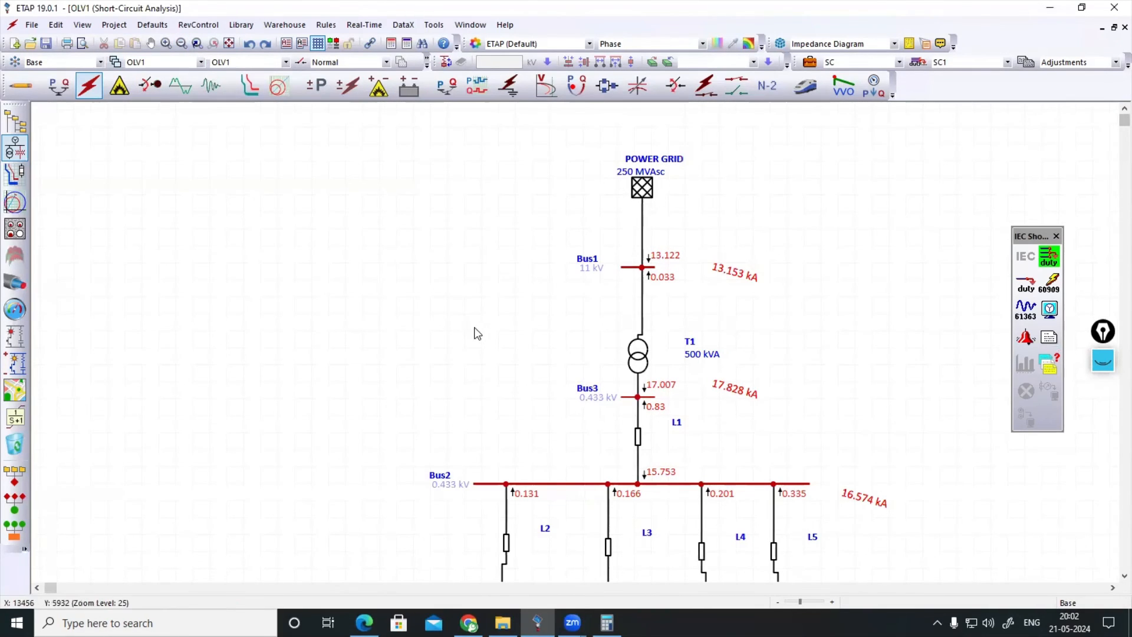
click(181, 45)
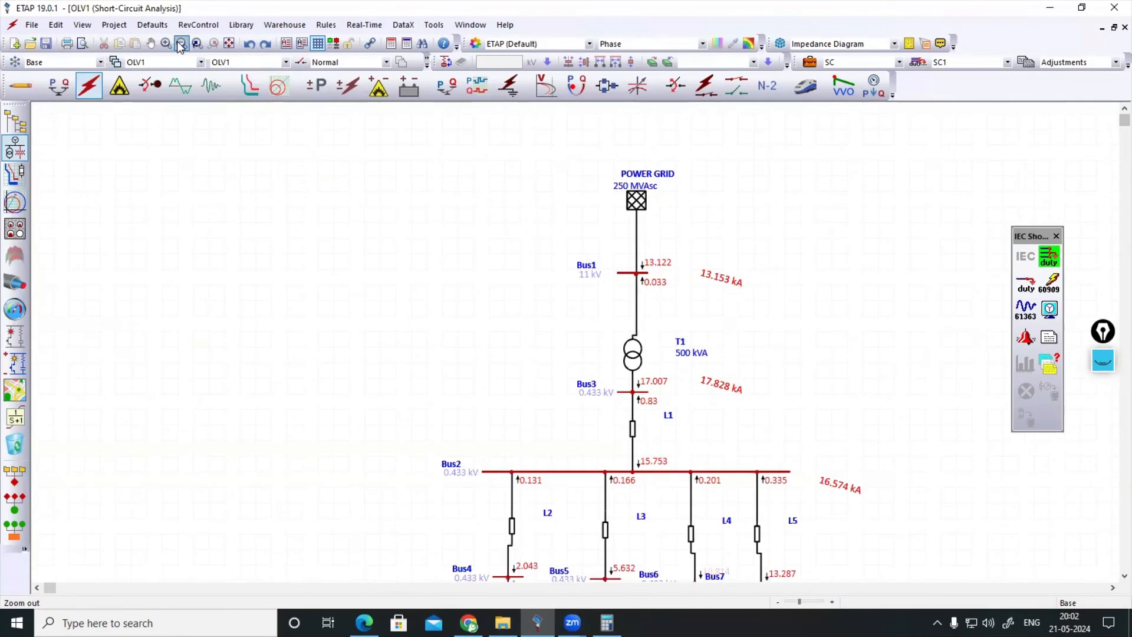
click(181, 45)
click(181, 45)
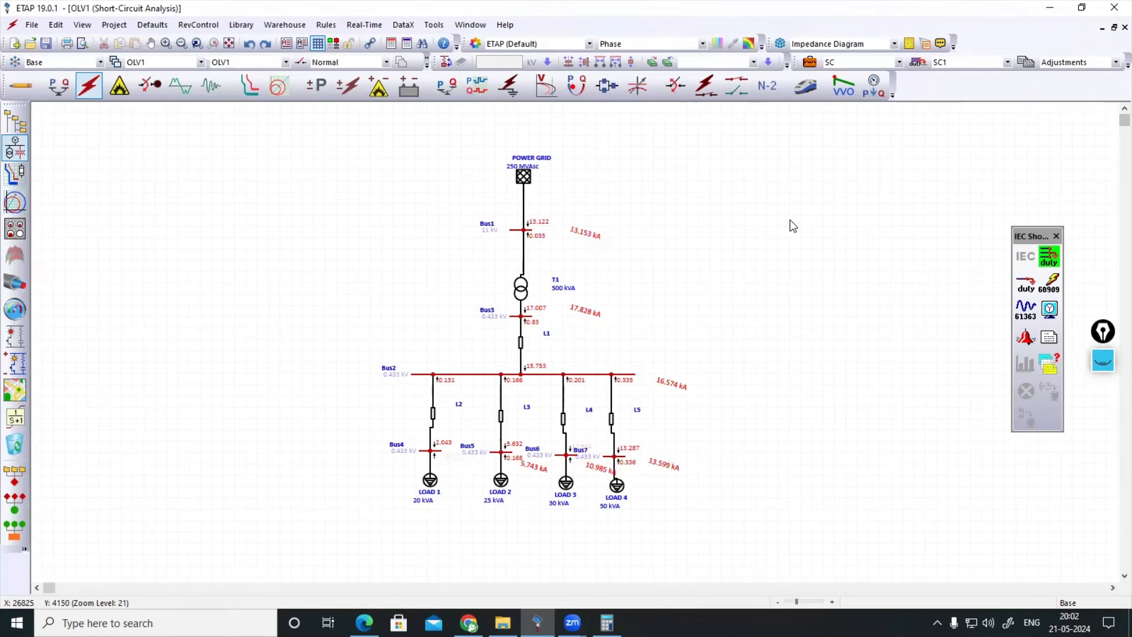
click(1049, 338)
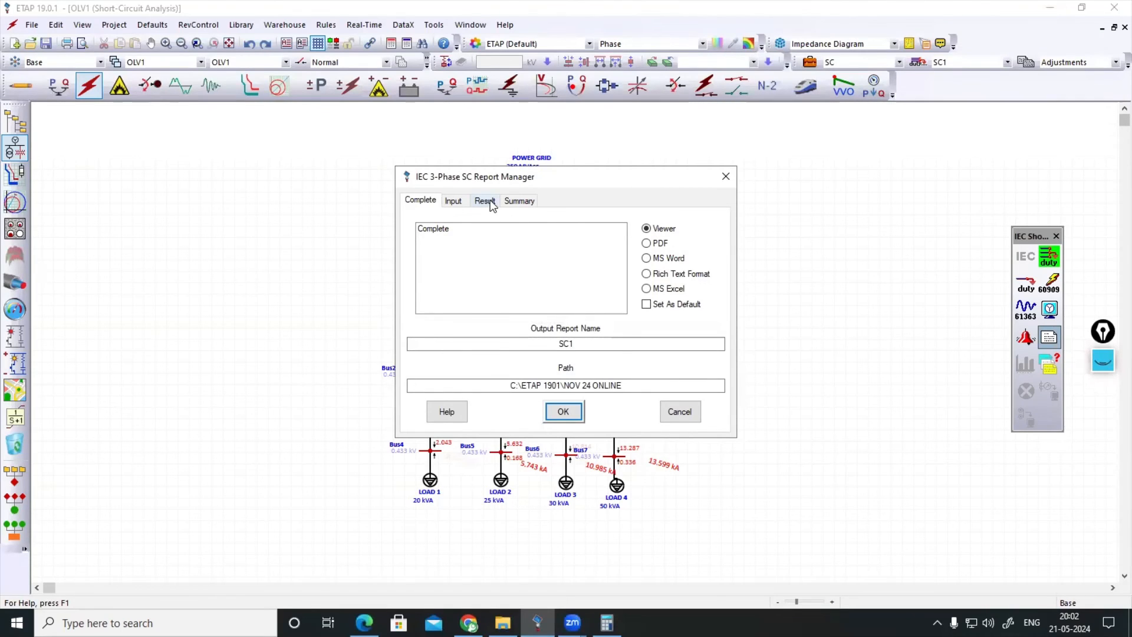
click(489, 202)
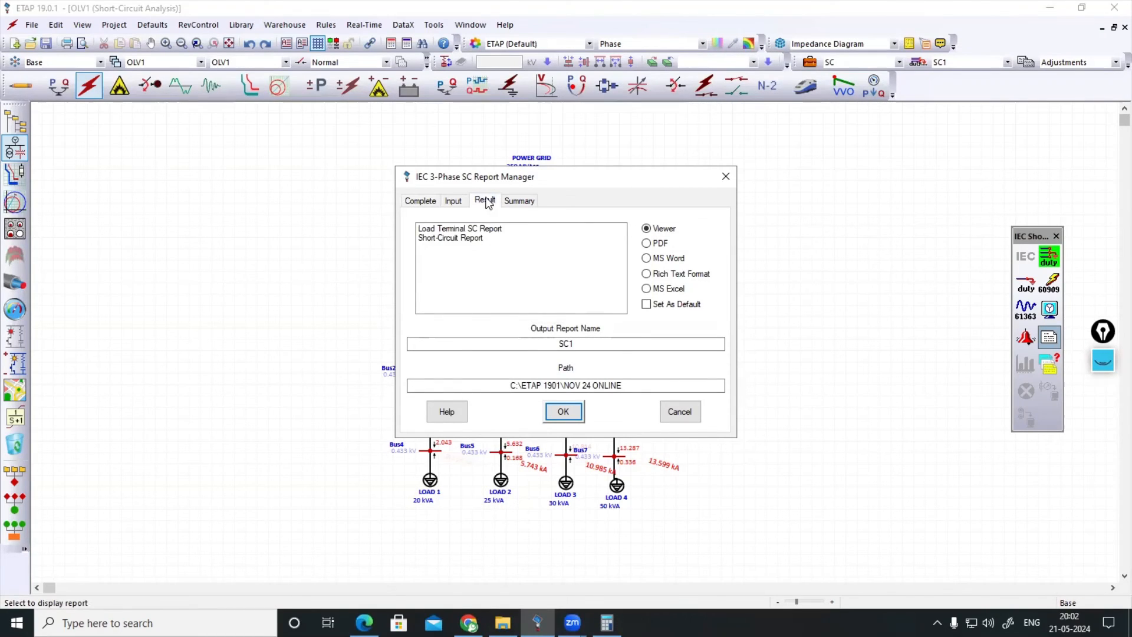
click(452, 238)
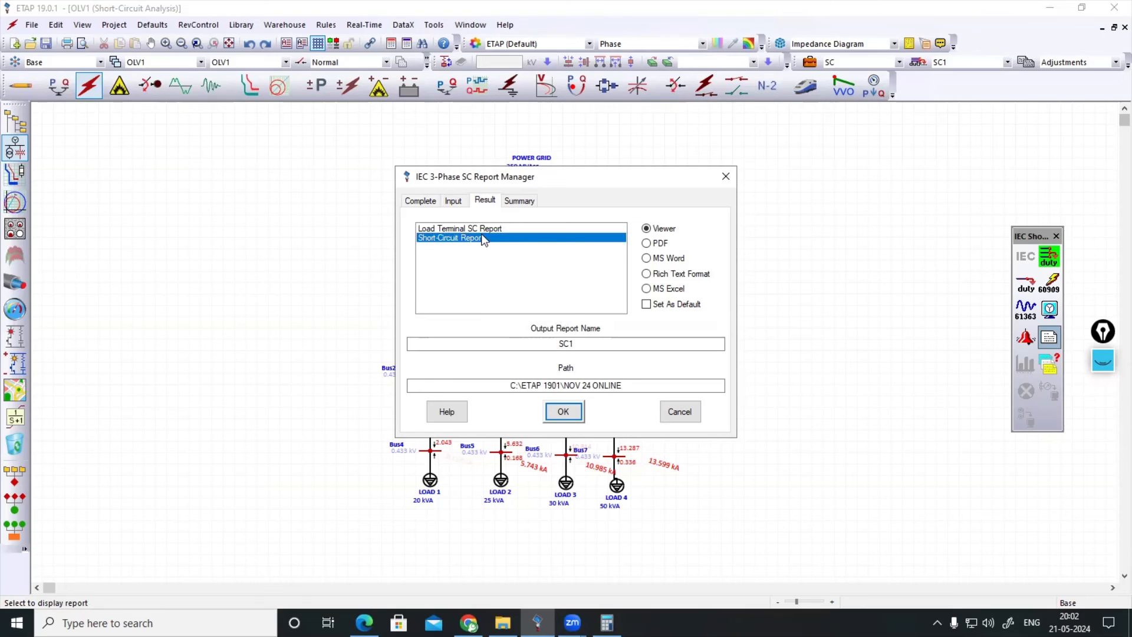
click(647, 244)
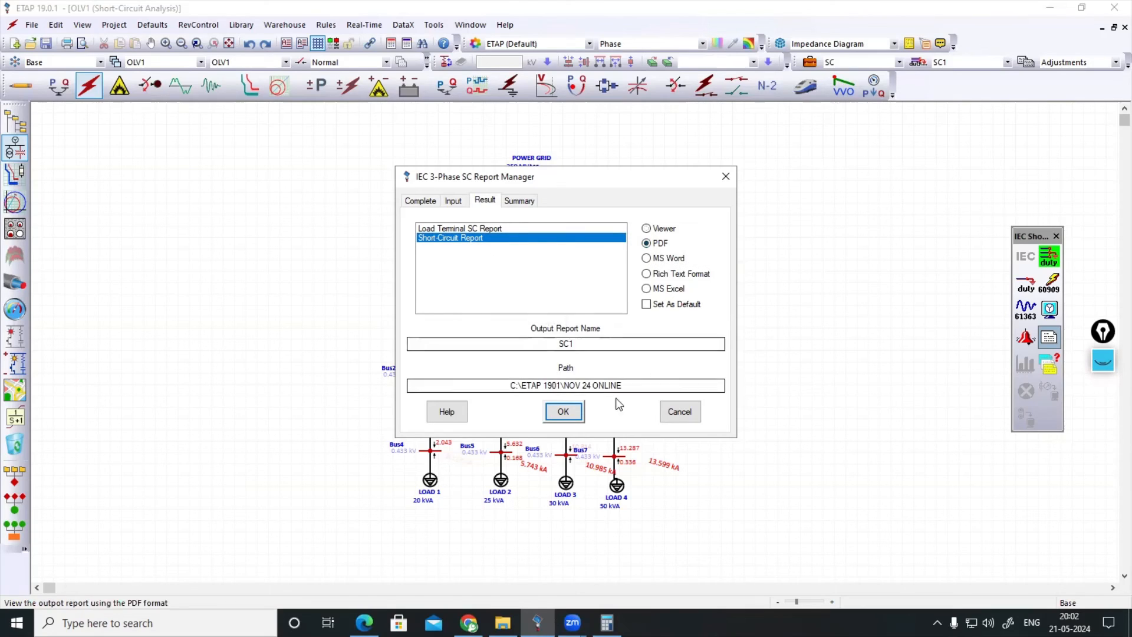
click(560, 415)
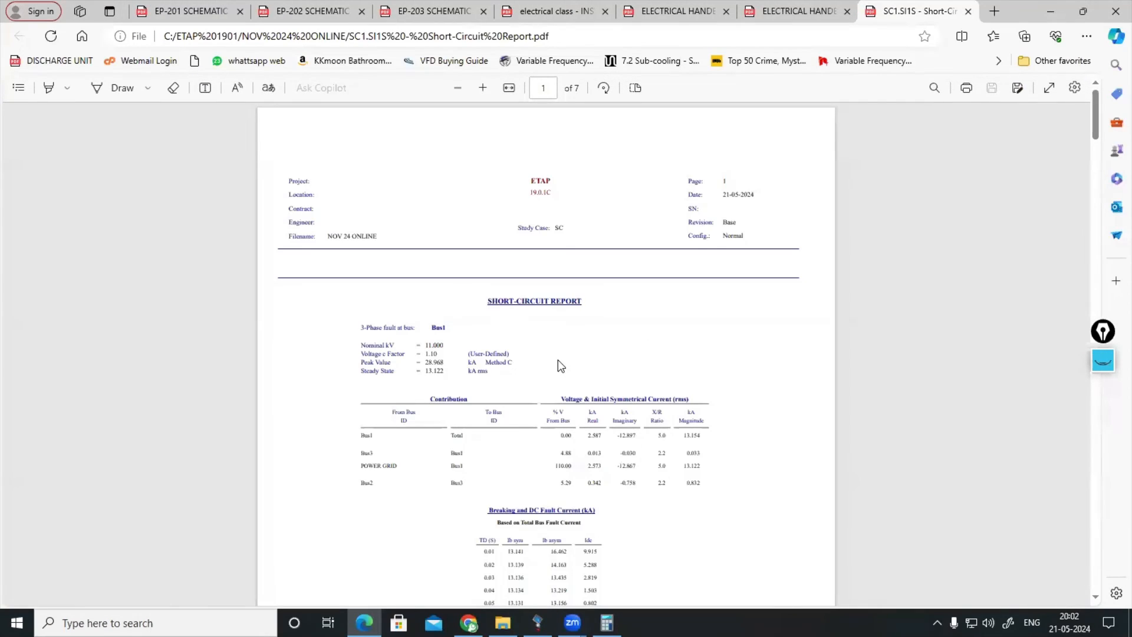
- Examine the Bus1 three-phase fault page, including the contribution table and the breaking and DC fault currents, at a larger magnification
scroll(505, 325, down, 2)
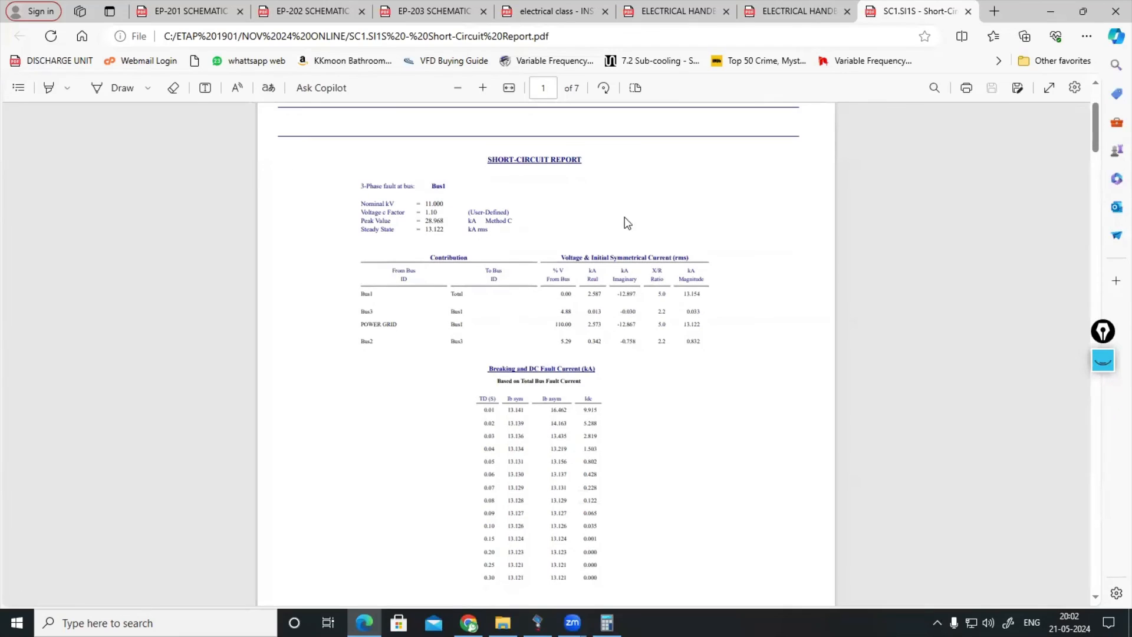
scroll(523, 240, up, 2)
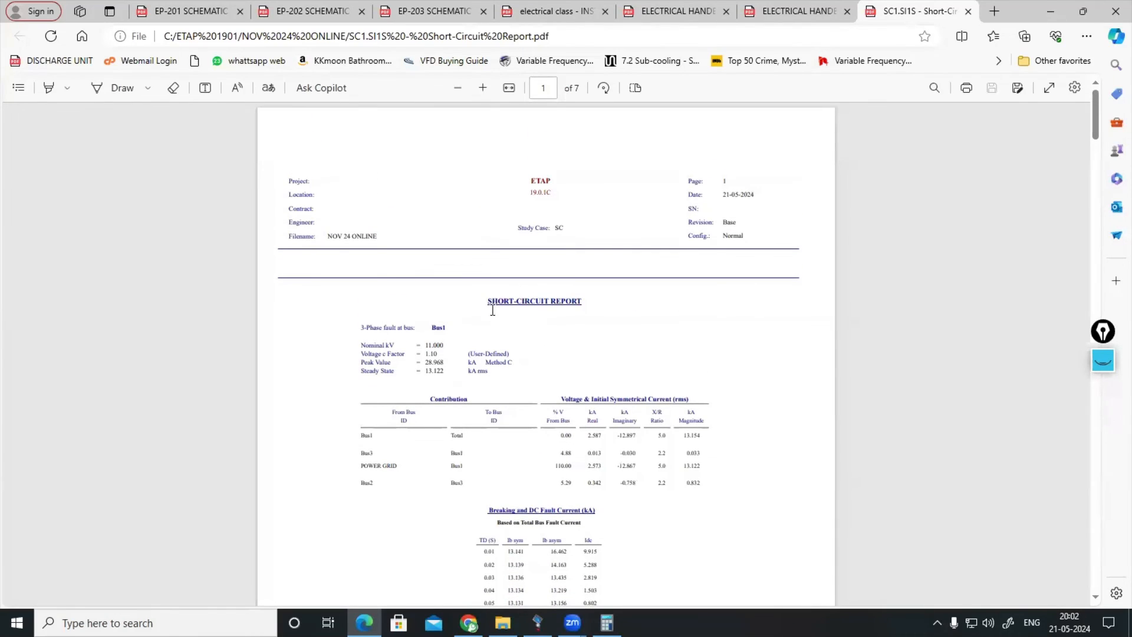
scroll(559, 329, down, 2)
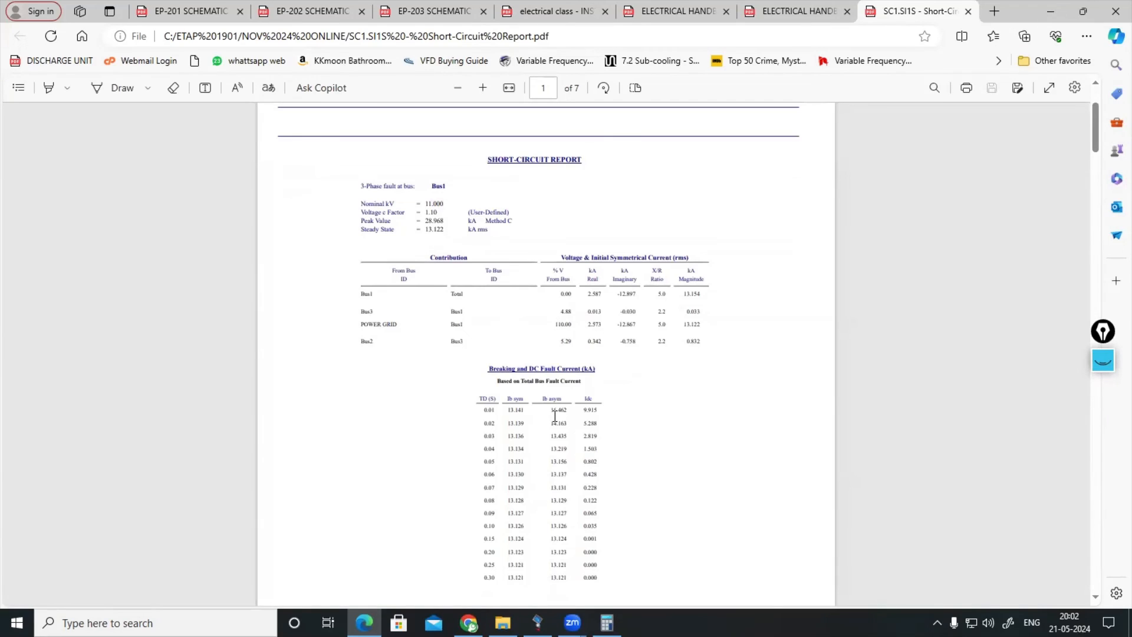
scroll(554, 416, down, 2)
scroll(507, 295, up, 3)
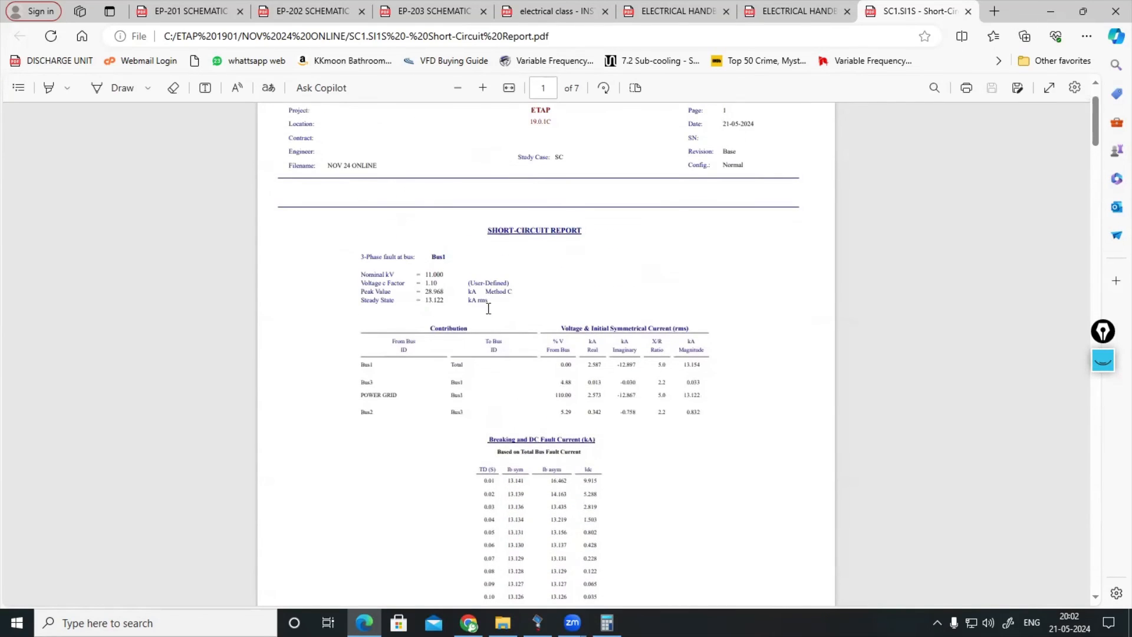
scroll(483, 321, down, 2)
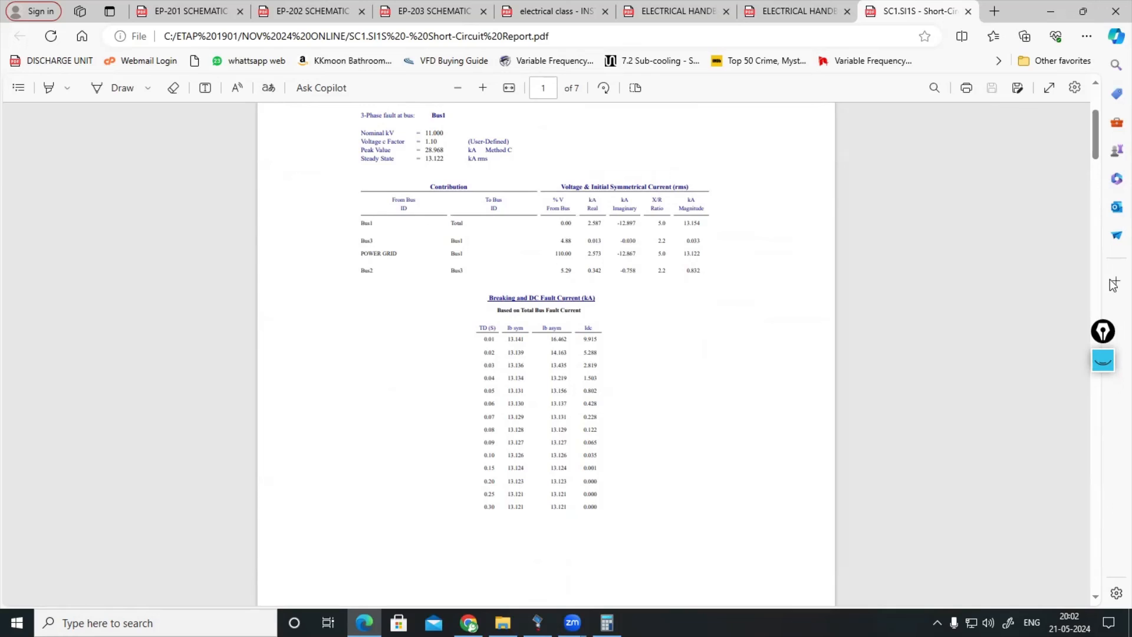
click(483, 88)
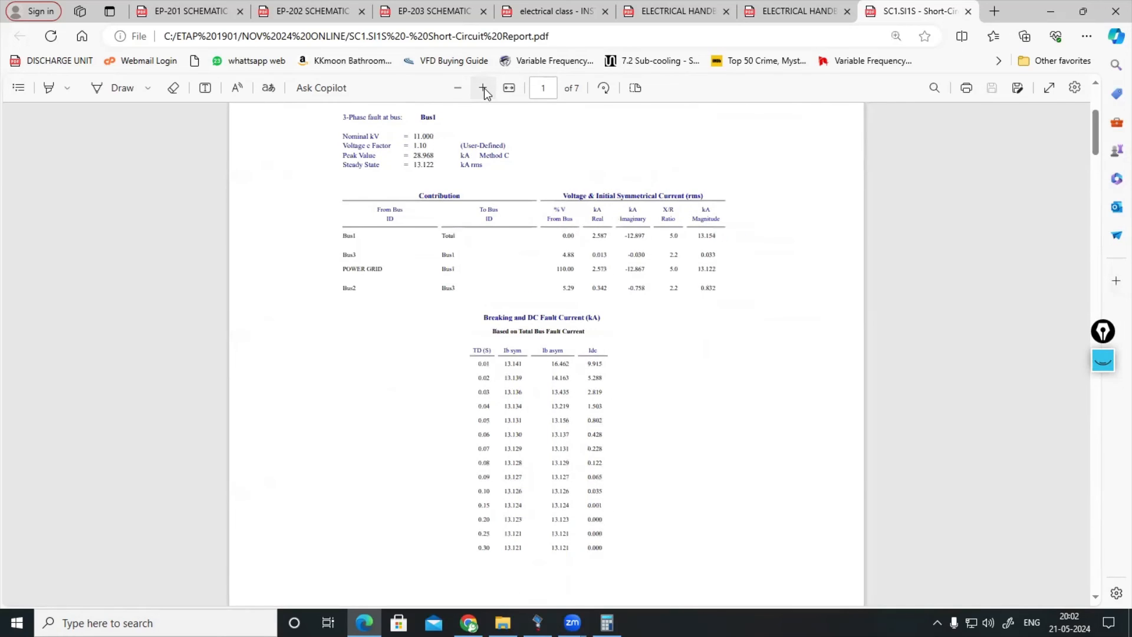
click(483, 89)
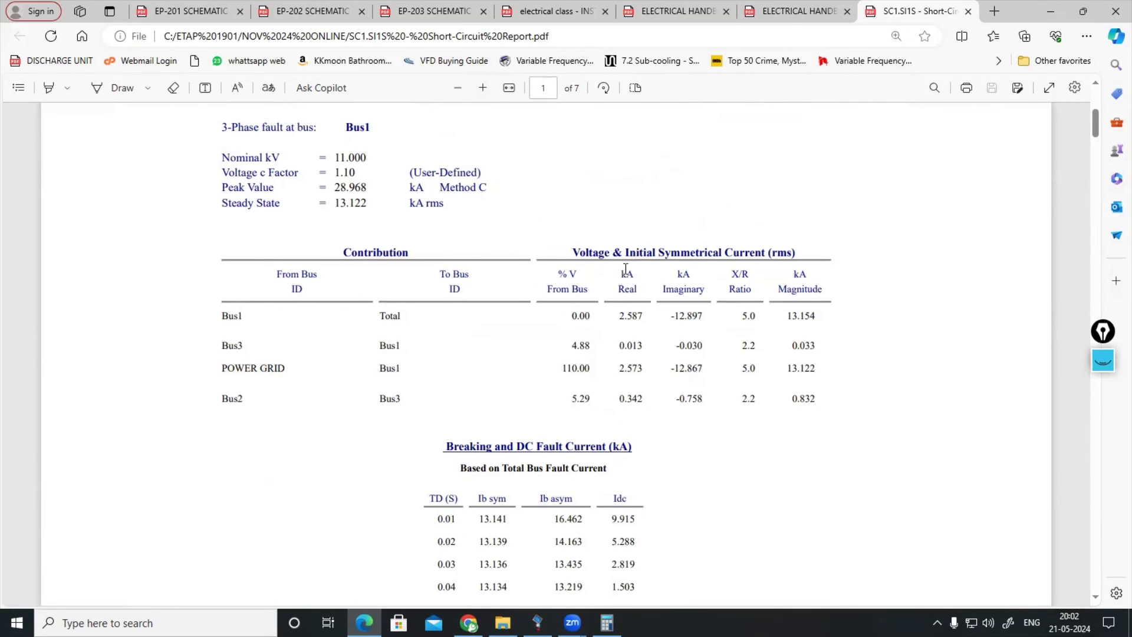
scroll(630, 284, down, 1)
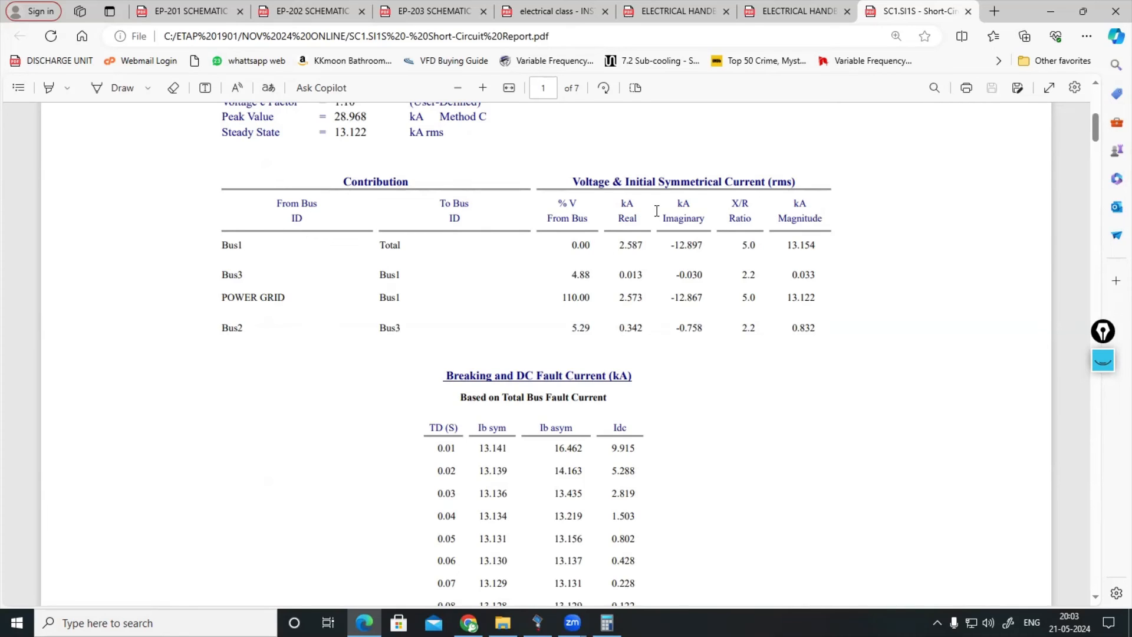
scroll(445, 330, up, 2)
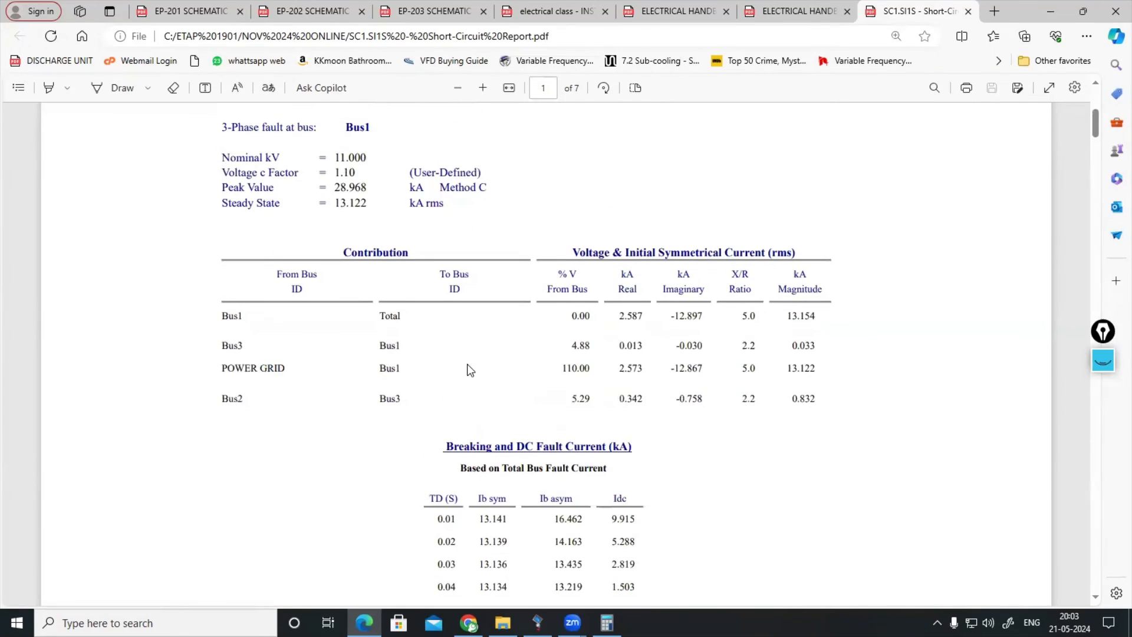
- Read through the contribution tables for three-phase faults at Bus2, Bus3 and Bus4 on report pages 2 to 4
scroll(468, 366, down, 3)
scroll(467, 363, down, 13)
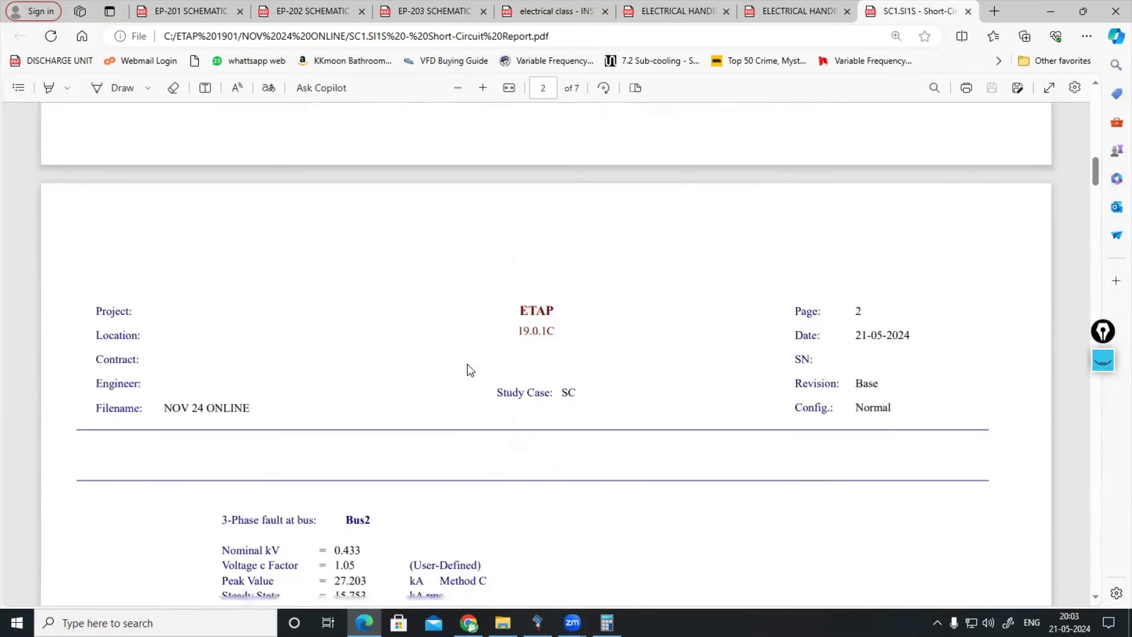
scroll(467, 363, down, 10)
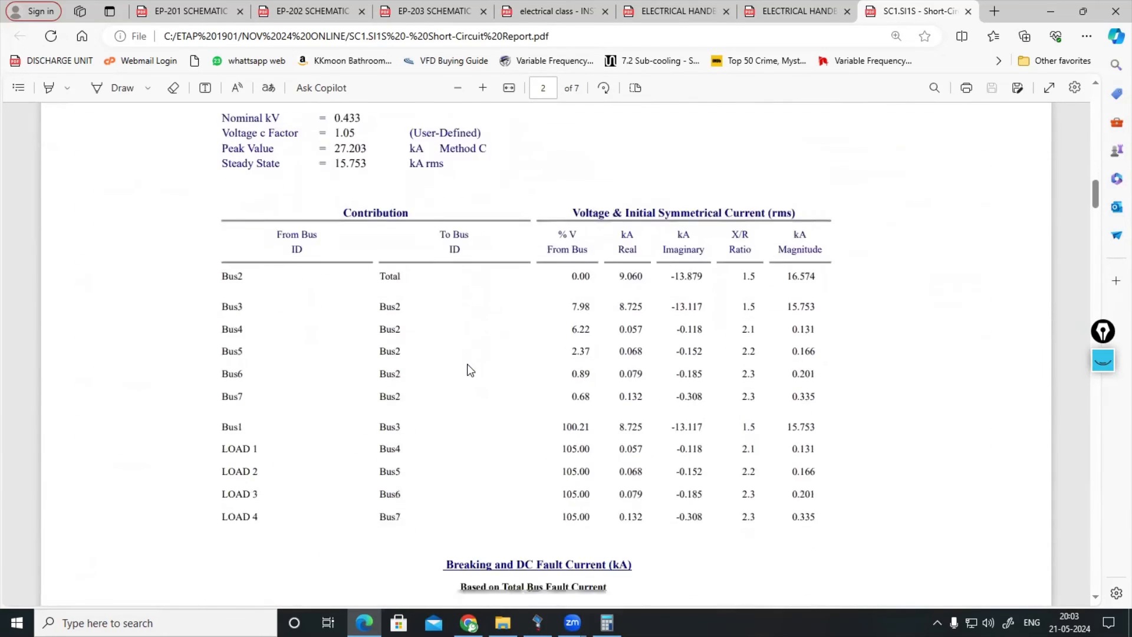
scroll(452, 371, down, 9)
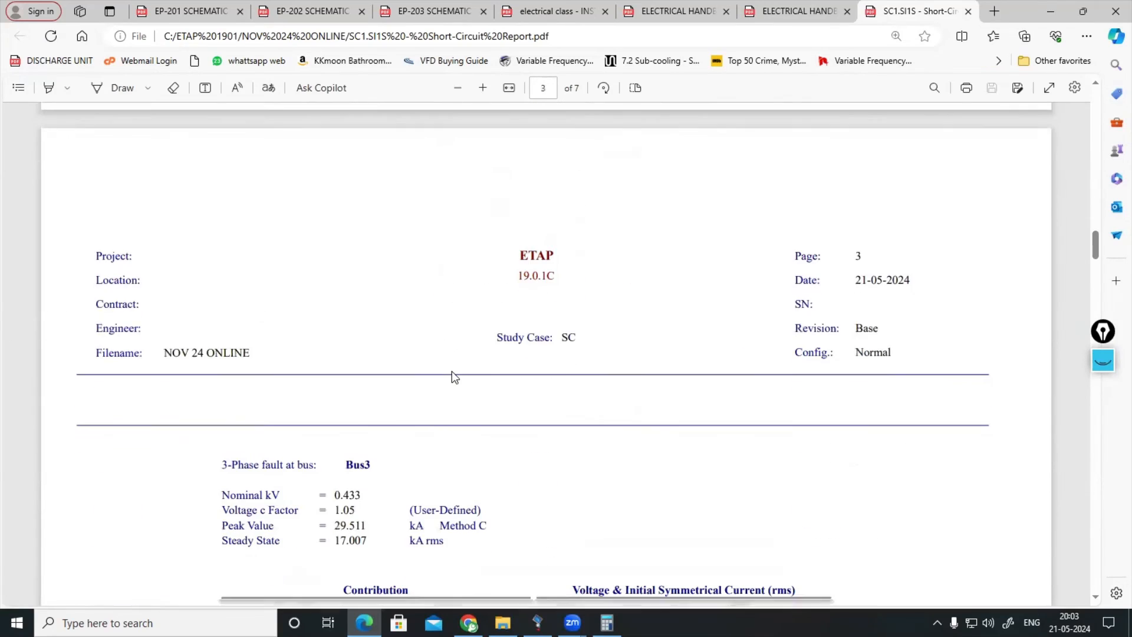
scroll(451, 372, down, 5)
scroll(453, 375, down, 1)
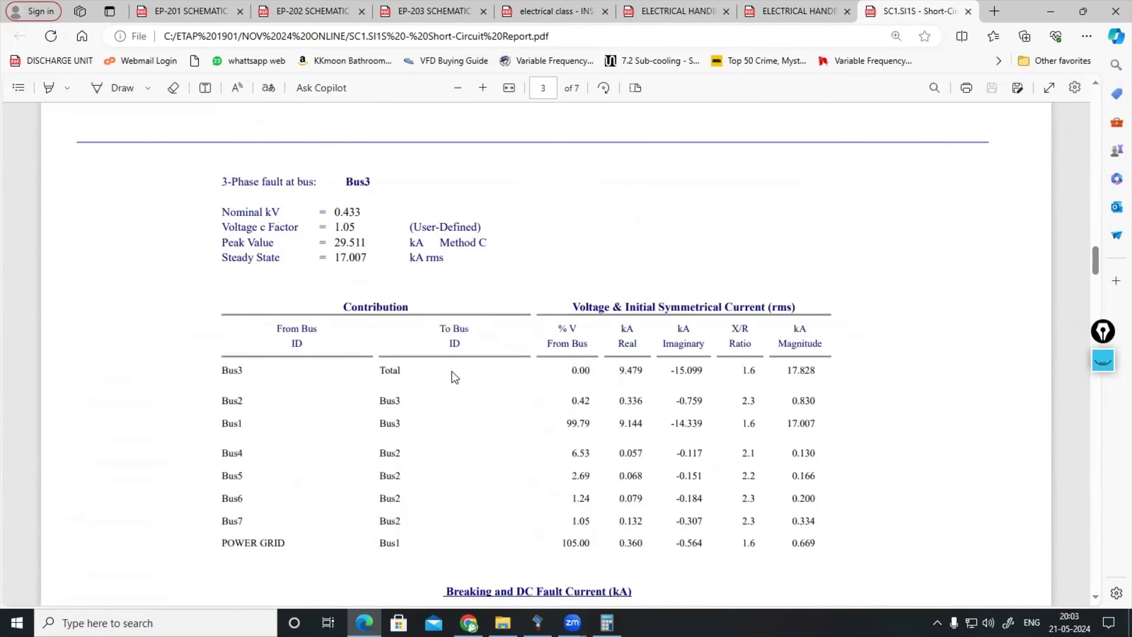
scroll(451, 371, down, 1)
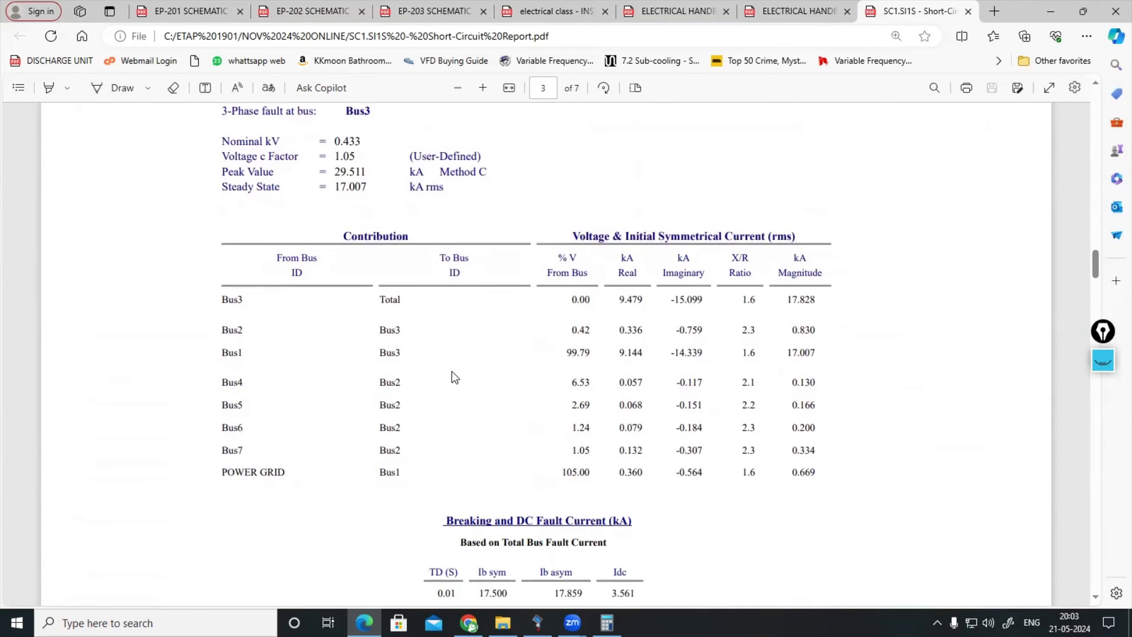
scroll(452, 371, down, 18)
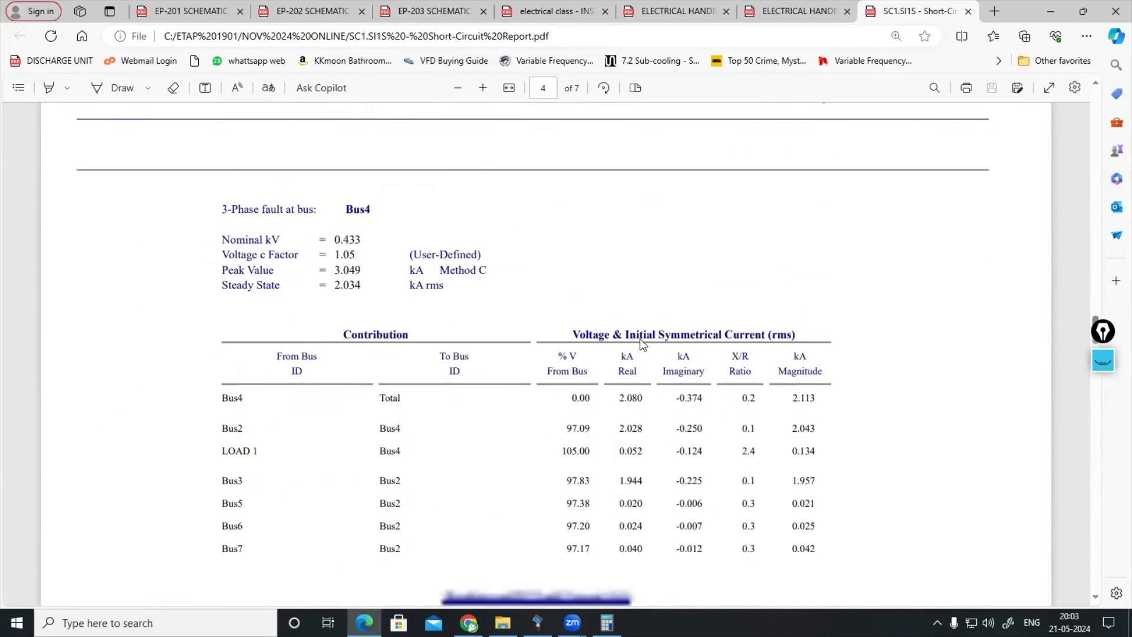
- Go to the last report page and examine the contributions and breaking currents for the fault at Bus7
scroll(639, 340, down, 20)
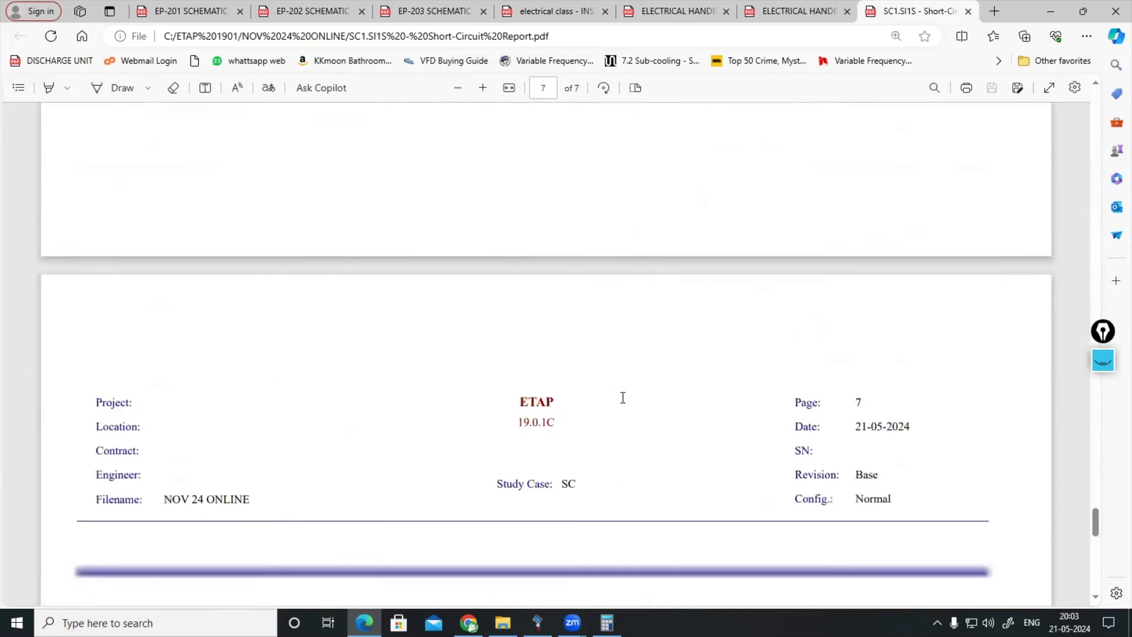
scroll(622, 398, down, 18)
scroll(618, 420, up, 7)
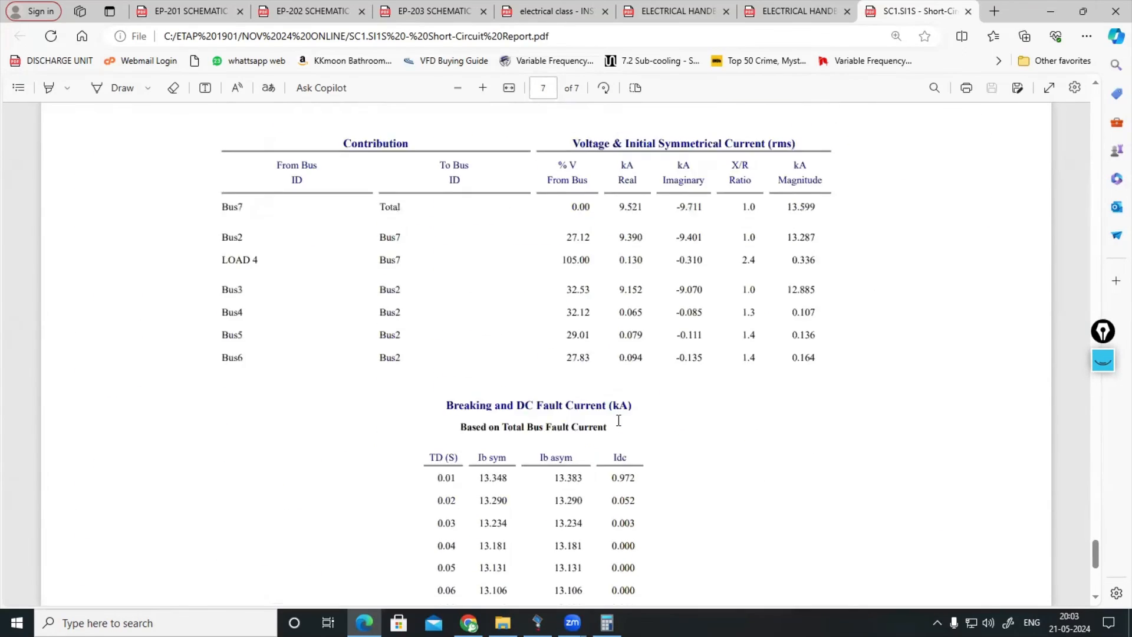
scroll(618, 420, up, 3)
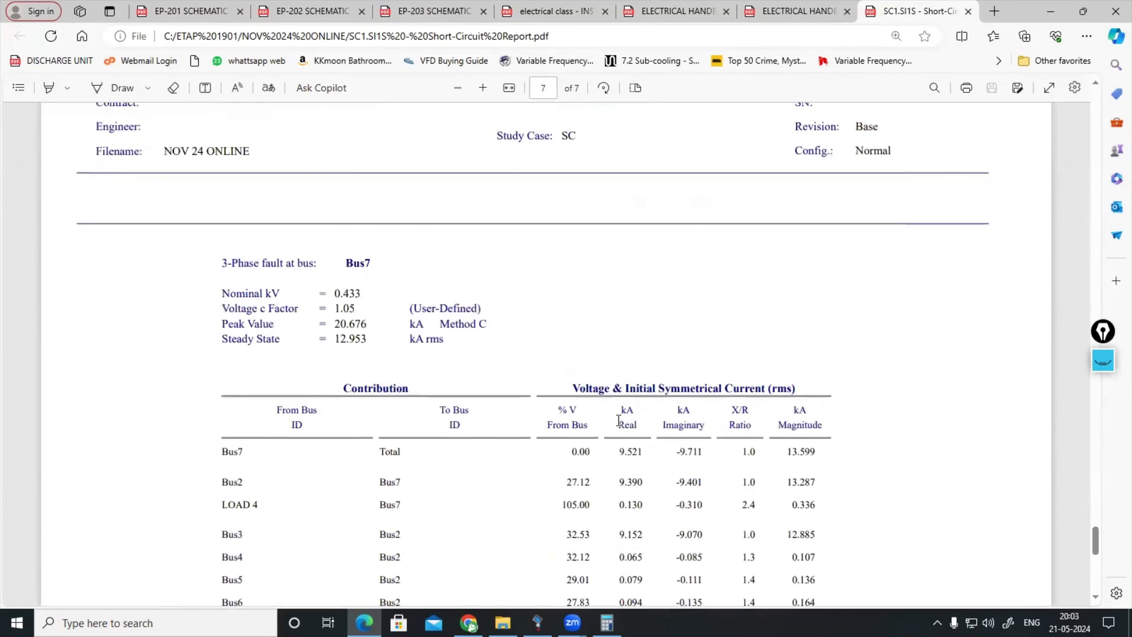
scroll(619, 420, up, 1)
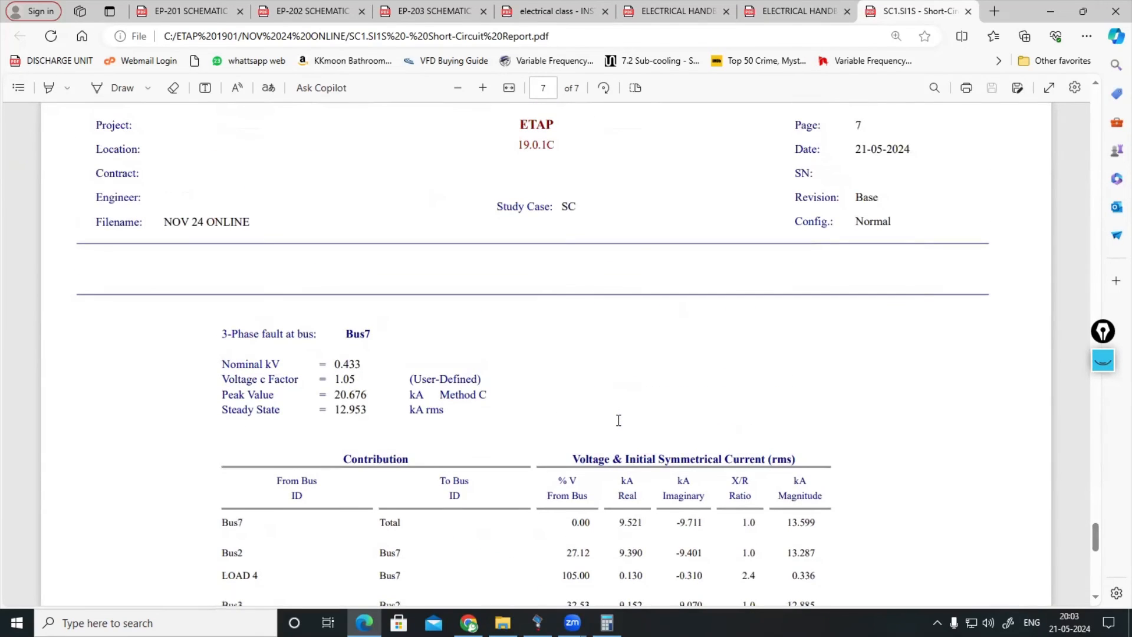
scroll(617, 420, down, 2)
scroll(617, 419, up, 1)
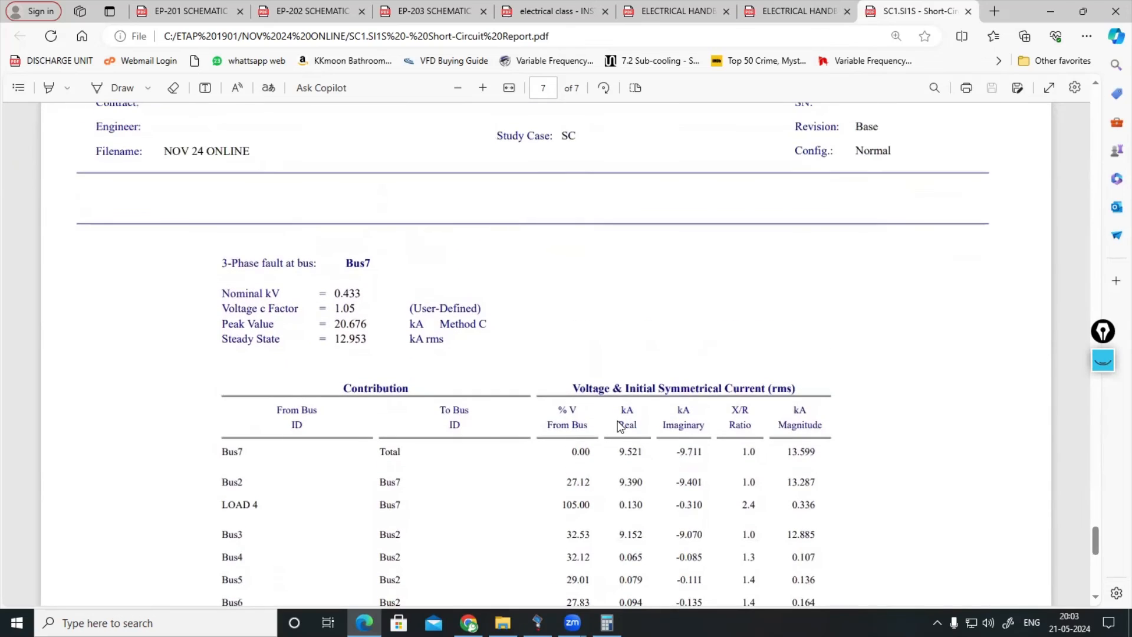
scroll(619, 425, up, 2)
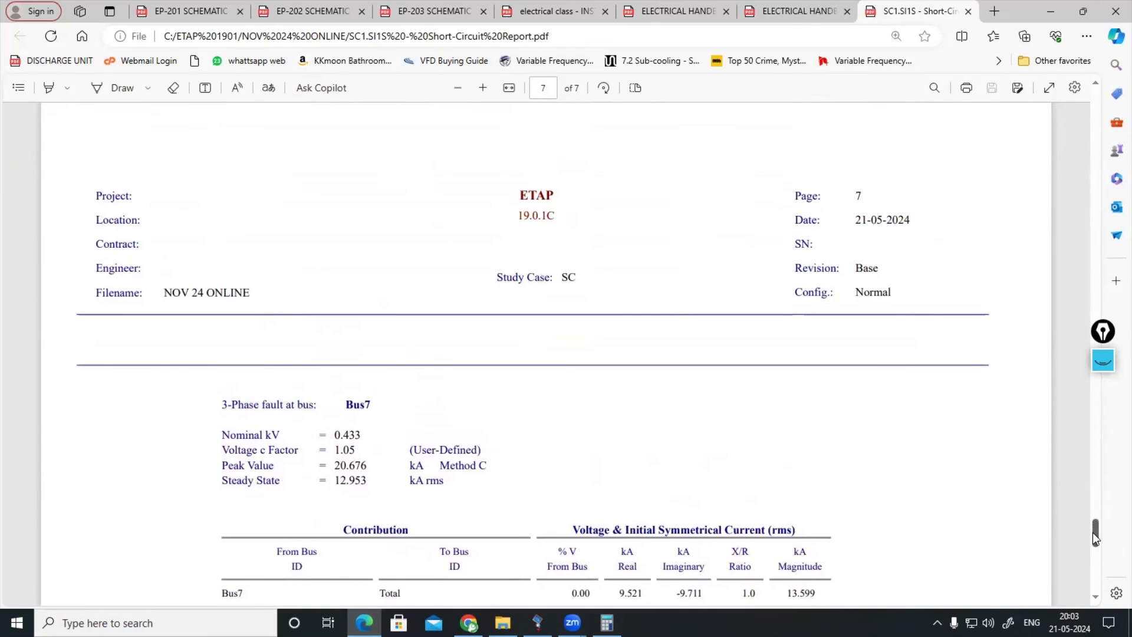
- Return to the report's first page and check the peak and steady-state values for the Bus1 fault
drag(1092, 532, 1040, 100)
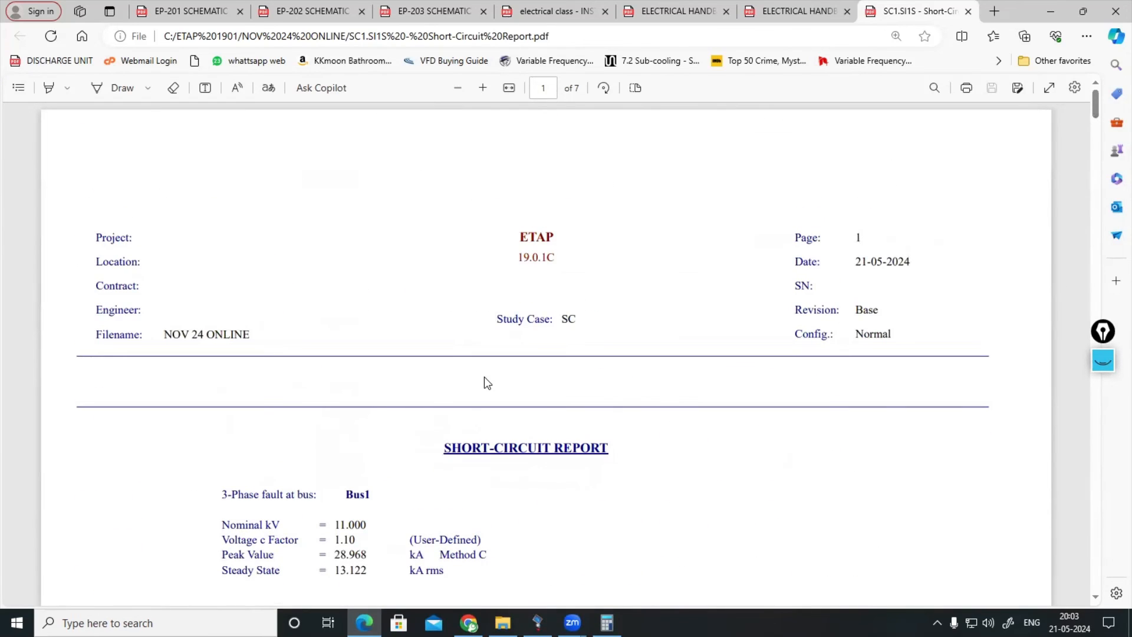
scroll(484, 377, down, 4)
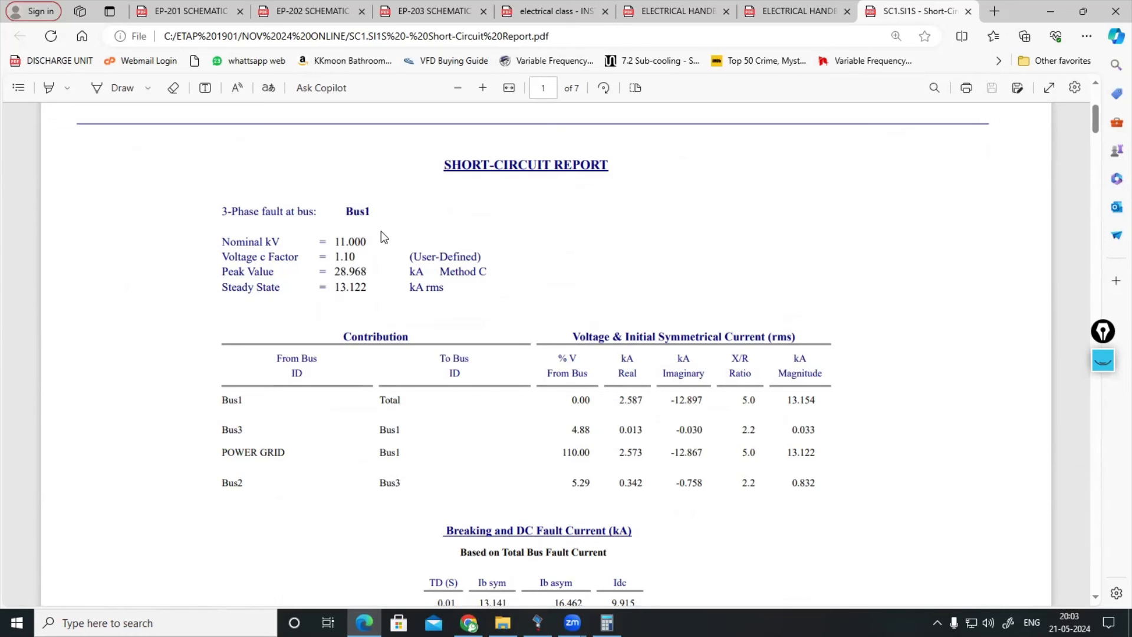
scroll(342, 431, down, 2)
scroll(297, 245, up, 2)
drag(350, 285, 370, 286)
click(1059, 265)
- Circle the Bus1 steady-state fault current in black with the screen annotation pen
click(1103, 361)
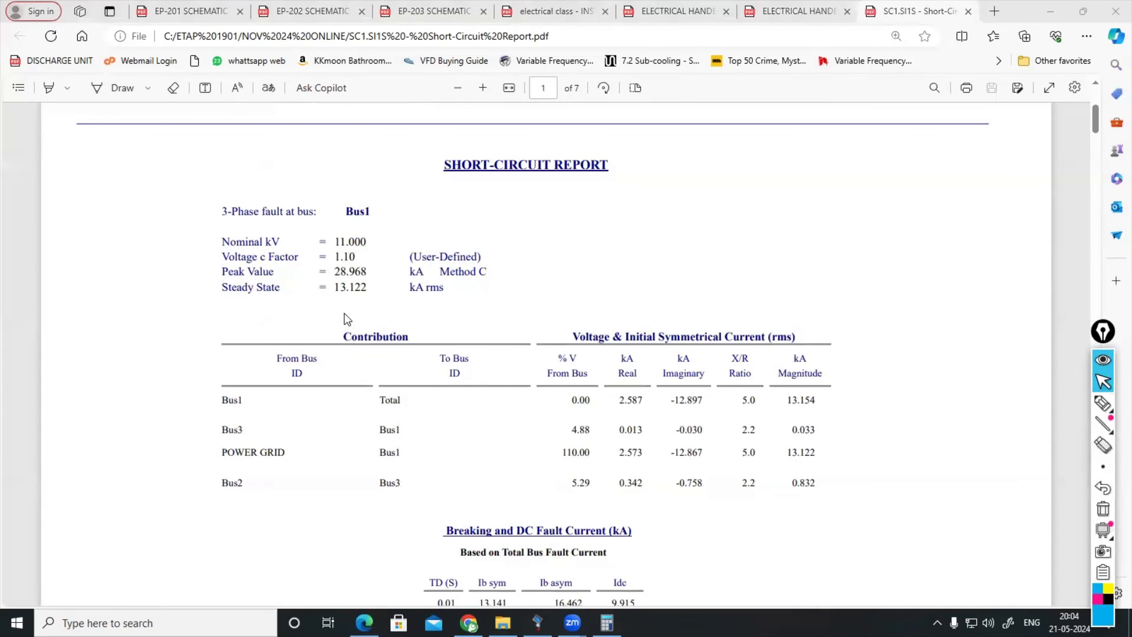
click(1103, 403)
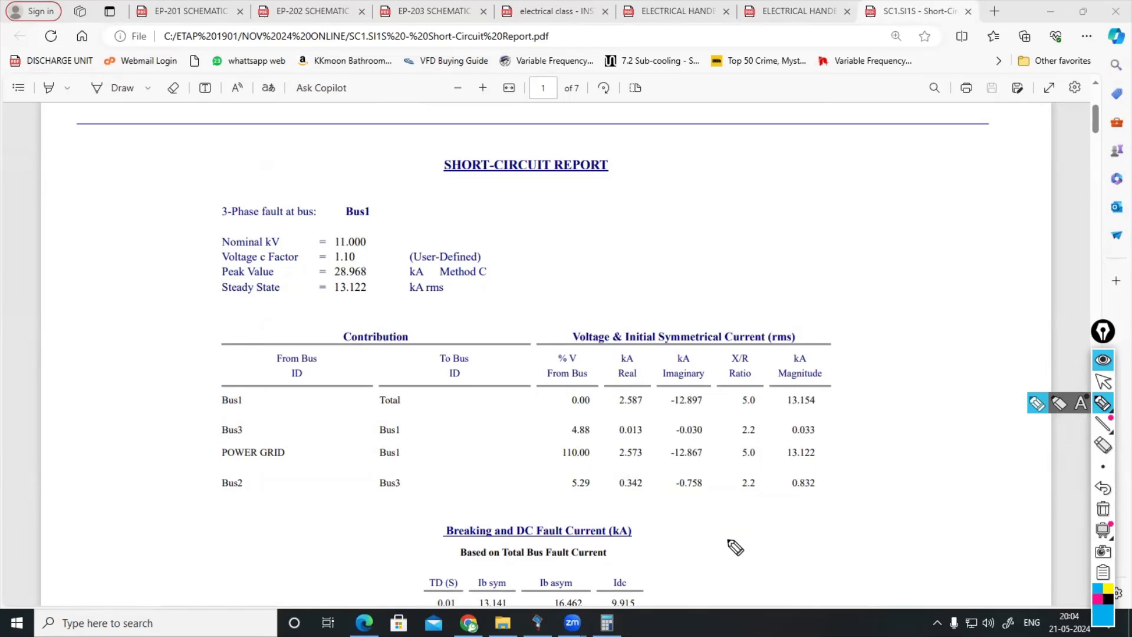
click(1107, 599)
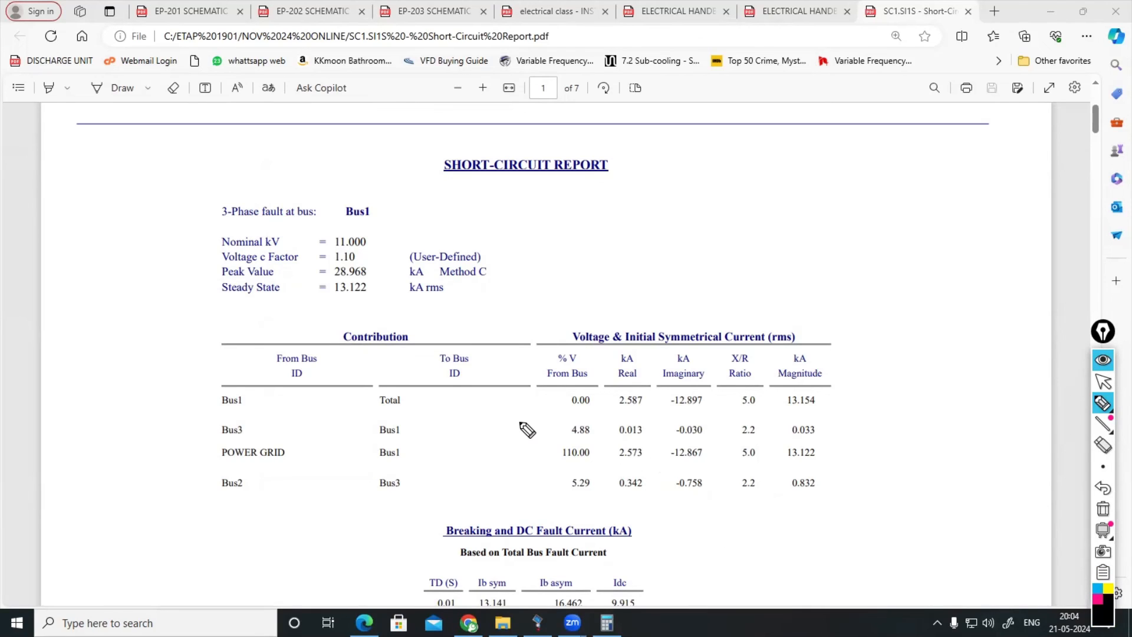
mouse_move(377, 289)
mouse_down()
mouse_move(352, 284)
mouse_move(336, 302)
mouse_move(373, 284)
mouse_up()
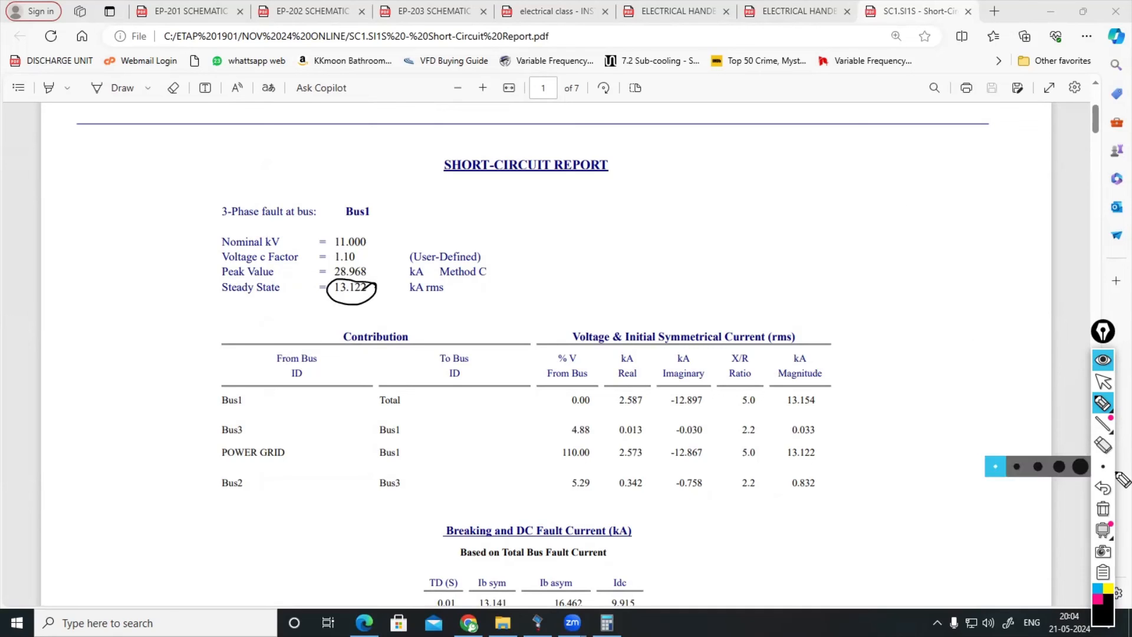
- Clear the circle around the Bus1 steady-state current and review the Bus2 three-phase fault results on report page 2
click(1103, 509)
click(1103, 357)
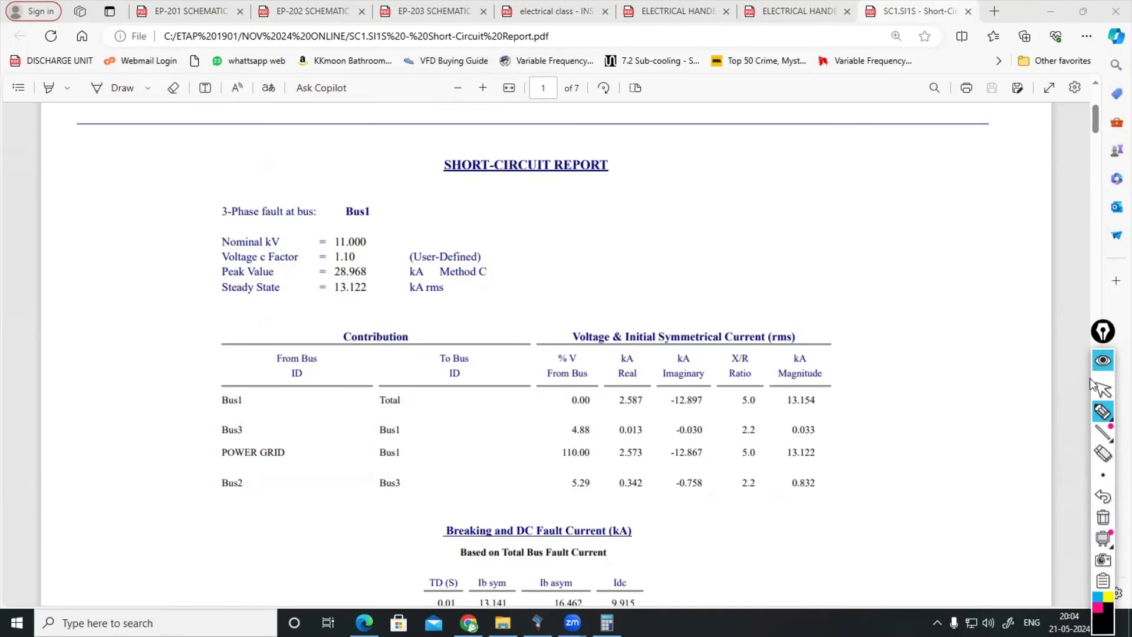
scroll(984, 329, down, 15)
scroll(985, 328, down, 3)
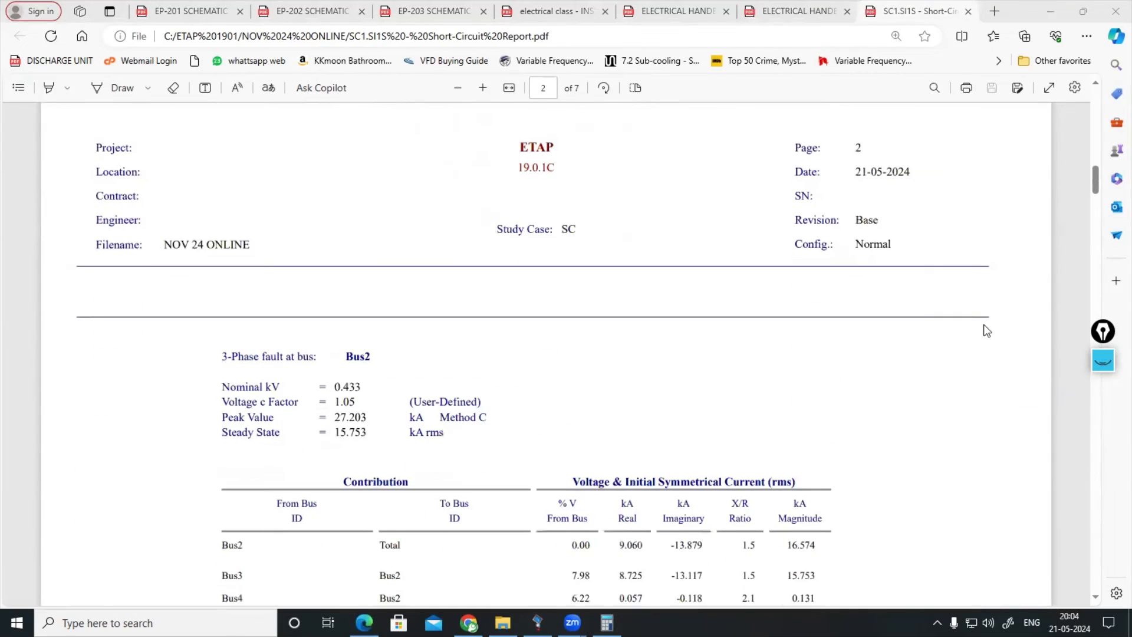
scroll(599, 350, up, 2)
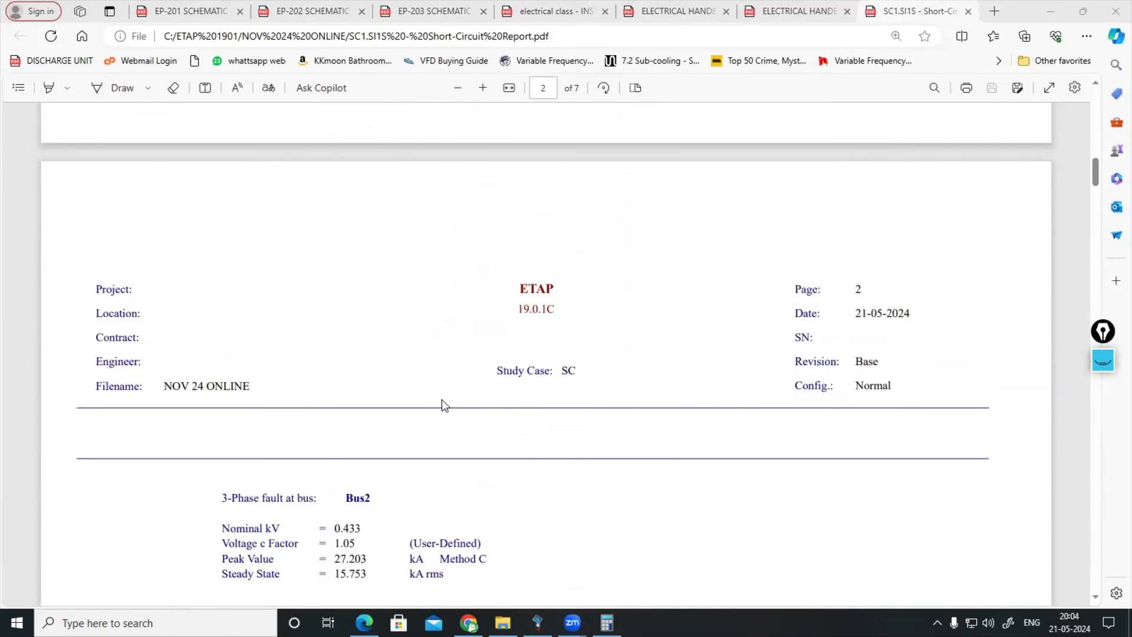
scroll(443, 404, down, 3)
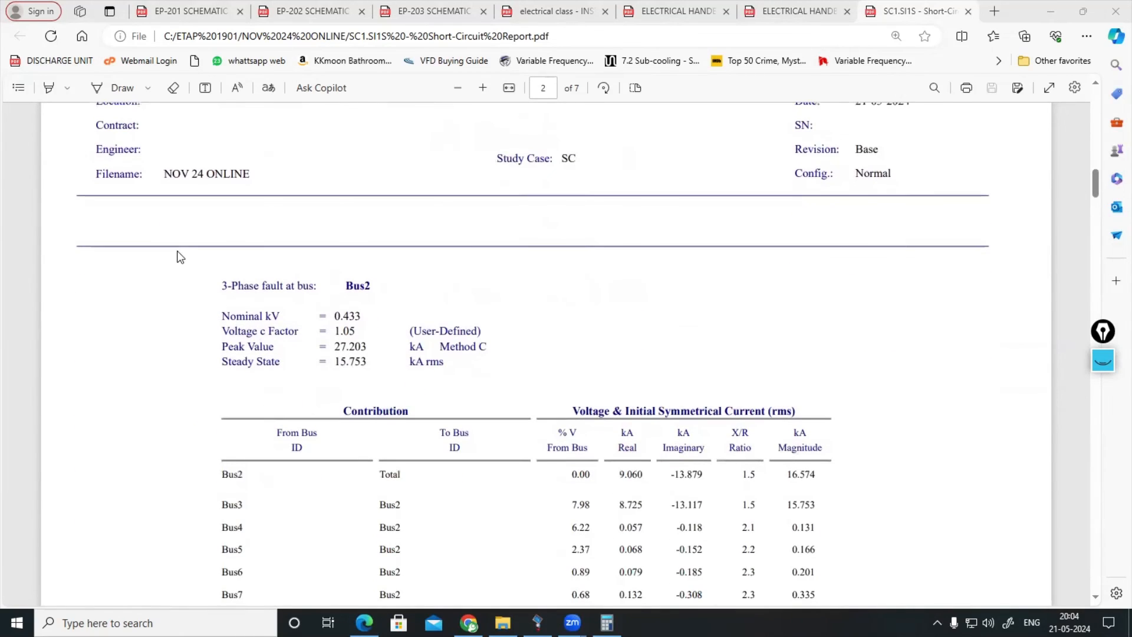
scroll(264, 216, down, 1)
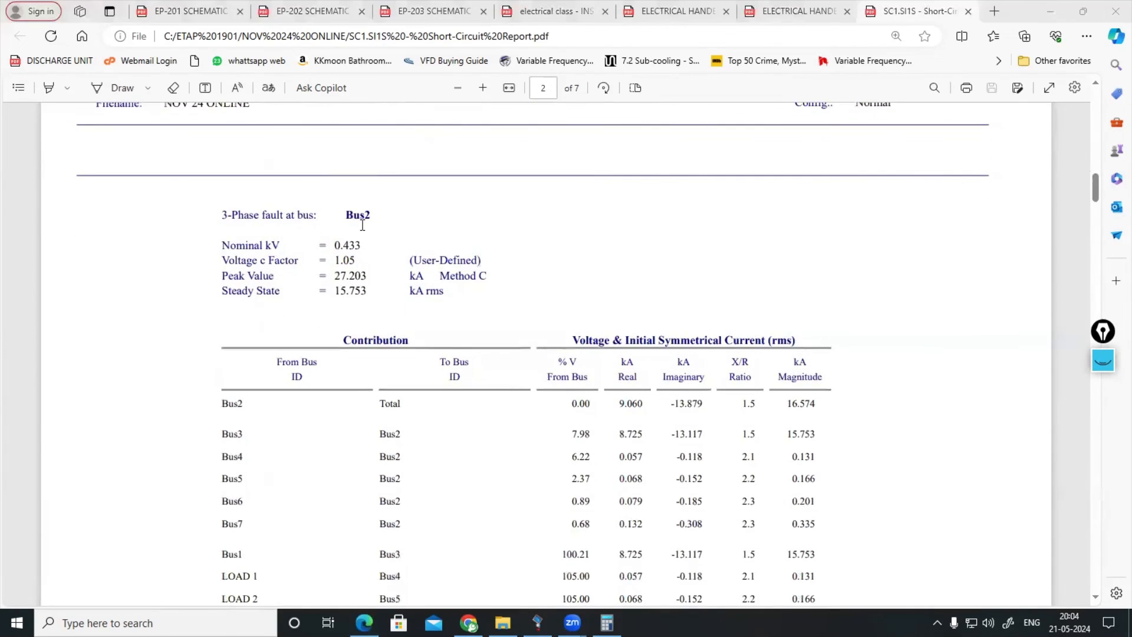
scroll(513, 273, down, 2)
scroll(512, 283, up, 1)
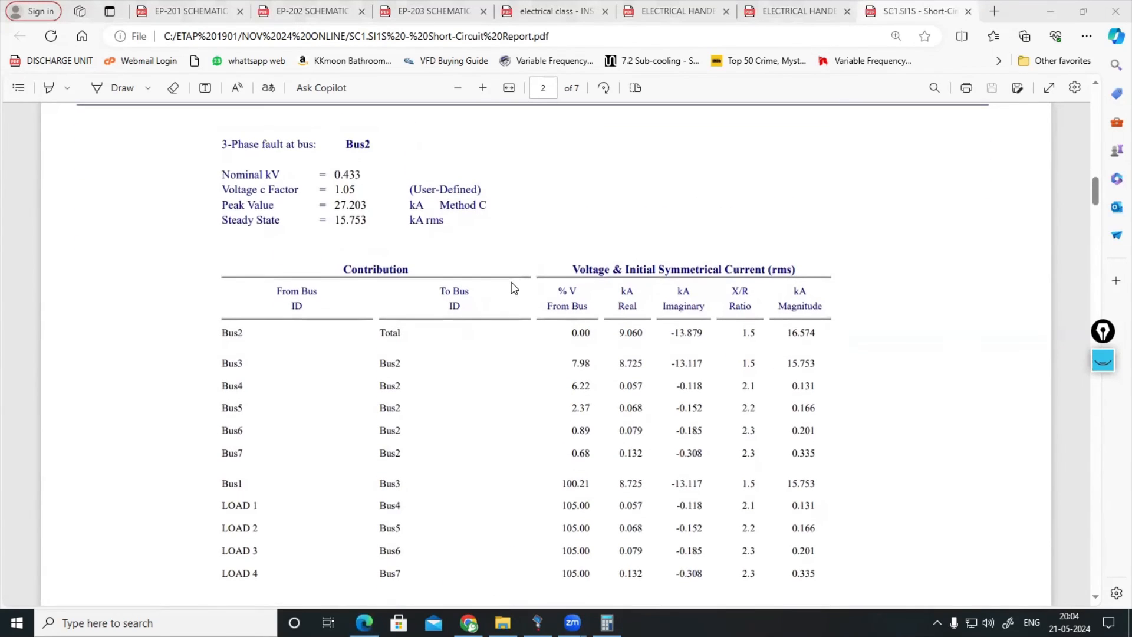
- Circle the Bus2 steady-state fault current with the screen annotation pen, and clear the mark
click(1102, 360)
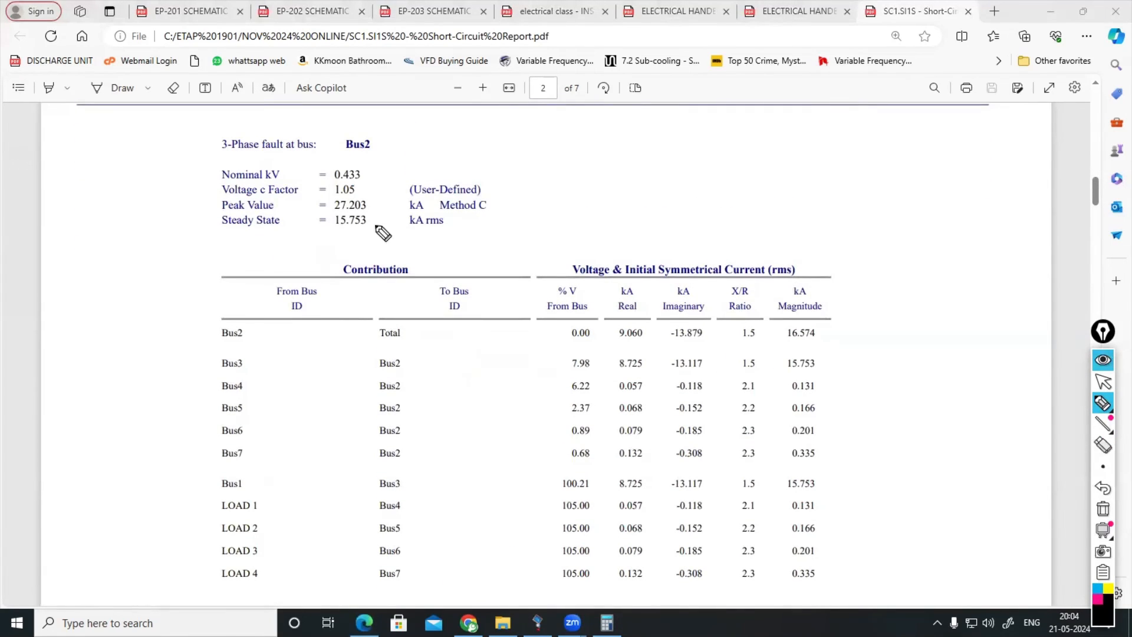
mouse_move(372, 215)
mouse_down()
mouse_move(330, 224)
mouse_move(360, 232)
mouse_move(374, 211)
mouse_up()
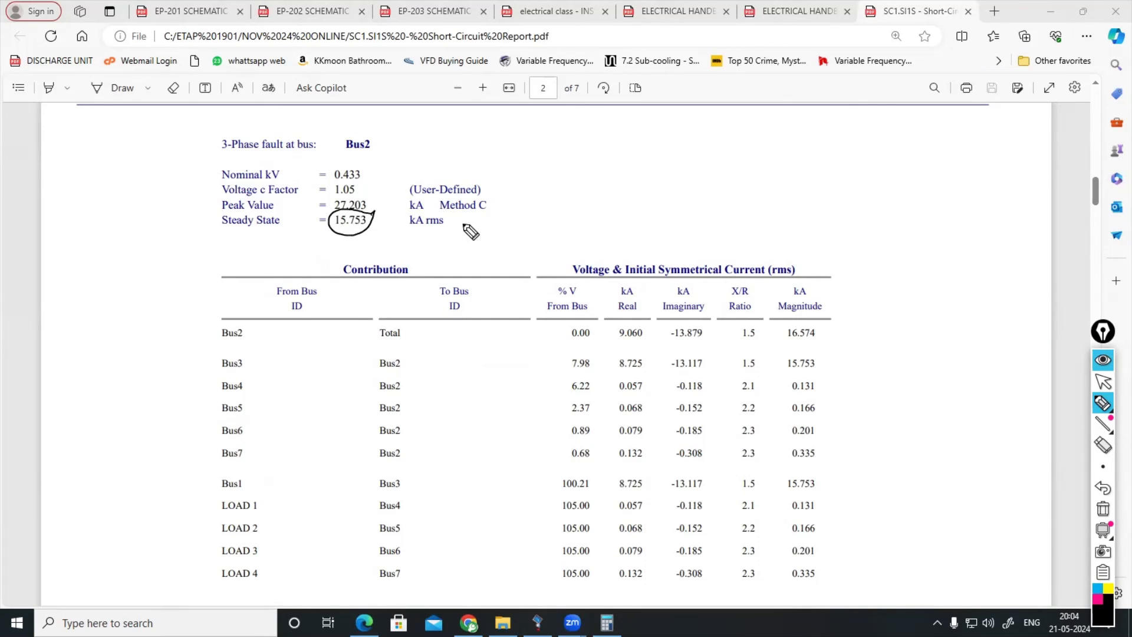
mouse_move(1111, 467)
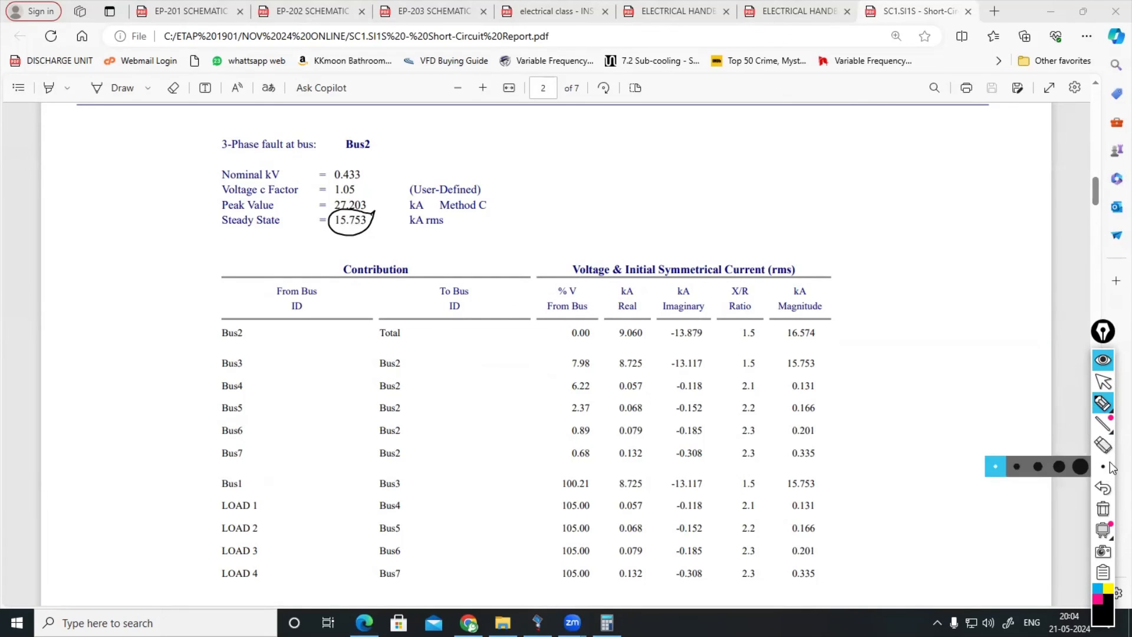
click(1102, 508)
click(1103, 382)
- Circle the Bus3 steady-state fault current on report page 3 with the annotation pen, and clear the mark
scroll(701, 253, down, 15)
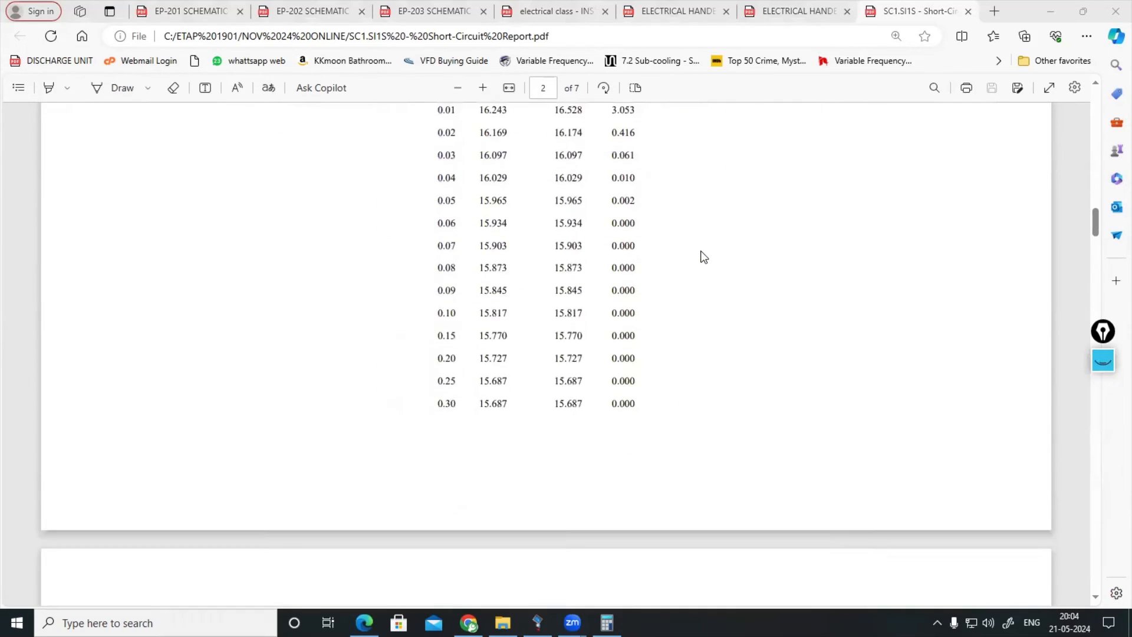
scroll(699, 250, down, 3)
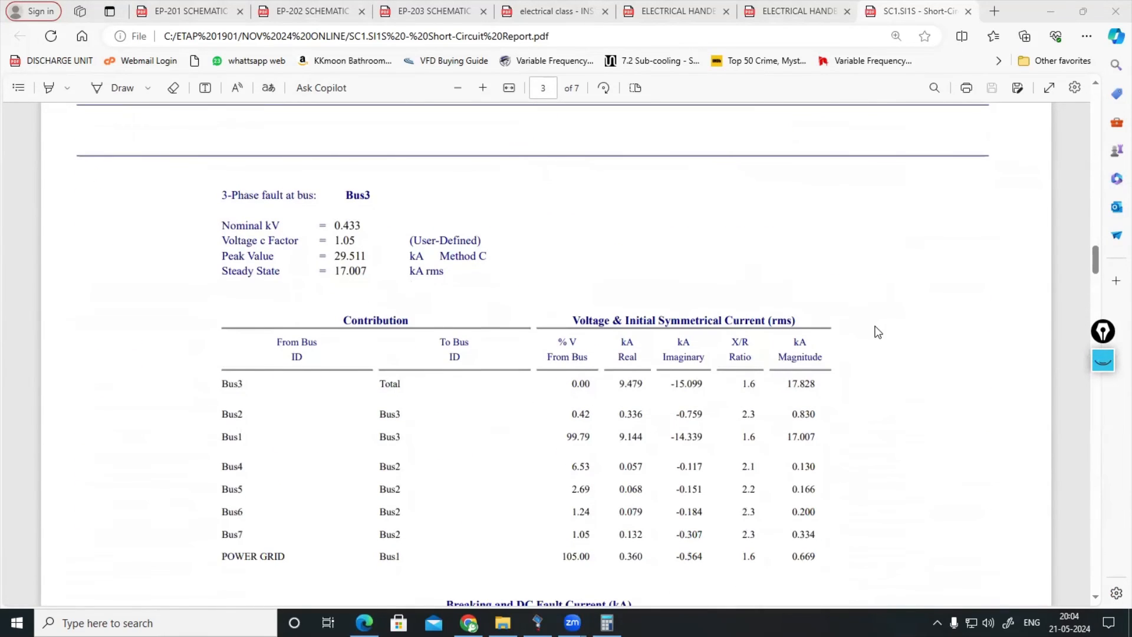
click(1102, 375)
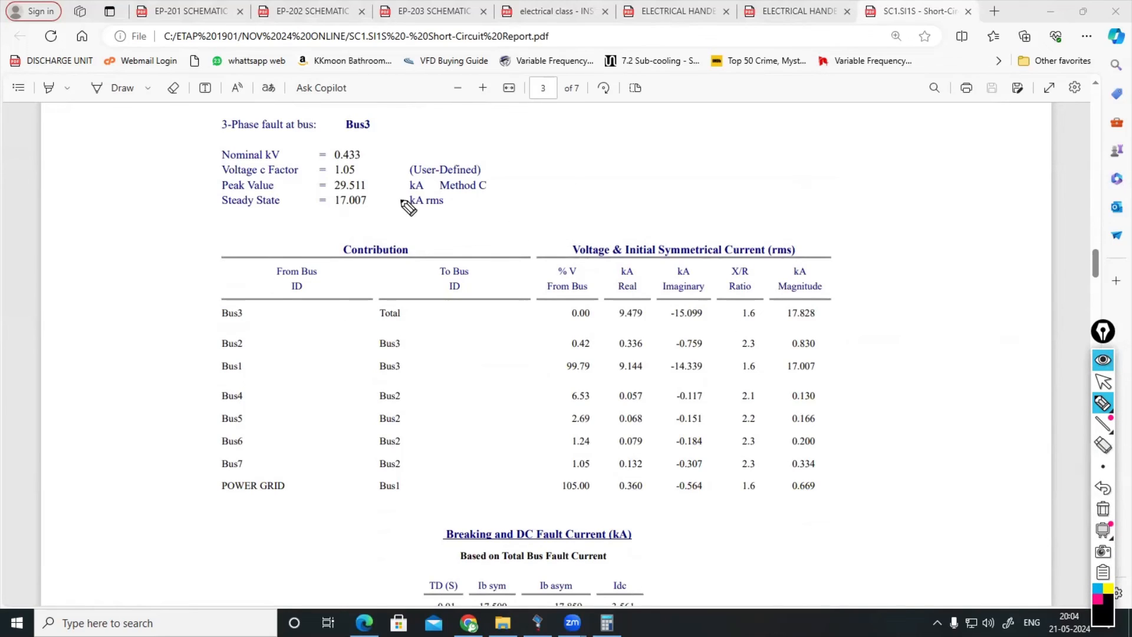
mouse_move(374, 200)
mouse_down()
mouse_move(330, 204)
mouse_move(372, 200)
mouse_up()
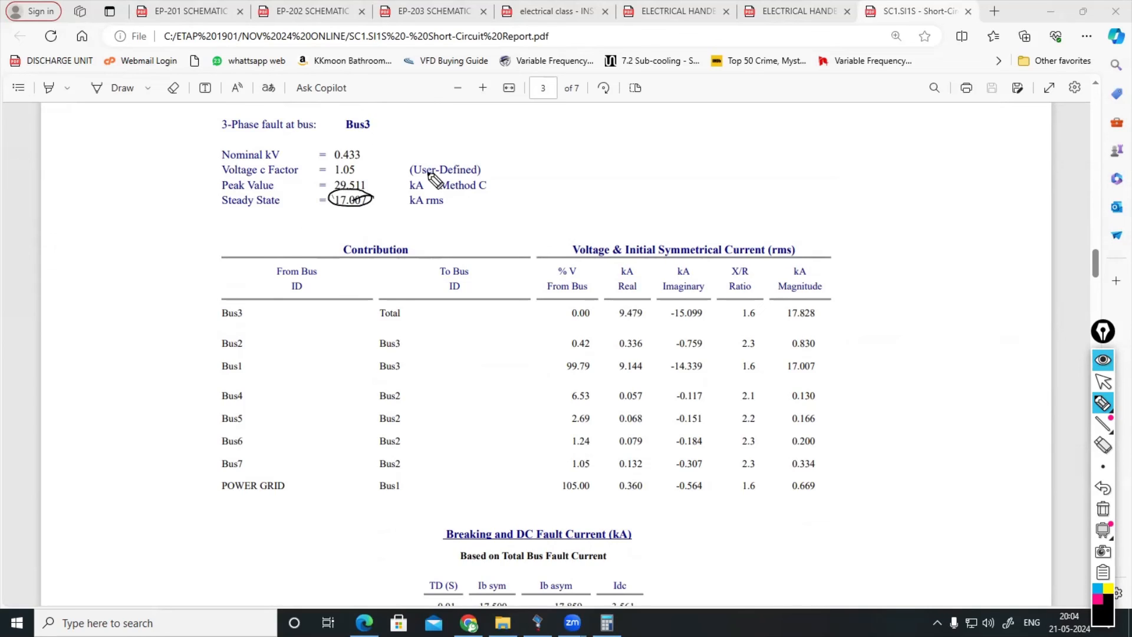
click(1104, 509)
click(1102, 381)
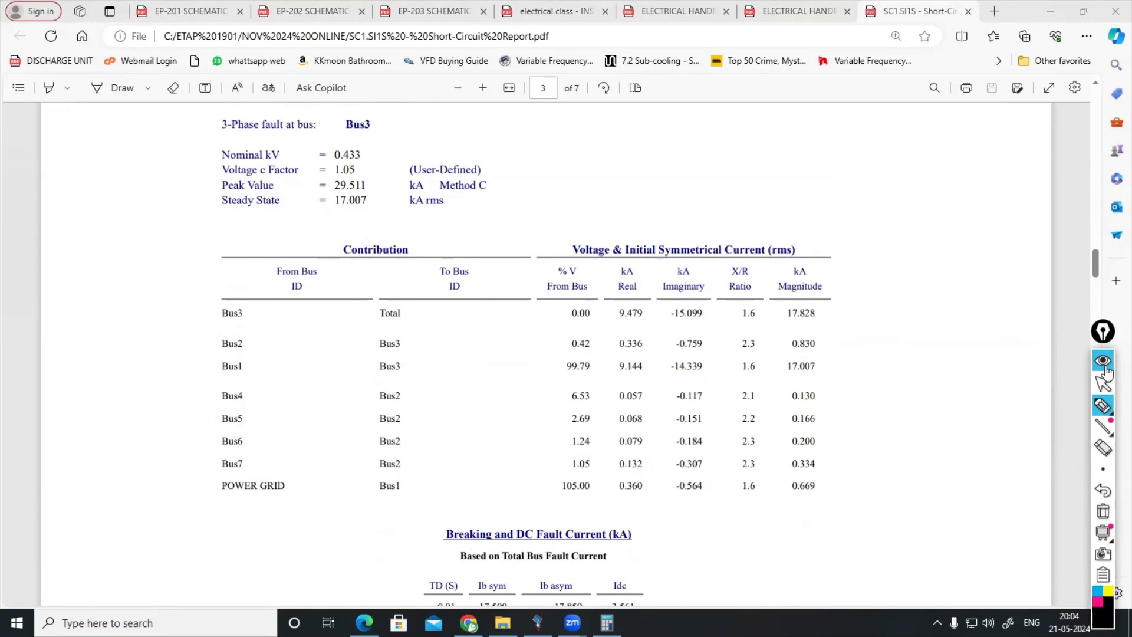
- Circle the Bus4 steady-state fault current on report page 4 with the annotation pen, and clear the mark
scroll(827, 350, down, 5)
scroll(828, 350, down, 10)
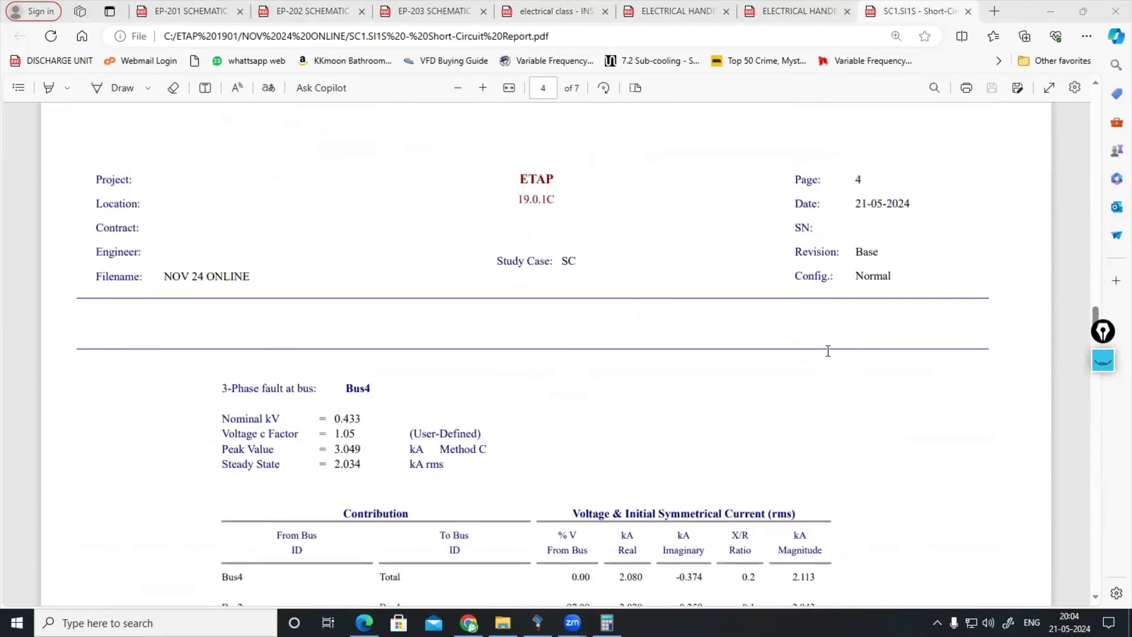
scroll(827, 350, up, 3)
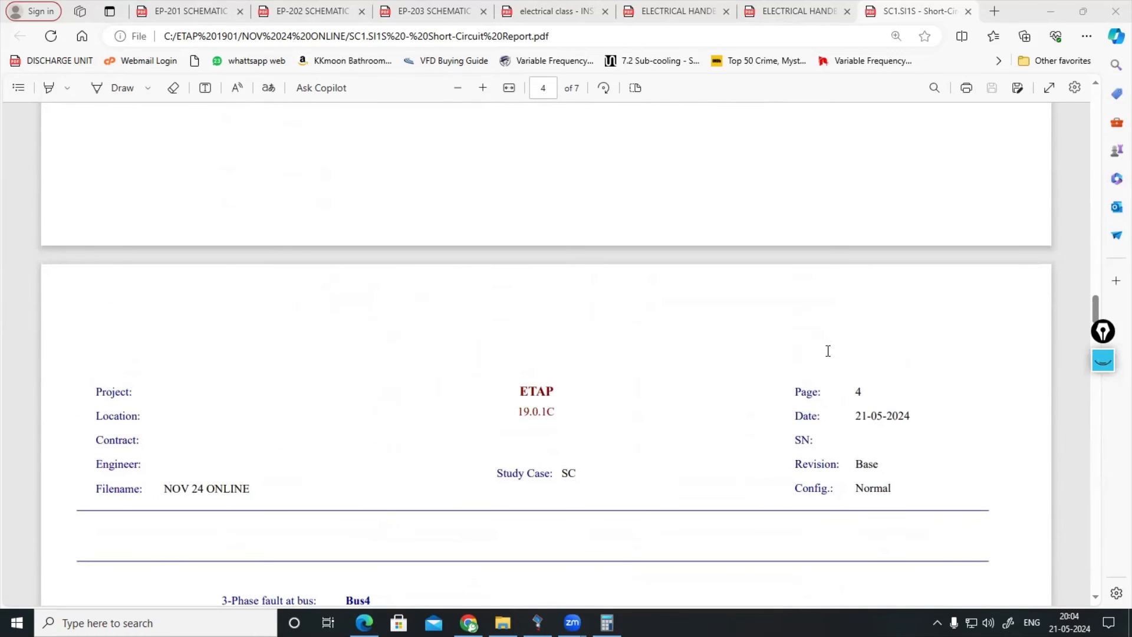
scroll(827, 350, down, 8)
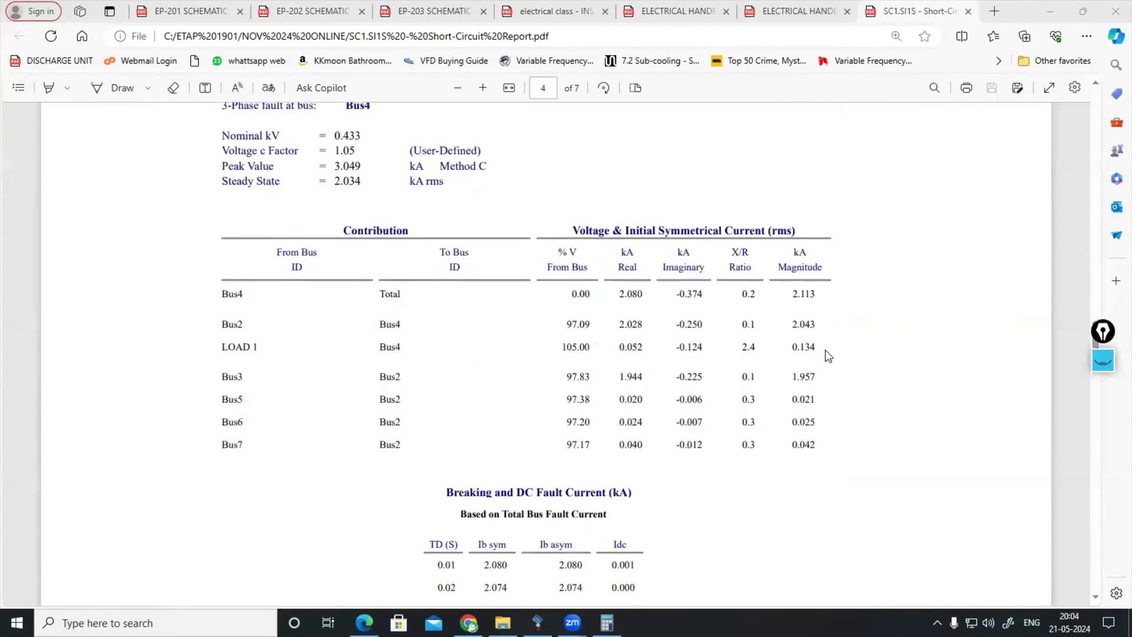
scroll(791, 348, up, 2)
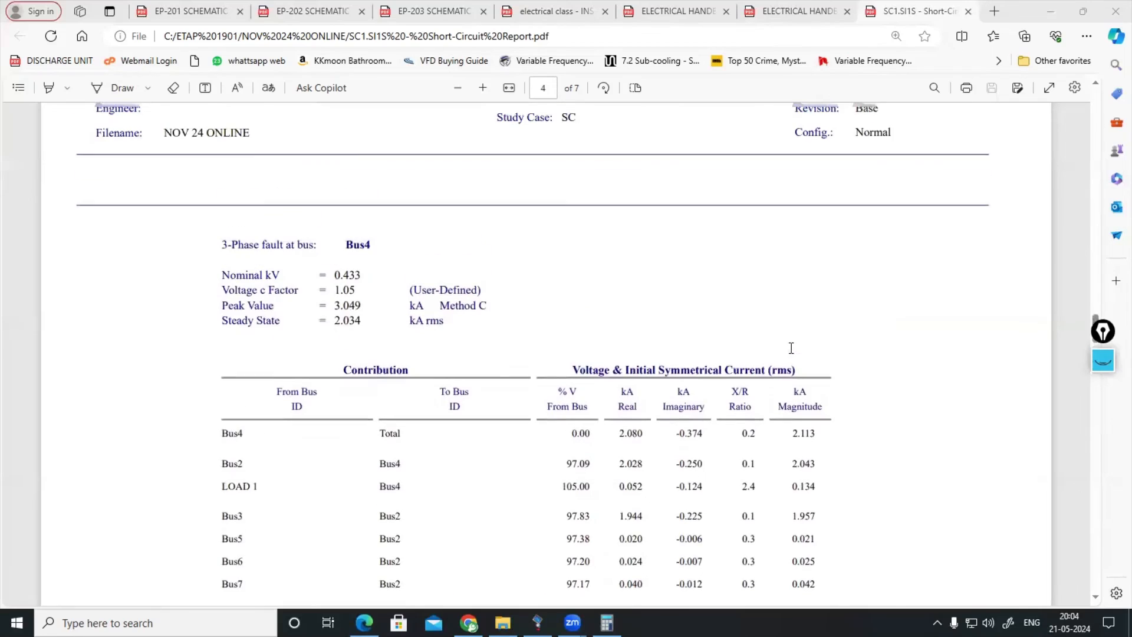
click(1105, 364)
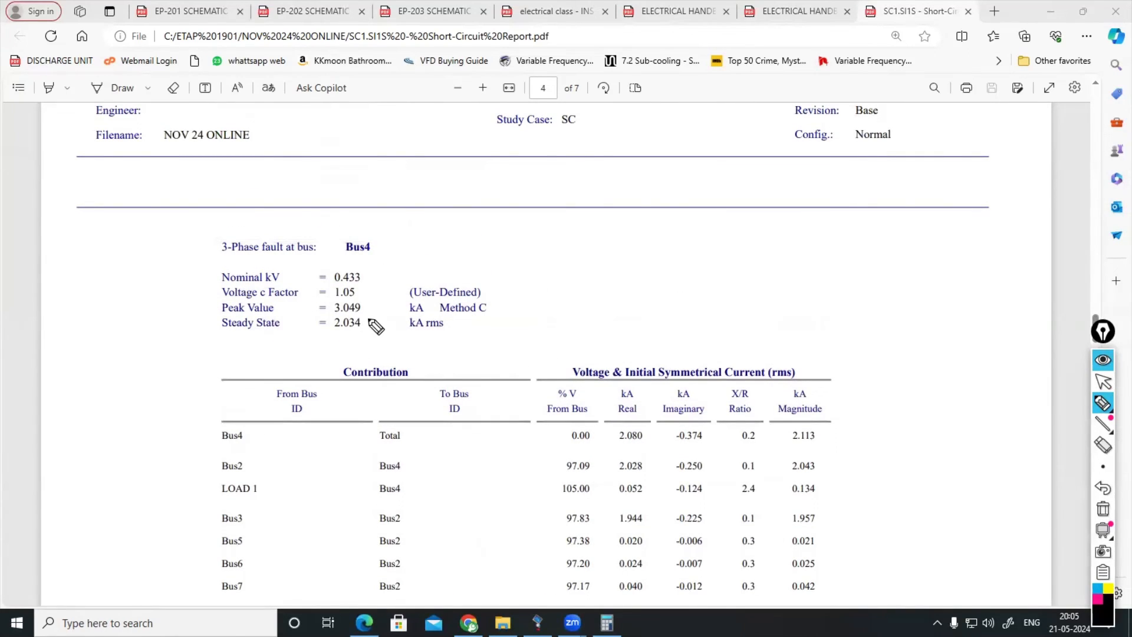
mouse_move(369, 319)
mouse_down()
mouse_move(325, 329)
mouse_move(364, 331)
mouse_move(368, 317)
mouse_up()
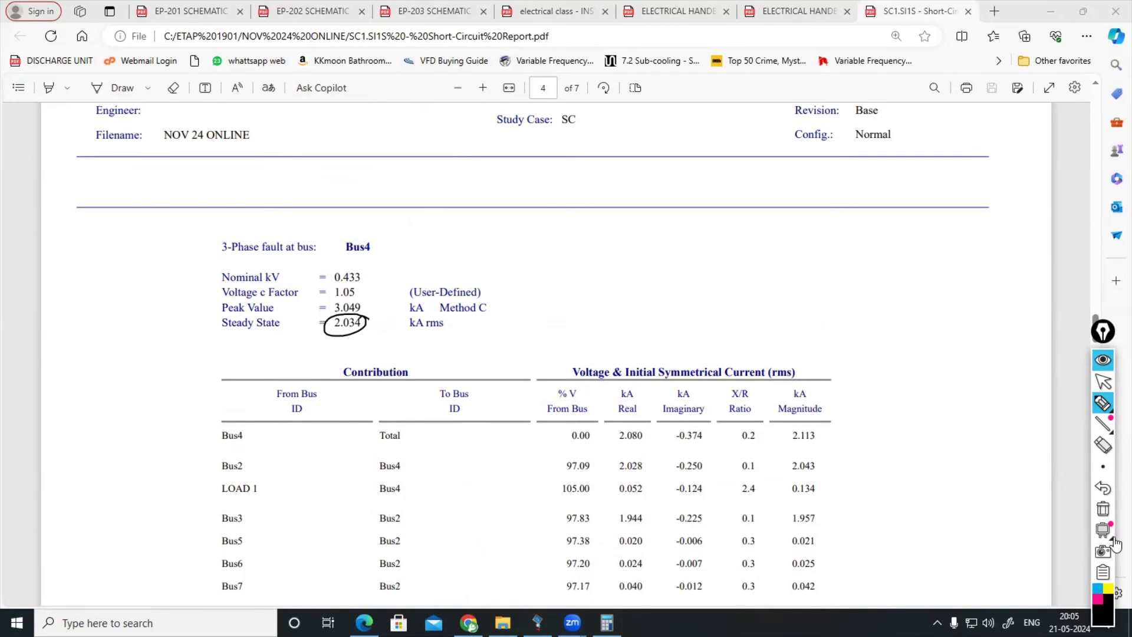
click(1104, 509)
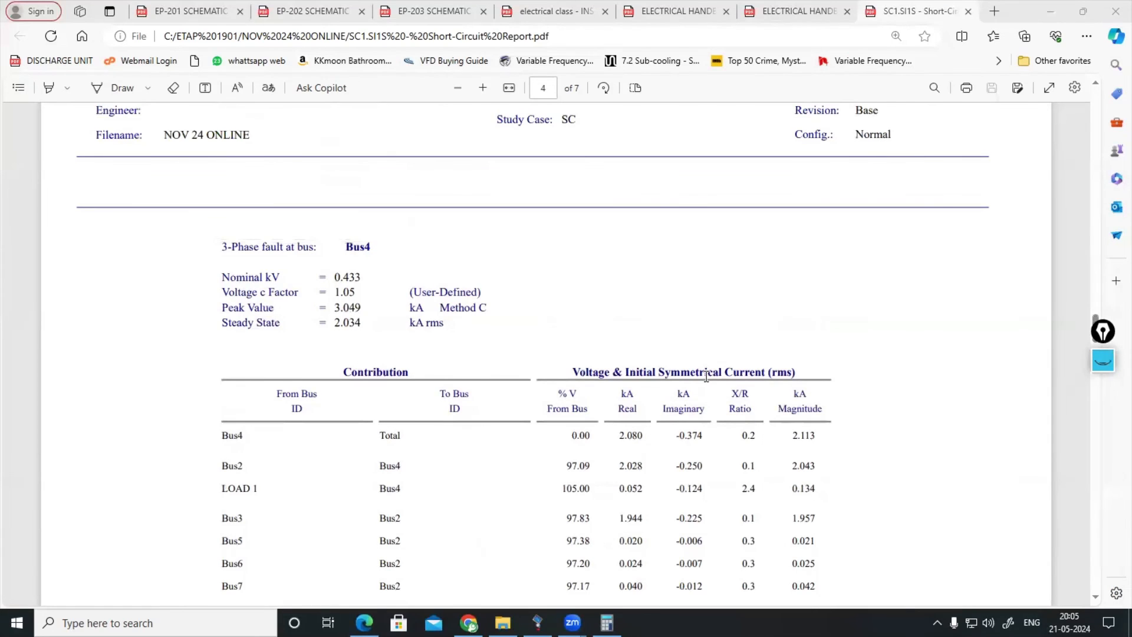
- Read through the three-phase fault results for Bus5, Bus6 and Bus7 on report pages 5 to 7
scroll(705, 375, down, 15)
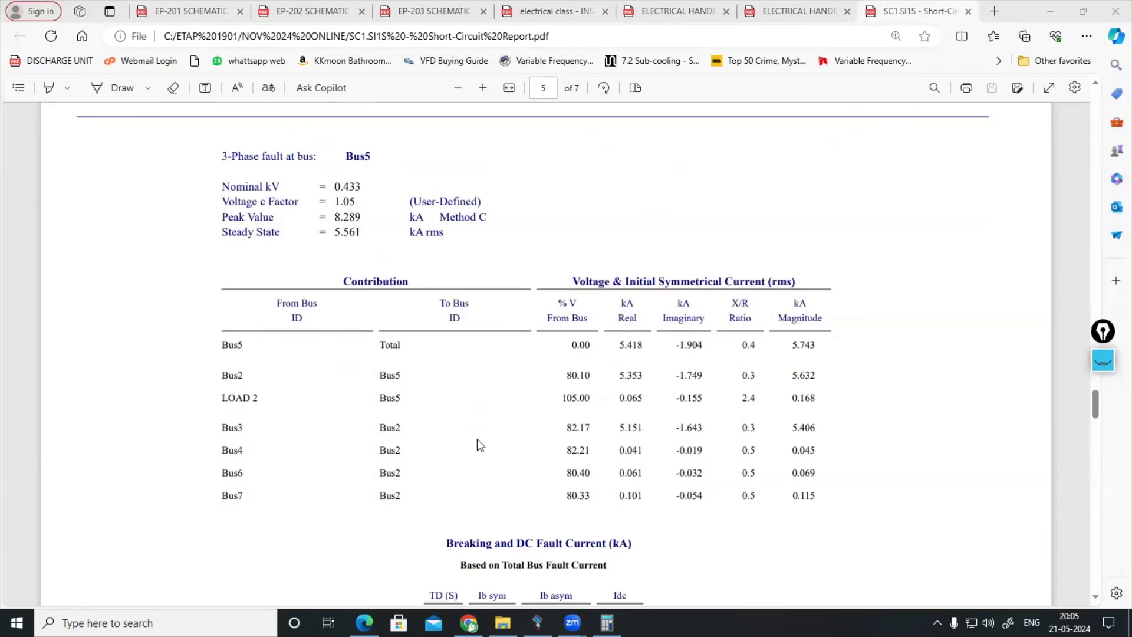
scroll(478, 484, down, 7)
scroll(478, 484, down, 7)
scroll(477, 485, down, 20)
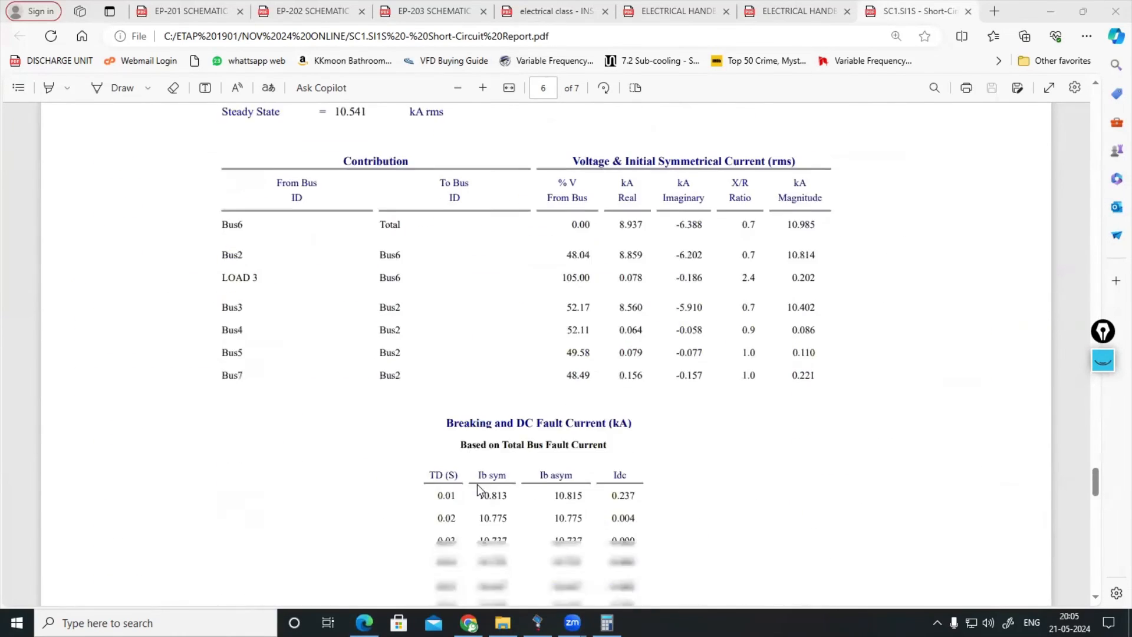
scroll(478, 485, down, 15)
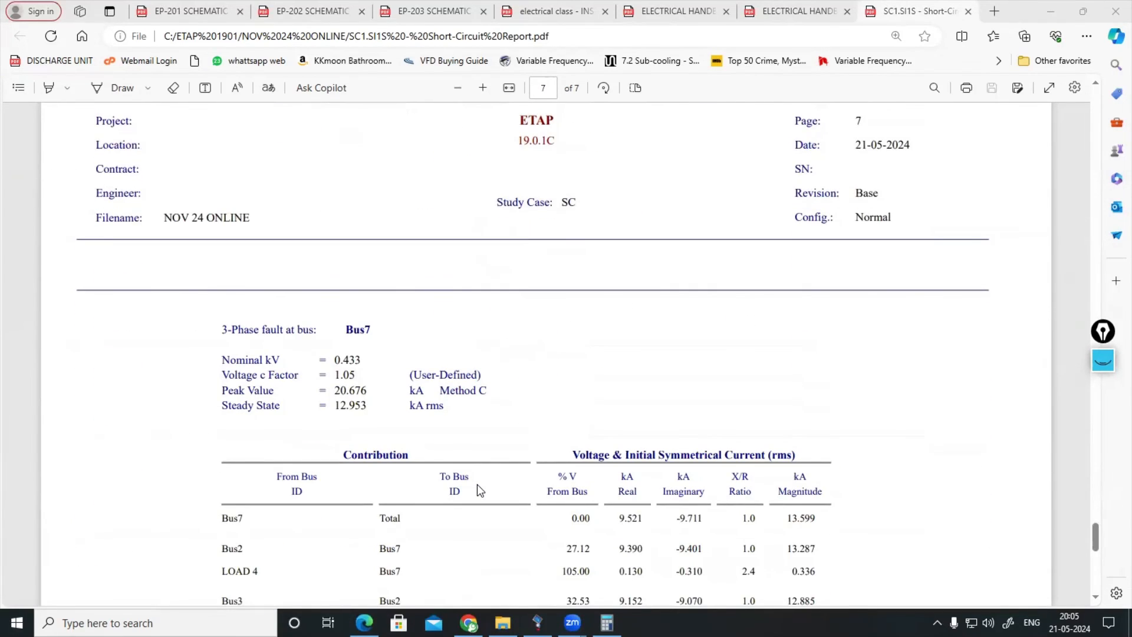
scroll(478, 485, up, 15)
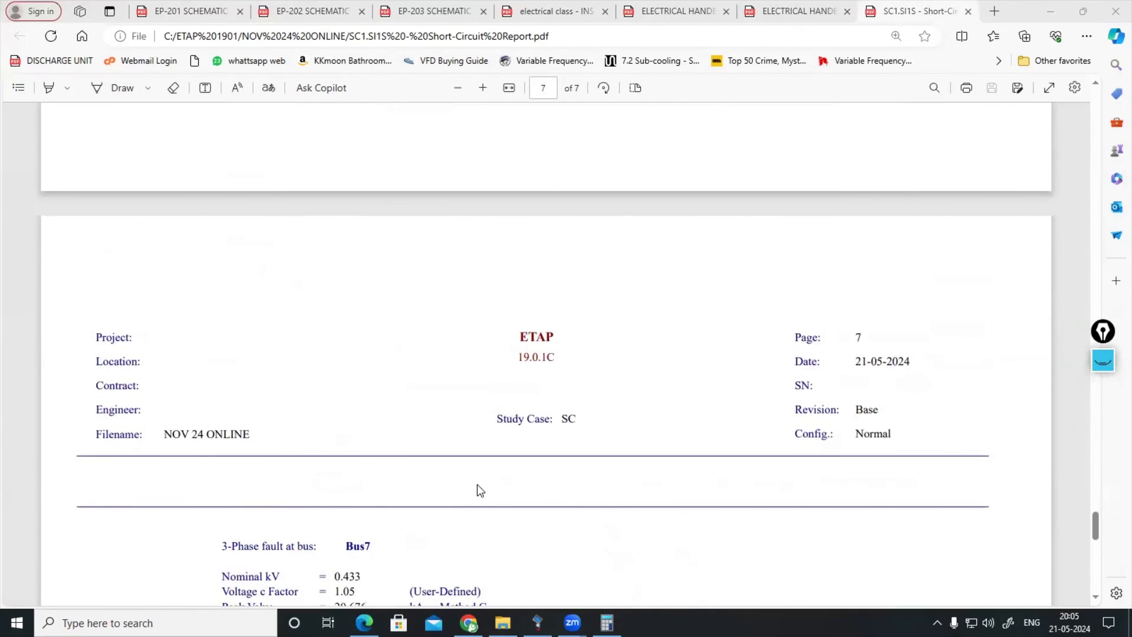
scroll(478, 485, down, 6)
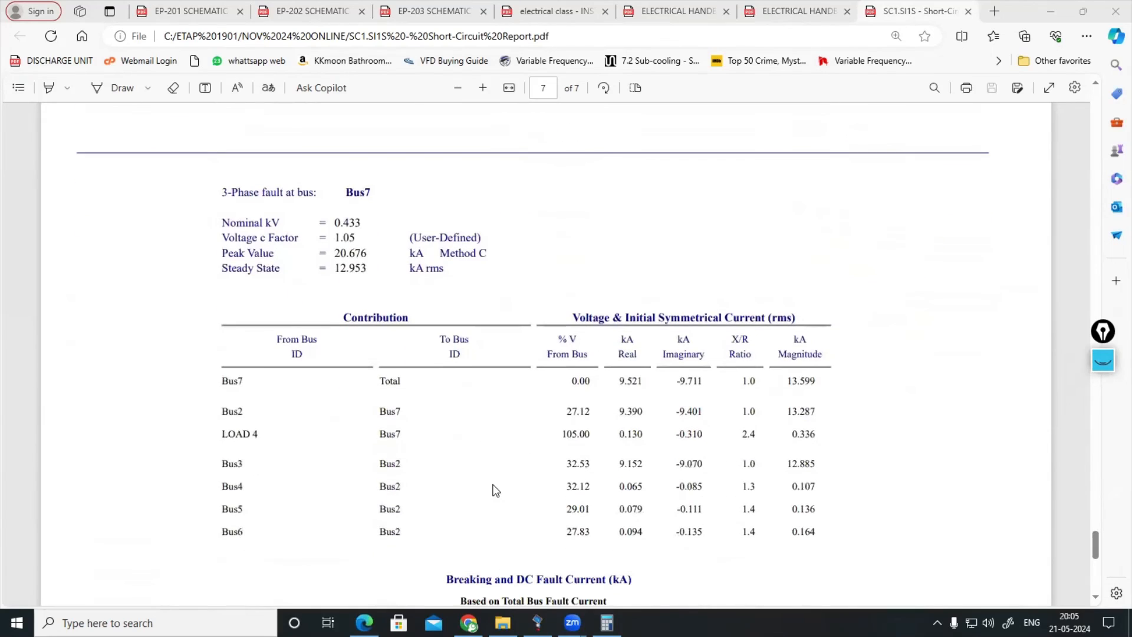
scroll(492, 487, down, 2)
scroll(410, 294, up, 2)
scroll(780, 401, up, 5)
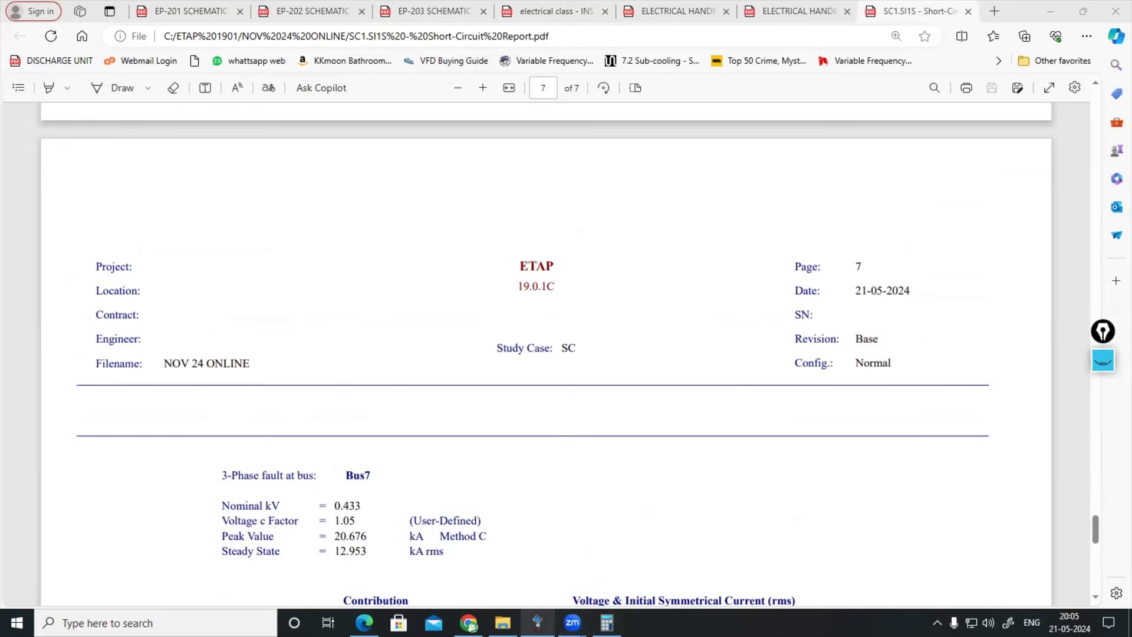
- Switch to the ETAP one-line diagram and move Bus4's total fault current label slightly away from the bus
mouse_move(537, 622)
click(515, 576)
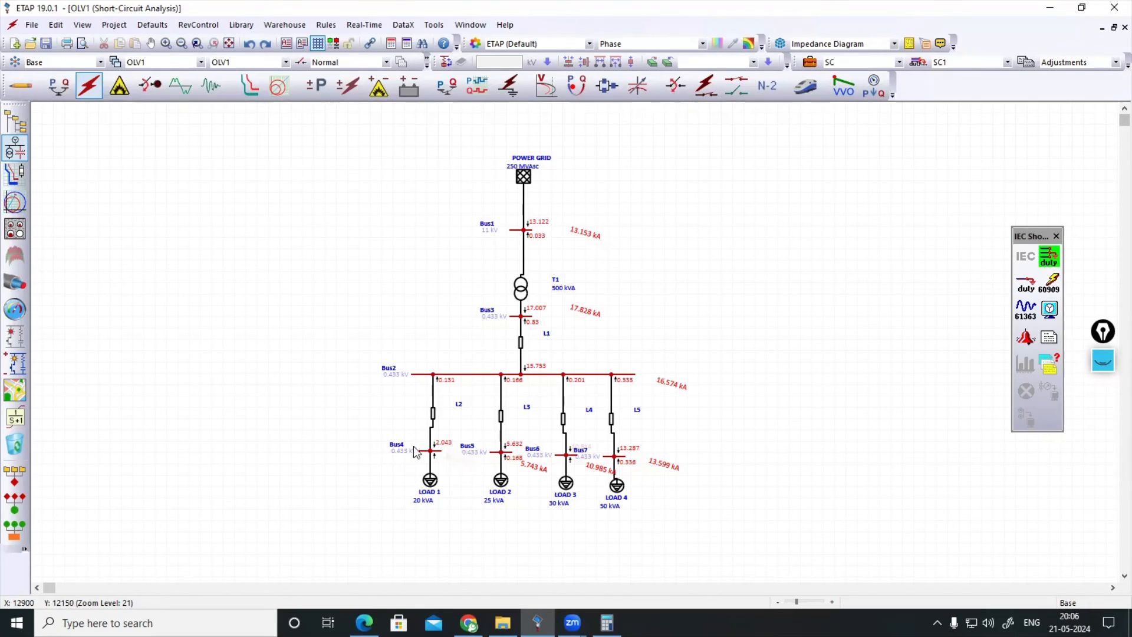
drag(447, 455, 455, 461)
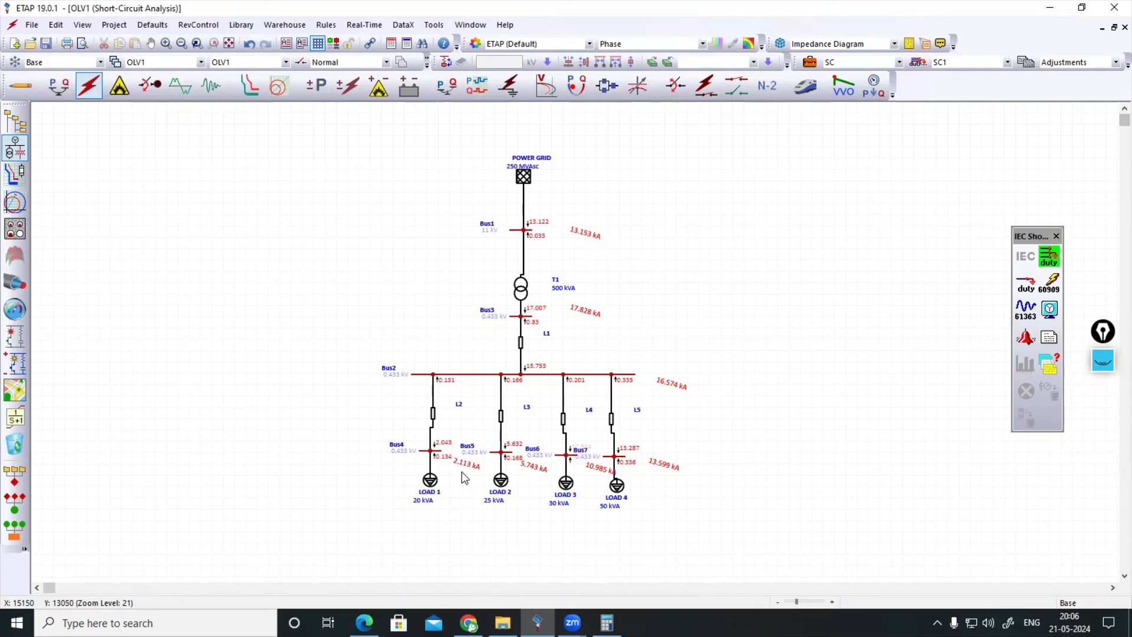